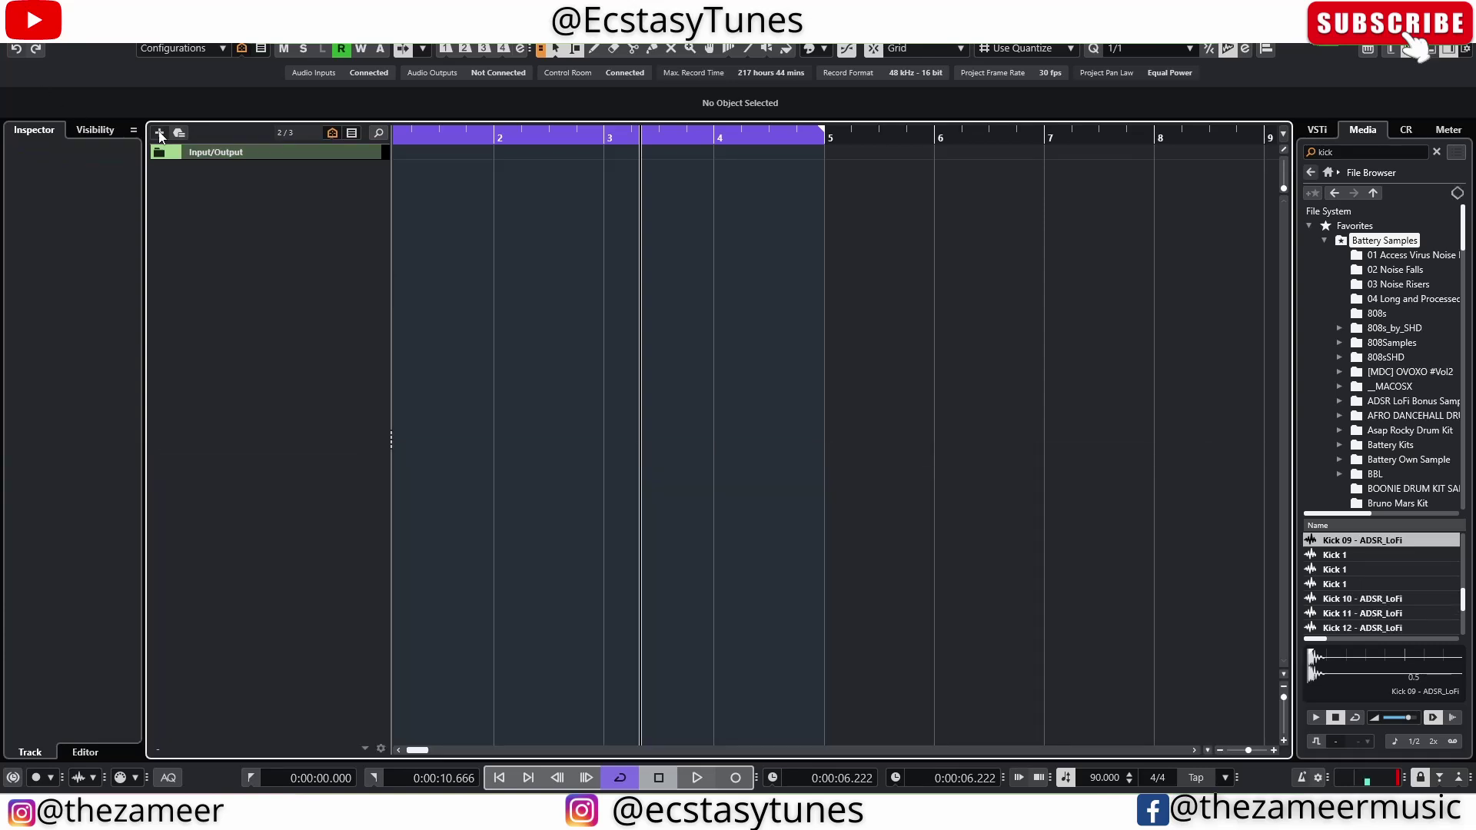
Add a drum track named Drums to the project
left_click(160, 132)
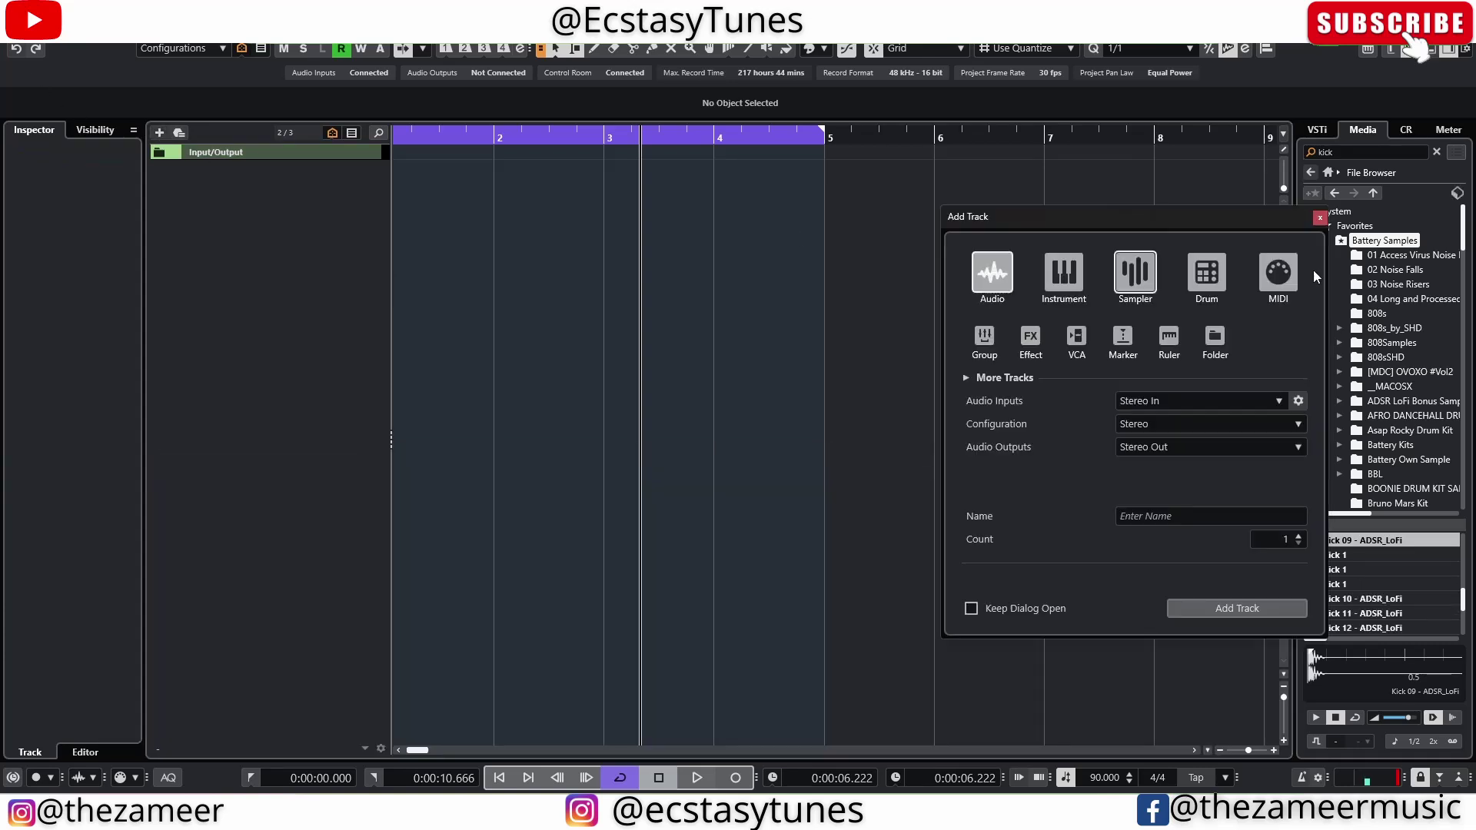
left_click(1207, 274)
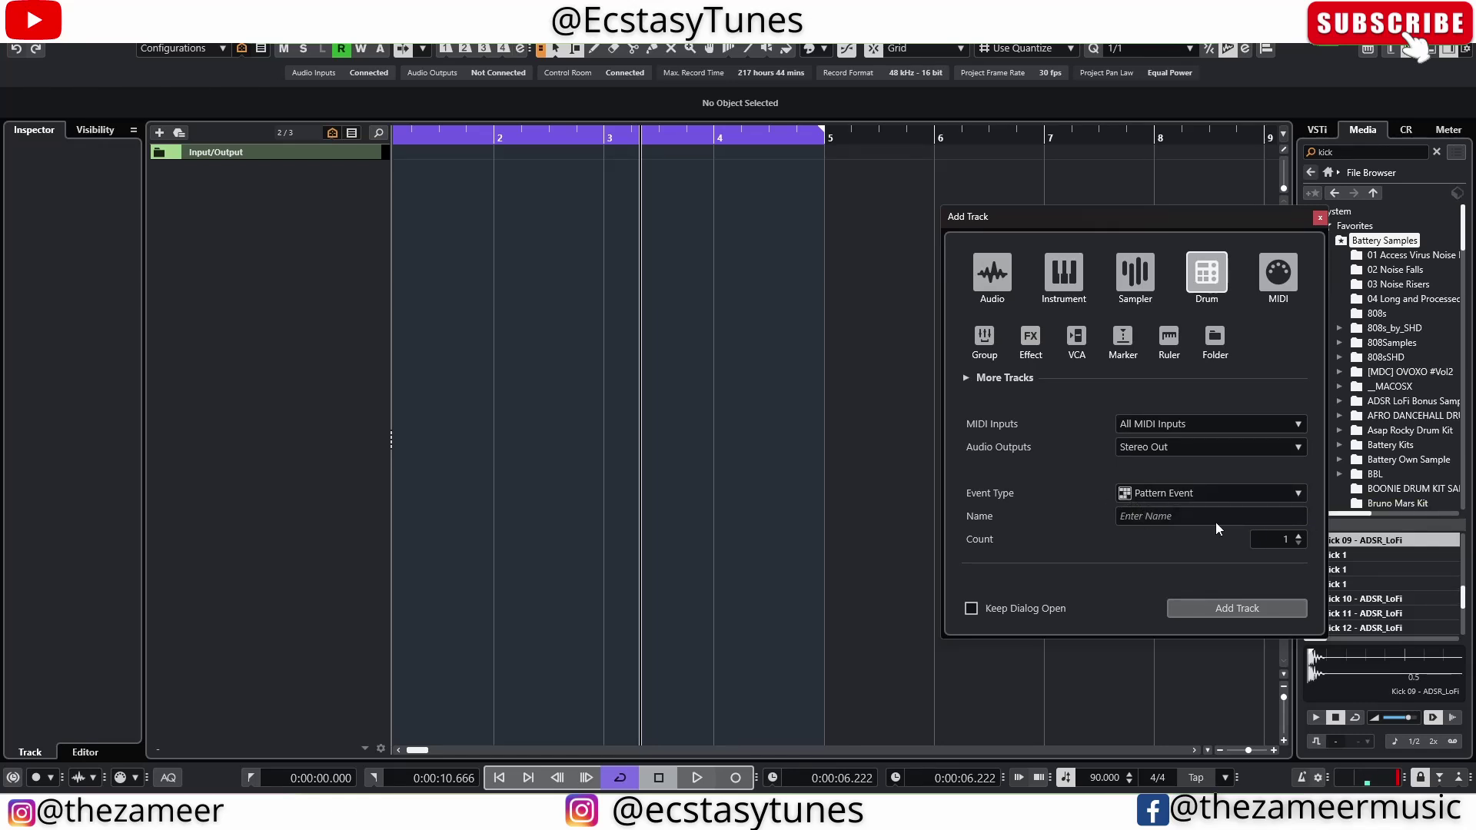
left_click(1203, 520)
type("Drums")
key("Return")
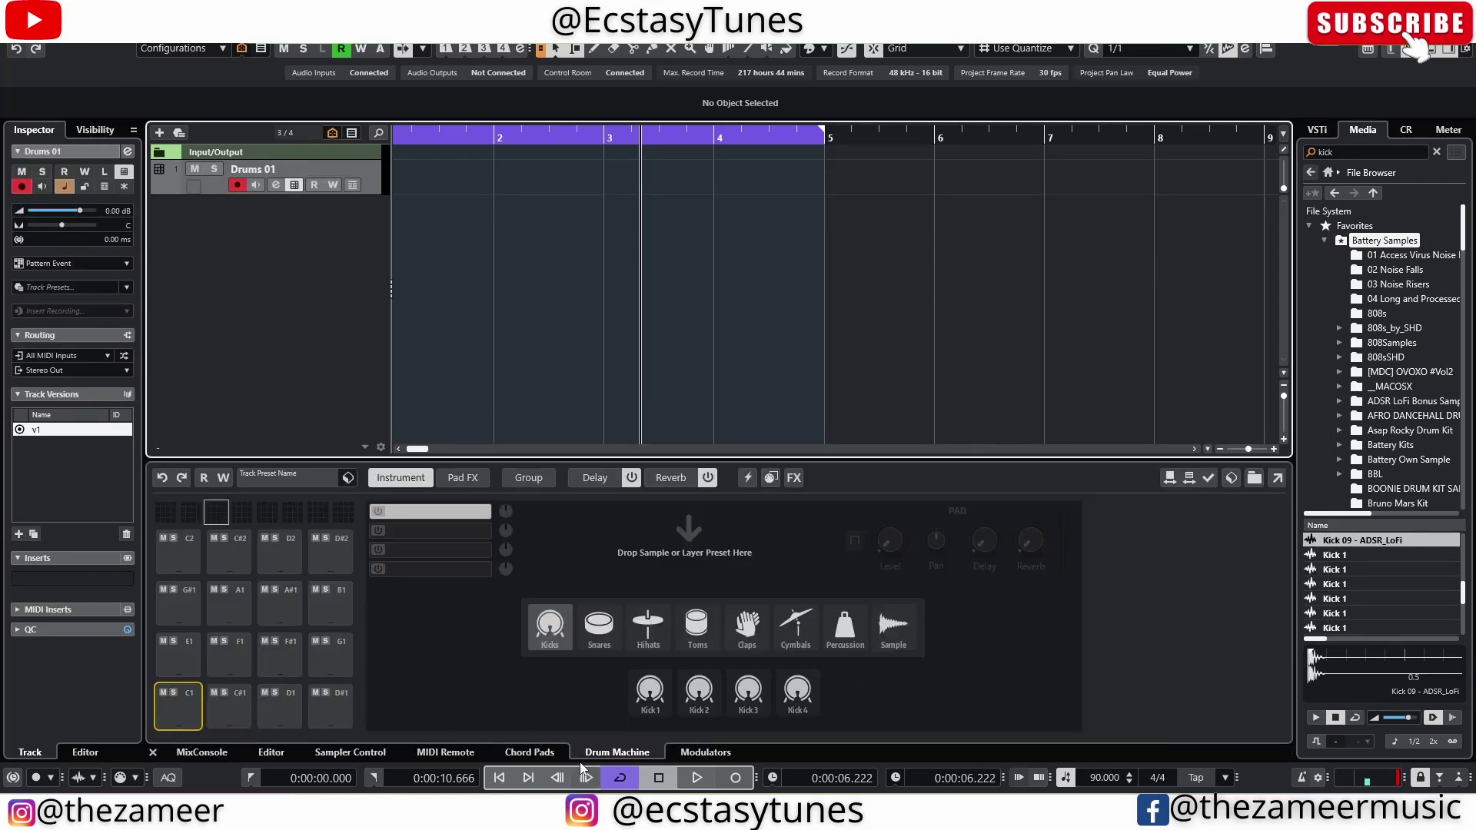
left_click(651, 692)
left_click(677, 754)
left_click(619, 754)
left_click(529, 754)
left_click(617, 754)
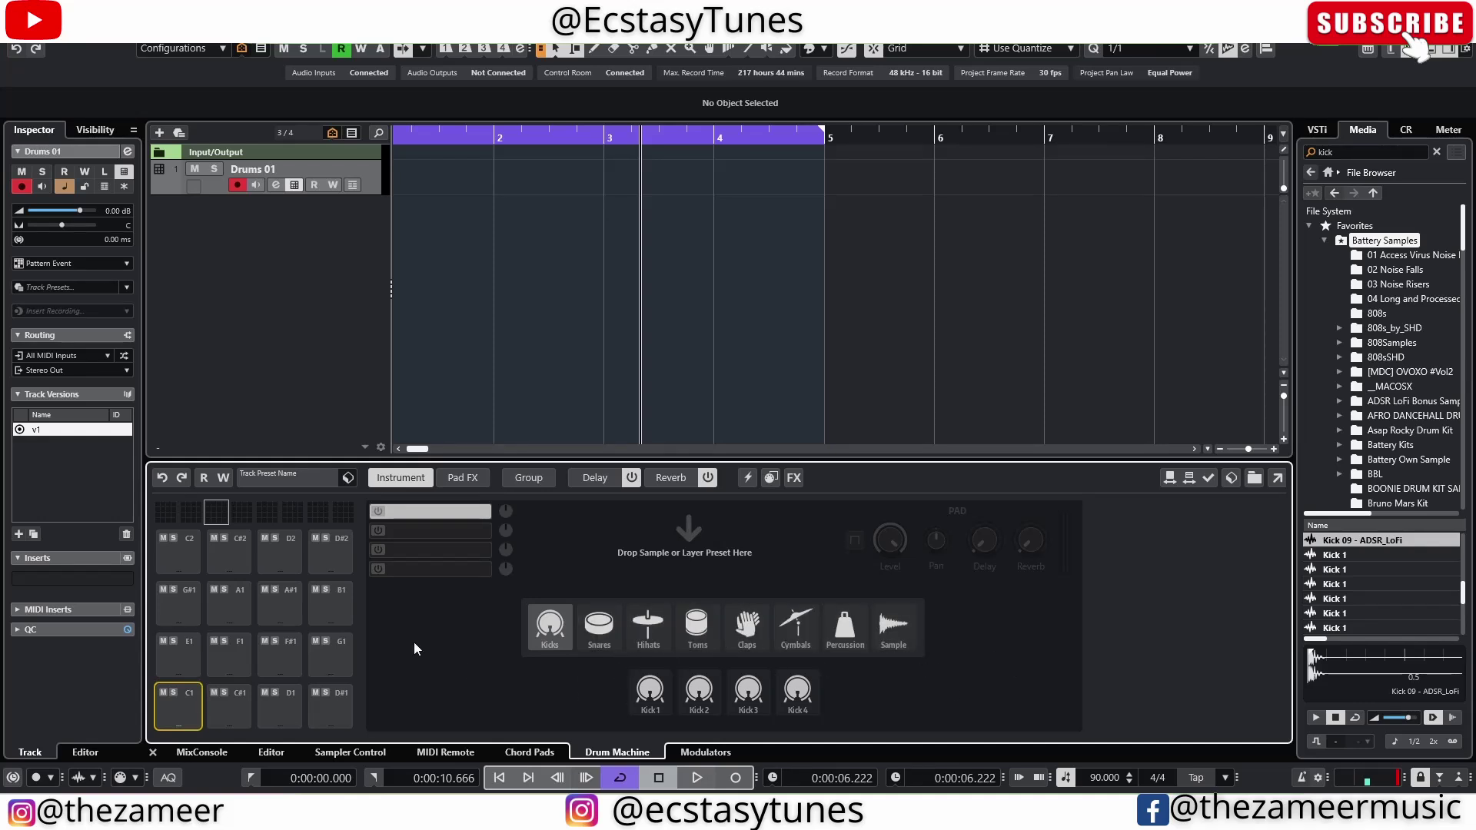
Try loading the Kick 1 sample onto the C1 pad through an empty sample layer and directly, clearing the pad each time
left_click(898, 631)
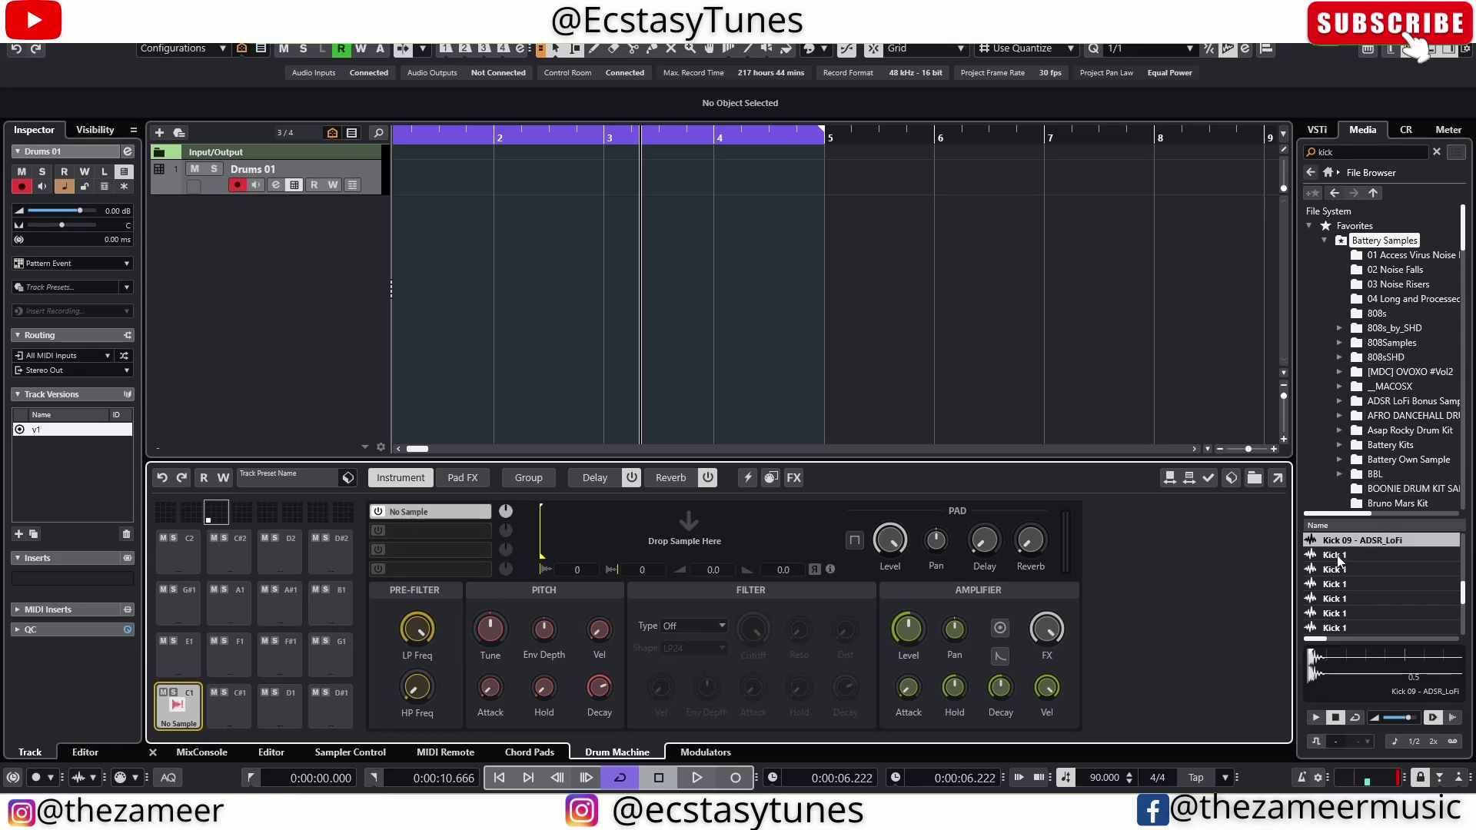
left_click_drag(1339, 556, 178, 713)
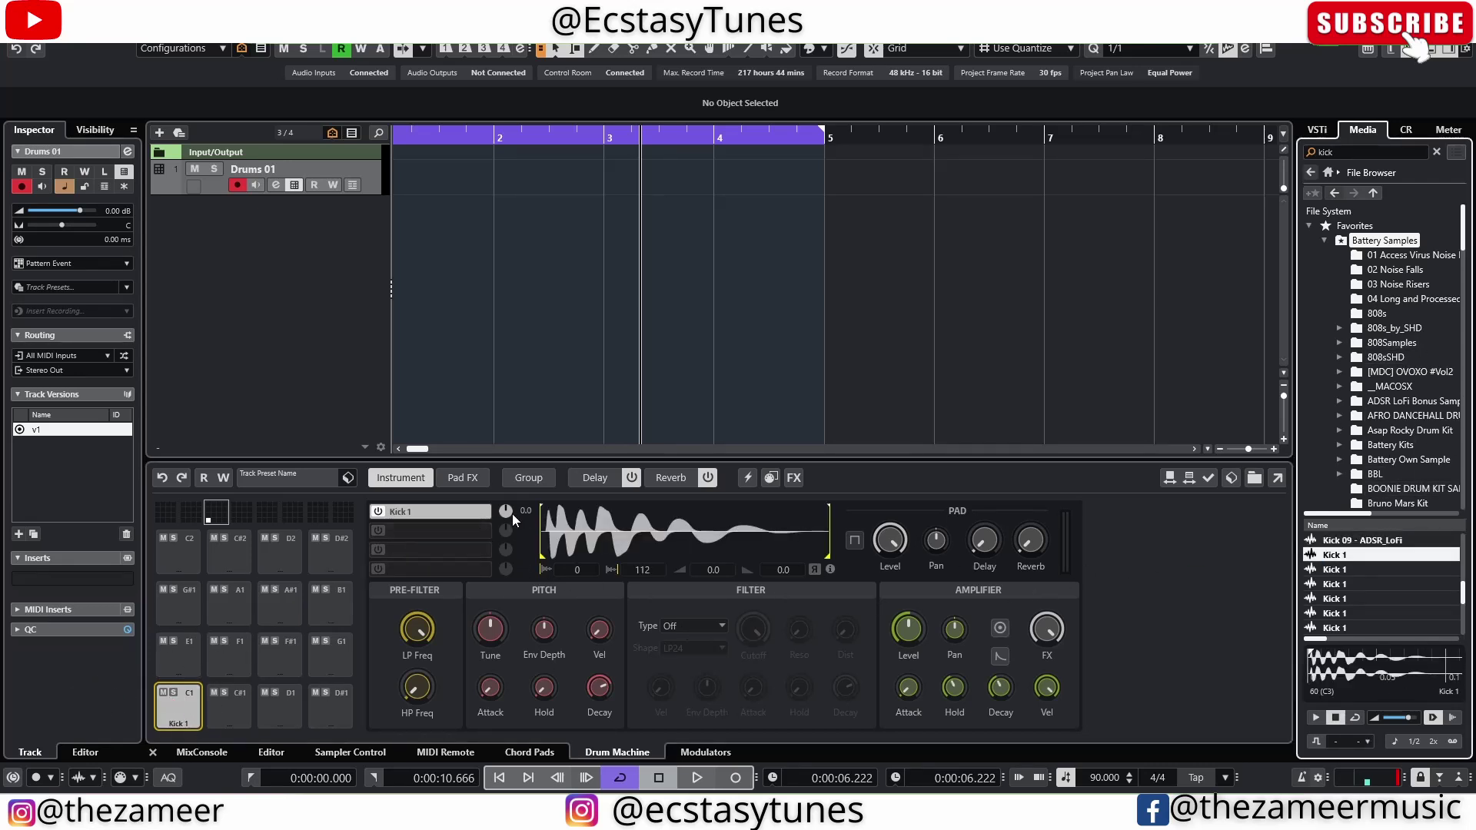
left_click(483, 511)
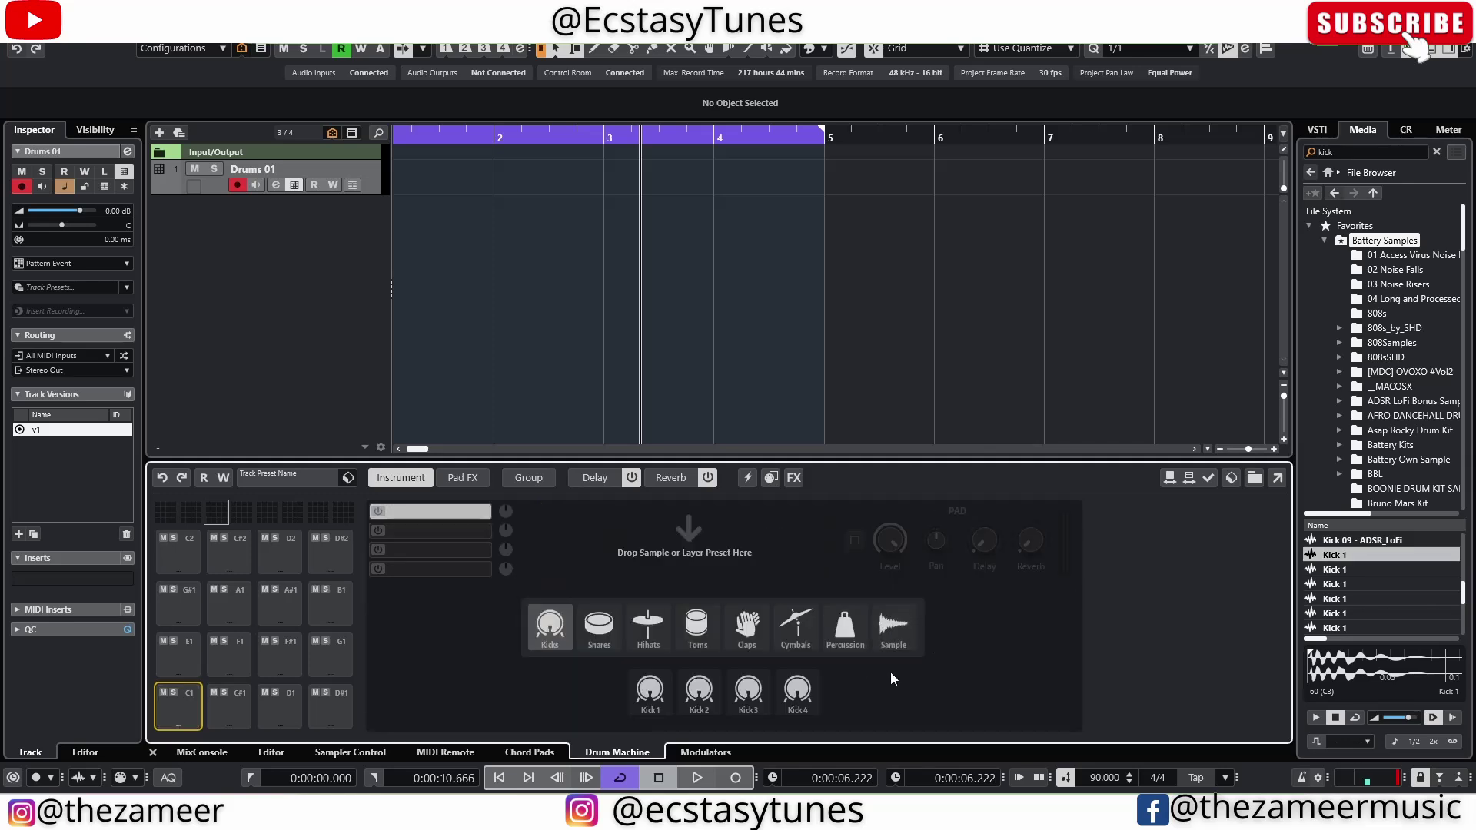
left_click_drag(1351, 569, 178, 703)
left_click(179, 703)
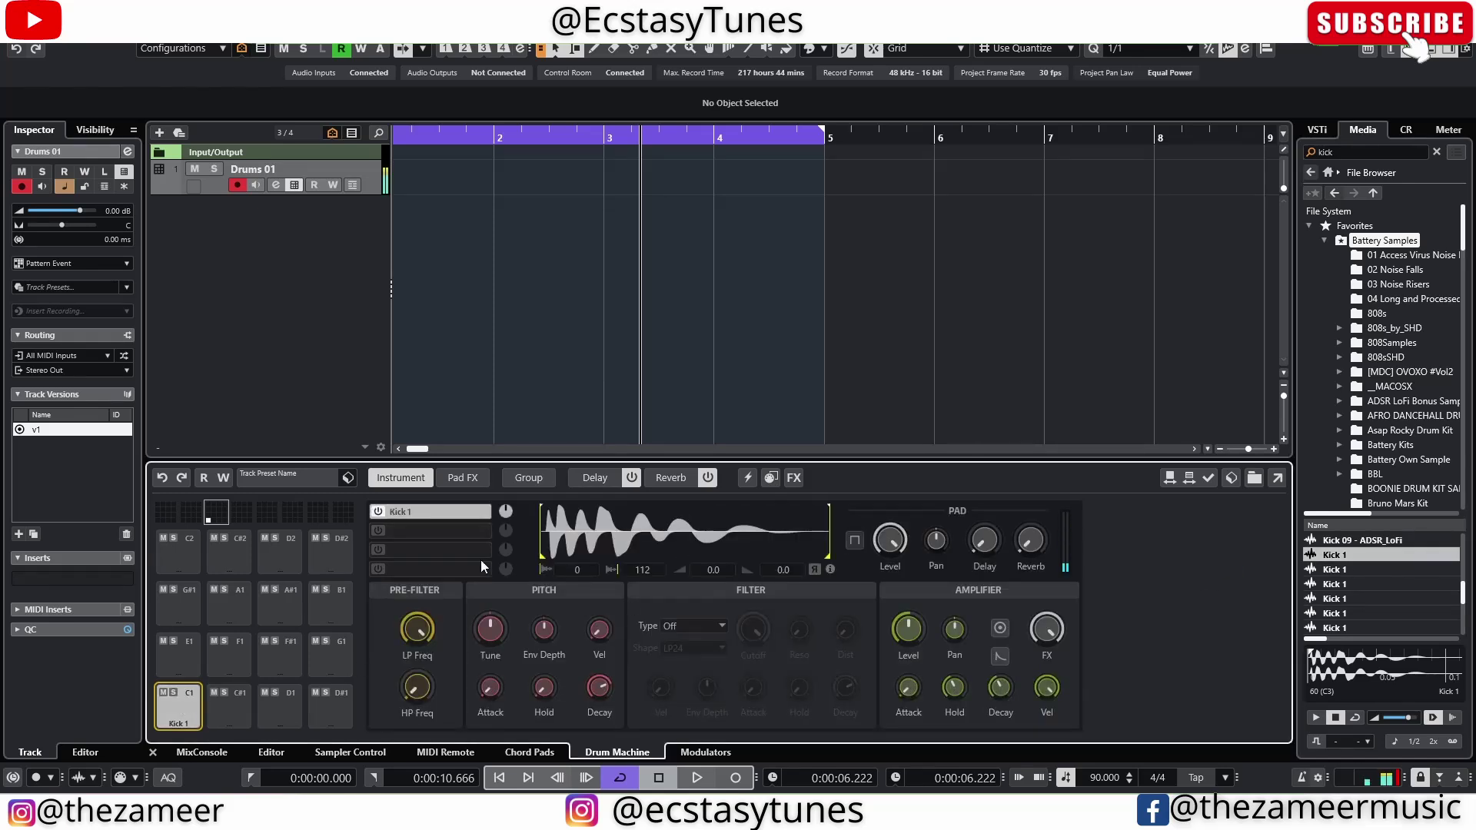
key("ctrl+z")
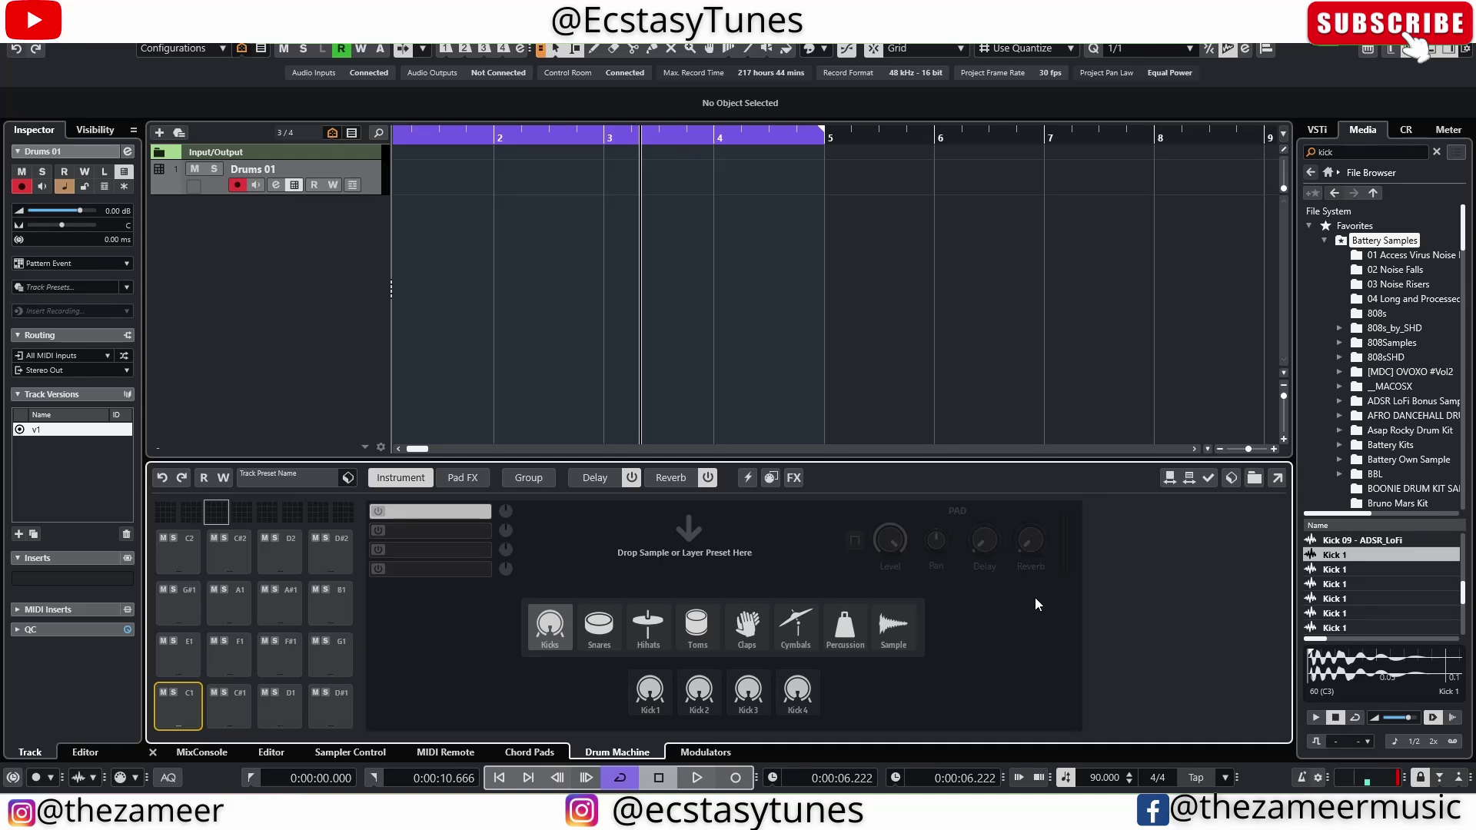
Load the Kick 1 sample onto the C1 pad and audition the kick, snap, snare and hi-hat pads
left_click_drag(1337, 555, 646, 678)
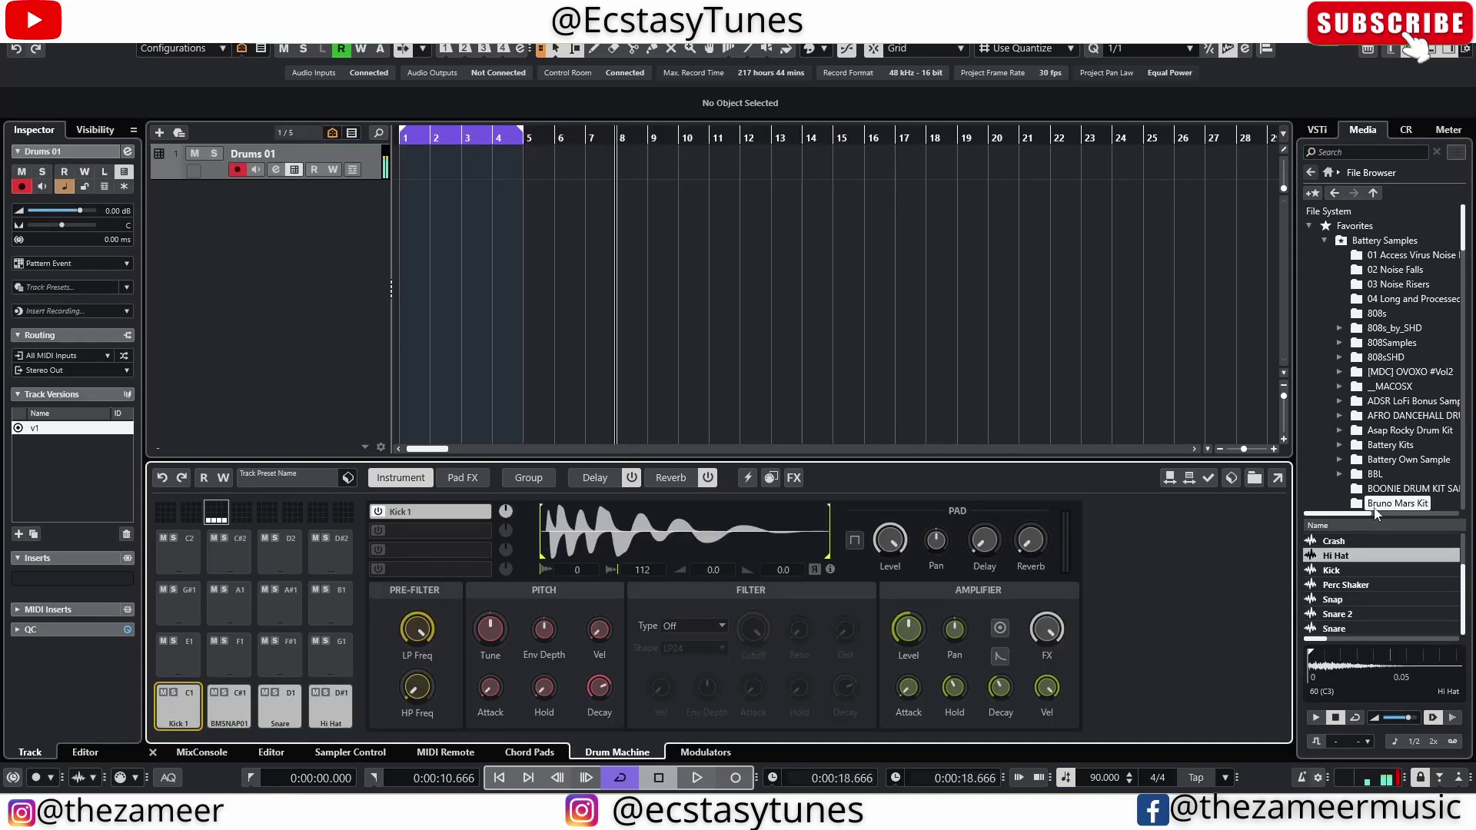
scroll(1392, 502, "down", 1)
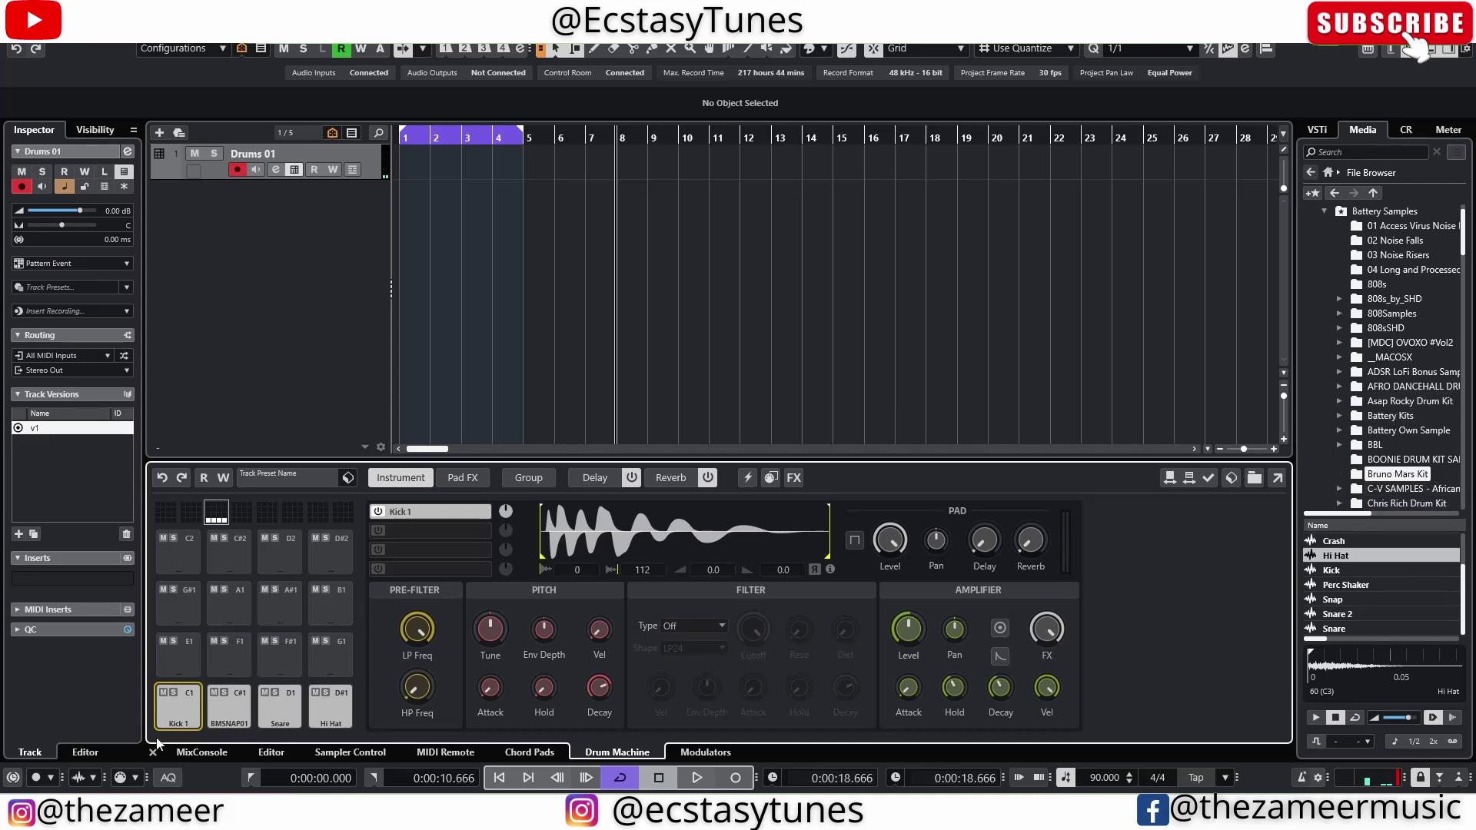
left_click(183, 709)
left_click(236, 706)
left_click(286, 706)
left_click(339, 704)
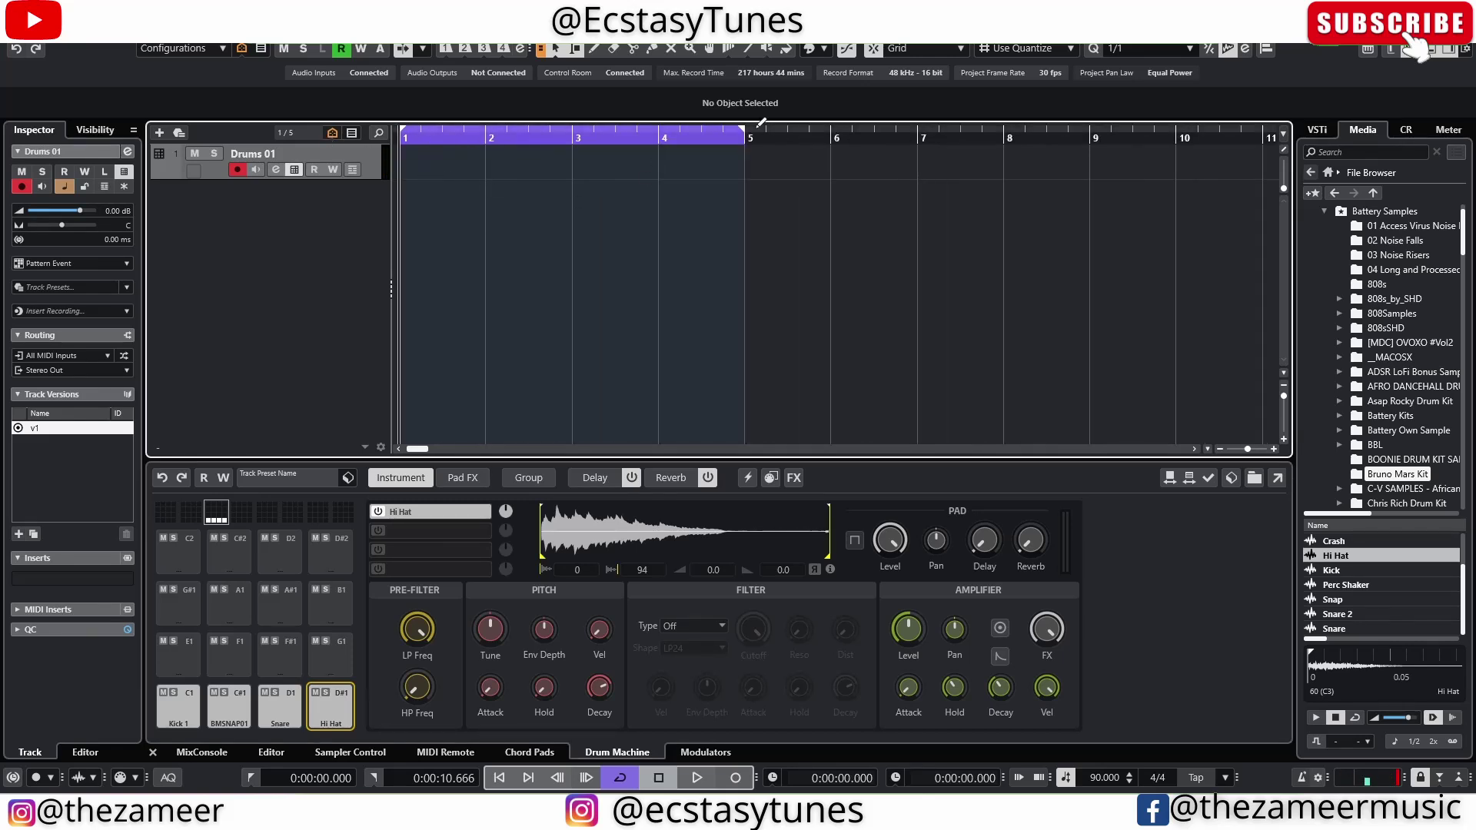
Create a pattern event over bars 1 to 4 on the Drums 01 track and increase the track height
double_click(449, 175)
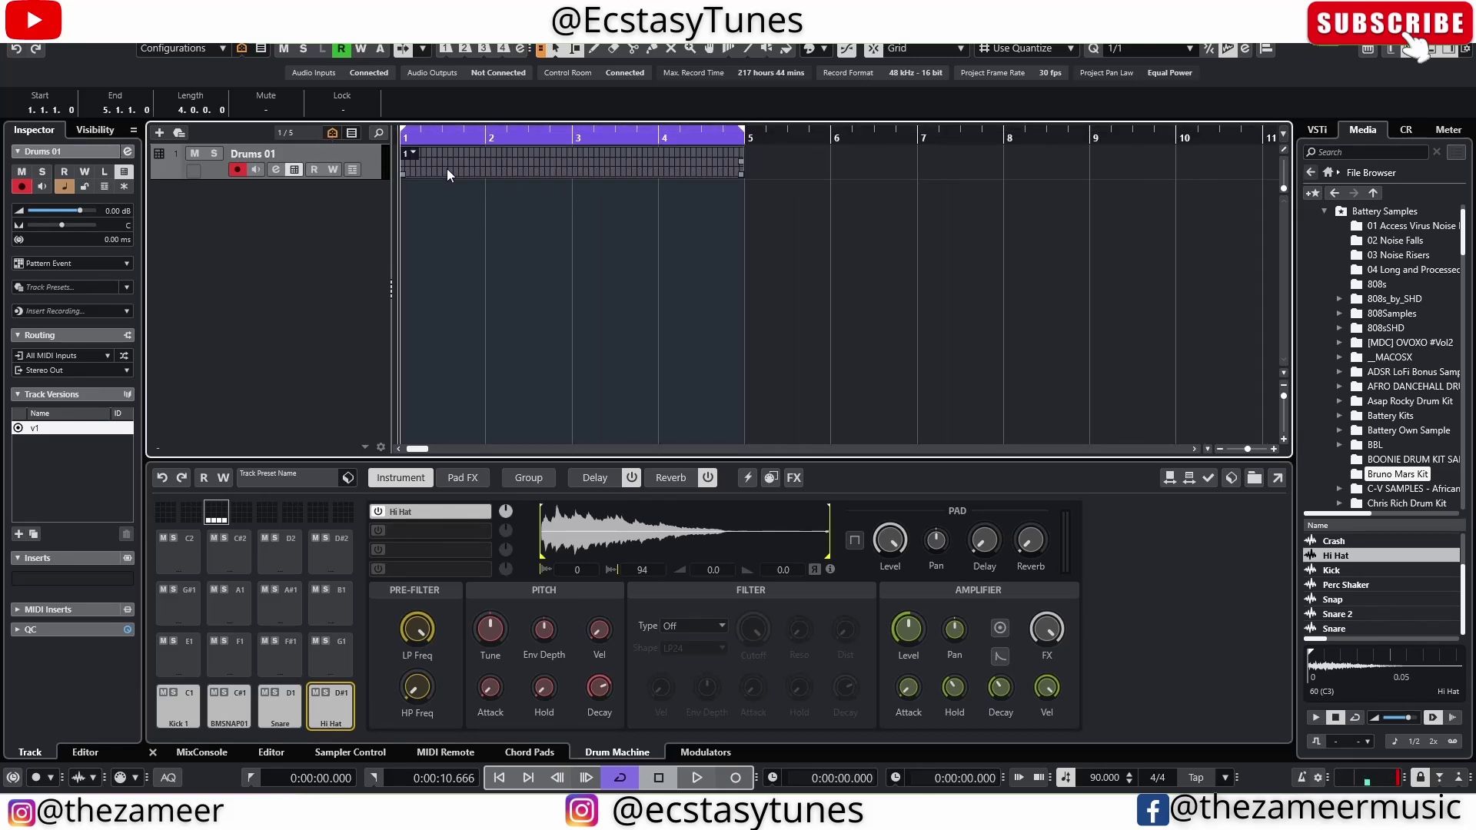
left_click_drag(368, 177, 370, 264)
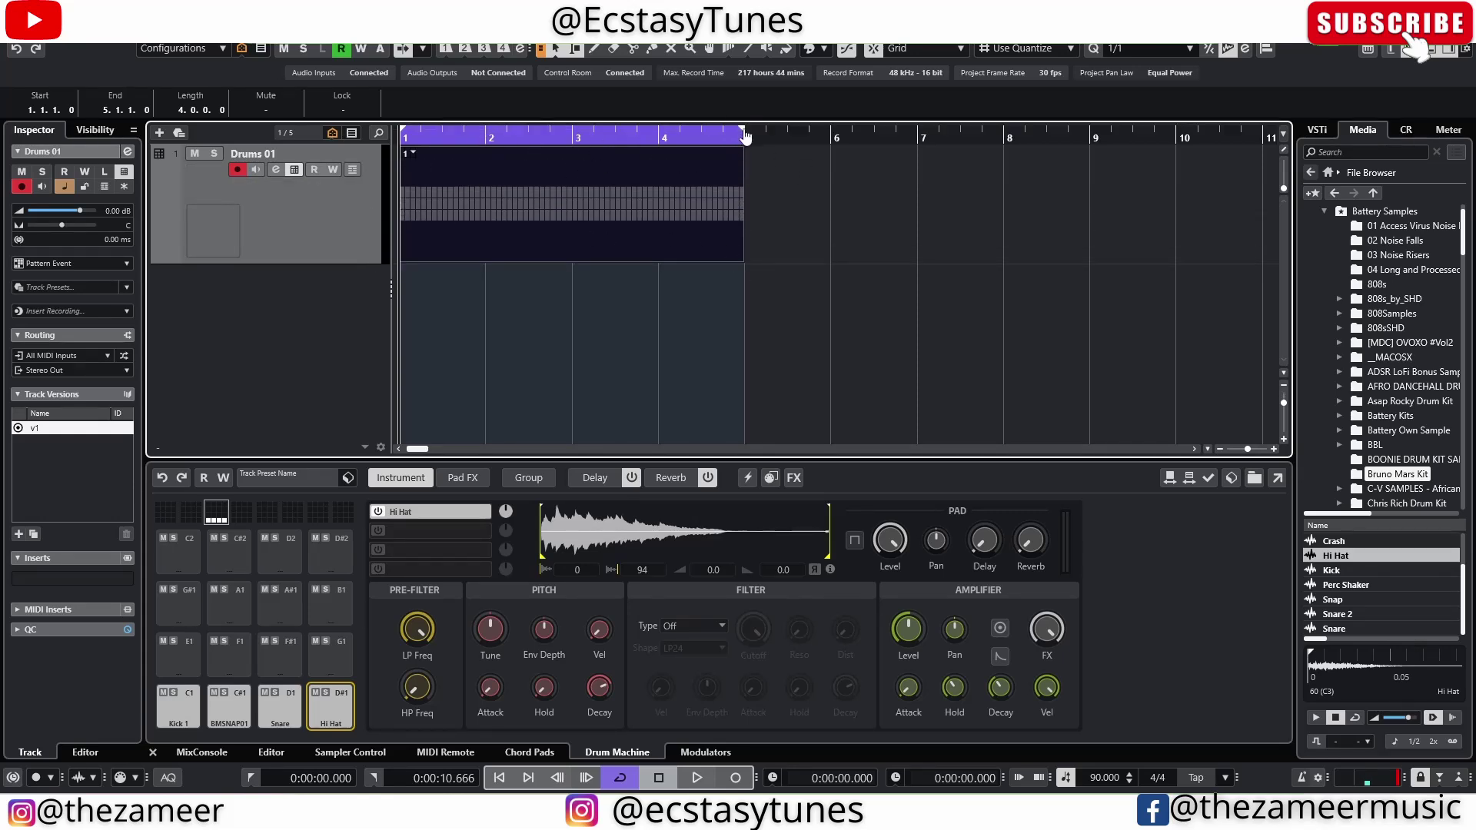
Try recreating the pattern event over a five-bar cycle range, and shorten both back to four bars
left_click_drag(743, 133, 829, 133)
key("Delete")
double_click(607, 239)
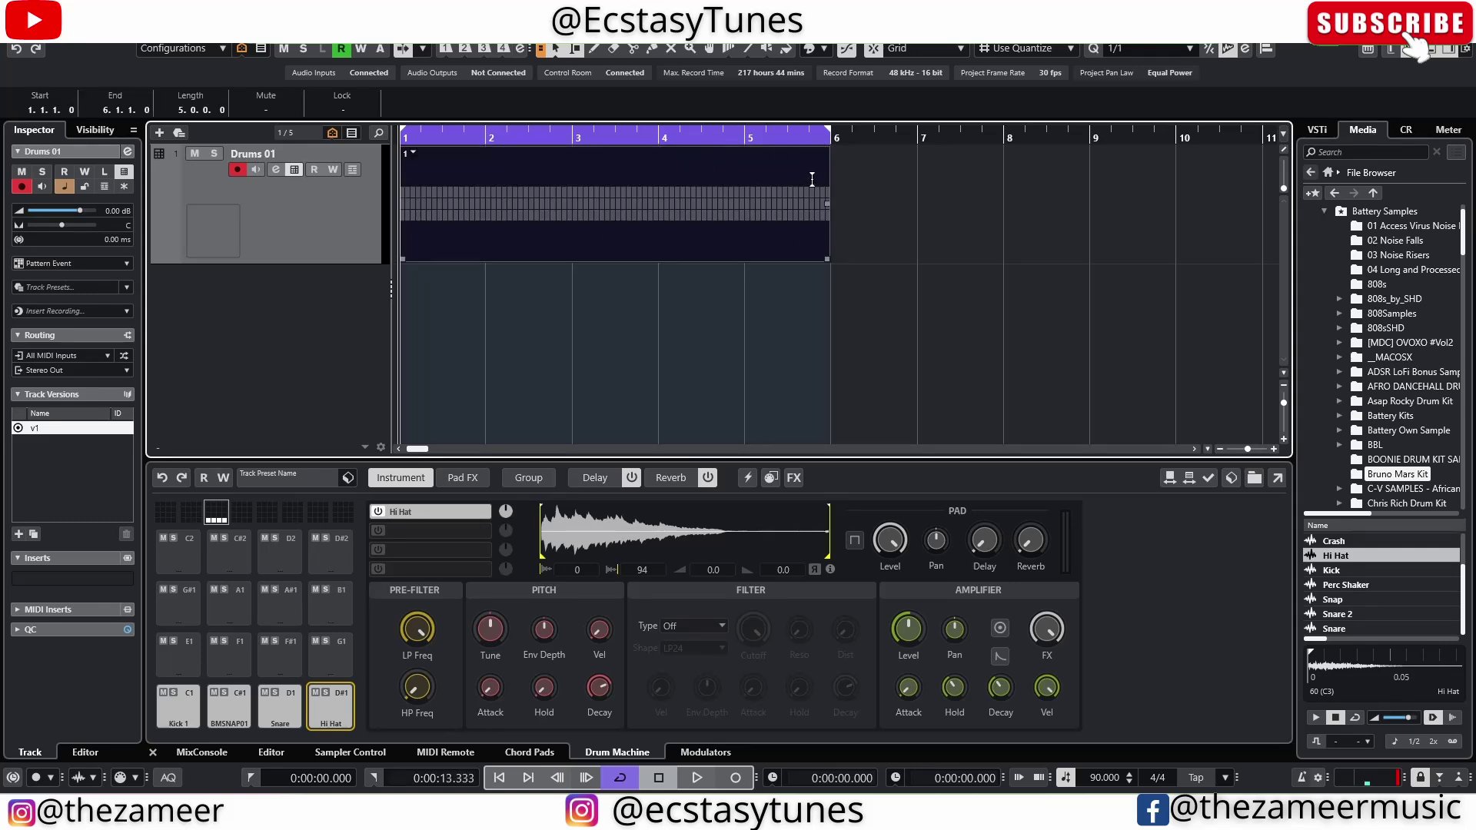
left_click(805, 177)
left_click(799, 257)
left_click_drag(828, 132, 752, 136)
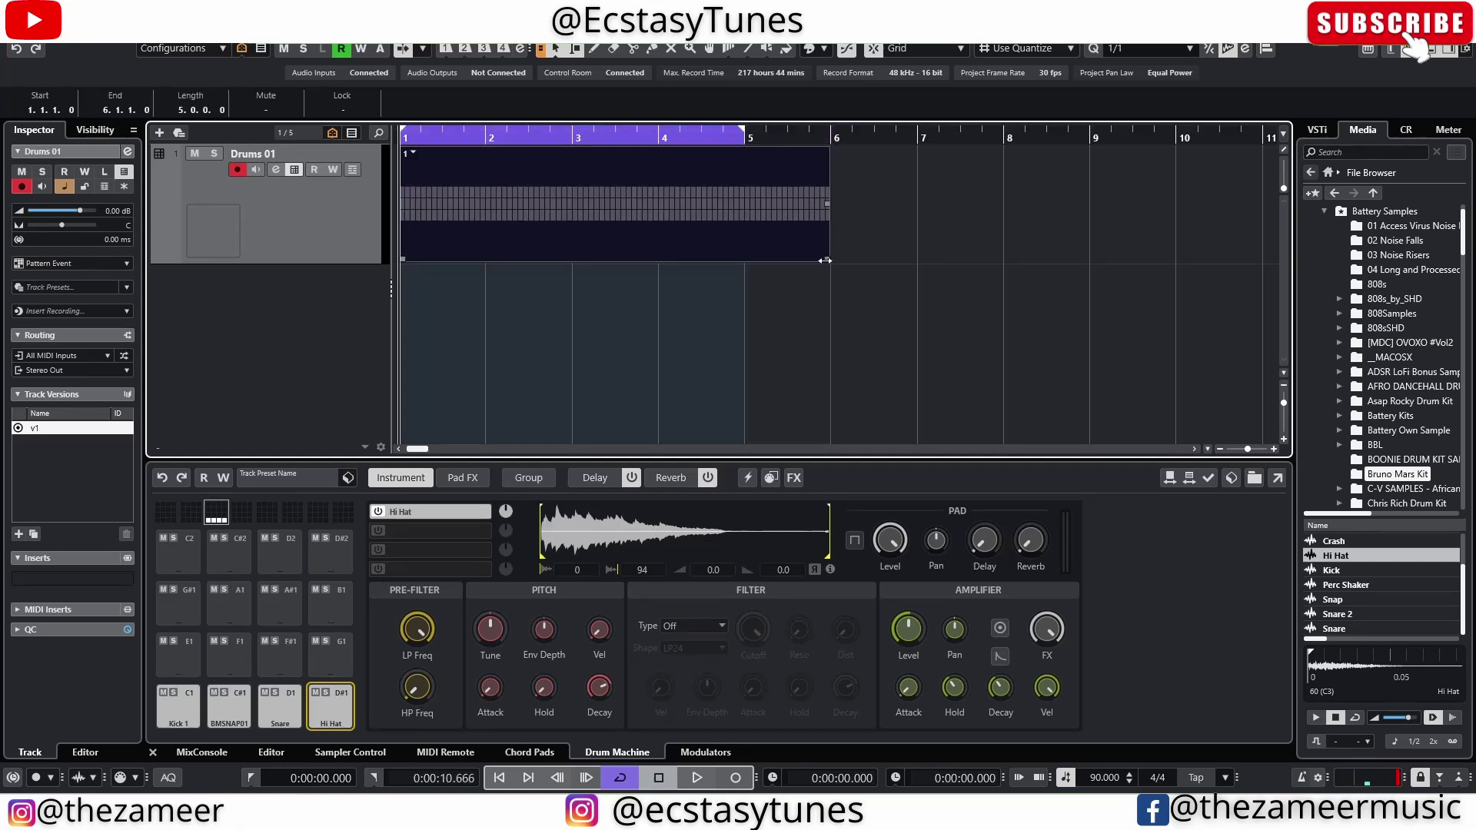
left_click_drag(825, 260, 745, 260)
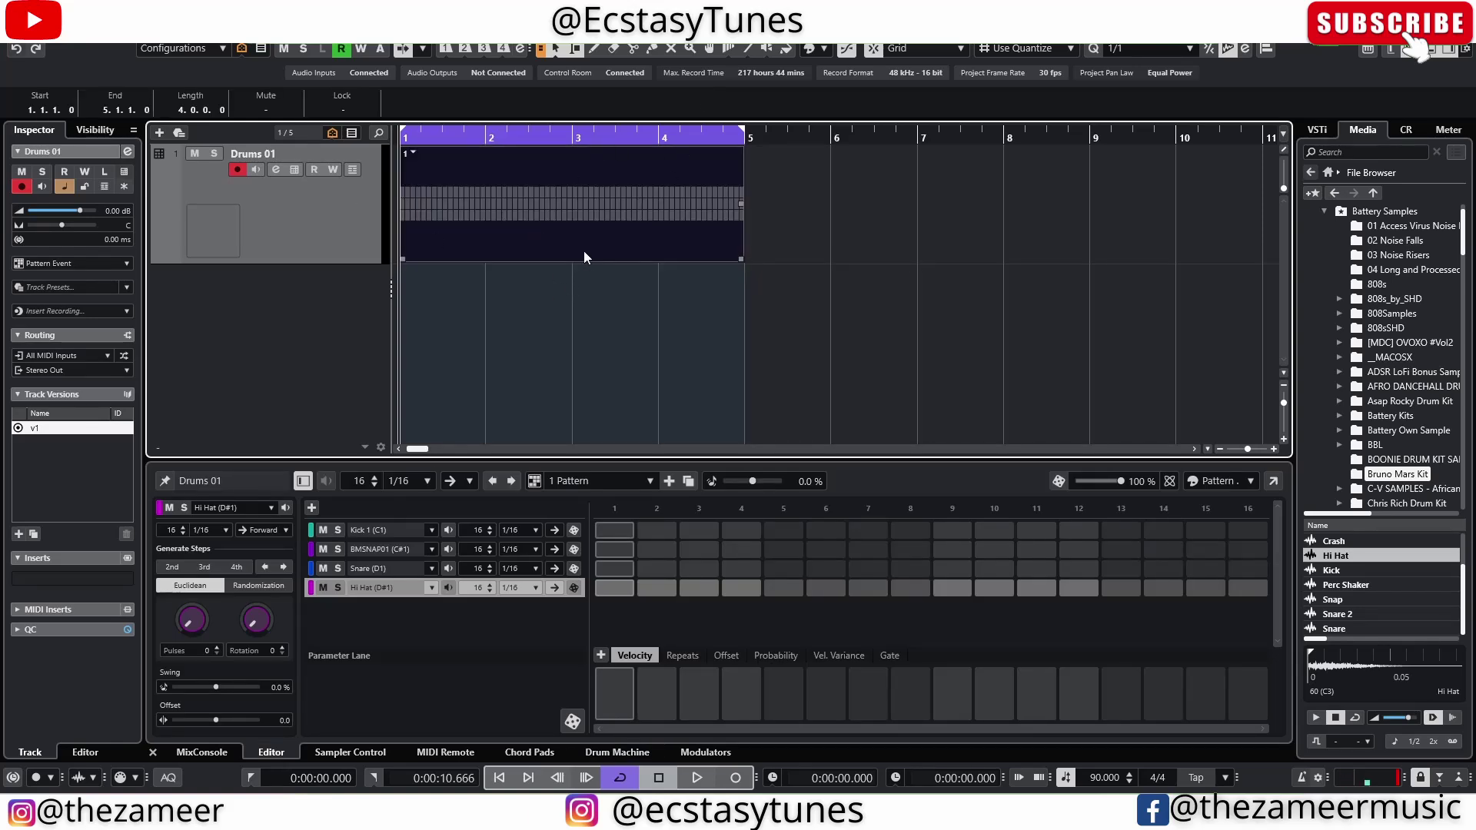
Shorten the pattern event and cycle to one bar, and program Kick 1 on steps 1, 7, 11 and 13
left_click_drag(743, 270, 496, 254)
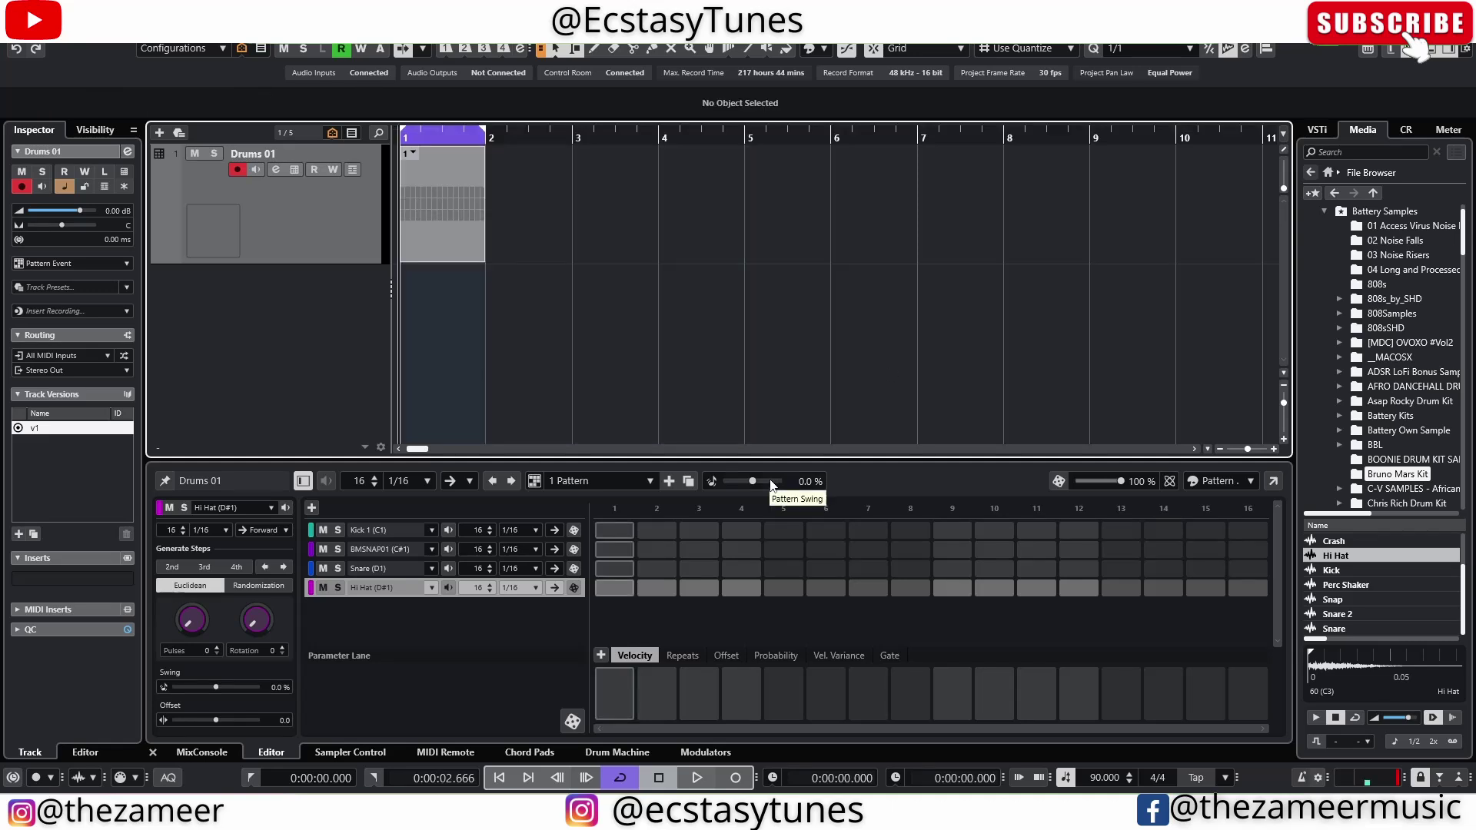
left_click(613, 531)
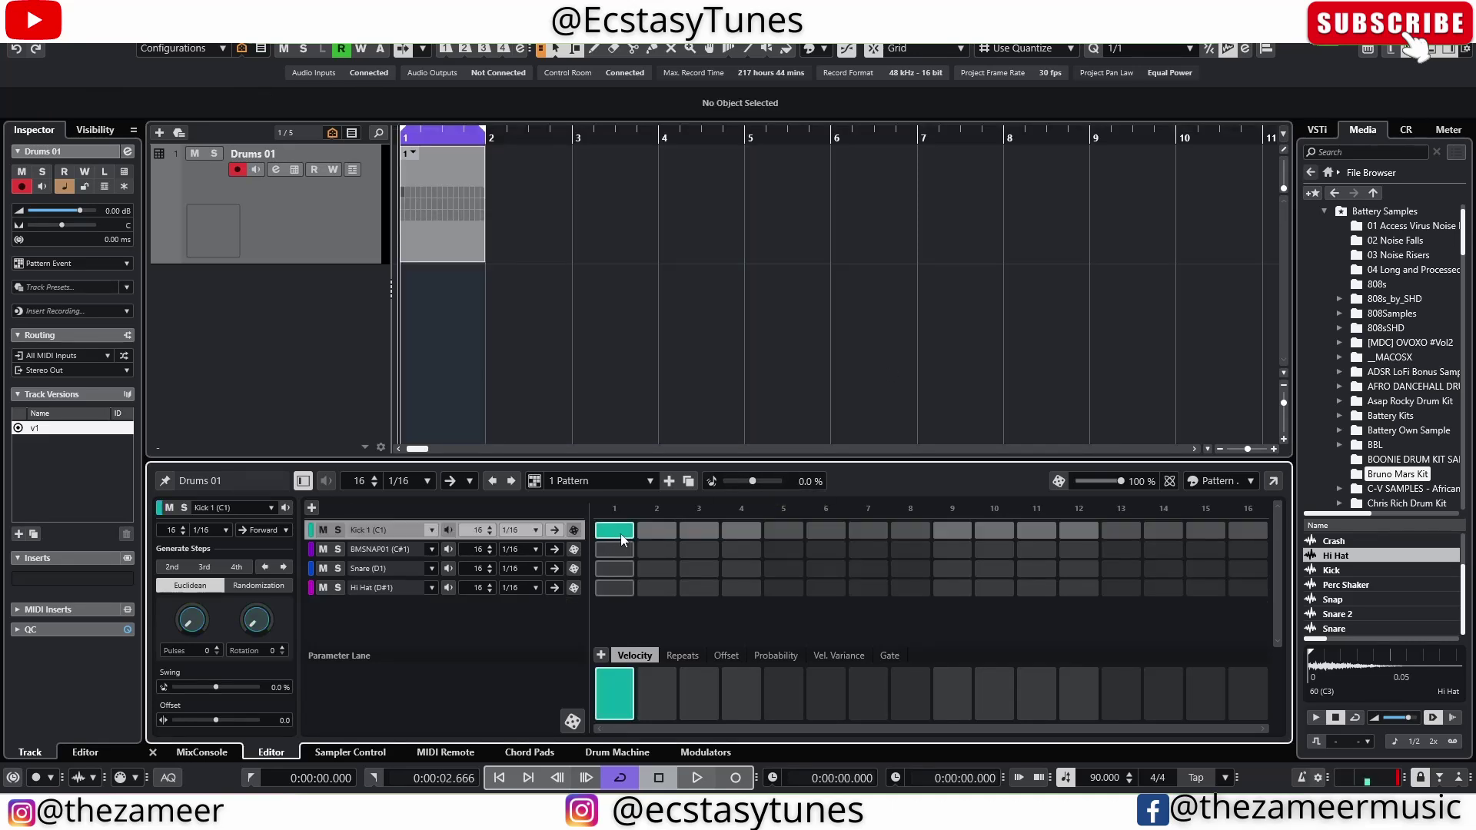
left_click(866, 530)
left_click(1037, 531)
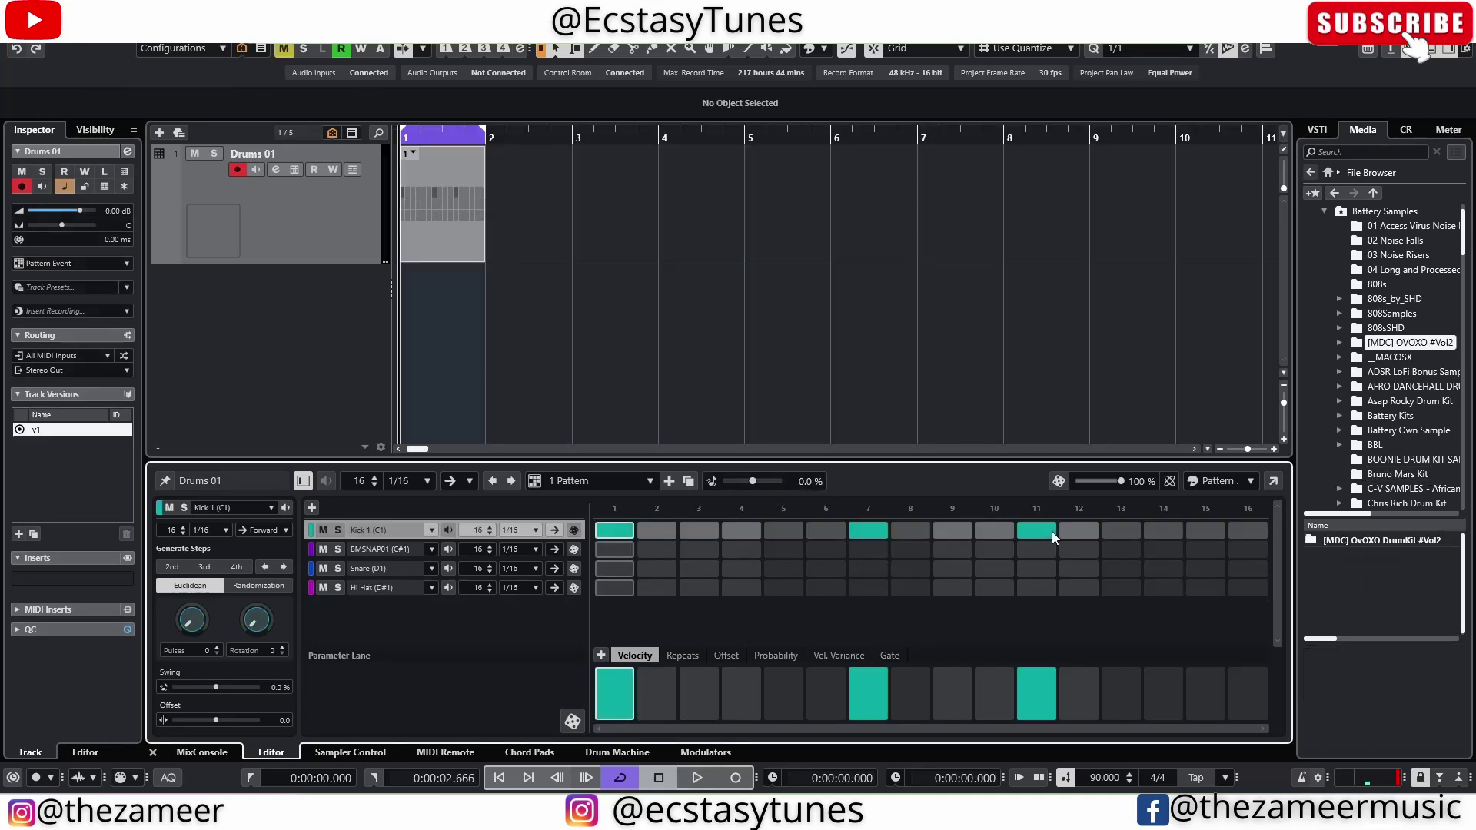
left_click(1120, 531)
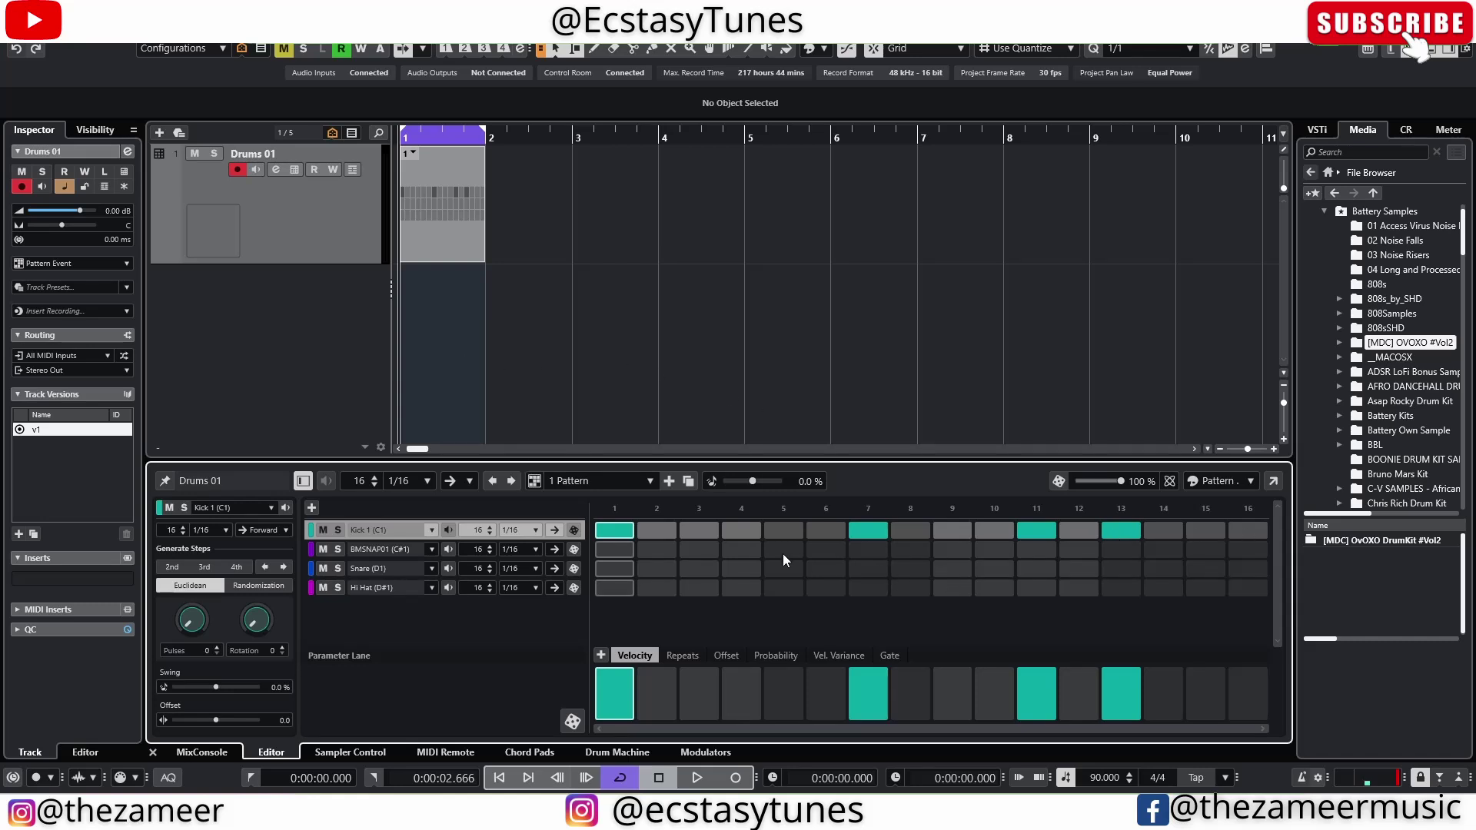
key("space")
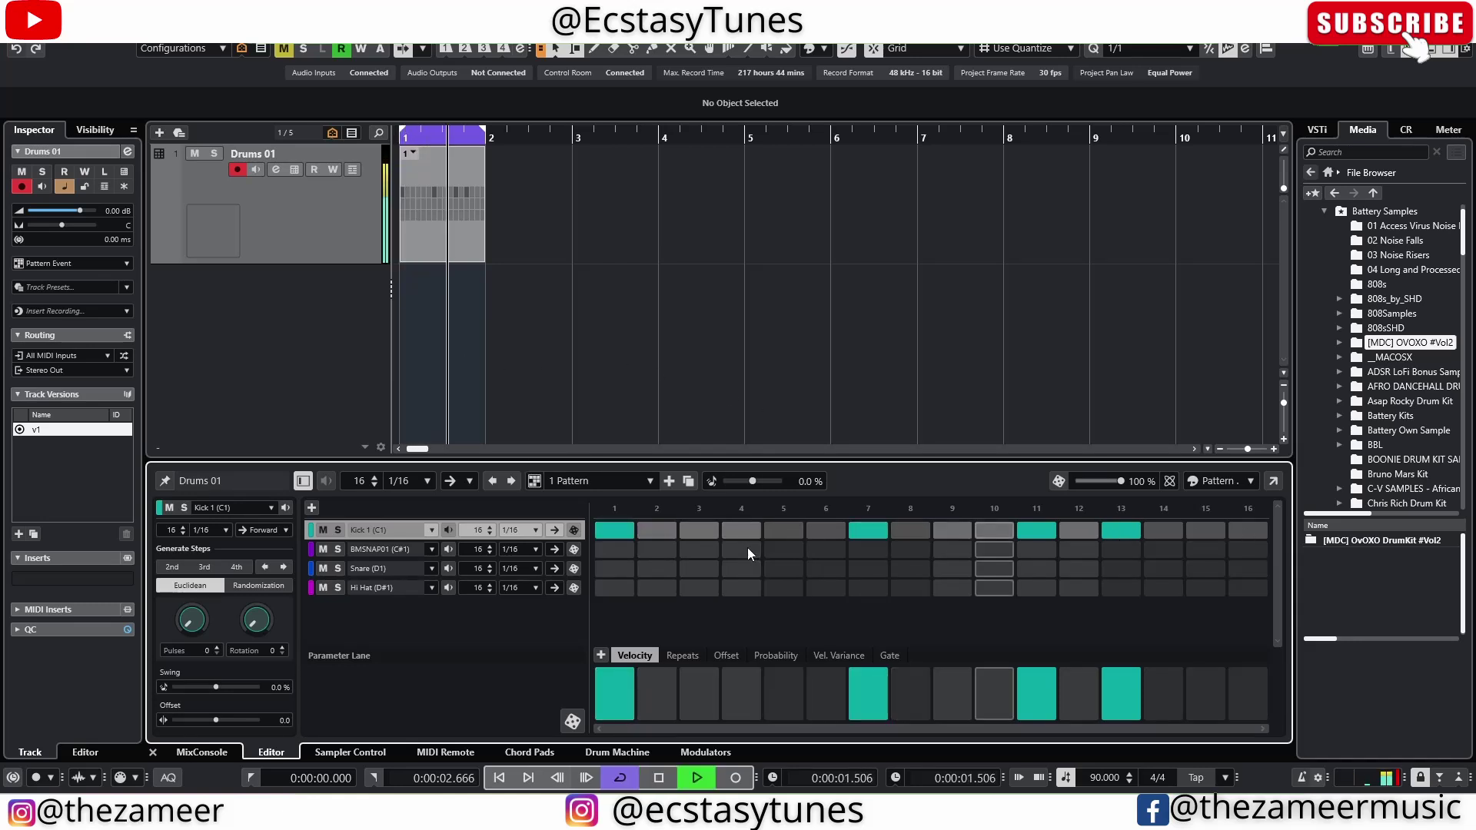
key("space")
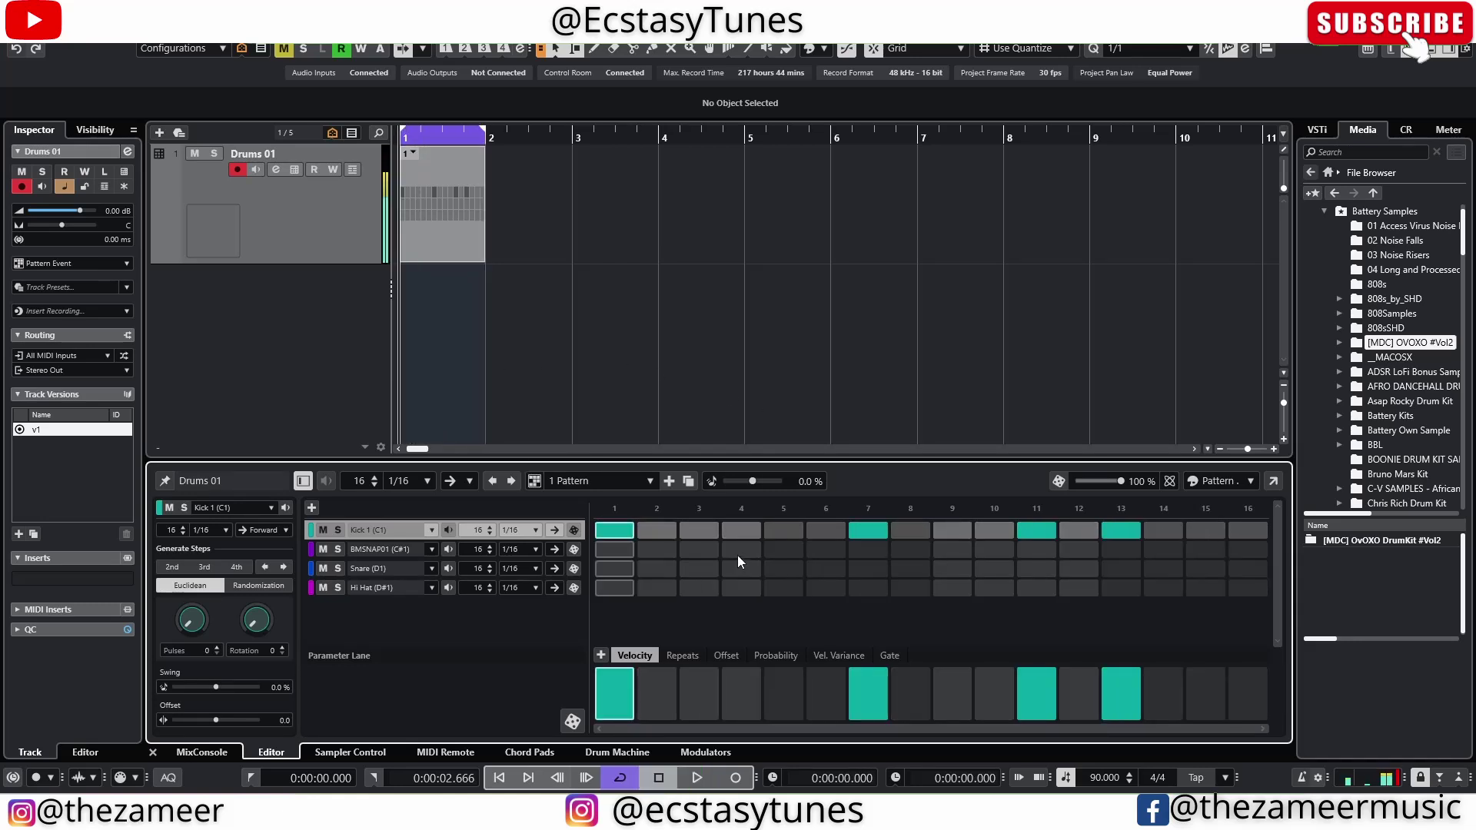
Add a BMSNAP01 hit on step 4 and lower its velocity to about half while the pattern loops
left_click(734, 550)
key("space")
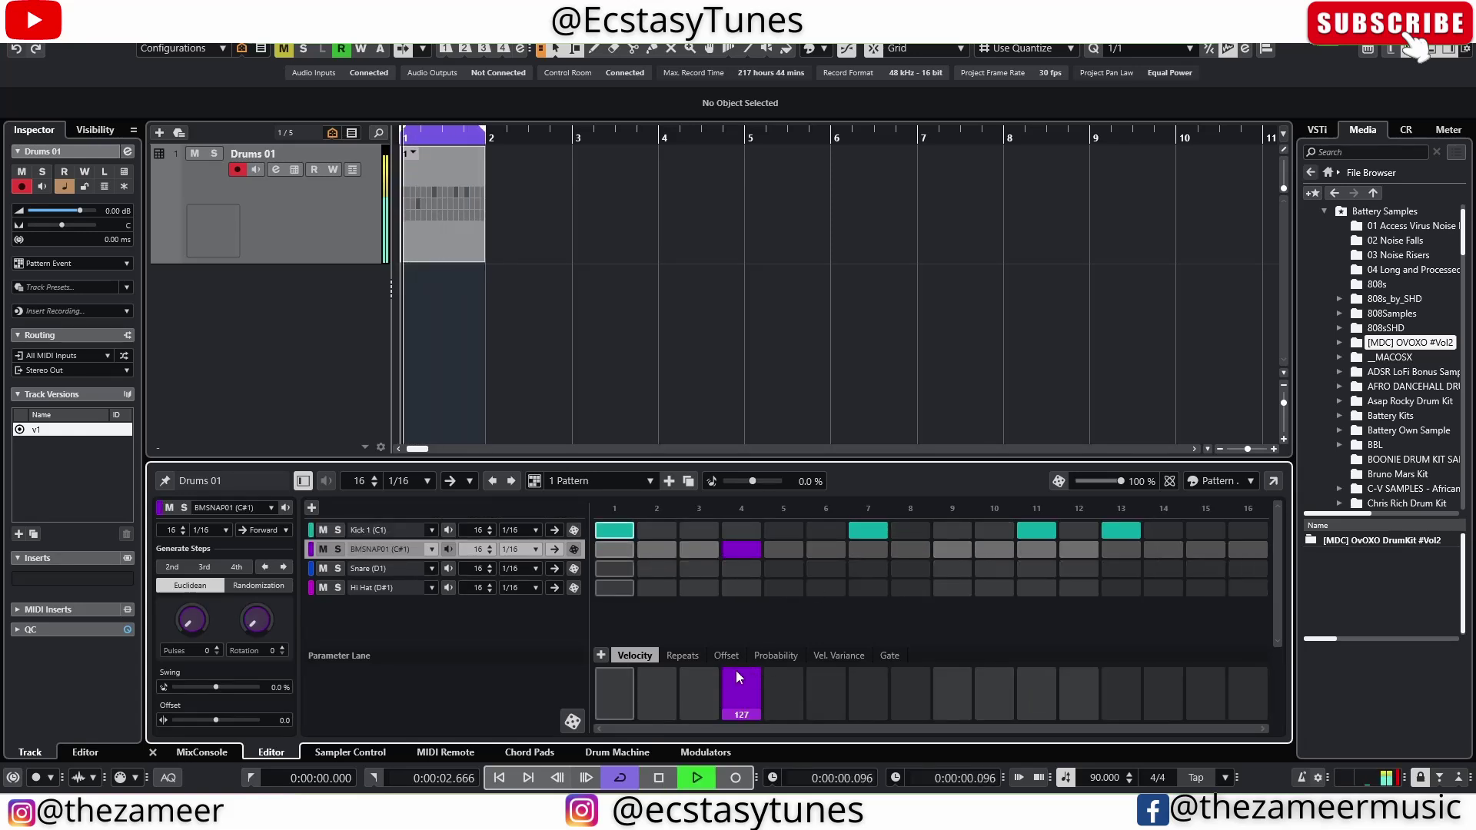
left_click_drag(737, 671, 746, 689)
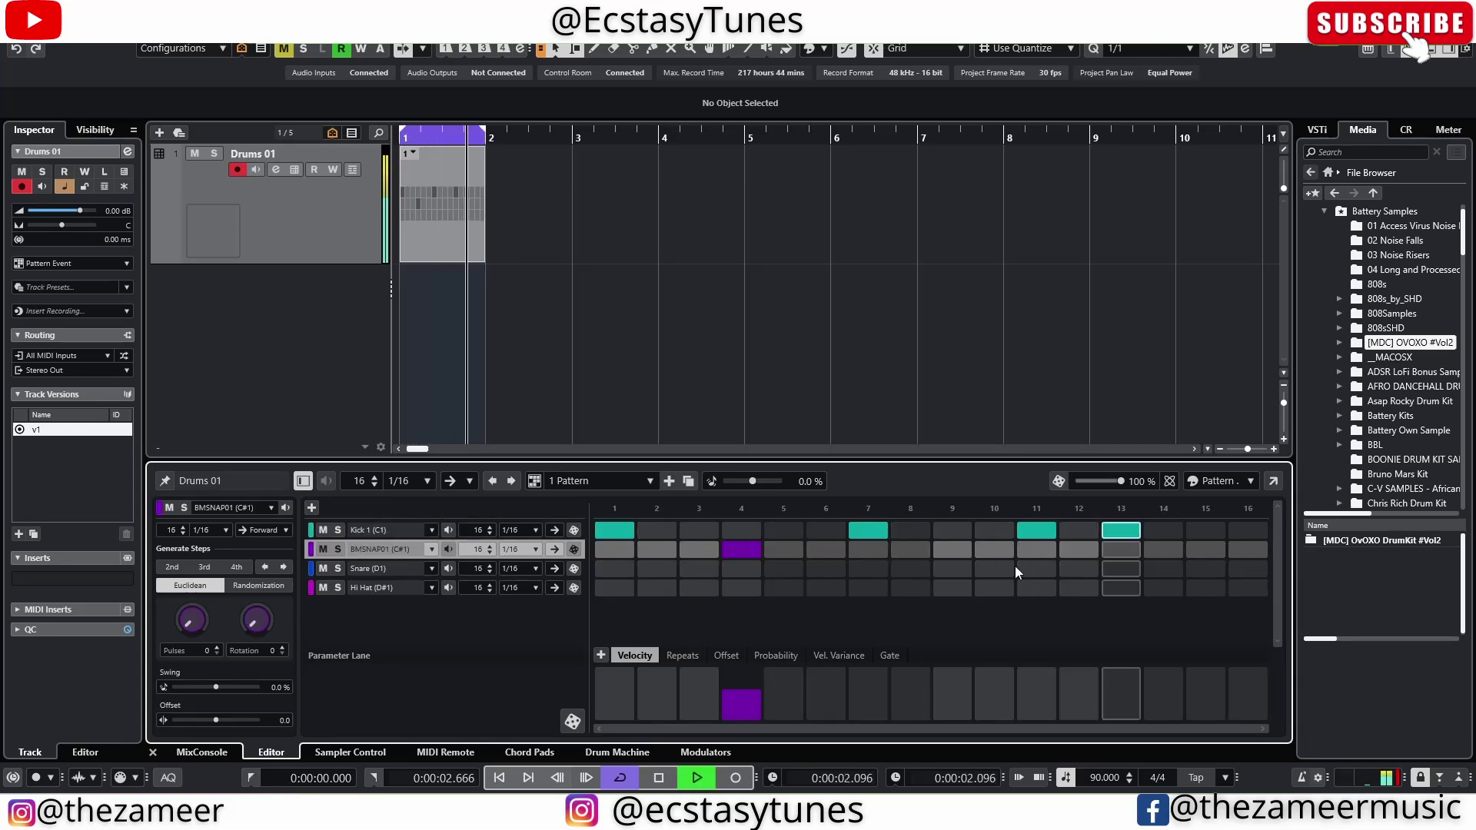
Try BMSNAP01 hits on steps 15 and 9, and keep the second snap on step 10
left_click(1206, 550)
left_click(1205, 550)
left_click(996, 549)
left_click(996, 549)
left_click(953, 549)
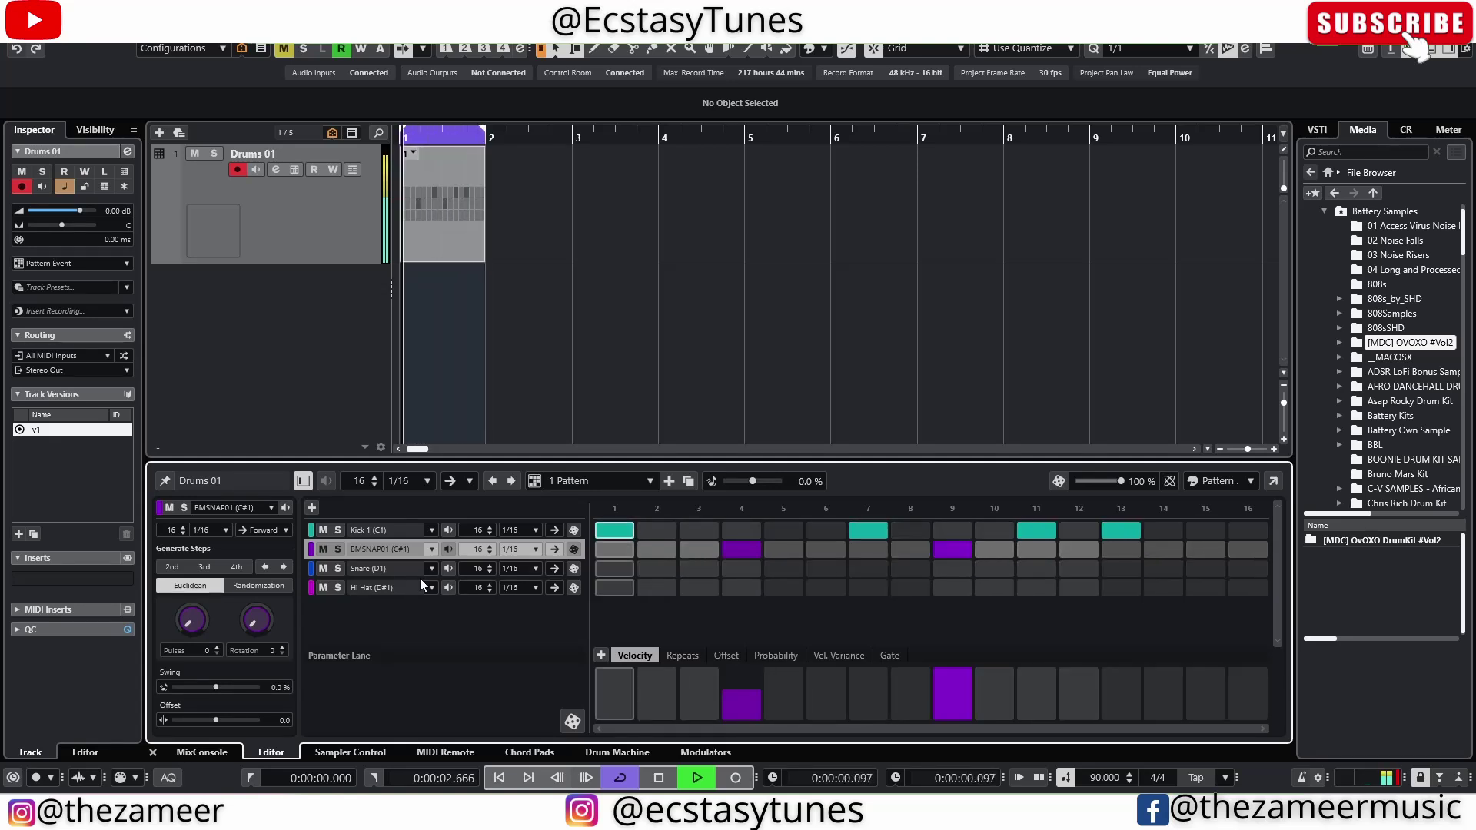
left_click(938, 555)
left_click(985, 554)
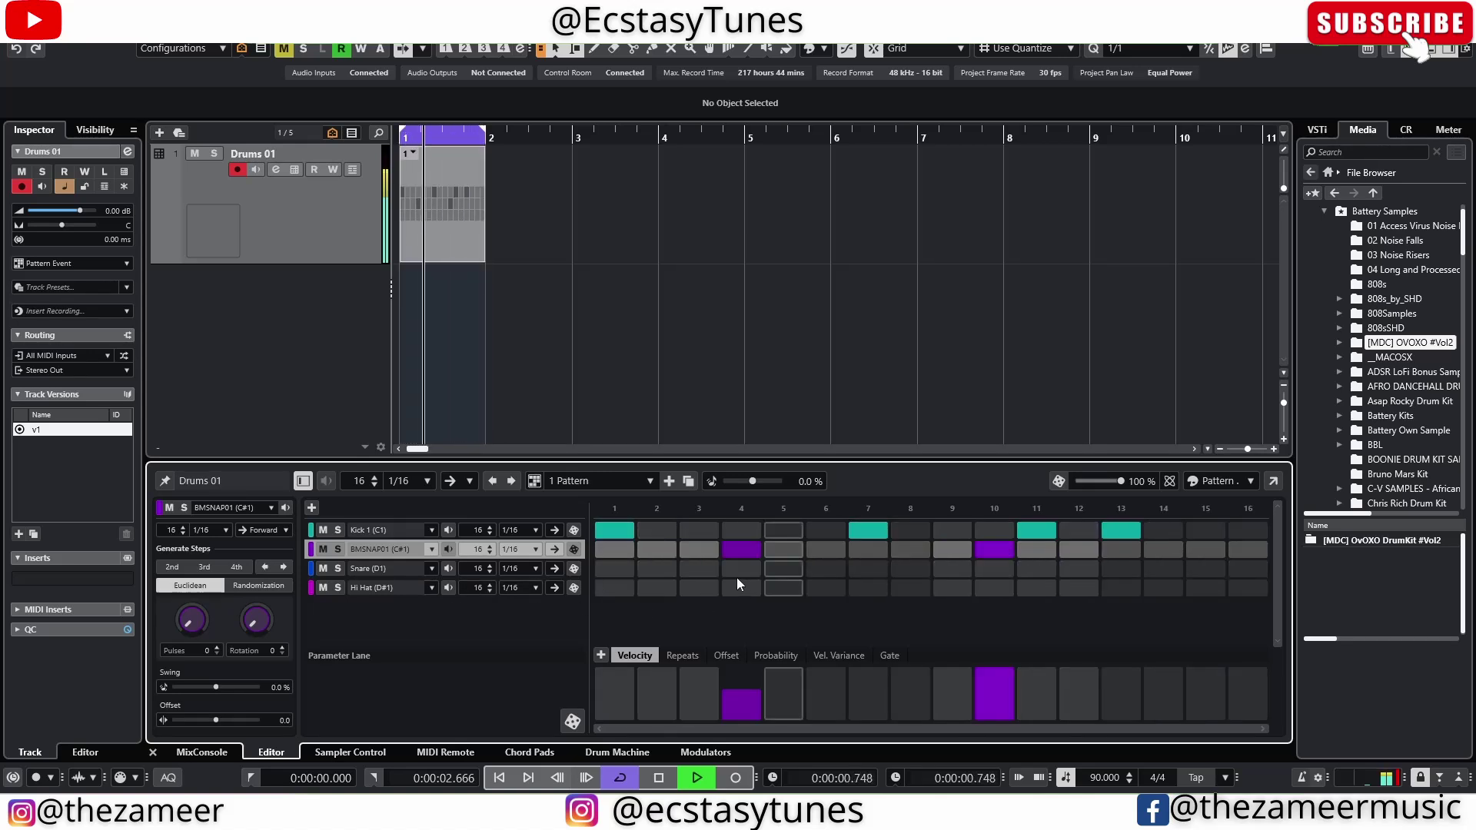
Add snare hits on steps 5 and 13 and reduce the velocity of both
left_click(780, 569)
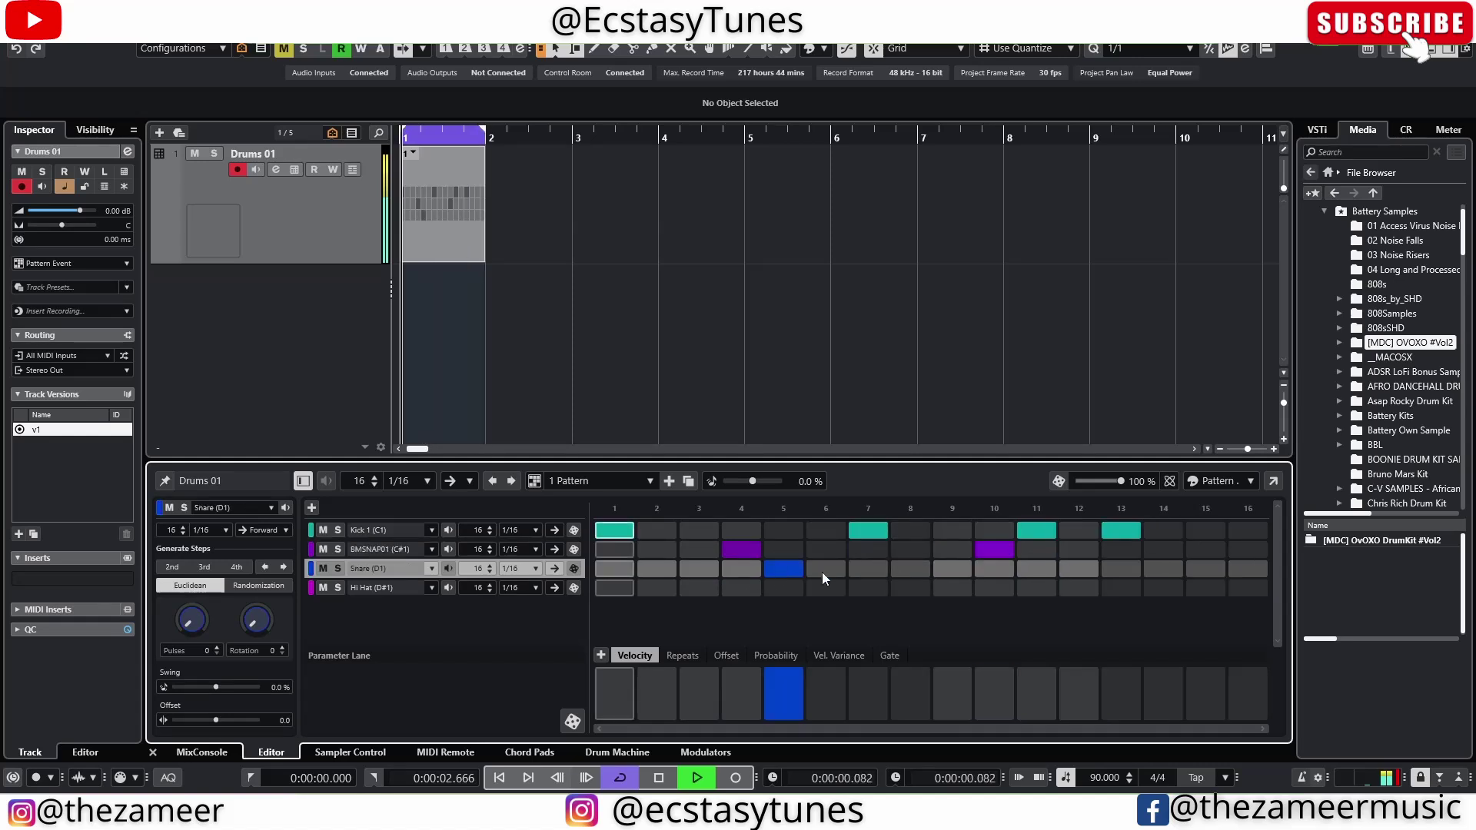
left_click_drag(767, 686, 790, 703)
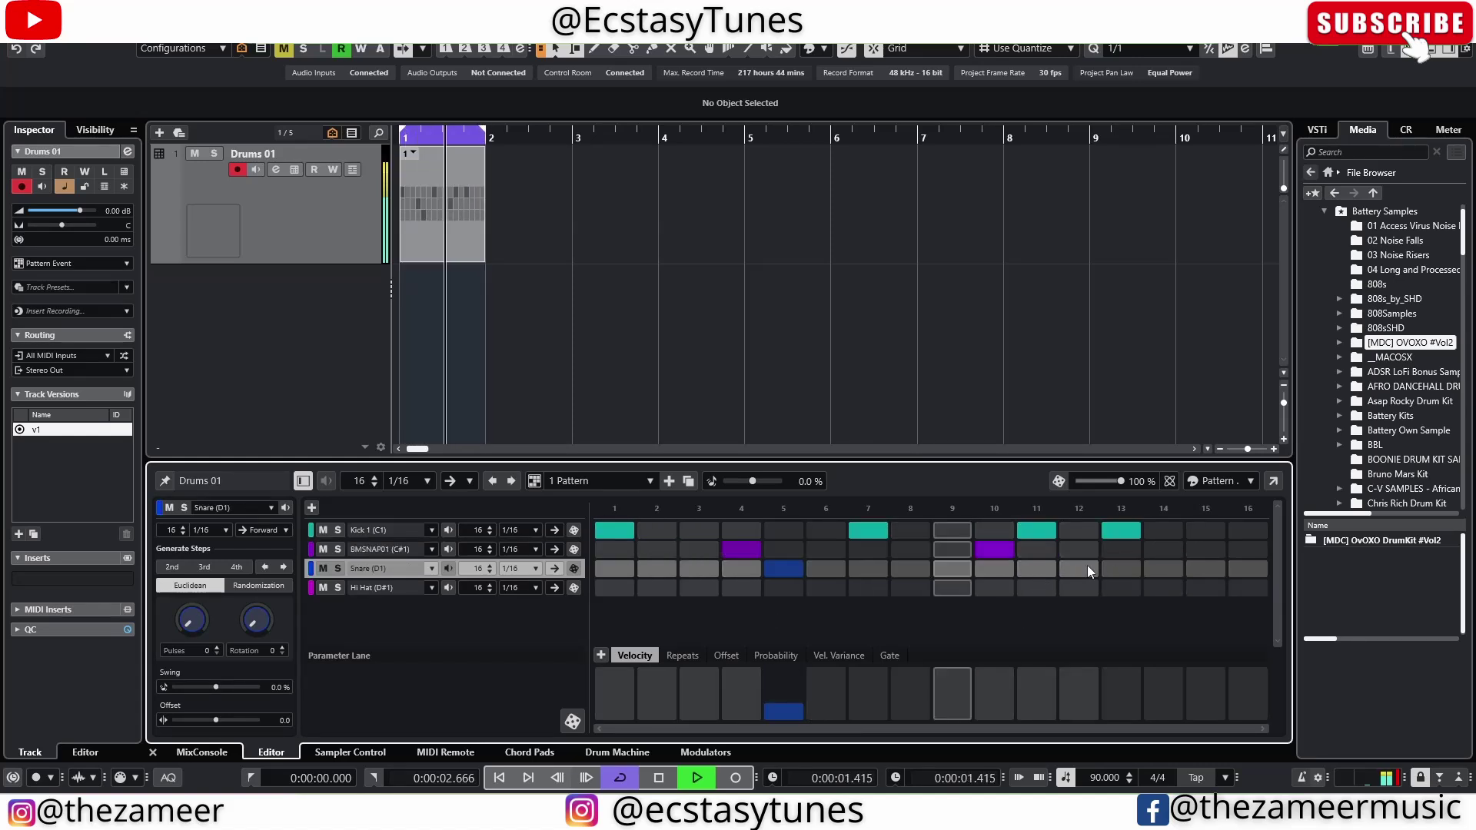
left_click(1161, 568)
left_click(1161, 567)
left_click(1124, 571)
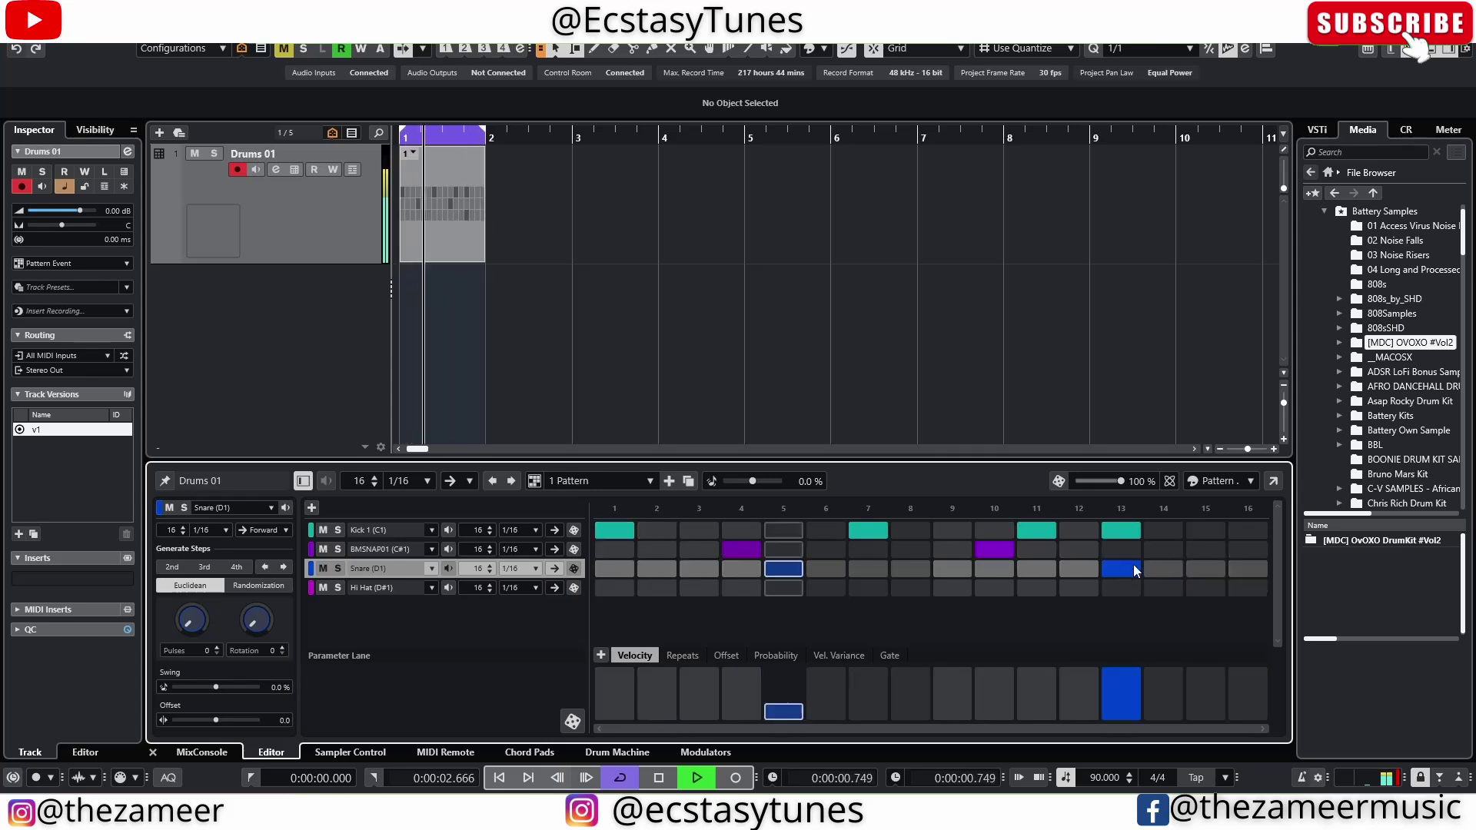
left_click(1131, 682)
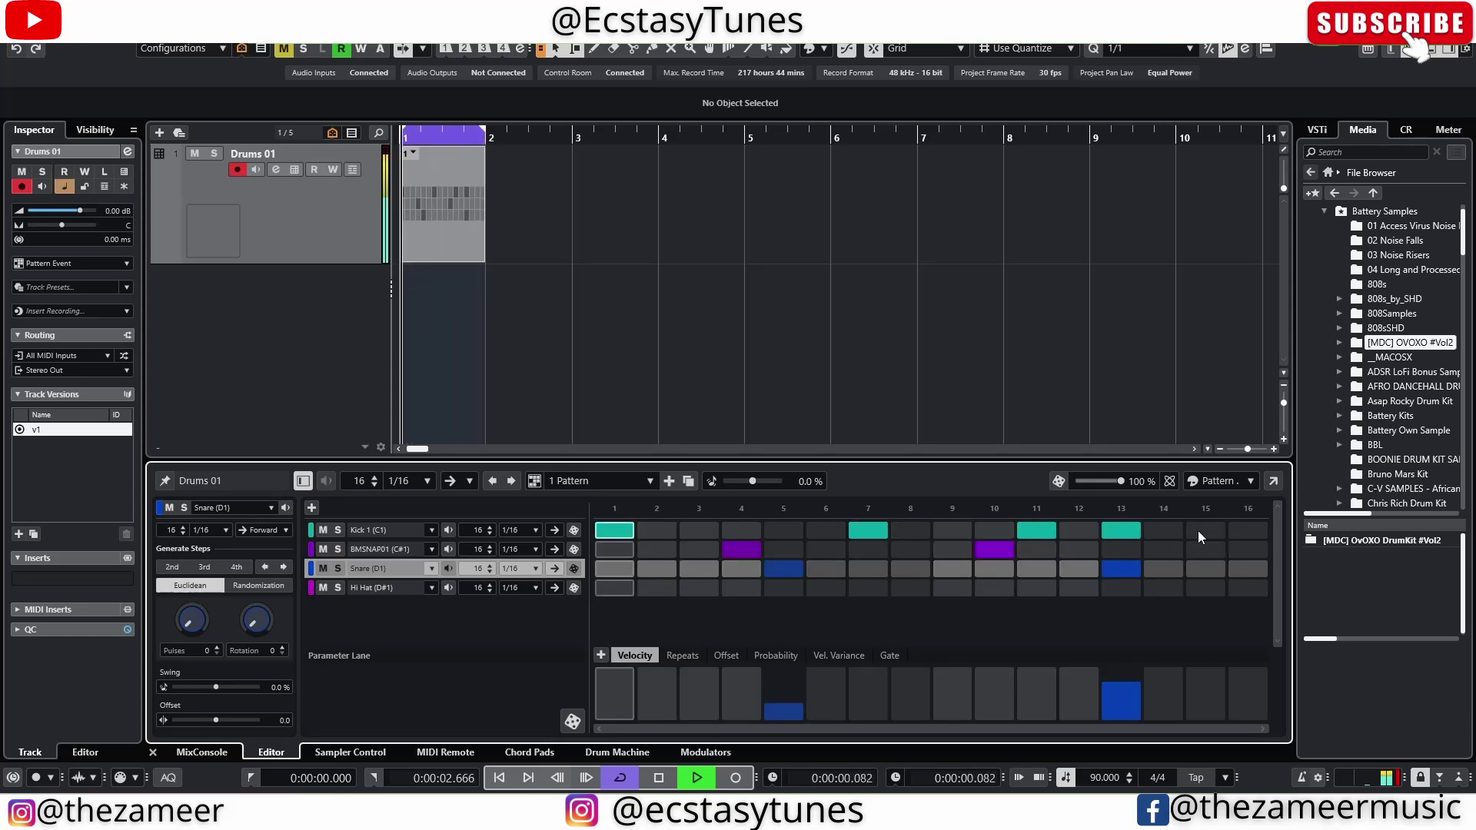
Move the step 13 kick to step 15 and lower the step 13 snare's velocity to match the snare on step 5
left_click(1198, 530)
left_click(1128, 529)
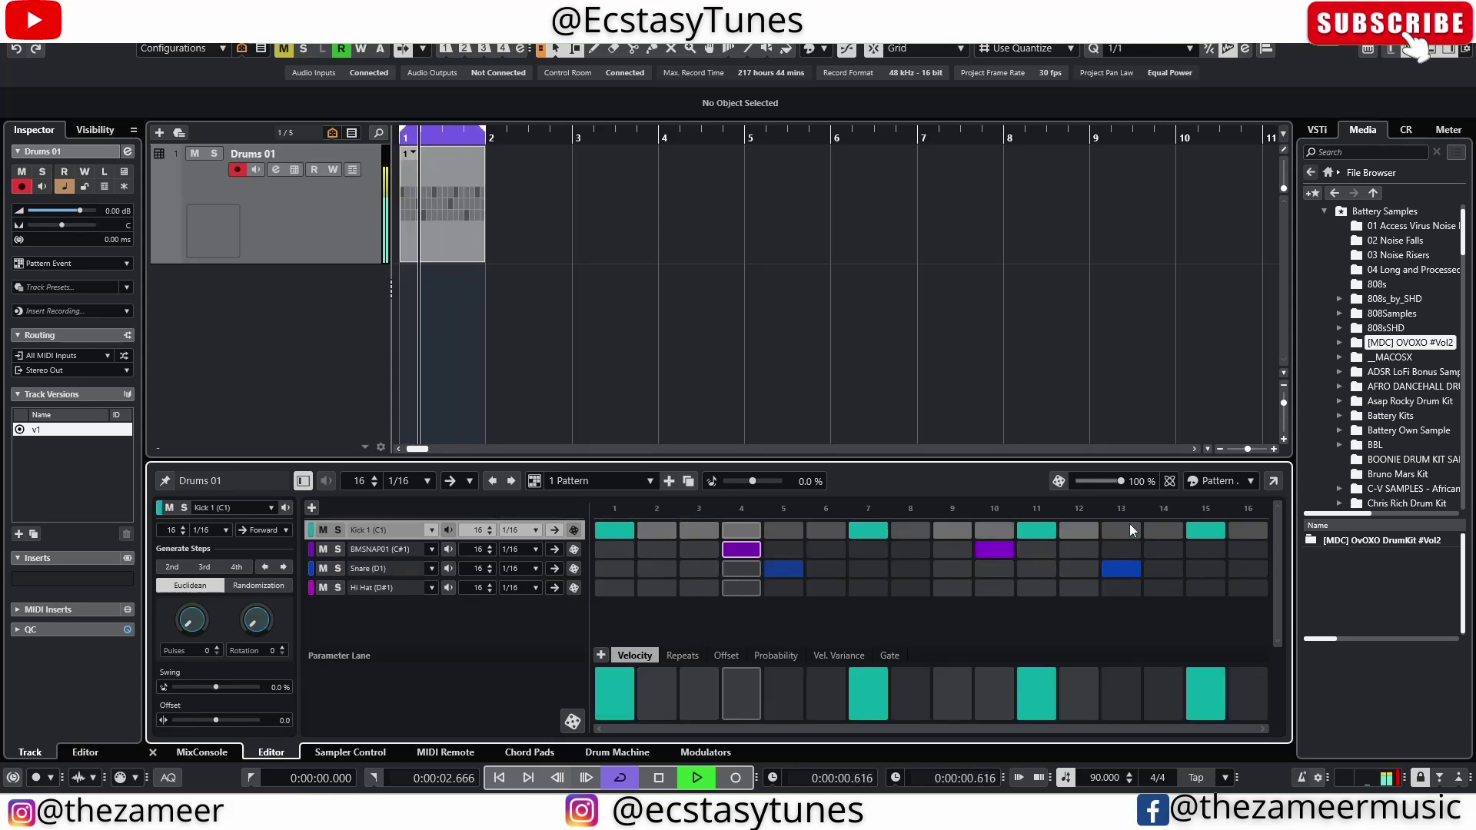
left_click(1126, 574)
left_click(1116, 576)
left_click(1126, 702)
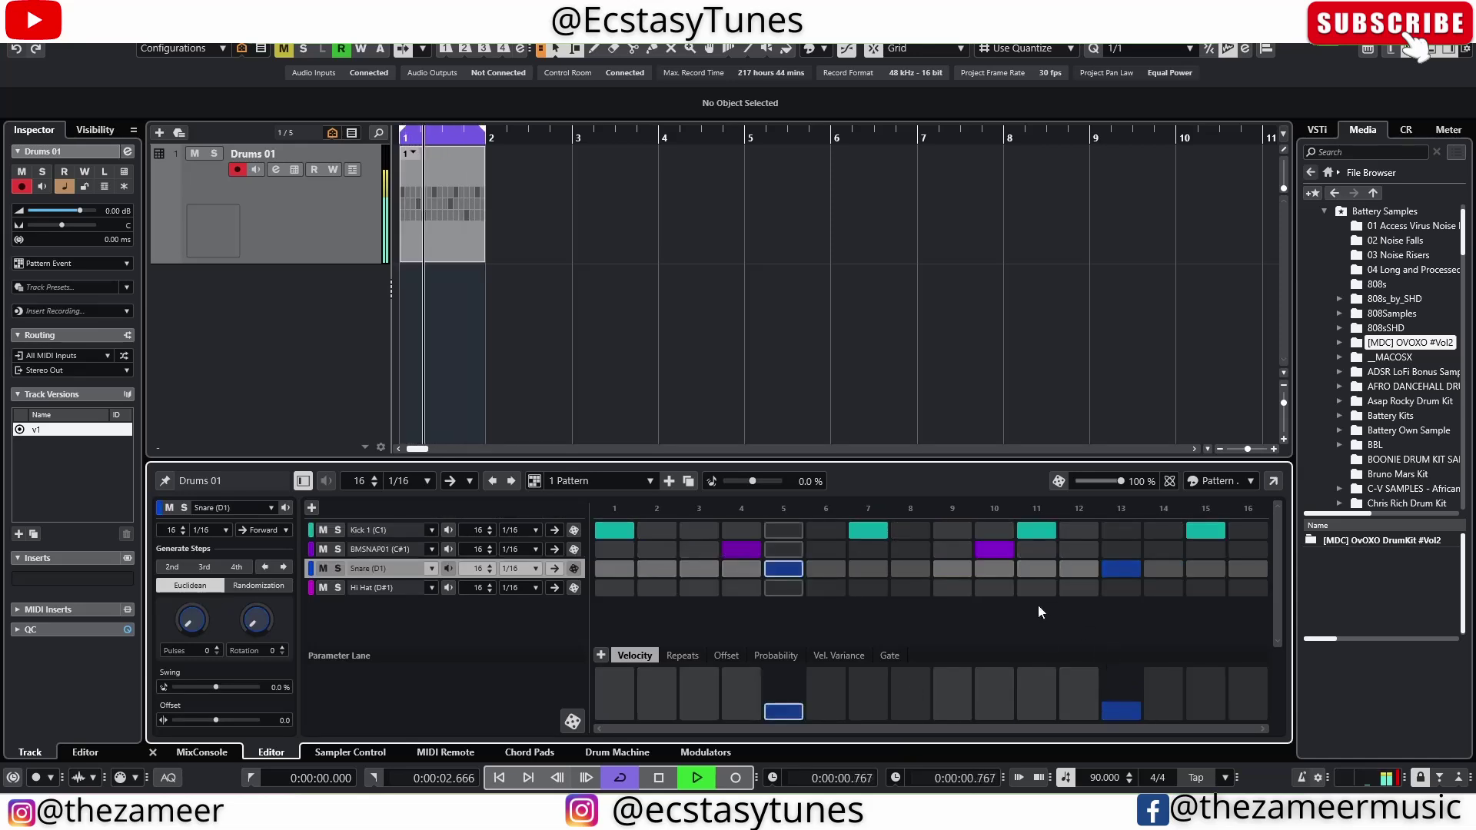
left_click(1023, 570)
left_click(1023, 569)
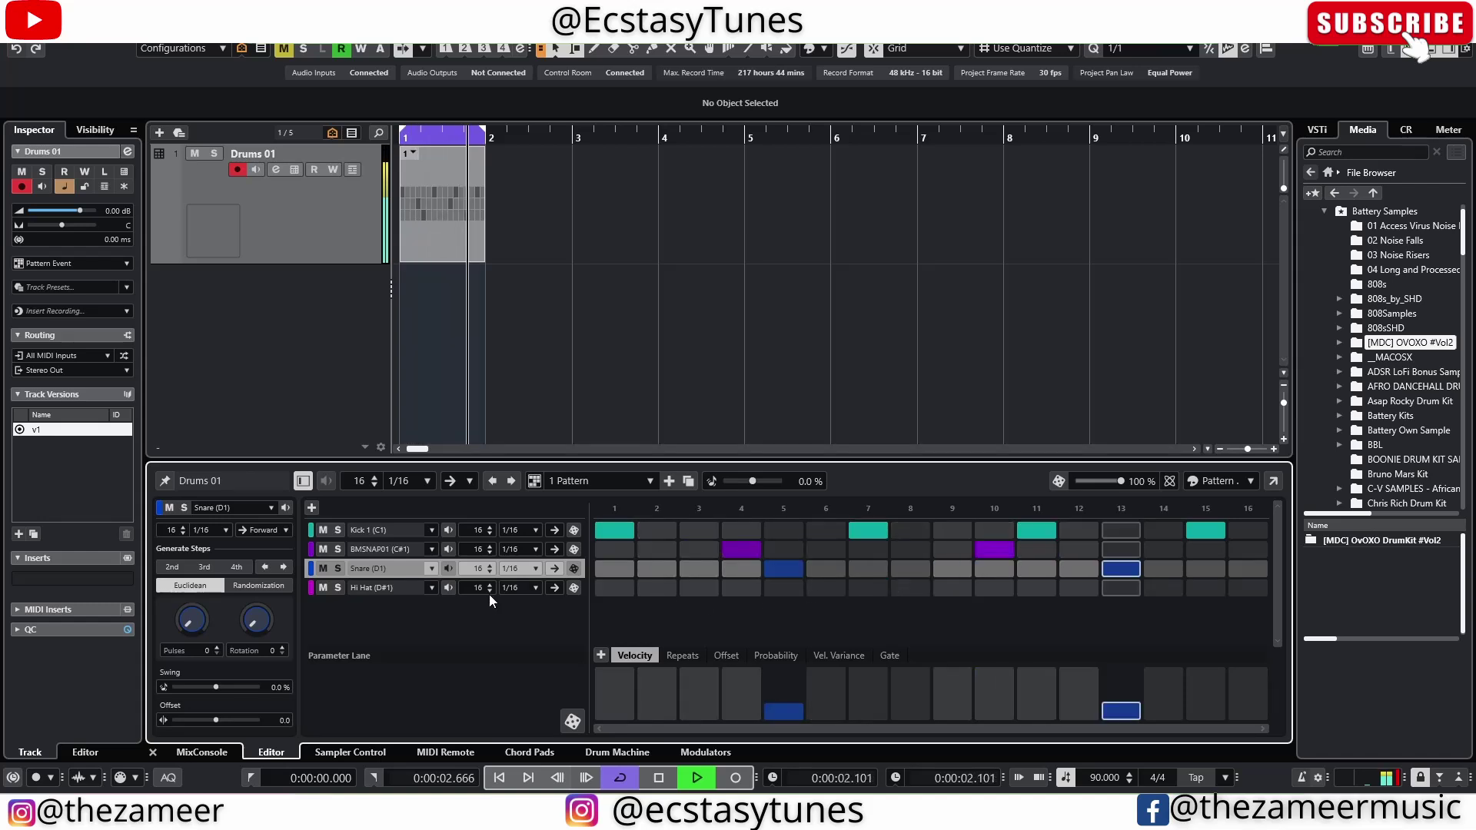
Stop playback and try a hi-hat hit on step 1, undoing it again
key("space")
left_click(614, 588)
key("ctrl+z")
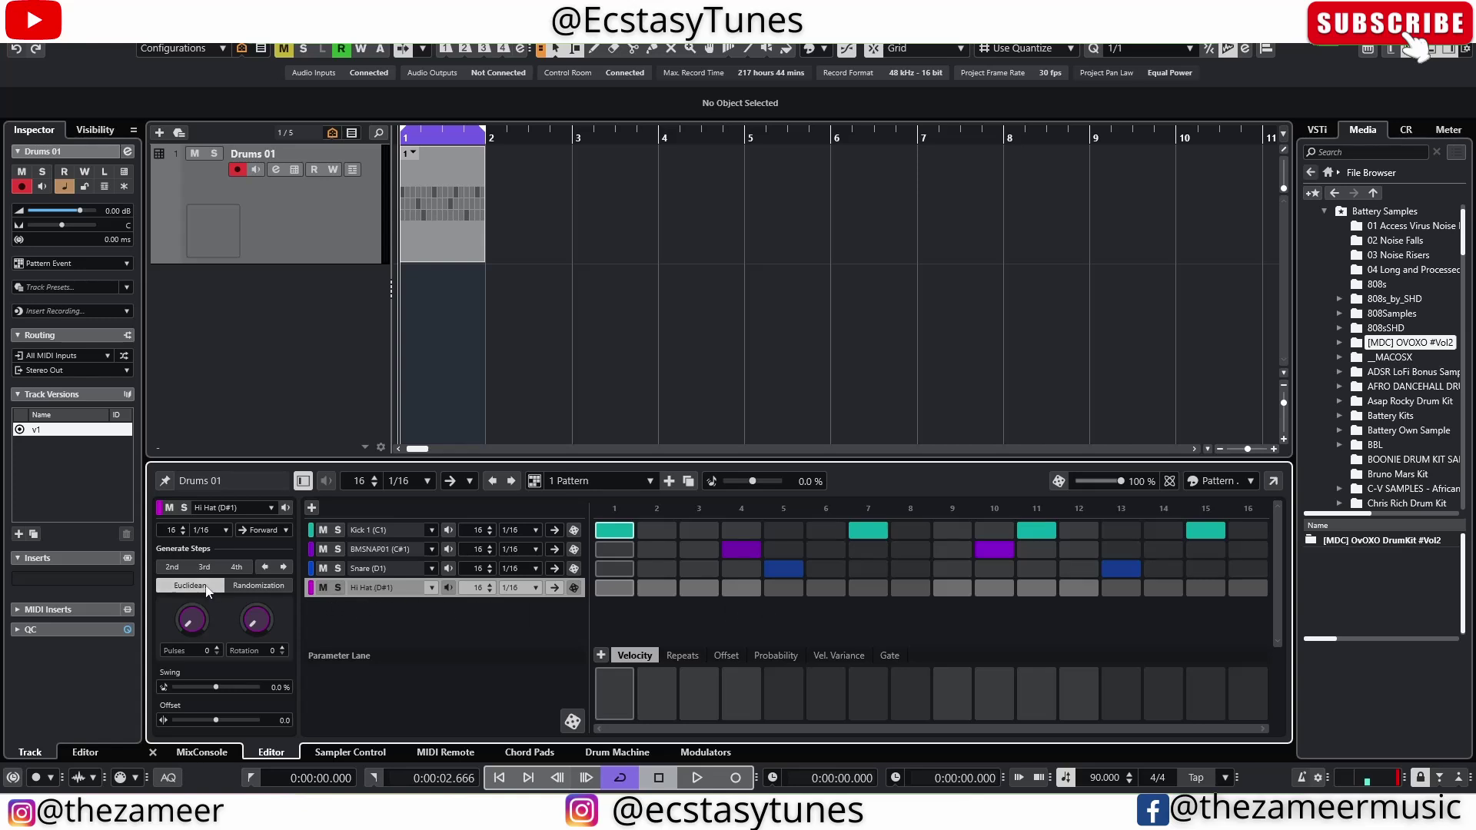
Generate hi-hat hits on every second step, reduce their velocity on steps 3, 7, 11 and 15, and audition the beat
left_click(170, 569)
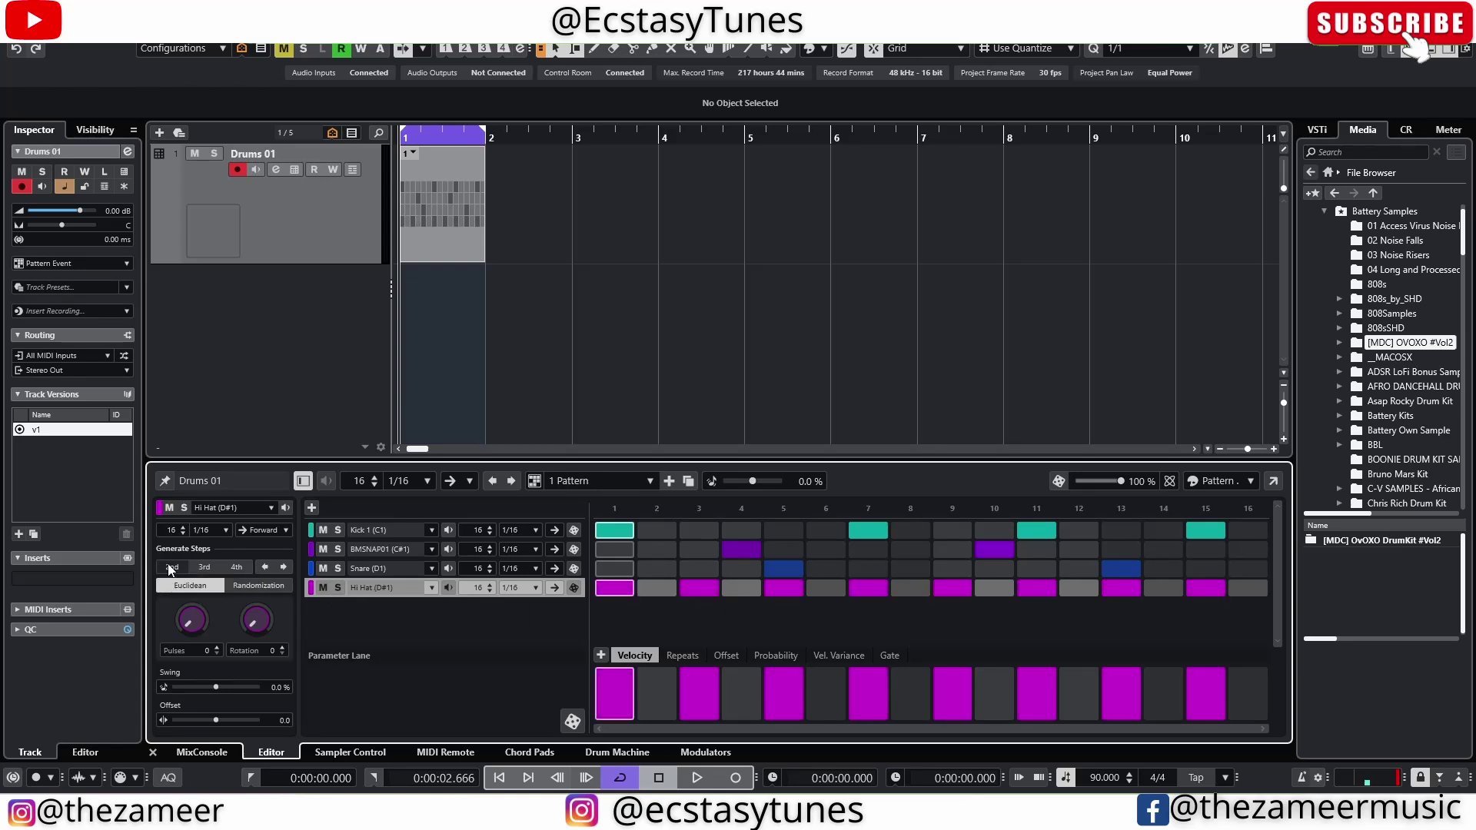
left_click_drag(706, 678, 707, 681)
left_click(1037, 698)
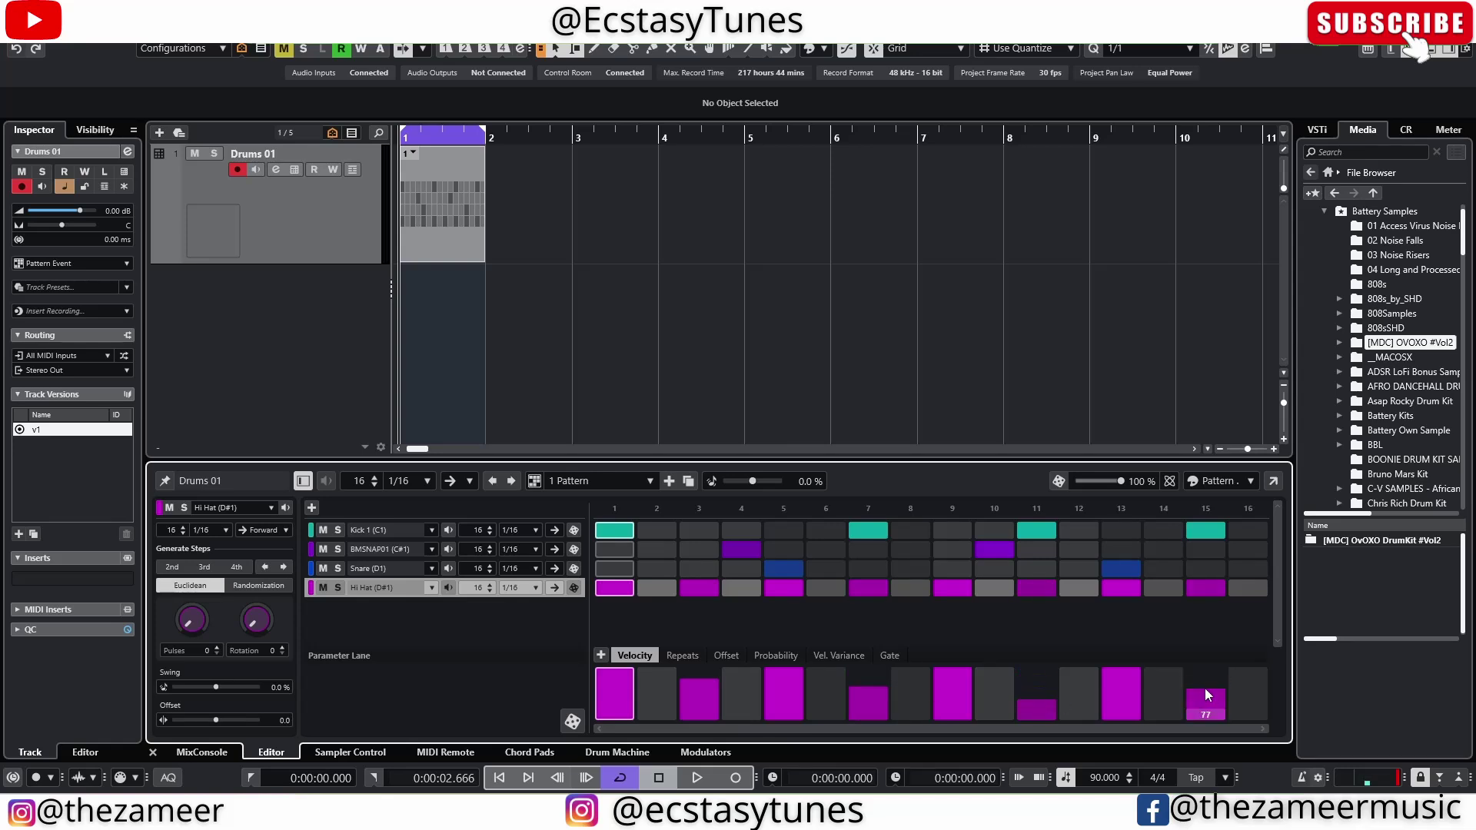
key("space")
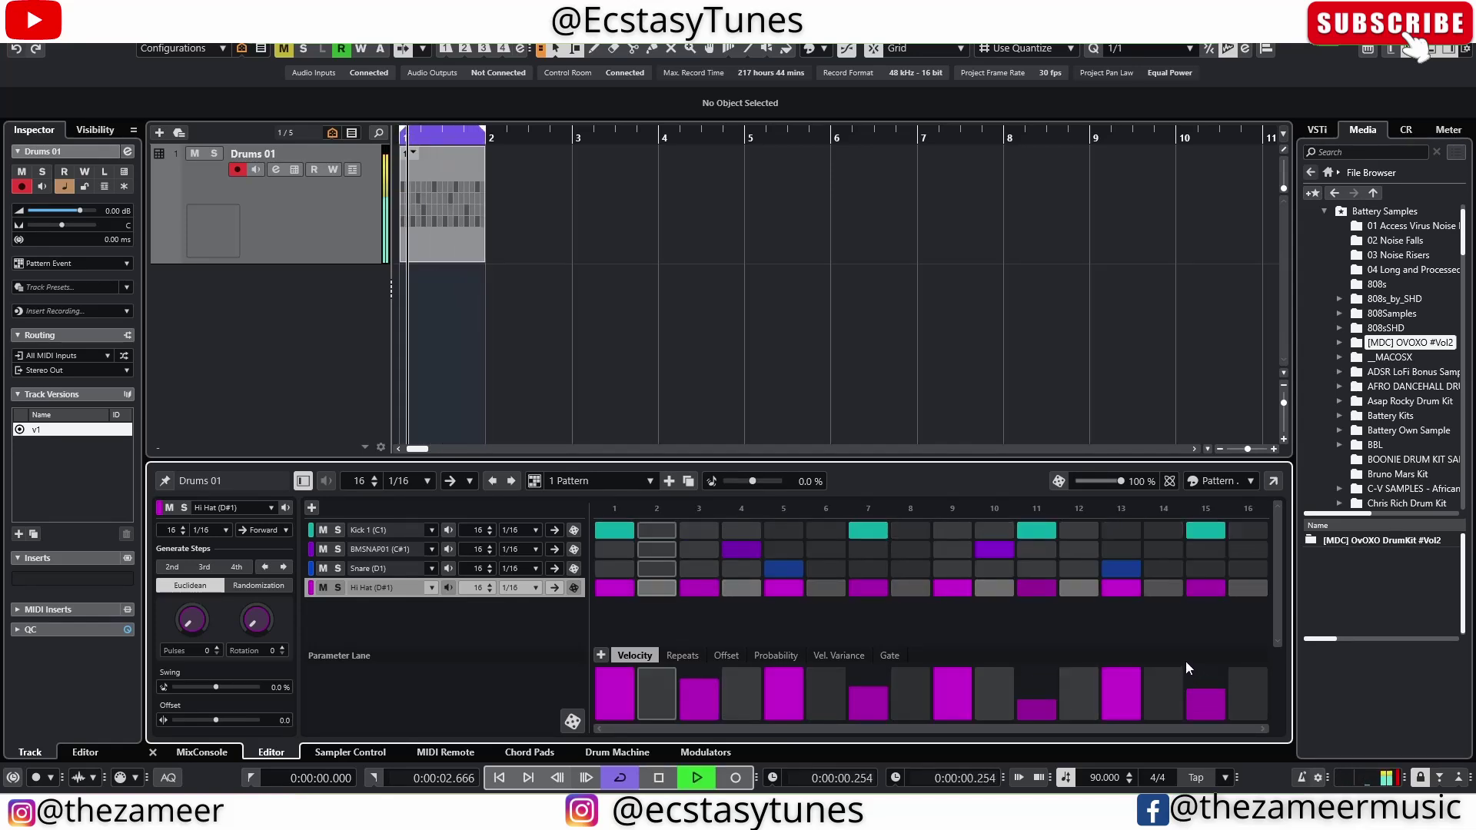
left_click(998, 552)
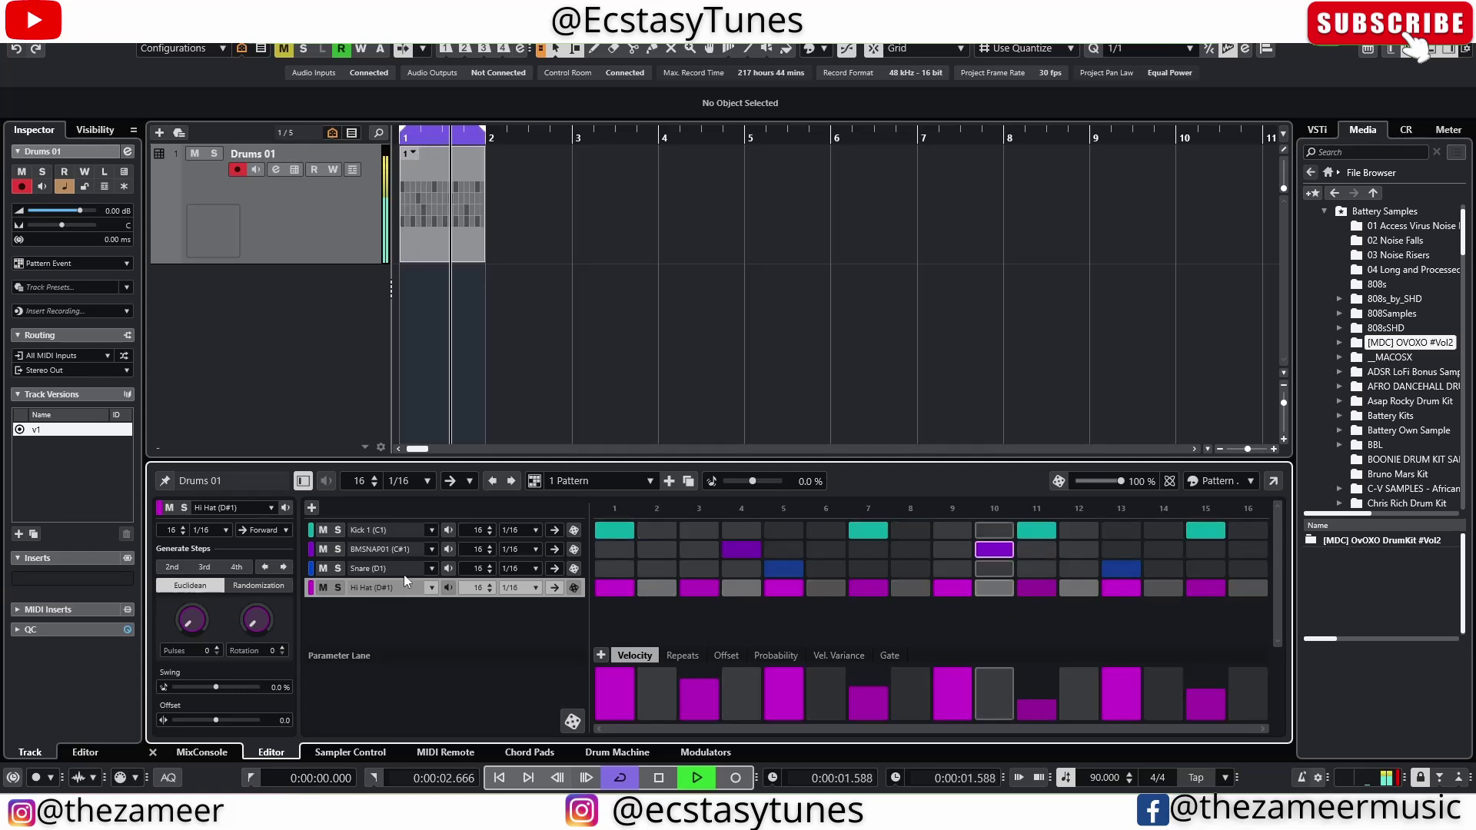
key("space")
left_click(944, 549)
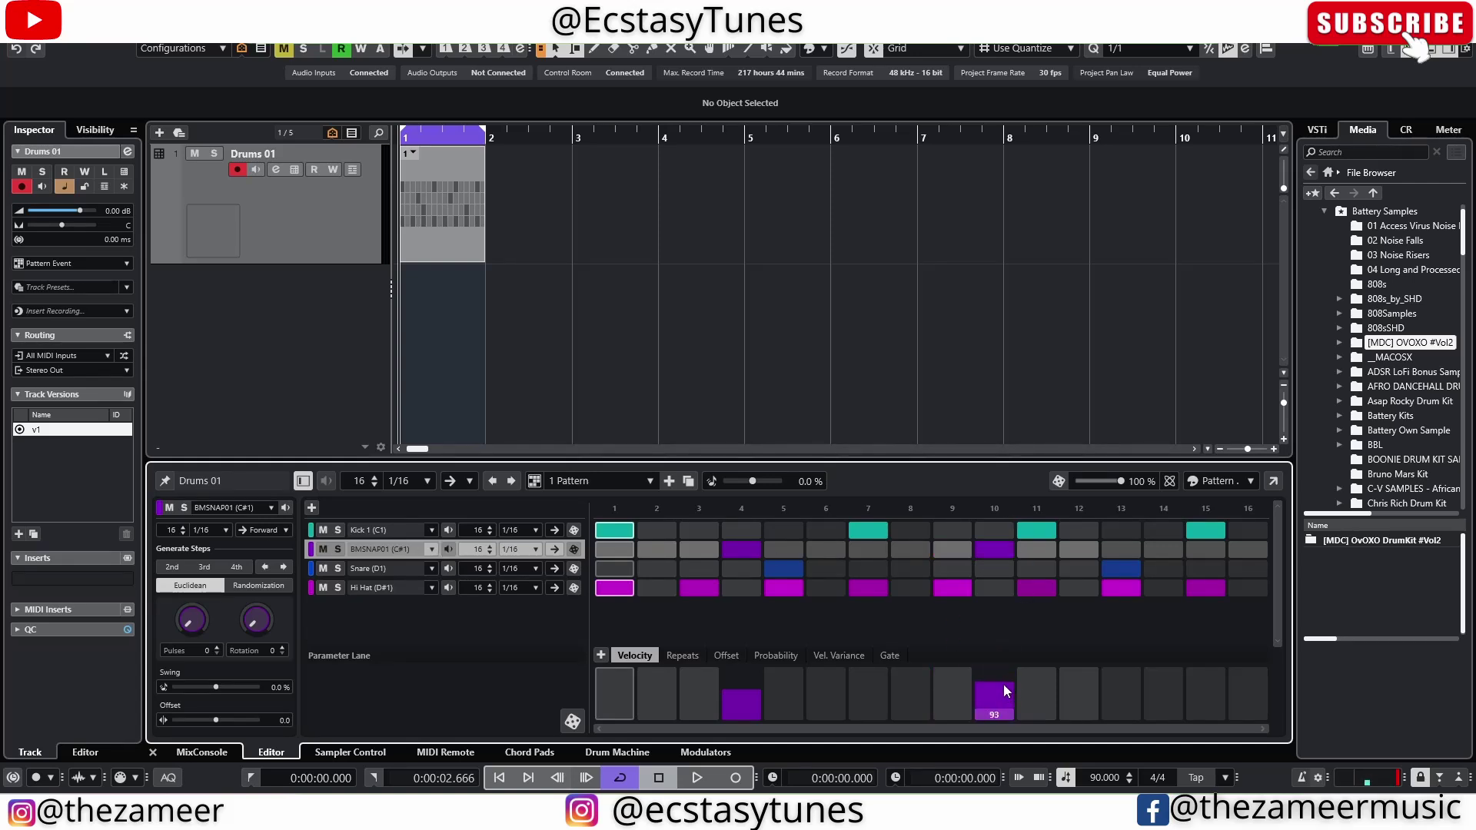
Set the hi-hat repeats to 3 on steps 3 and 7 while the pattern plays
left_click(366, 592)
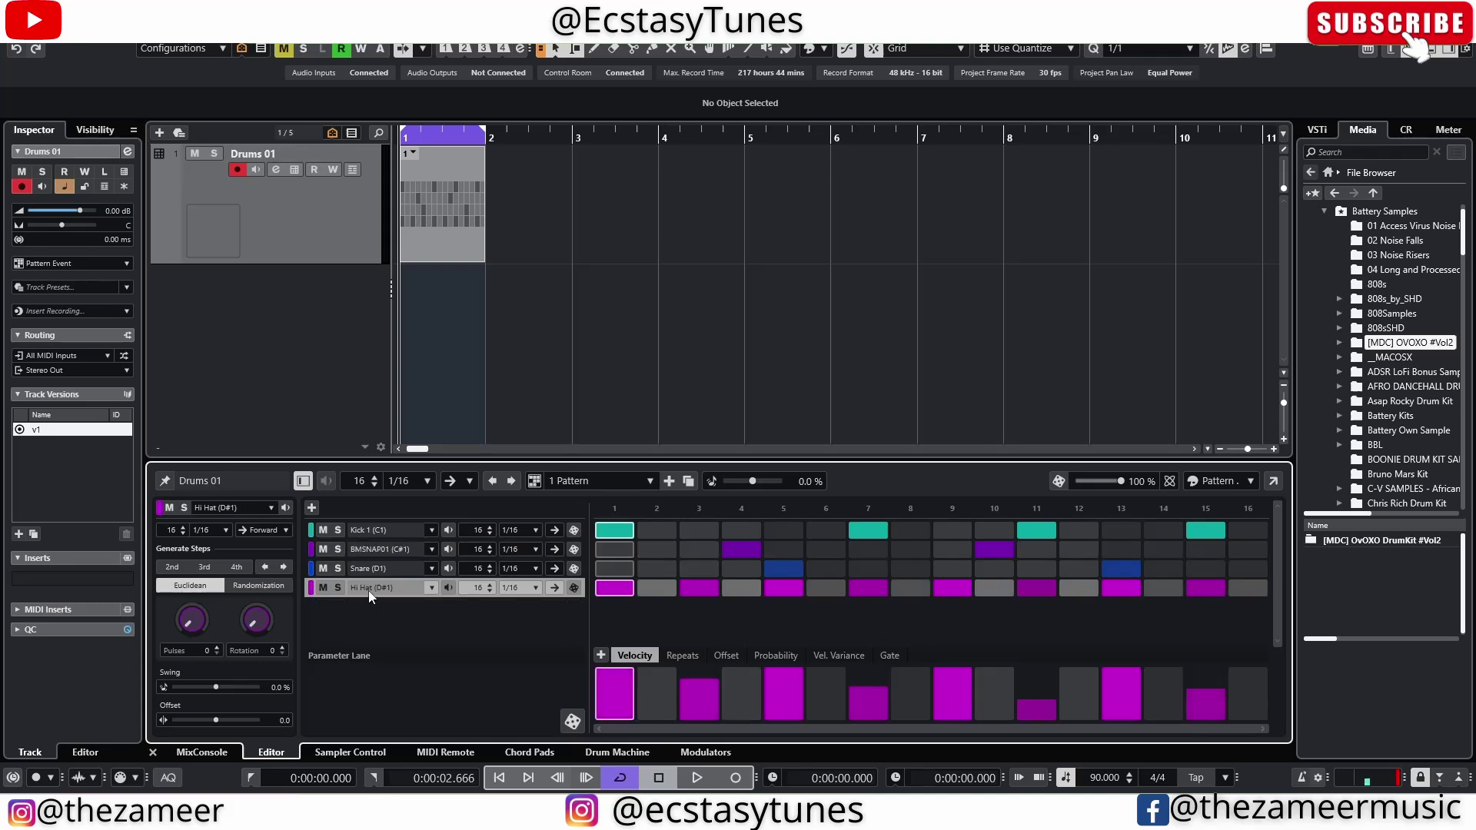
left_click(683, 655)
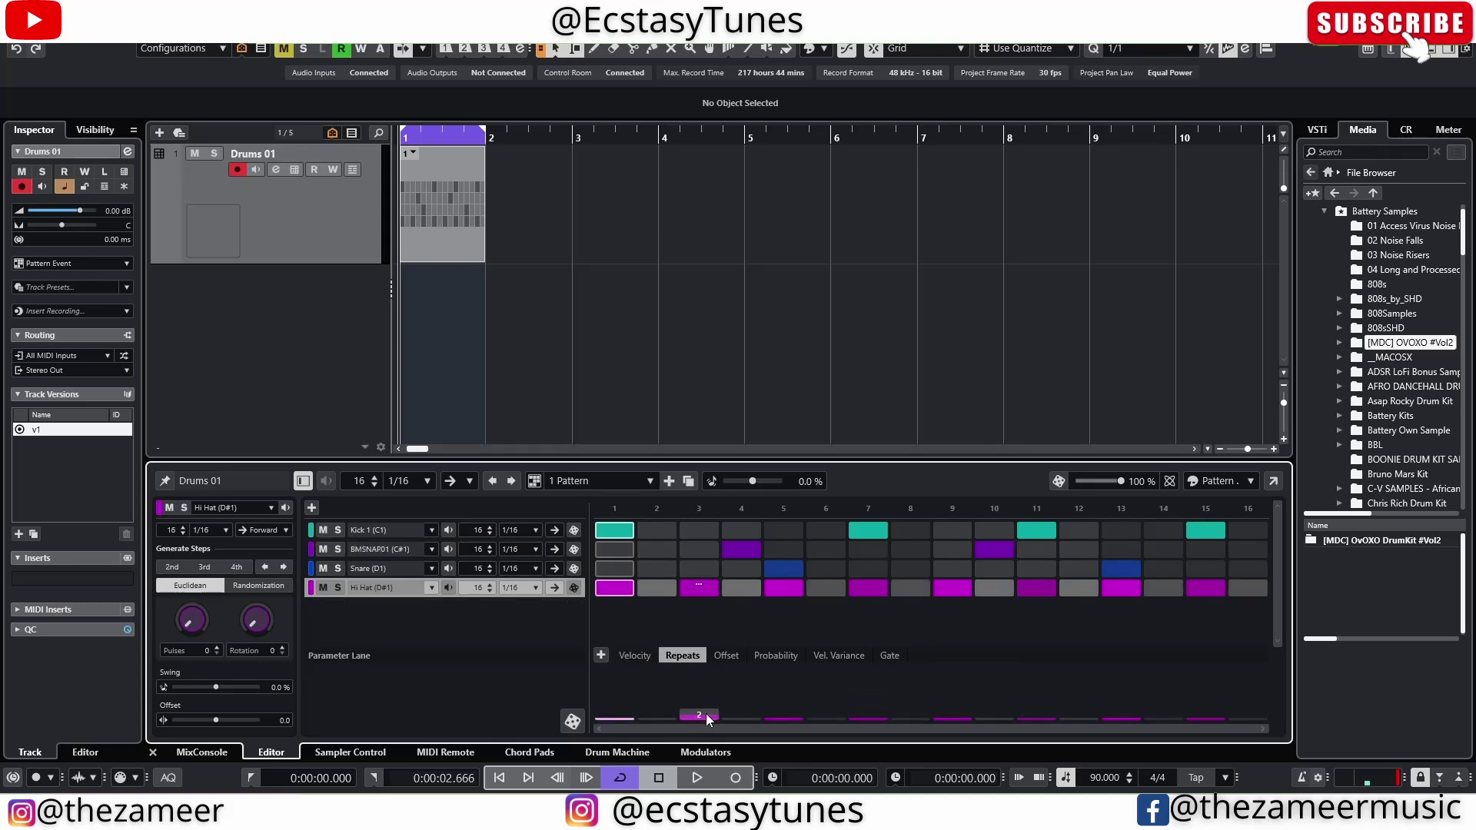
left_click_drag(706, 718, 709, 712)
key("space")
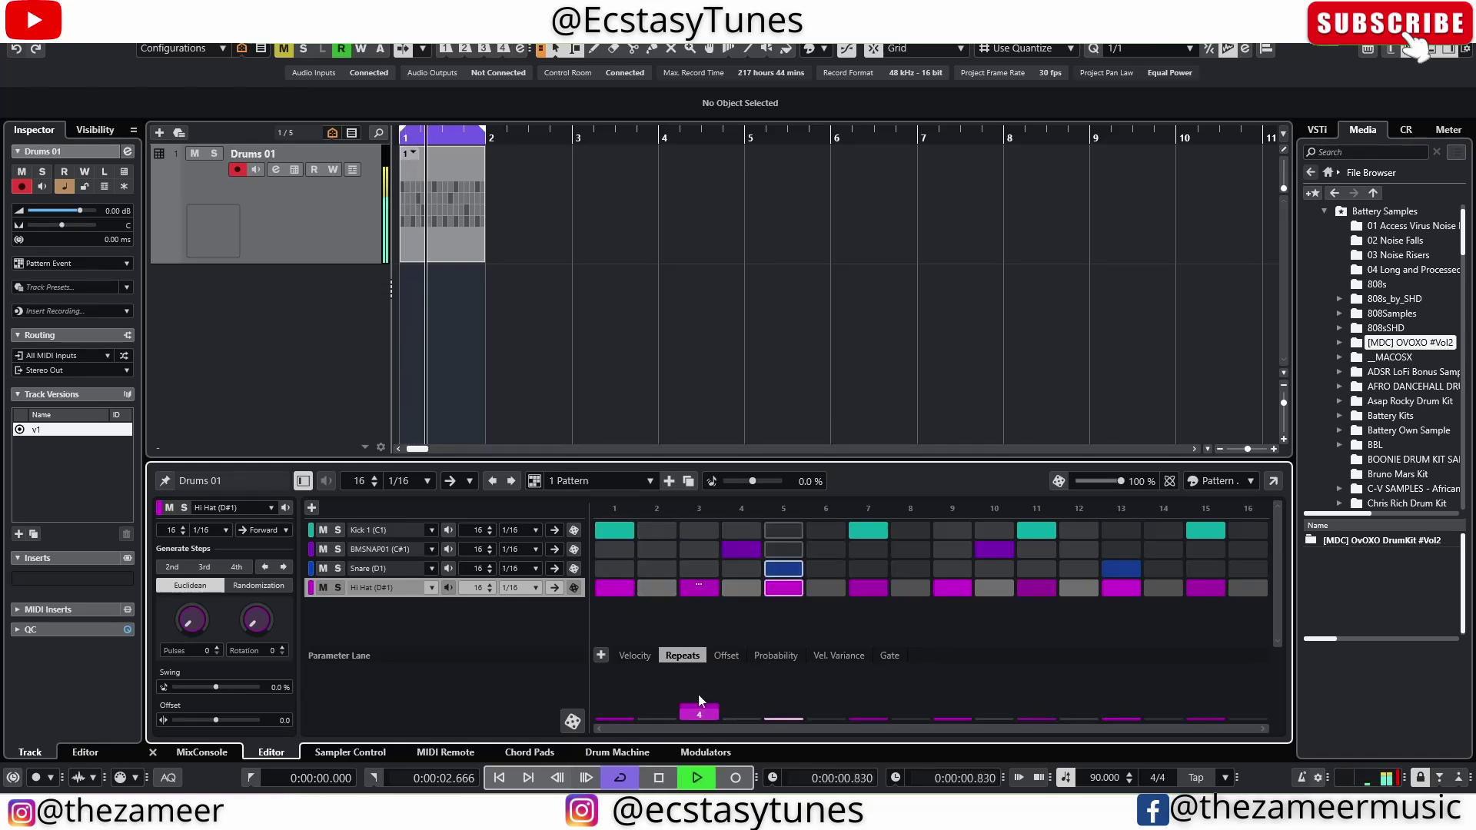
left_click(706, 712)
left_click_drag(882, 720, 884, 703)
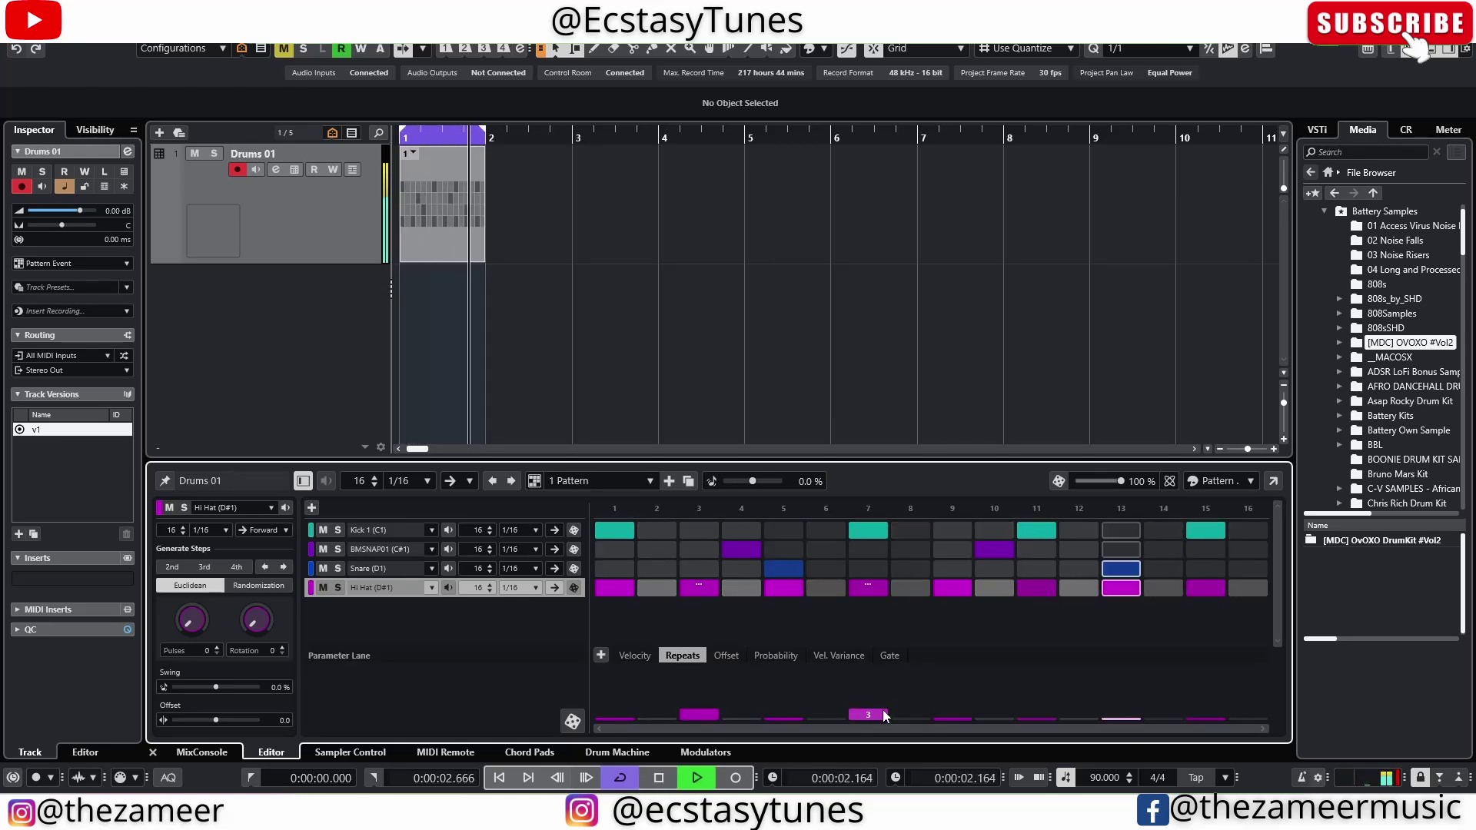
left_click_drag(1037, 720, 1038, 727)
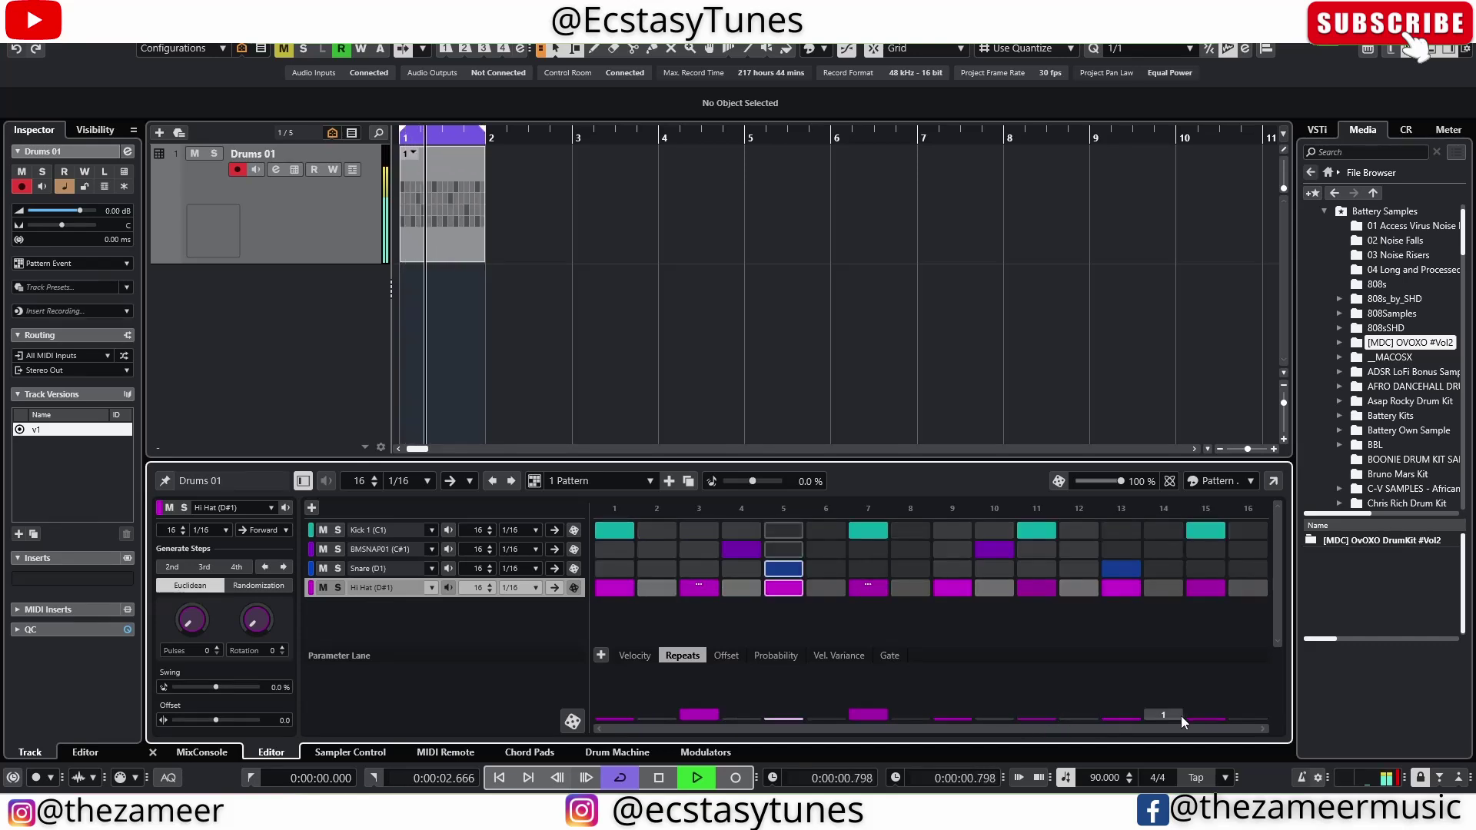
Add a hi-hat hit on step 14, try repeats on it and reset them, and readjust the repeats on step 7
left_click(1174, 589)
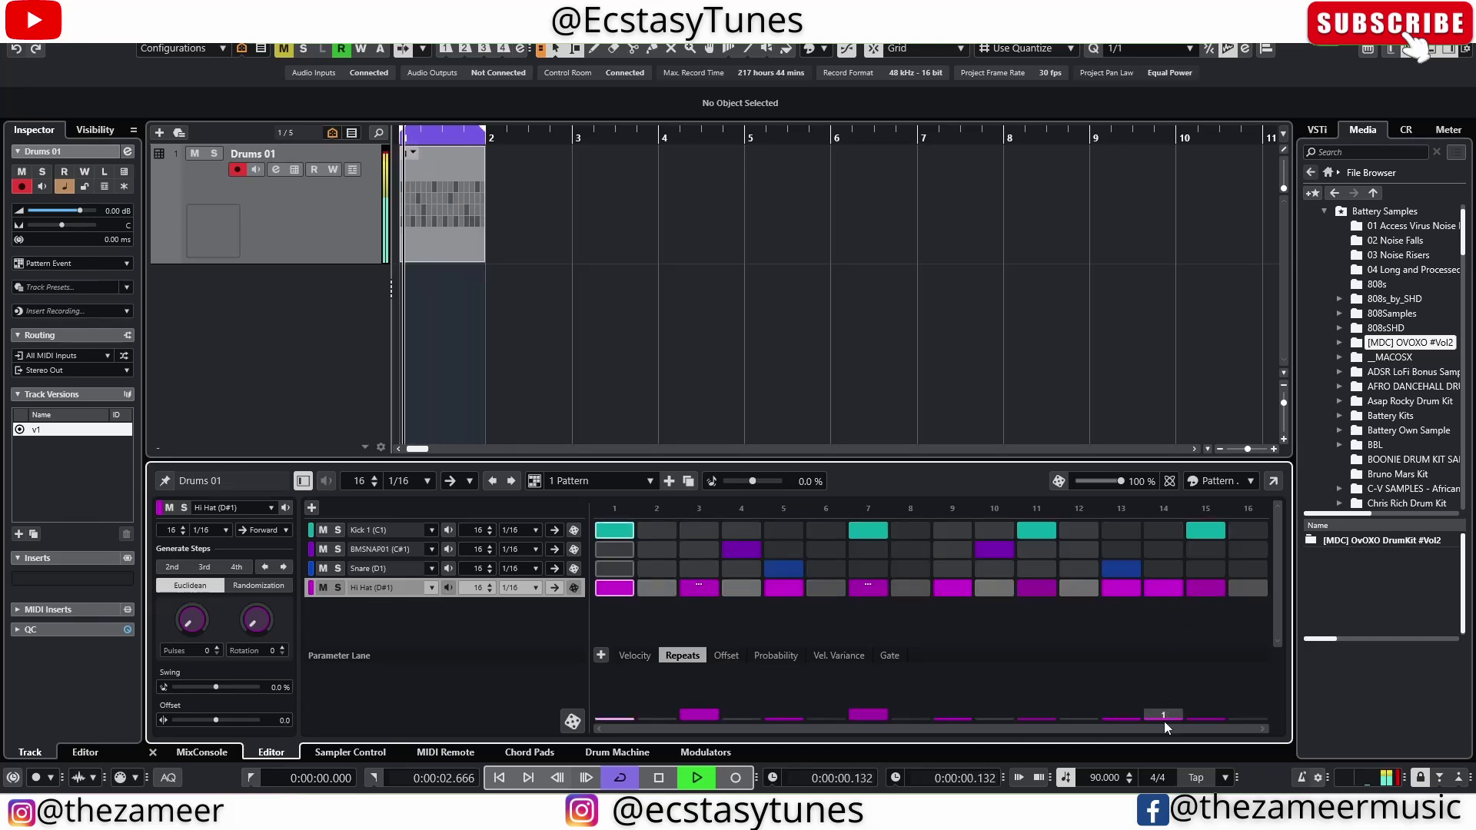
left_click_drag(1165, 721, 1166, 712)
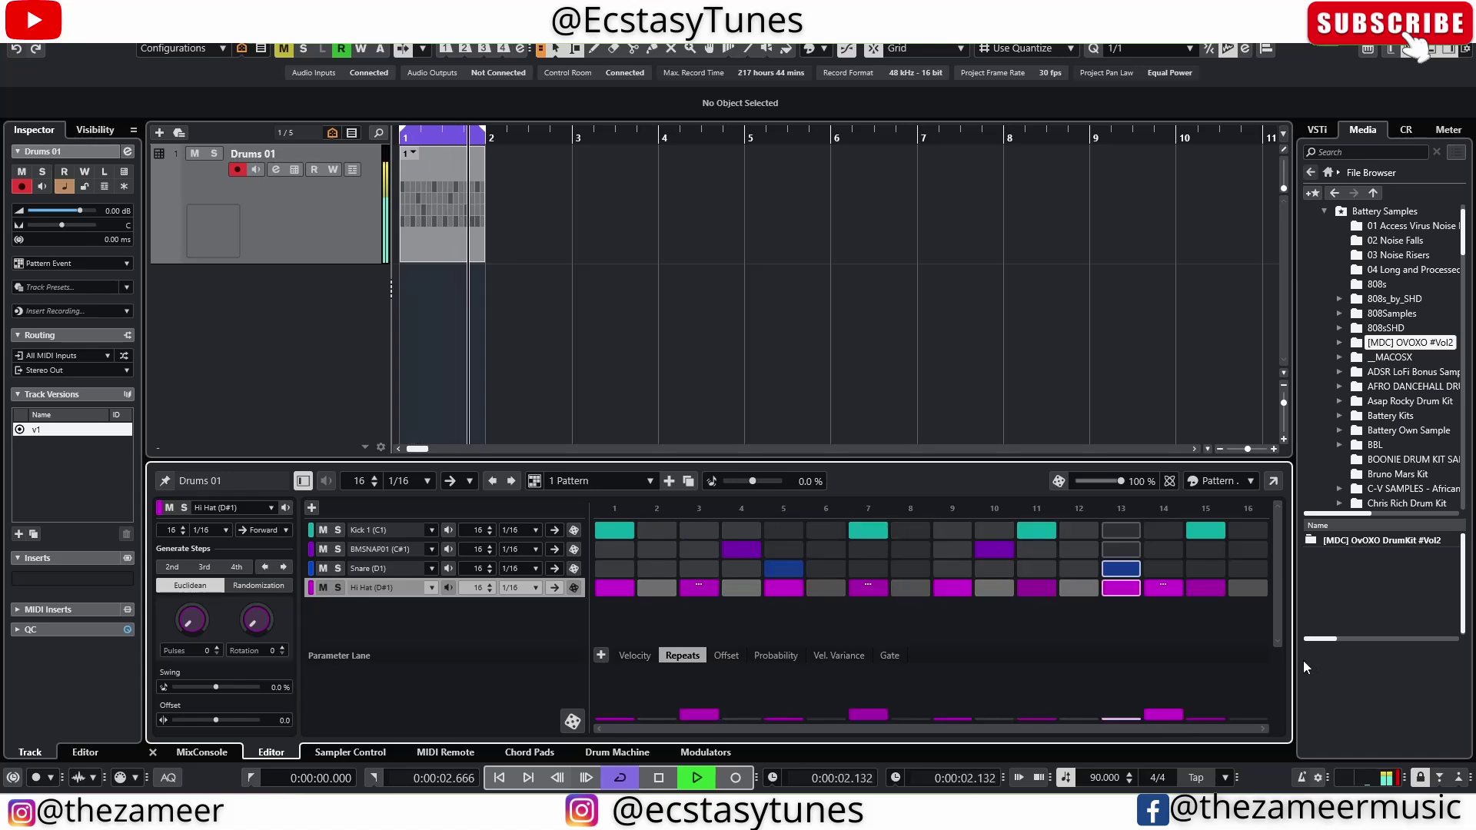
left_click(1154, 721)
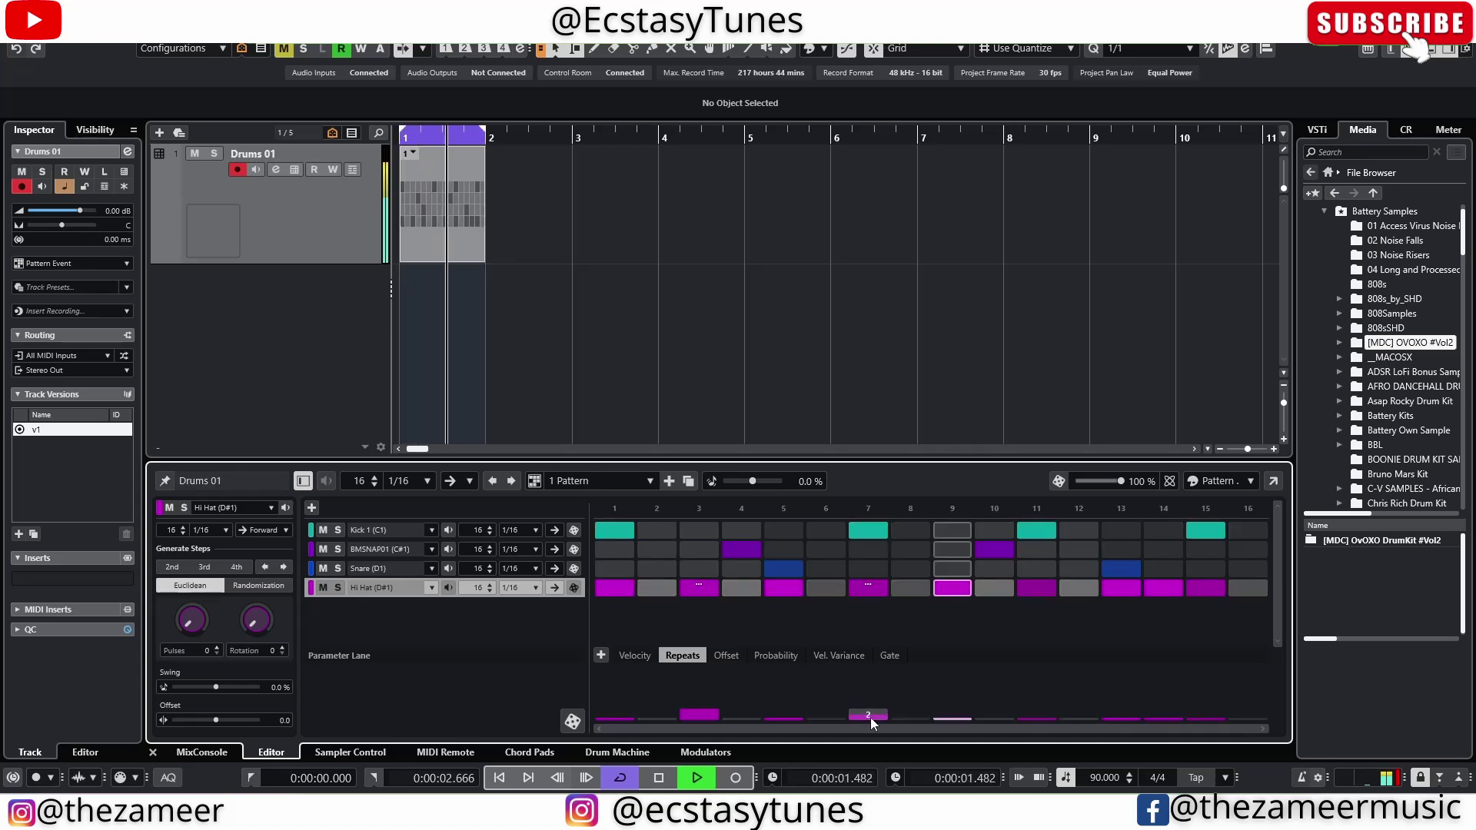
mouse_move(870, 718)
left_mouse_down()
mouse_move(860, 672)
mouse_move(879, 694)
left_mouse_up()
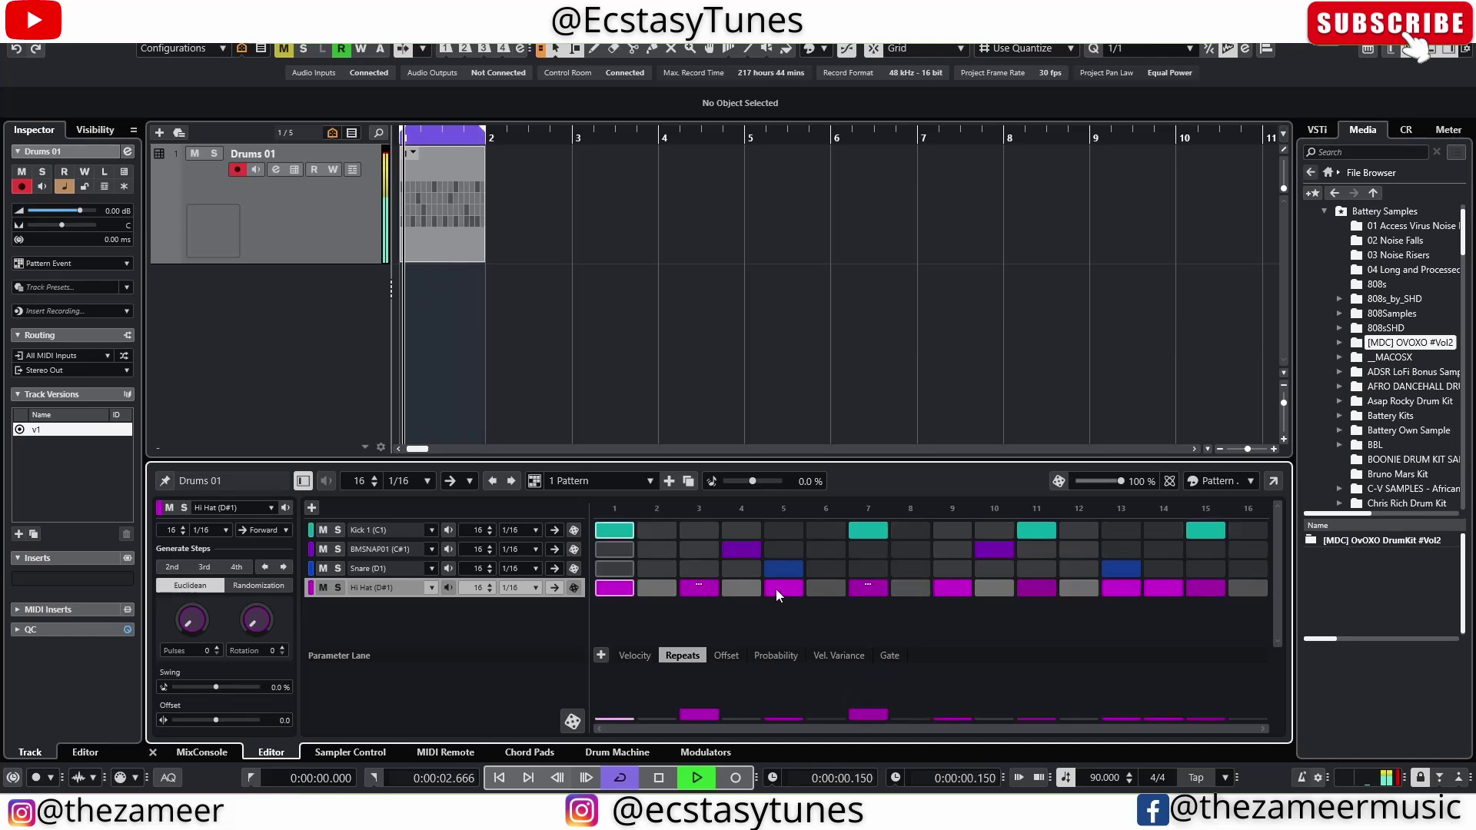
Toggle the hi-hat hit on step 3, leaving it off, and stop playback
left_click(701, 587)
left_click(696, 588)
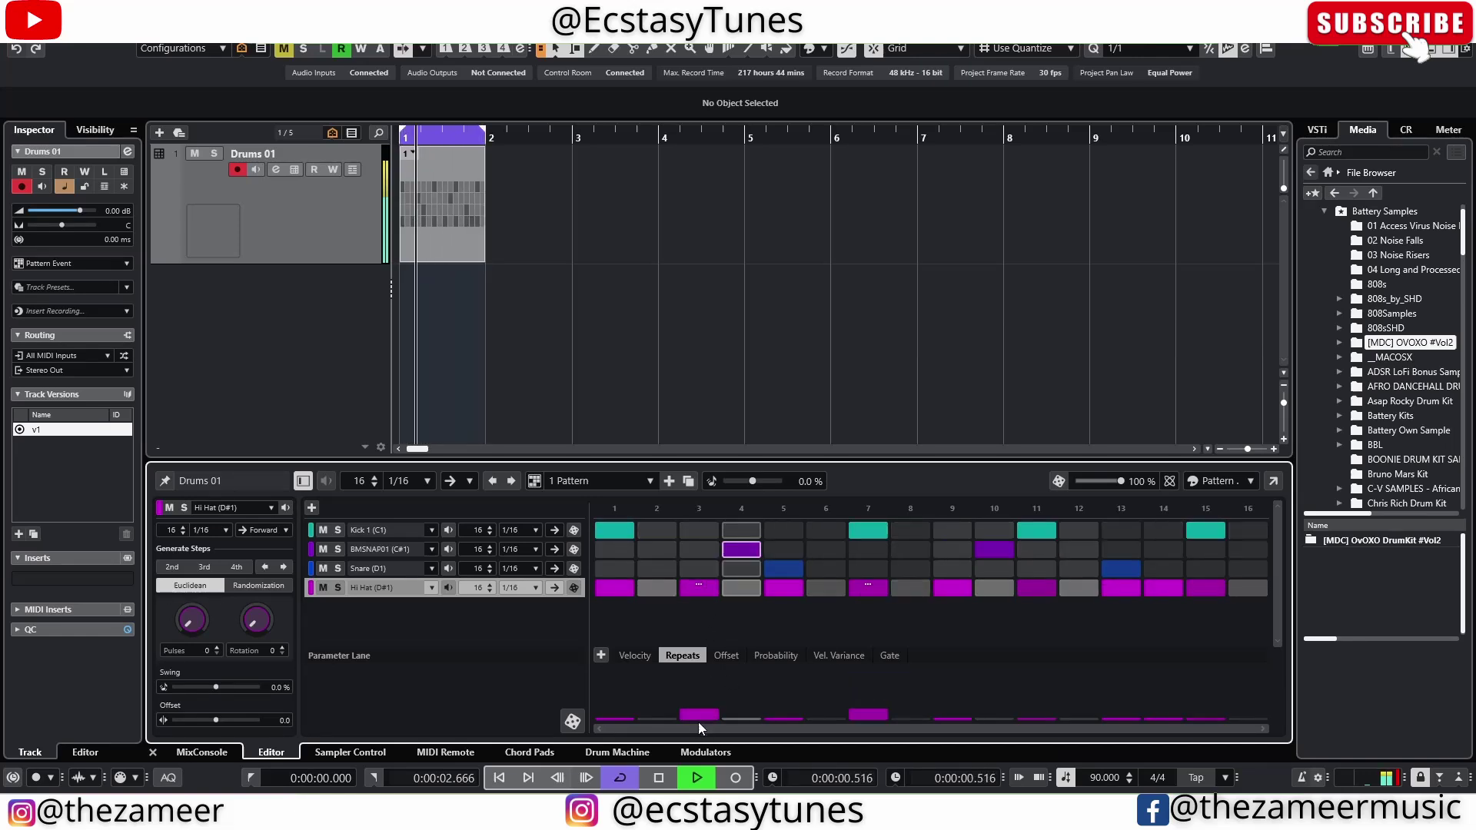
left_click(692, 589)
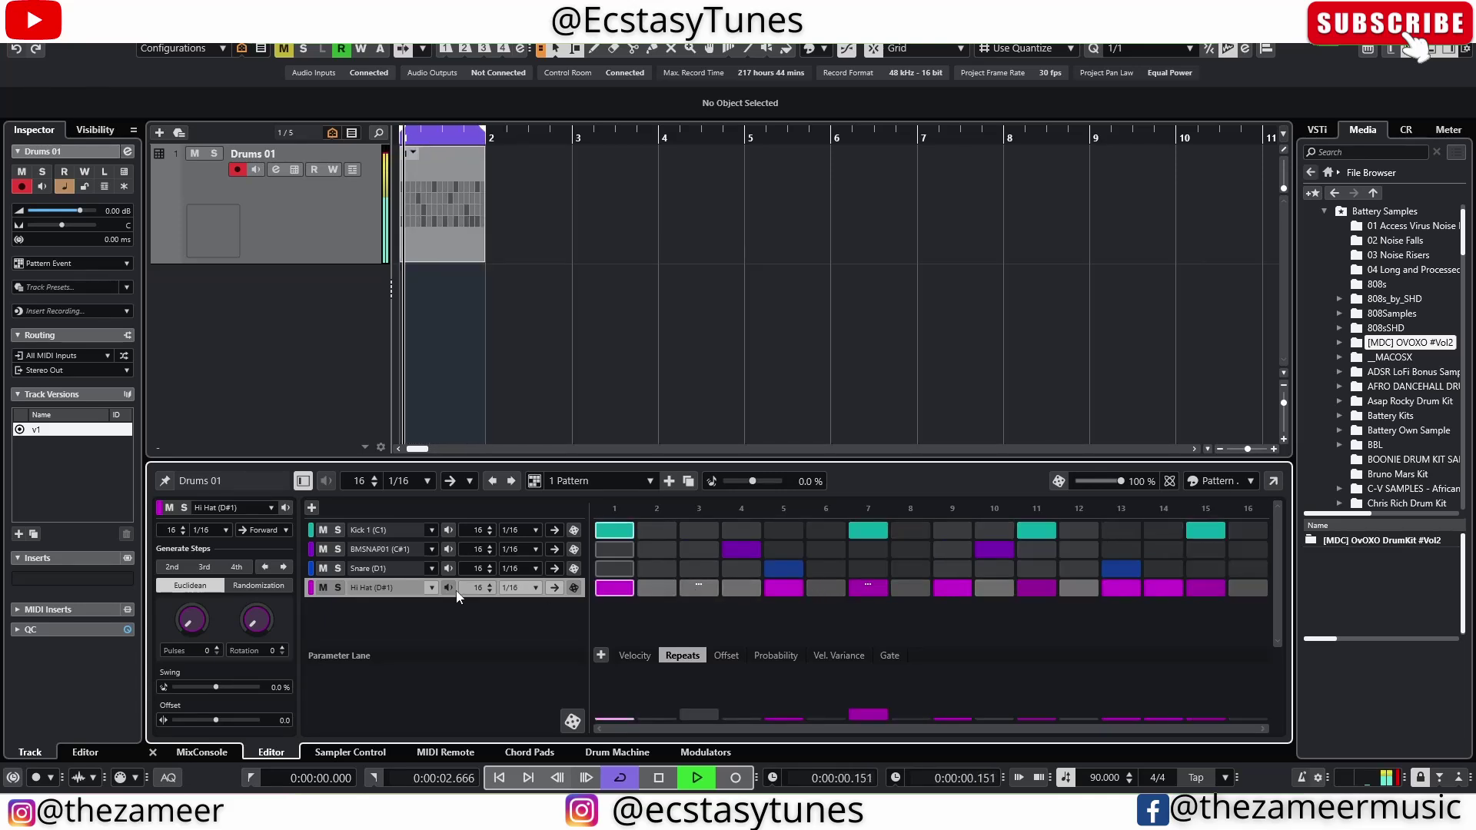
key("space")
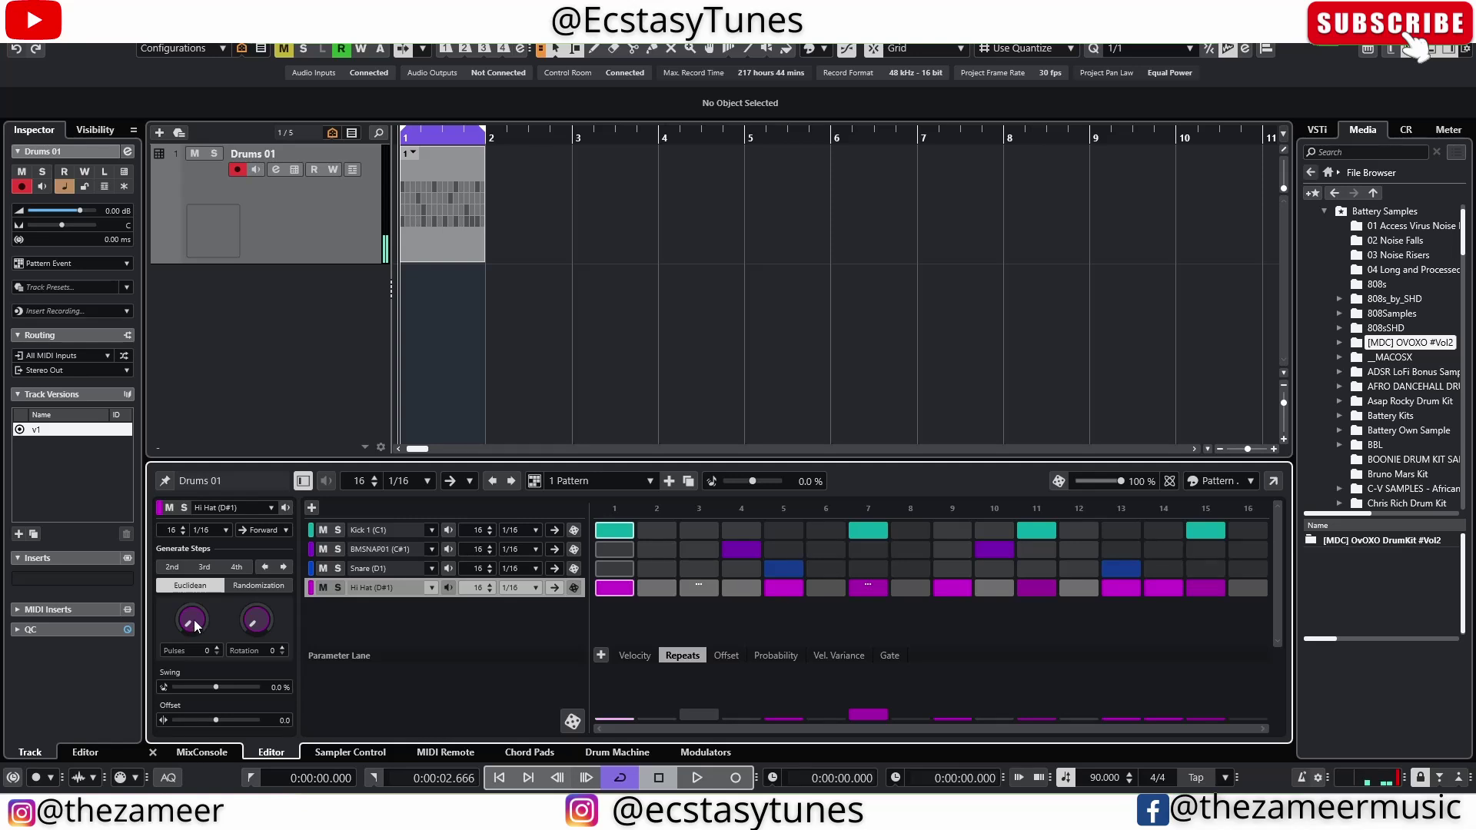
Generate a Euclidean hi-hat pattern with 7 pulses and audition it
left_click_drag(194, 619, 236, 500)
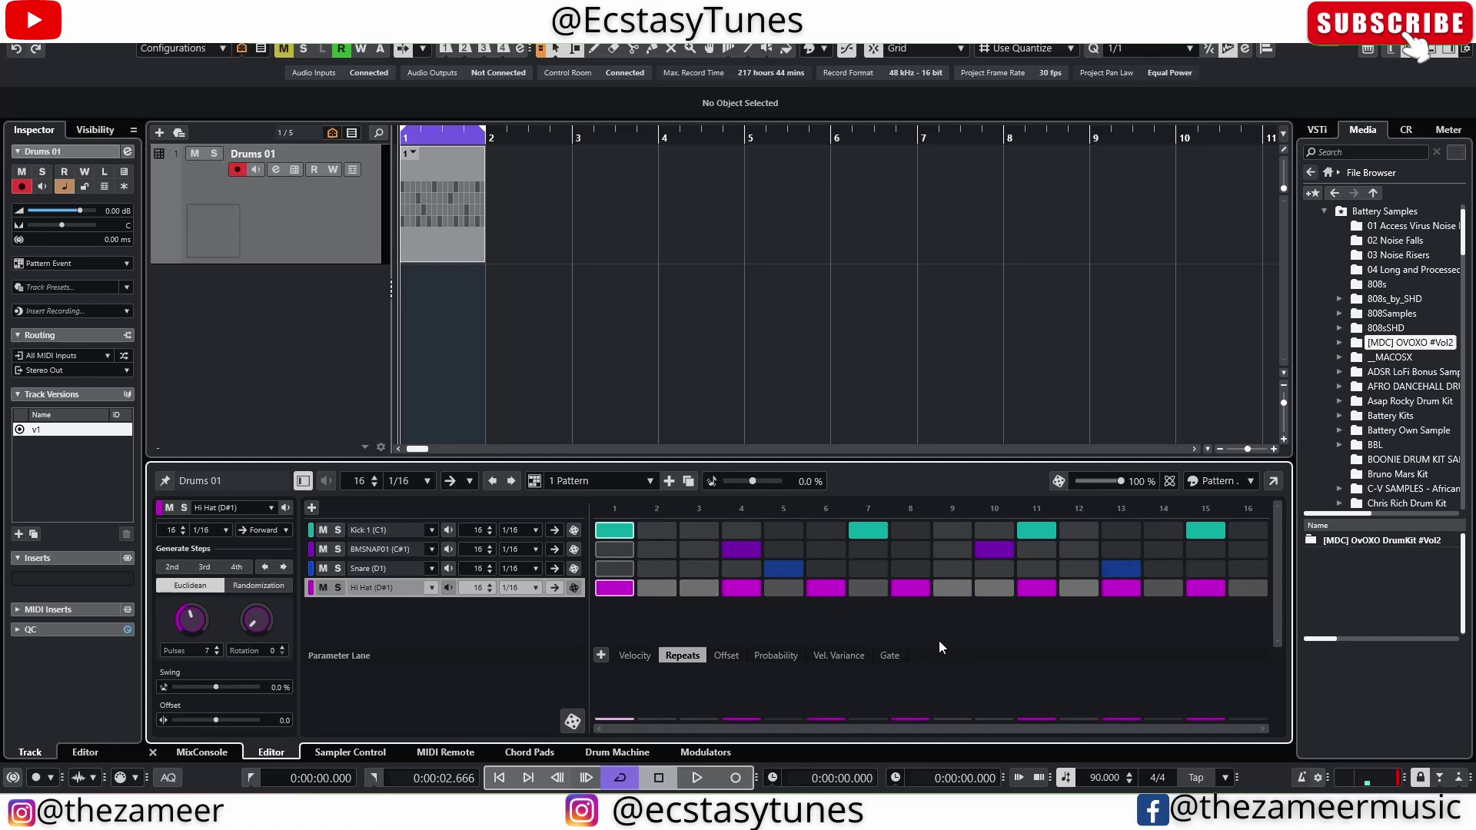
key("space")
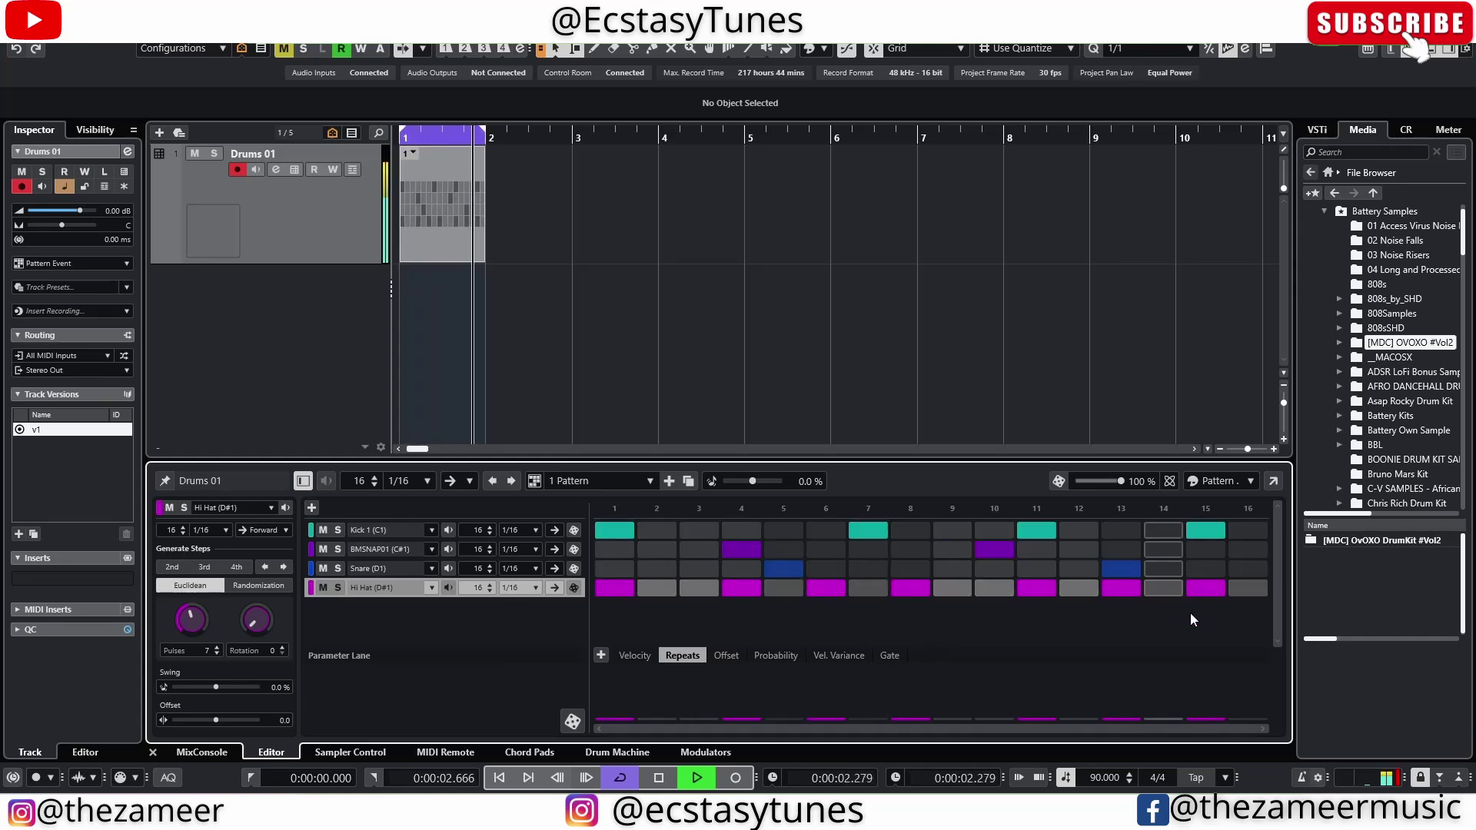
key("space")
Switch the hi-hat step generator to Randomization and randomize the Closed HiHat pattern several times
left_click(258, 586)
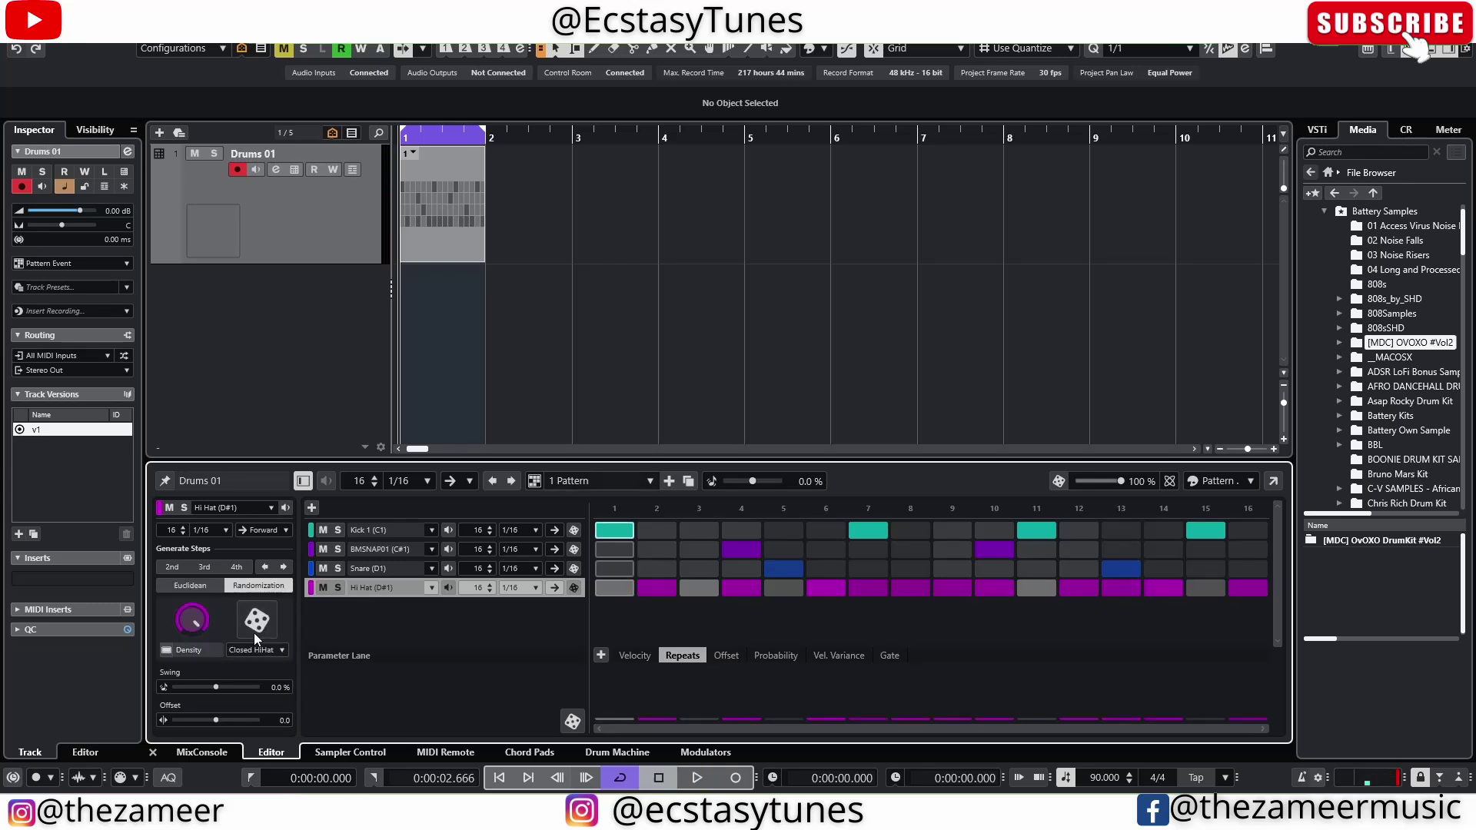
left_click(257, 622)
left_click(259, 629)
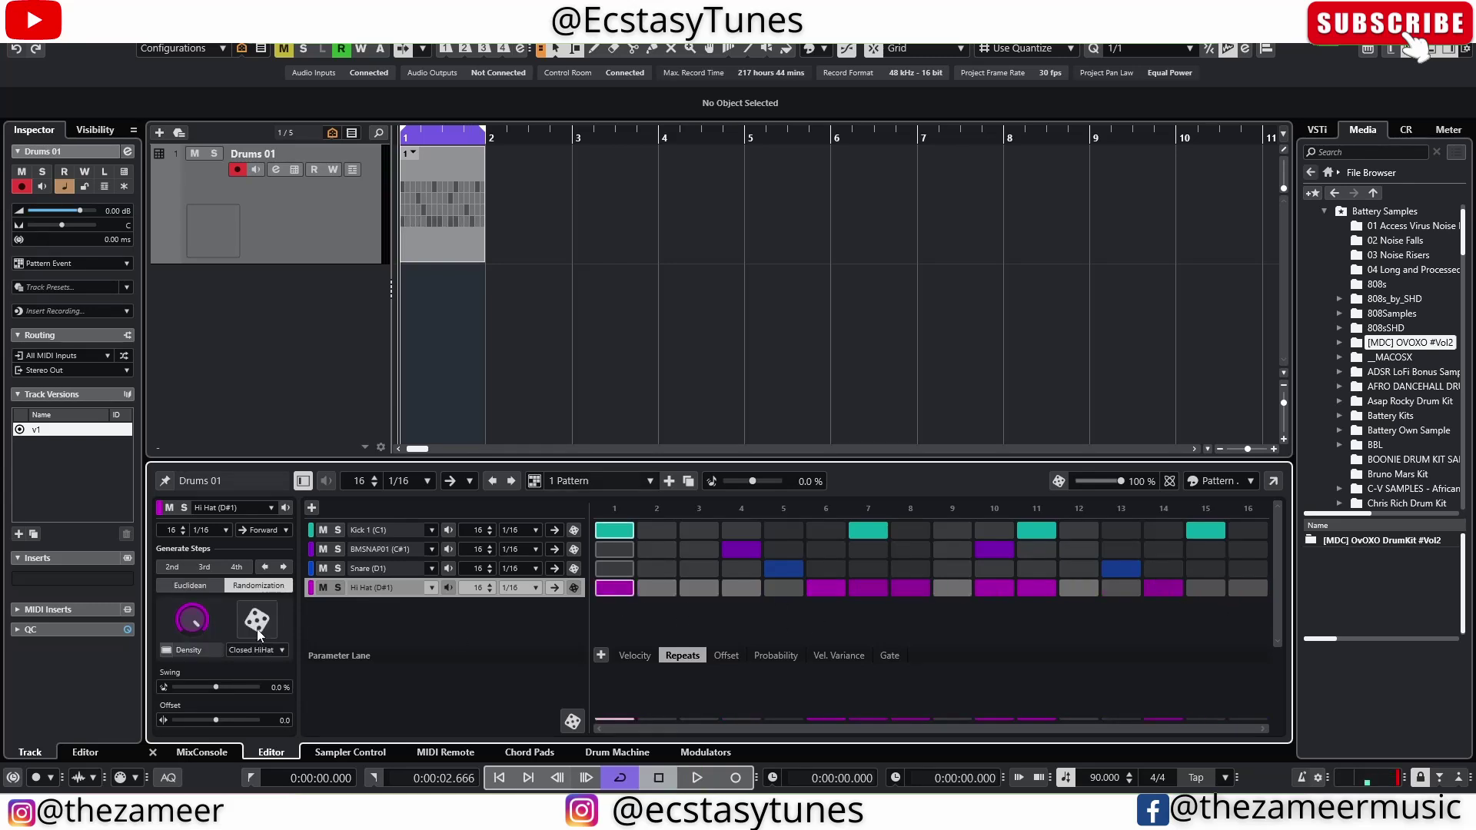
left_click(259, 631)
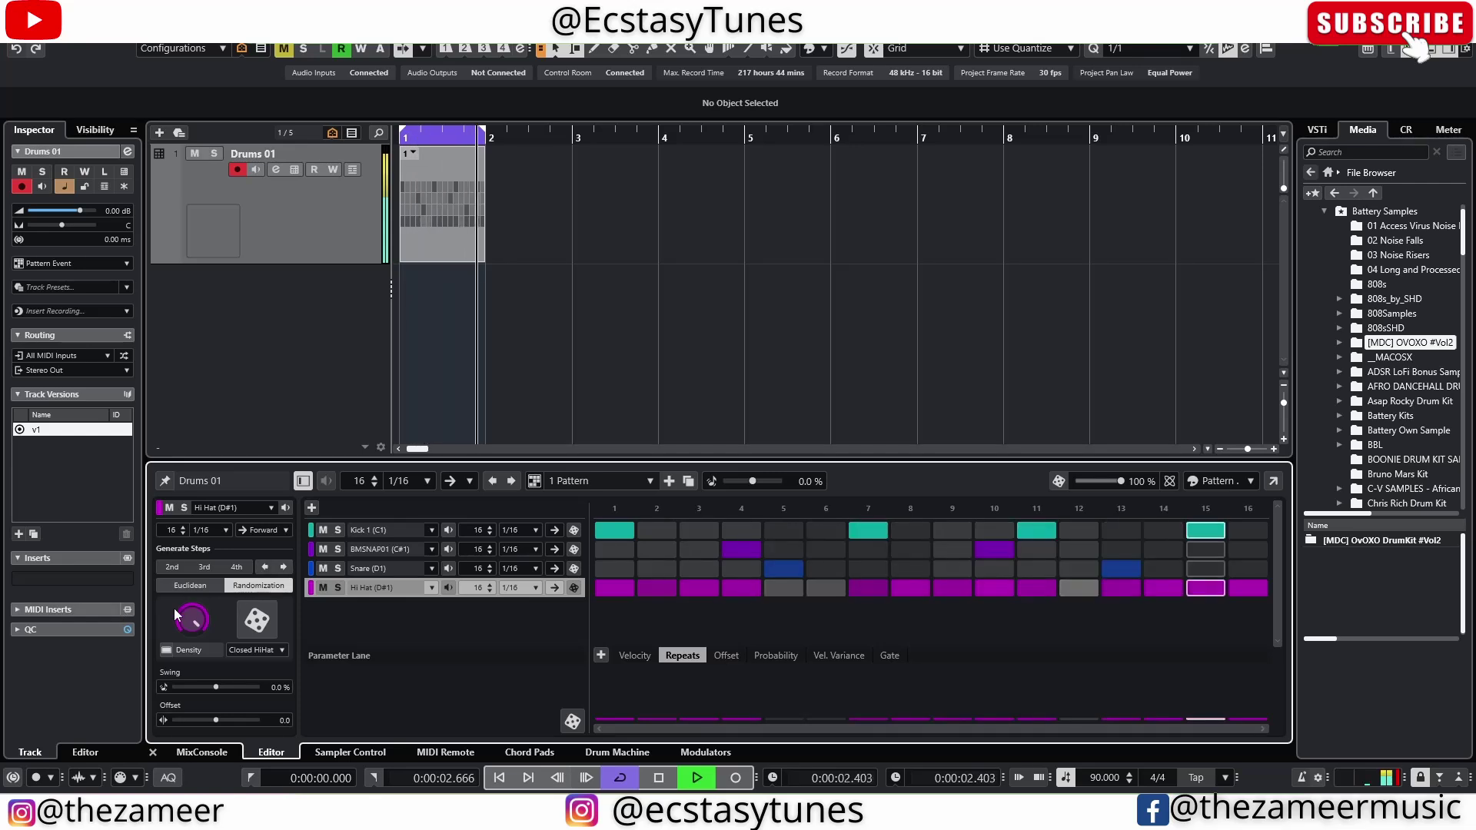
Try hi-hat hits on every third step, then randomize the lane until all 16 steps are filled and stop playback
left_click(201, 569)
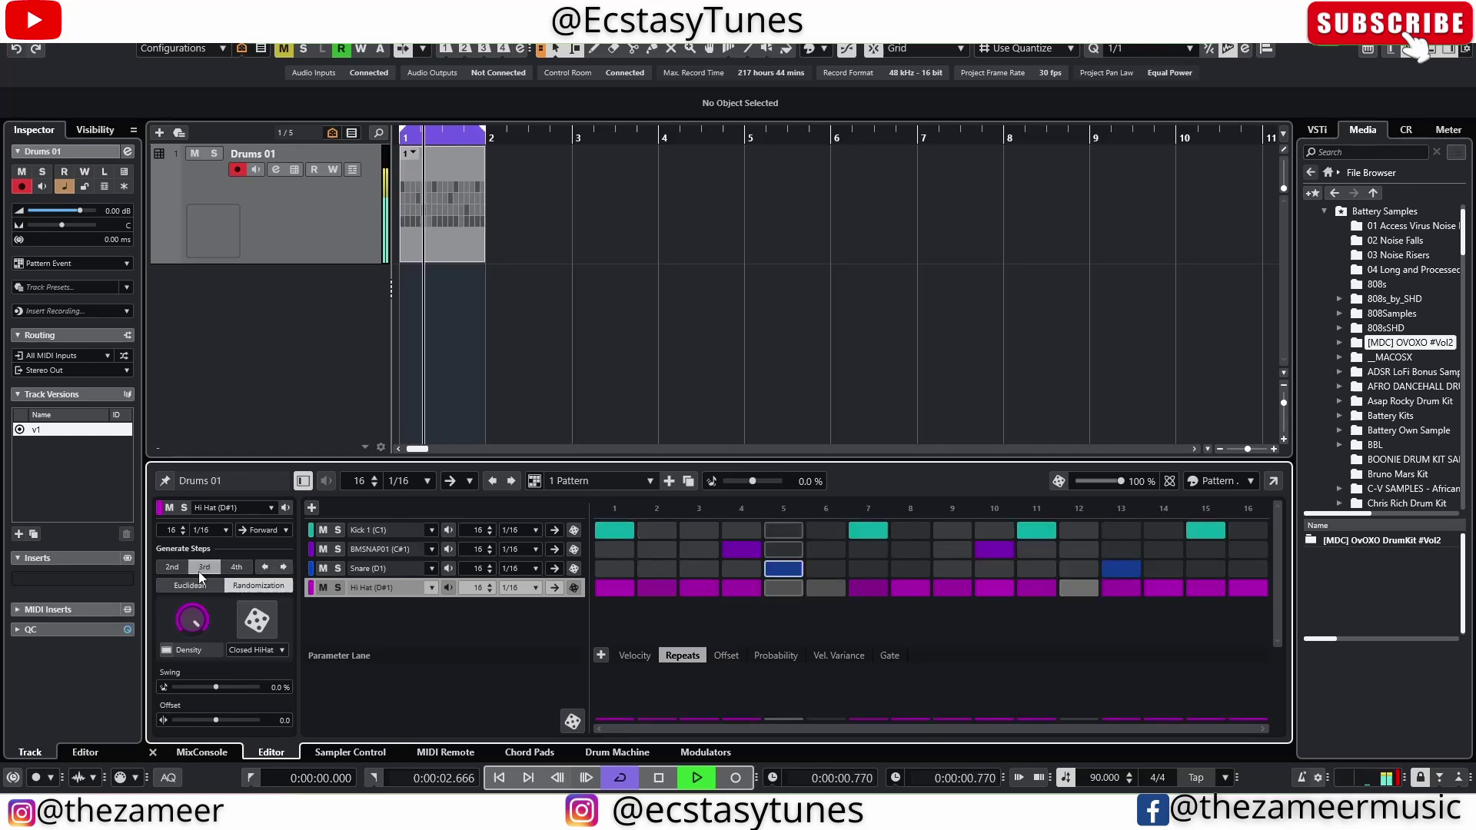
left_click(265, 614)
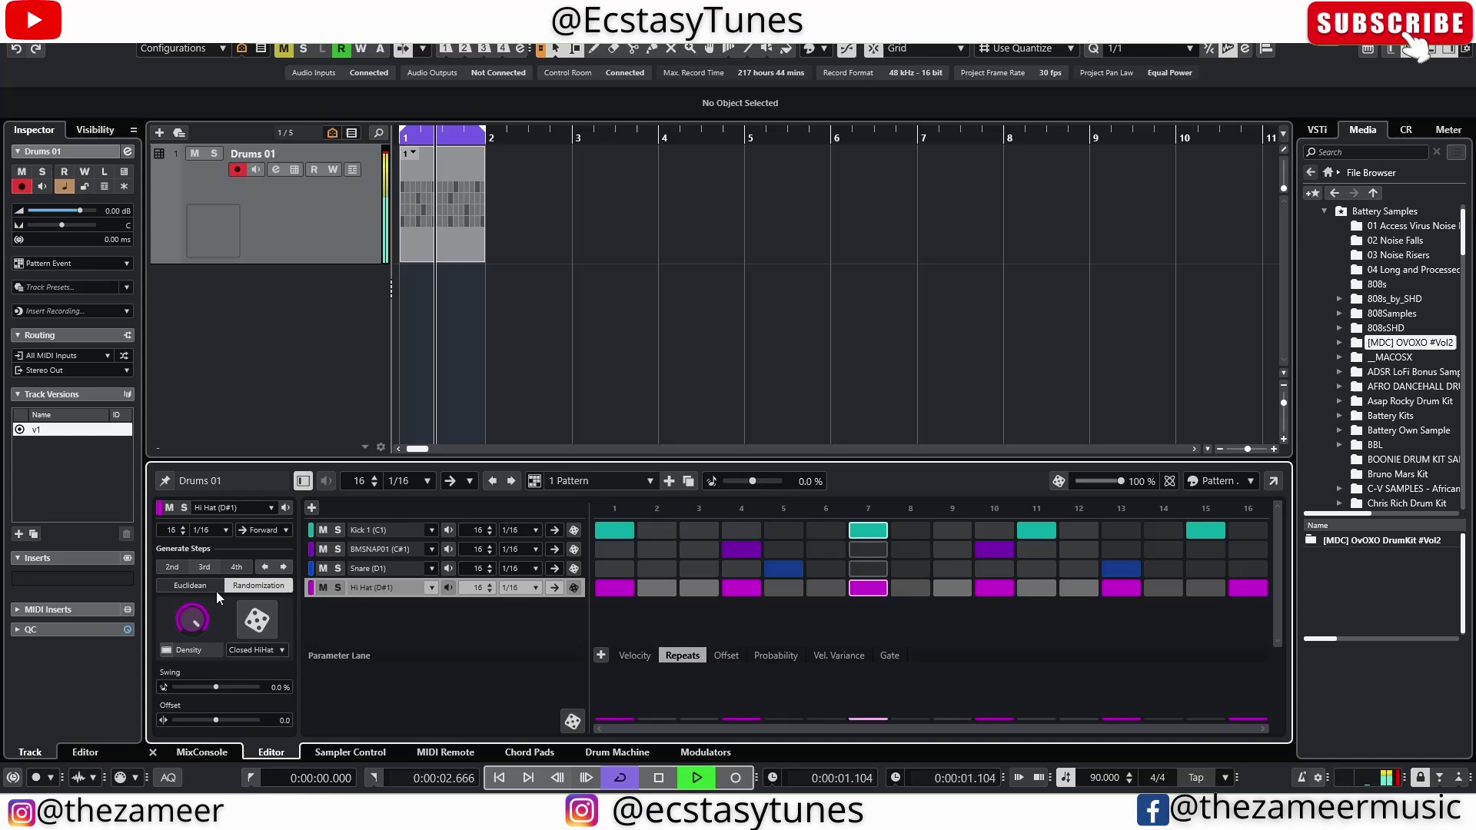
left_click(257, 619)
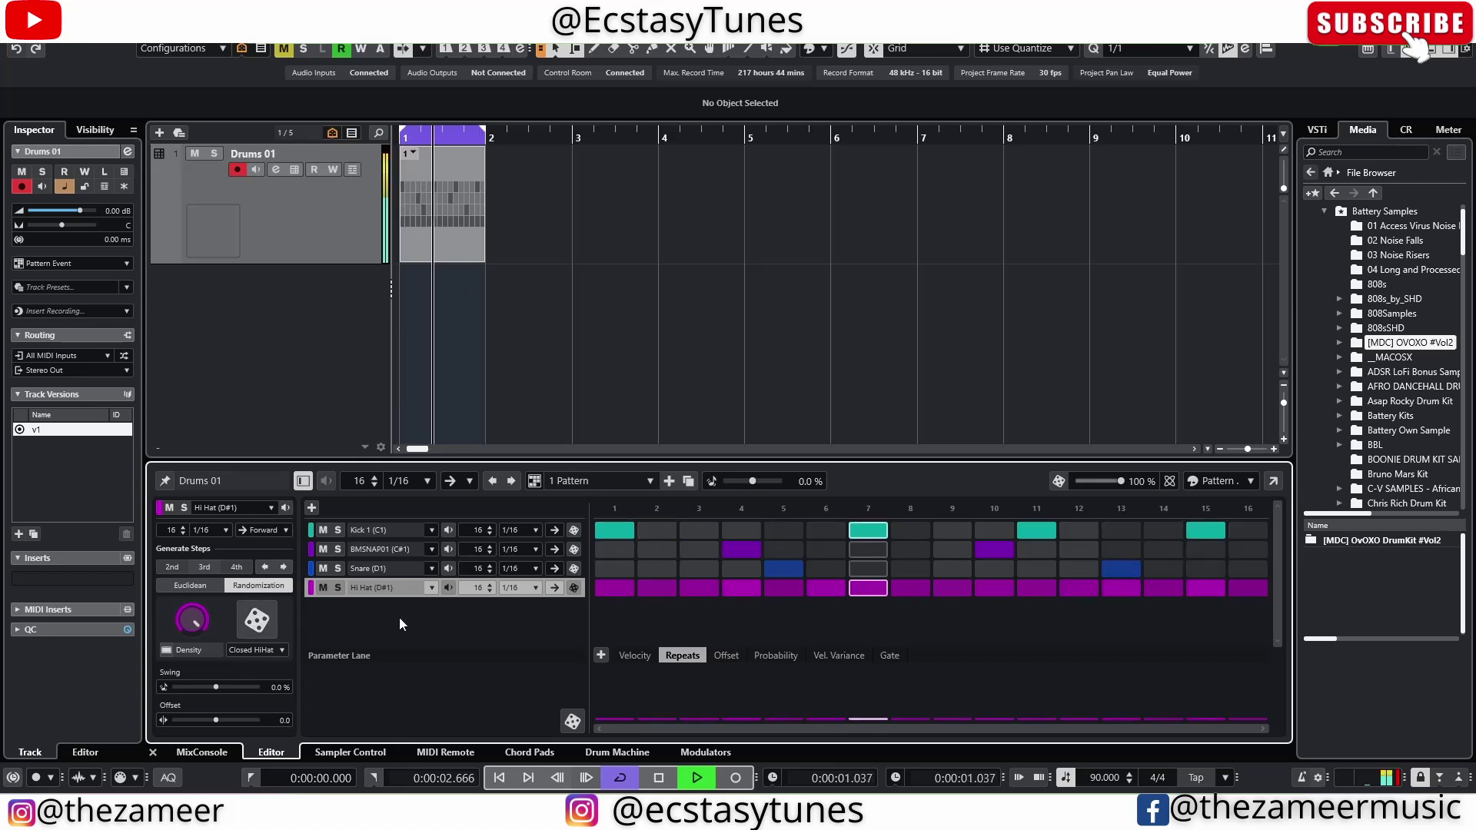
key("space")
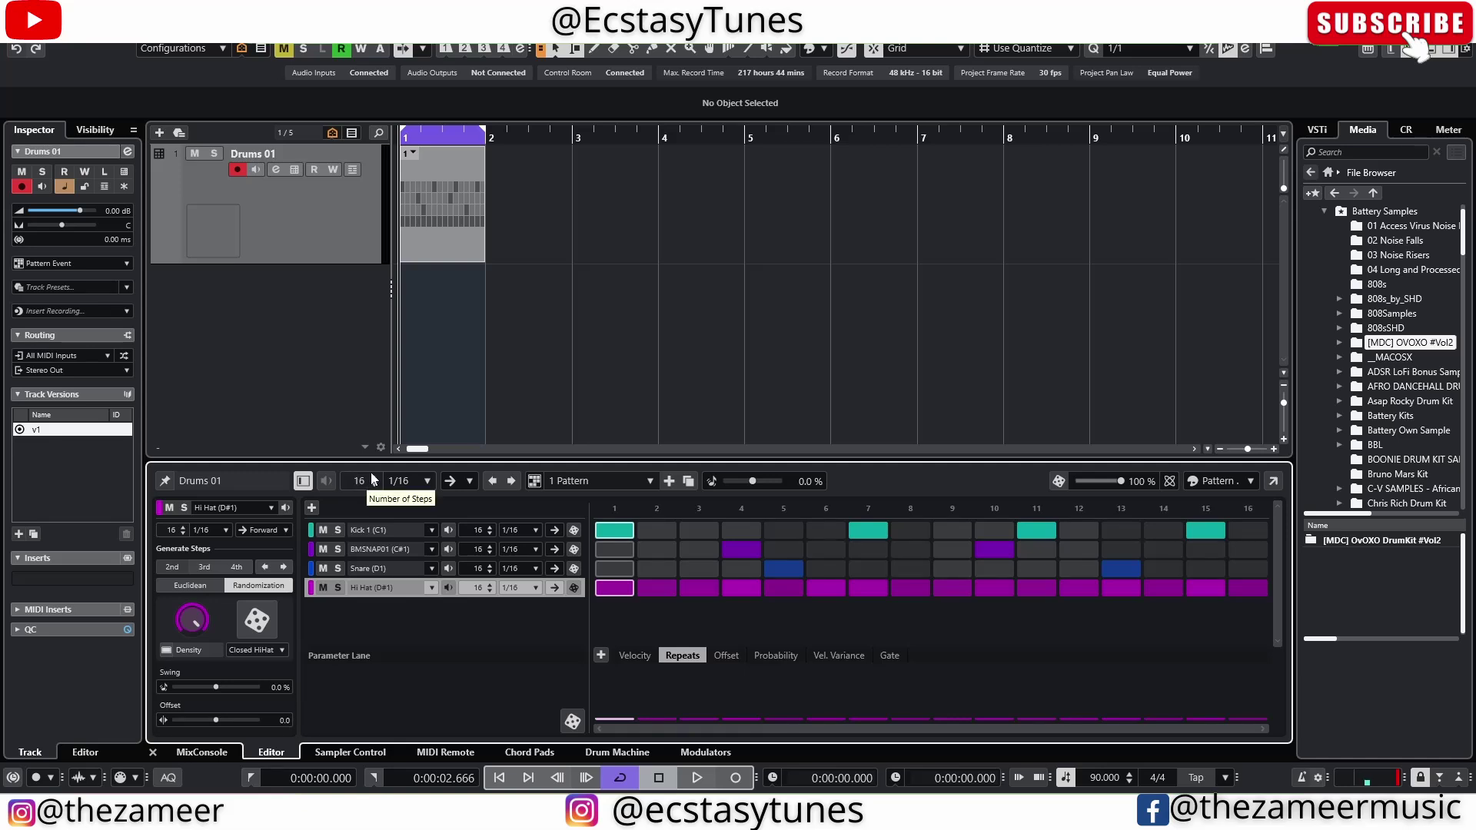
Try pattern lengths of 19 and 11 steps, audition the beat at 8 steps, and set the length back to 16 steps
scroll(371, 479, "up", 3)
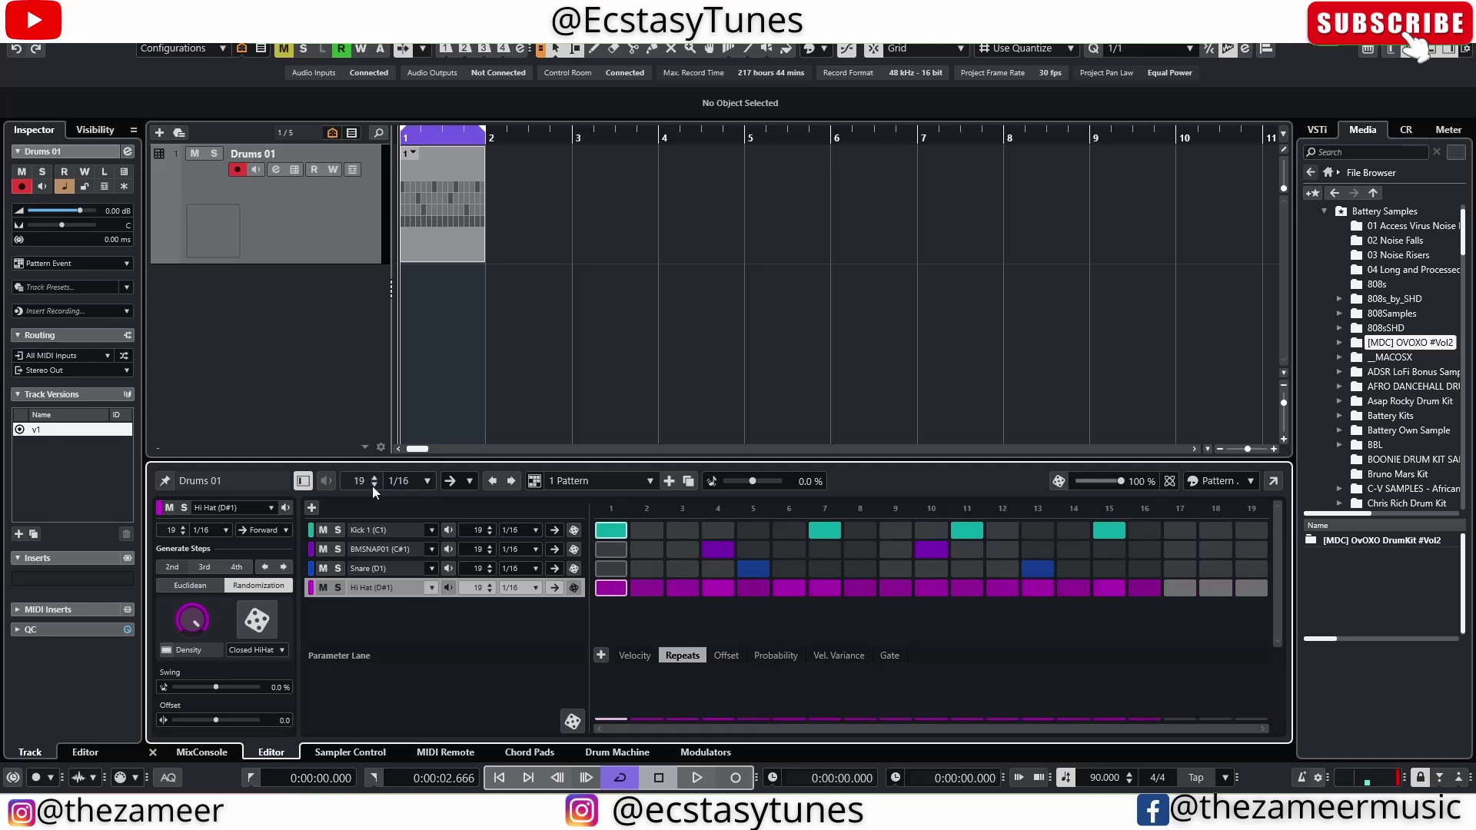
scroll(374, 483, "down", 8)
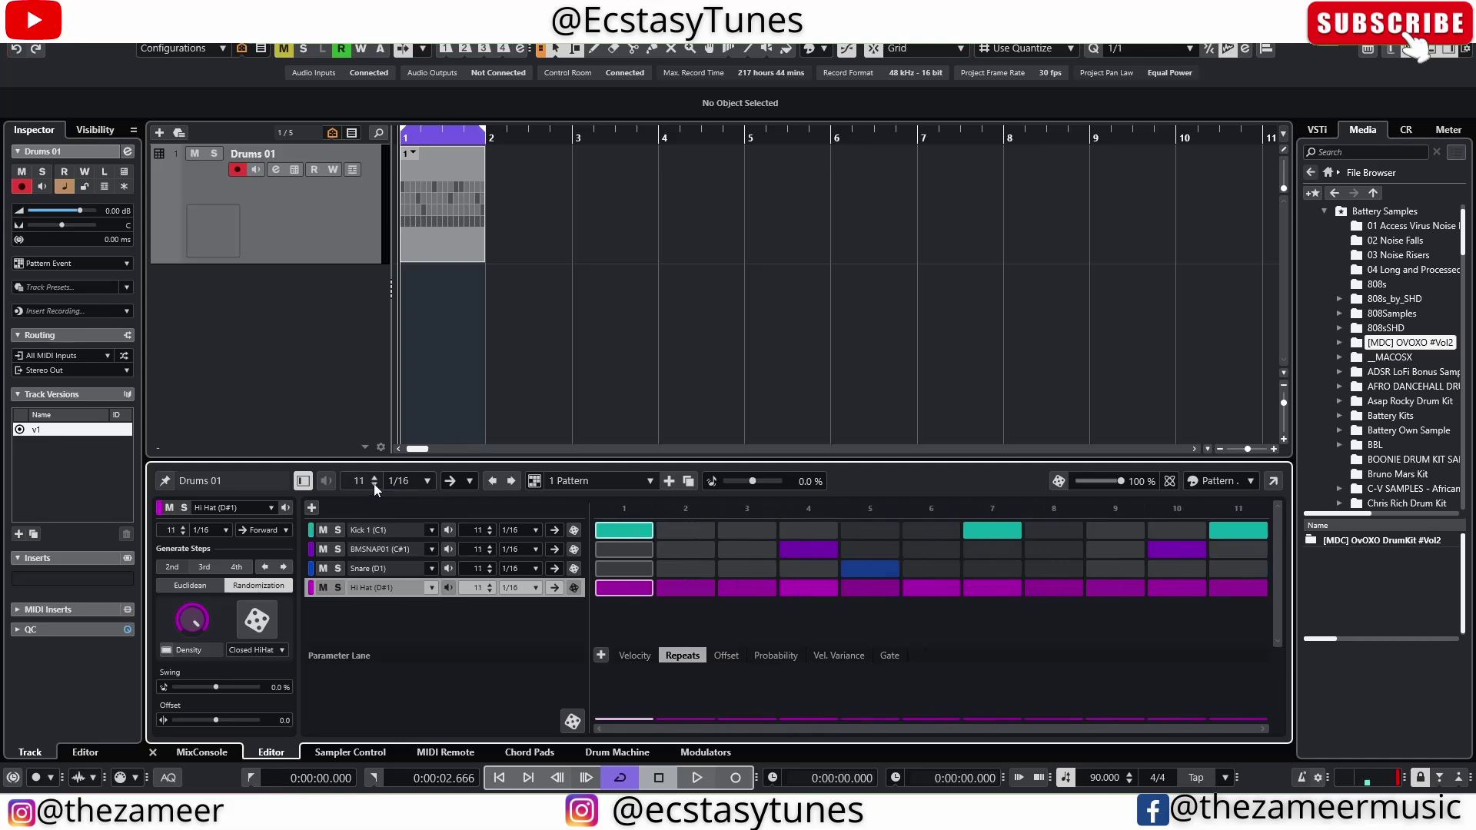
scroll(373, 483, "down", 3)
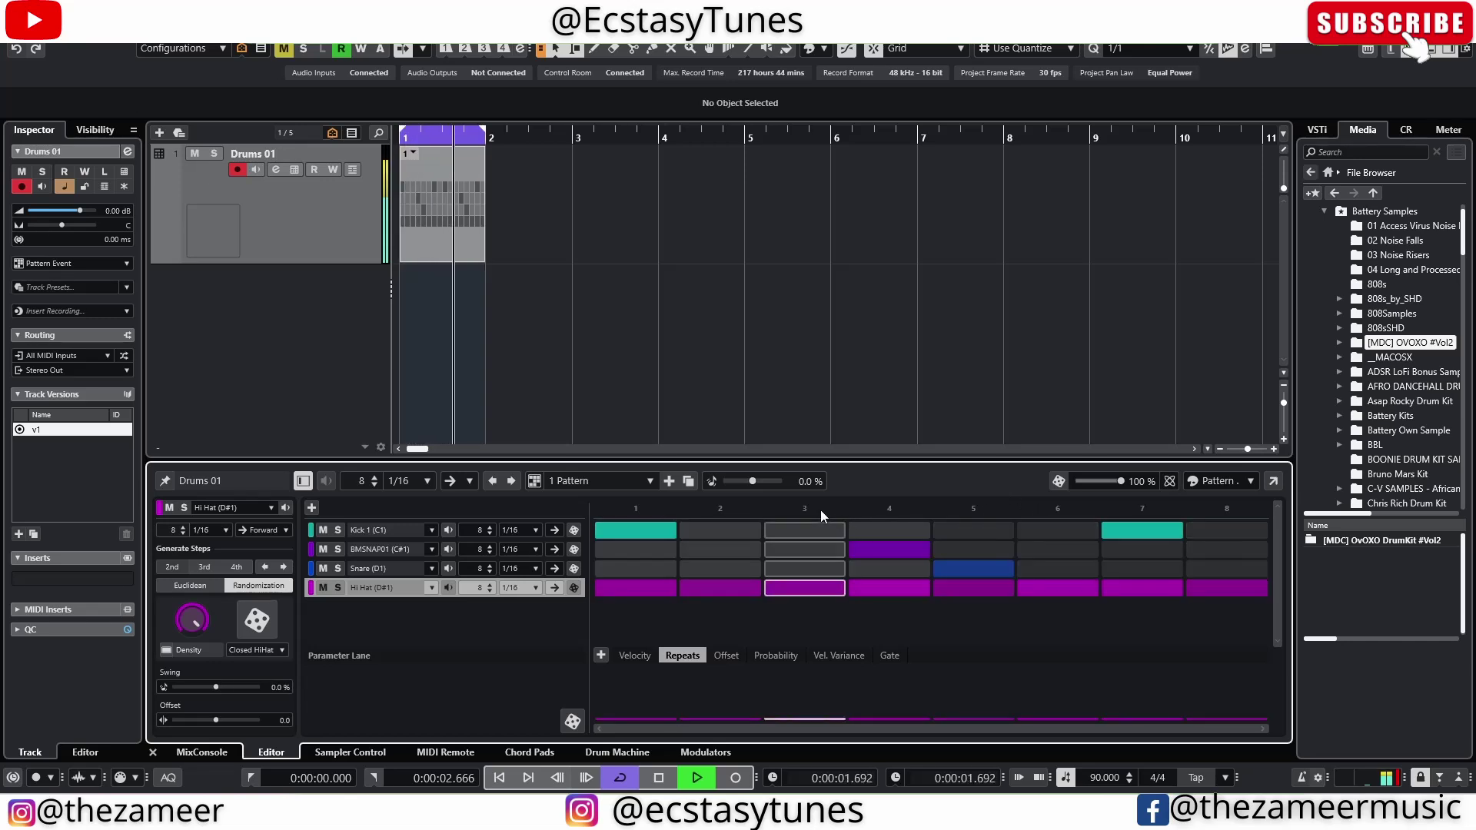
key("space")
scroll(372, 478, "up", 9)
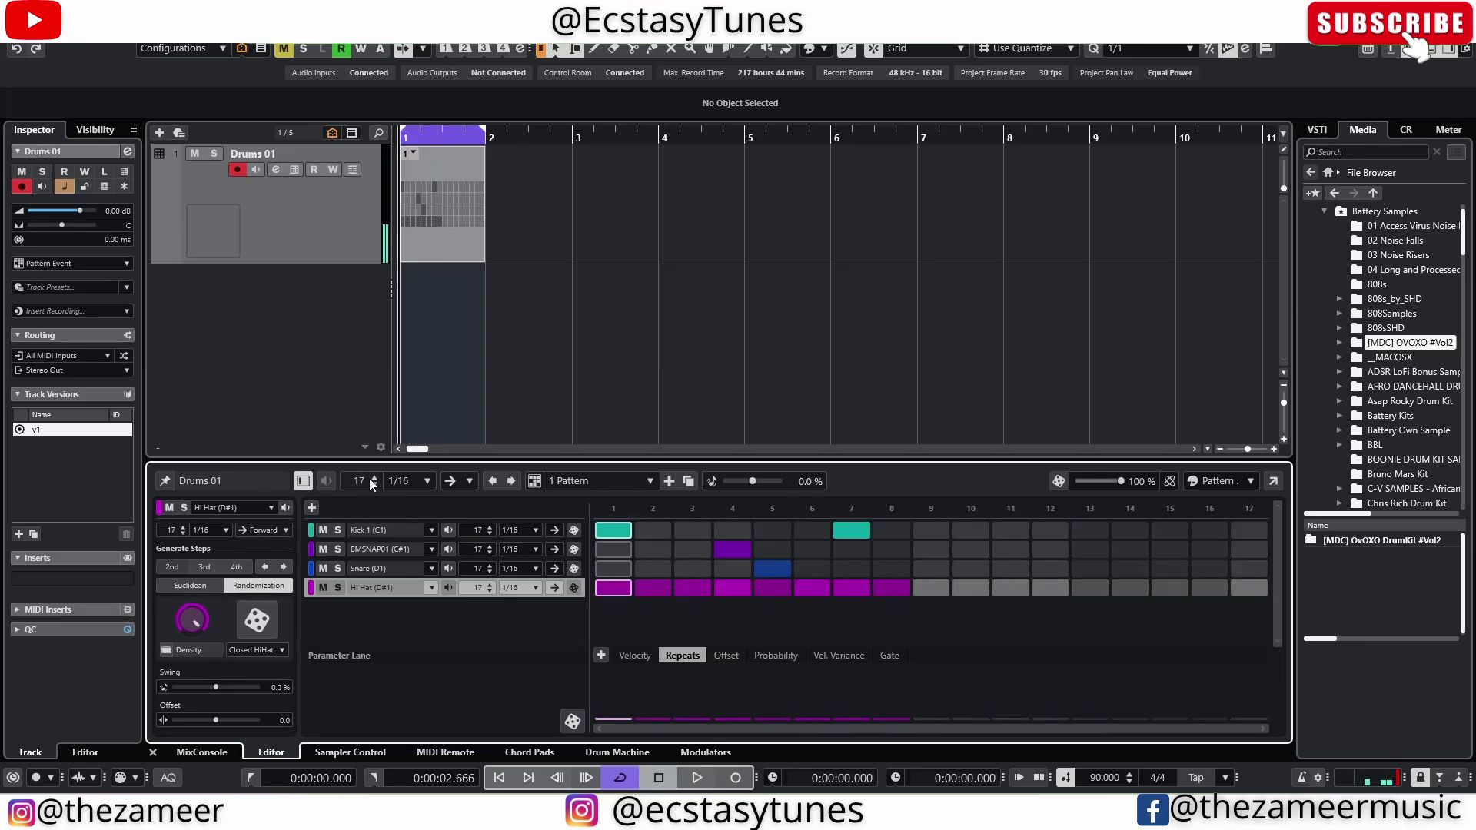
left_click(374, 484)
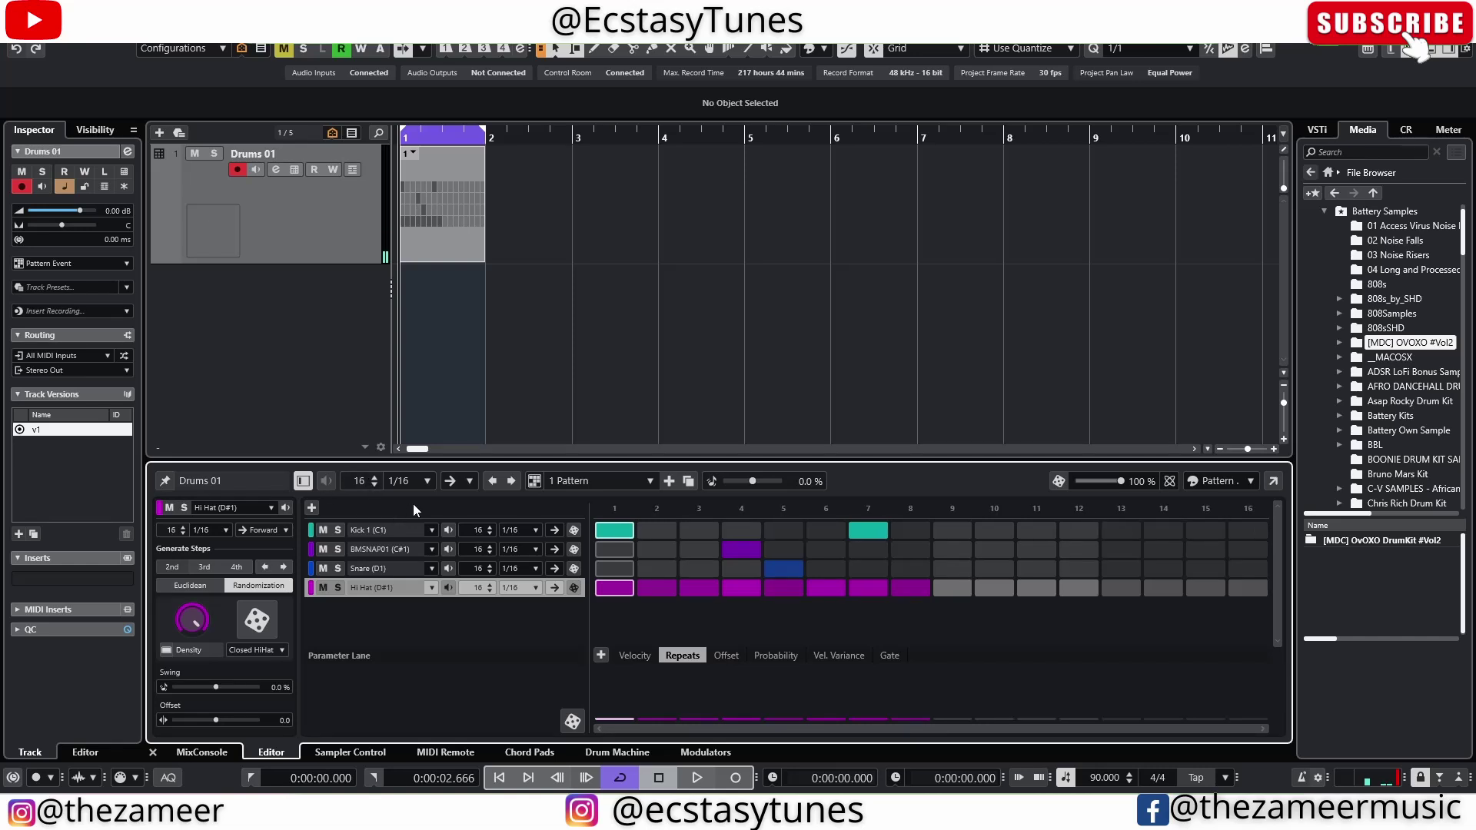
Try a step resolution of 1/32 for the pattern, audition it and return to 1/16
left_click(428, 482)
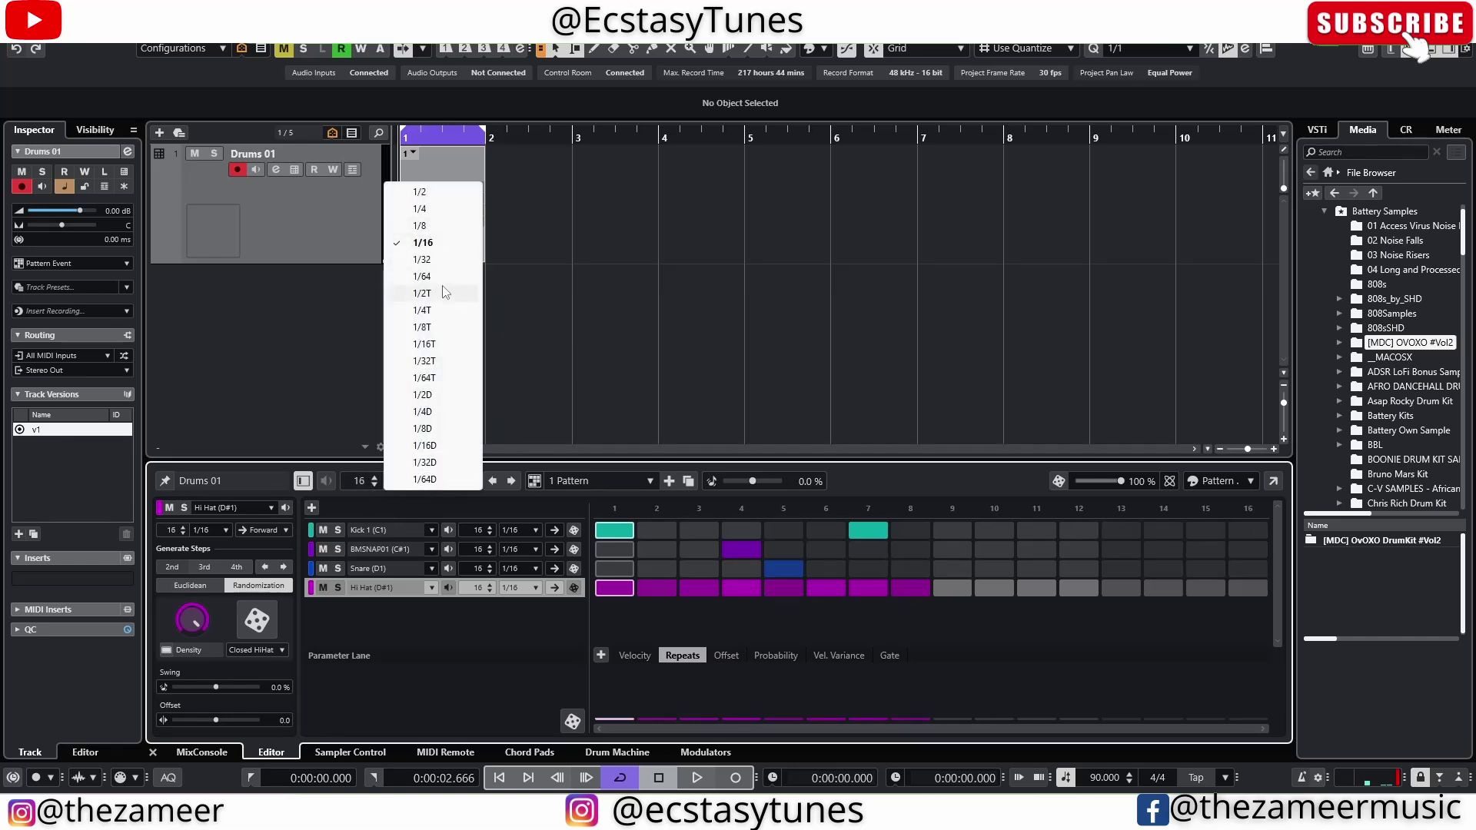
left_click(580, 371)
left_click(428, 482)
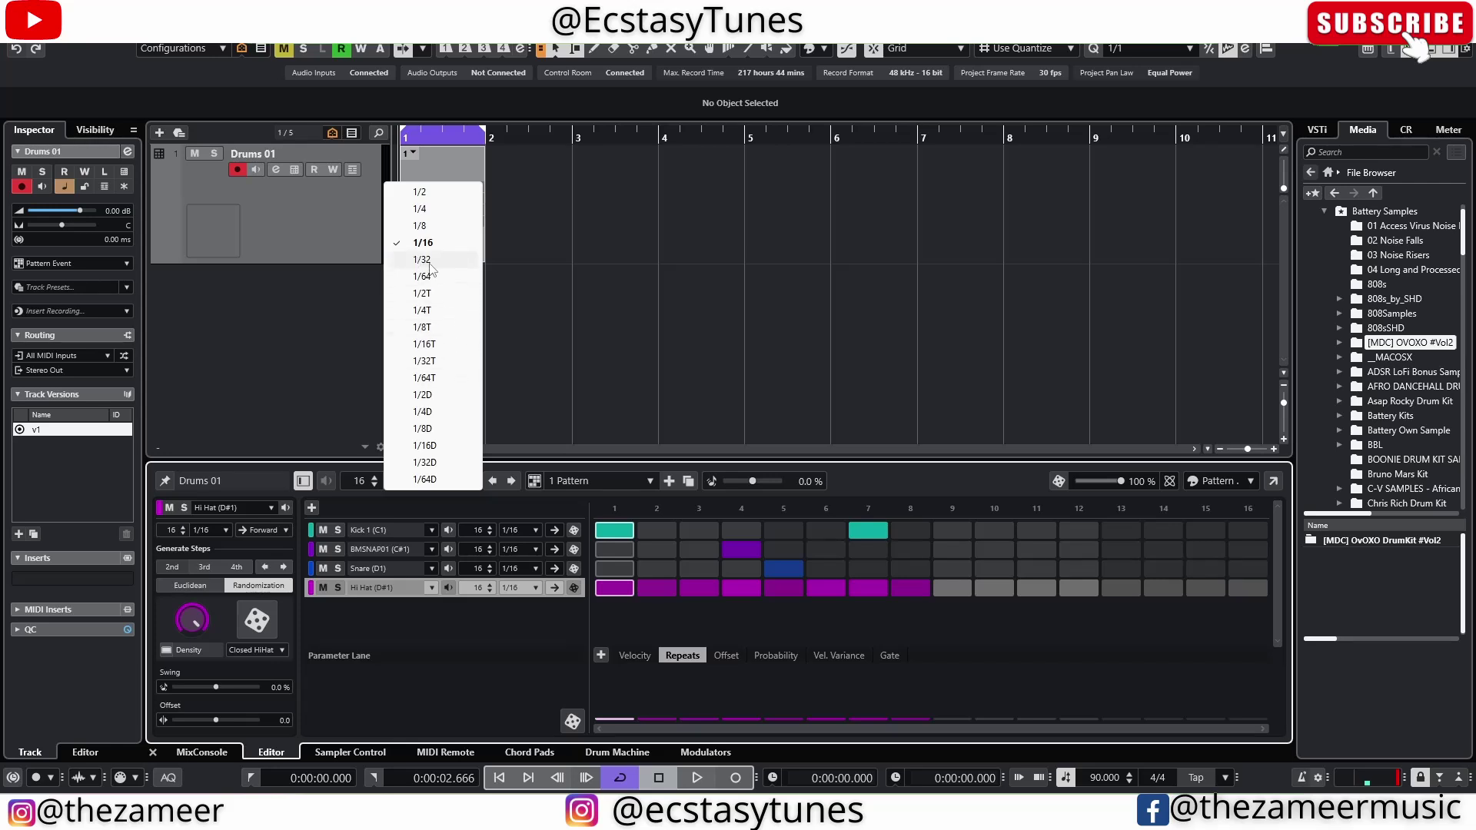
left_click(422, 260)
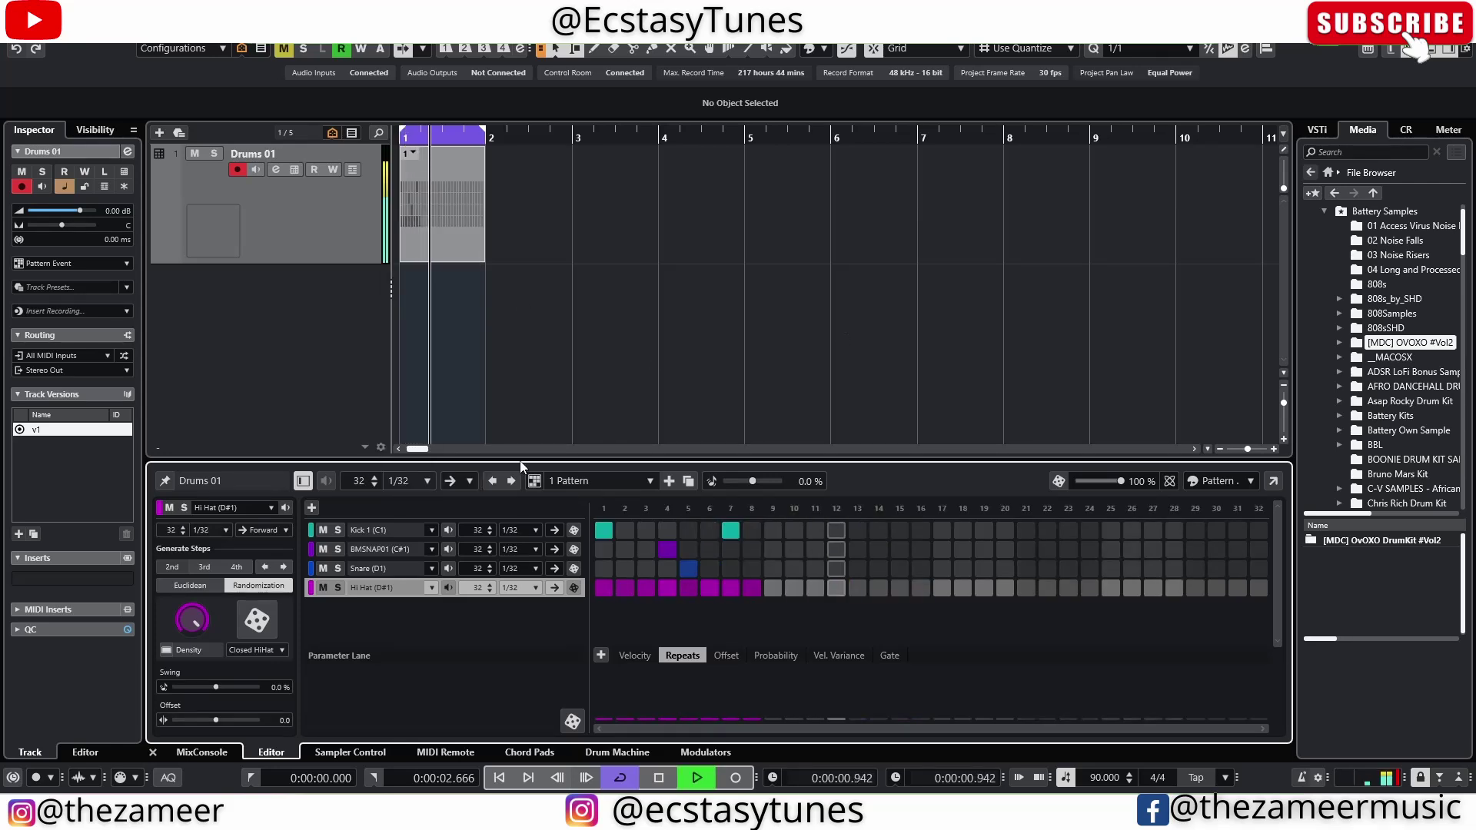
key("space")
left_click(414, 482)
left_click(422, 243)
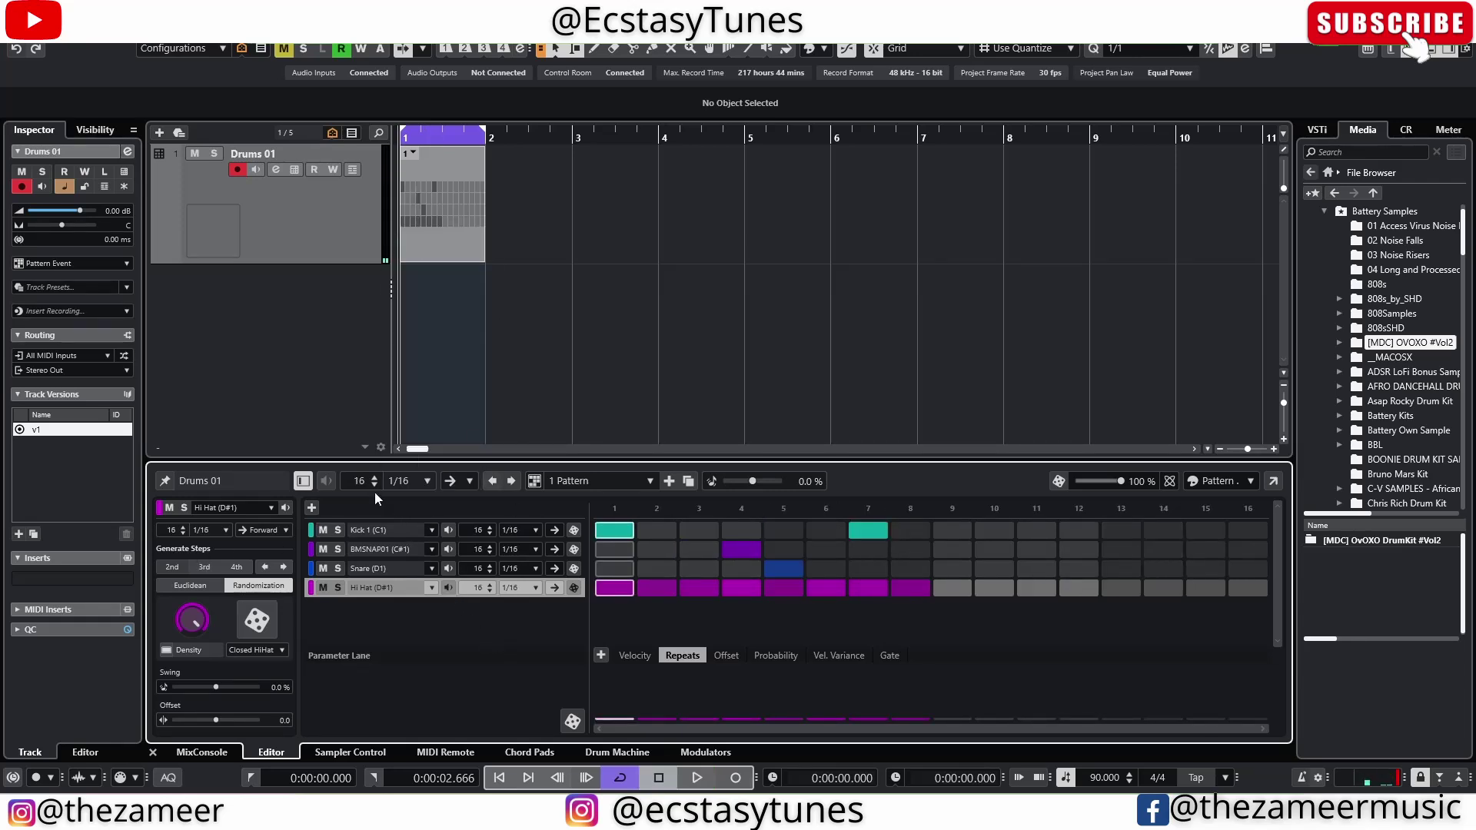
Try a step resolution of 1/8 for the pattern, audition the beat and return to 1/16
left_click(426, 482)
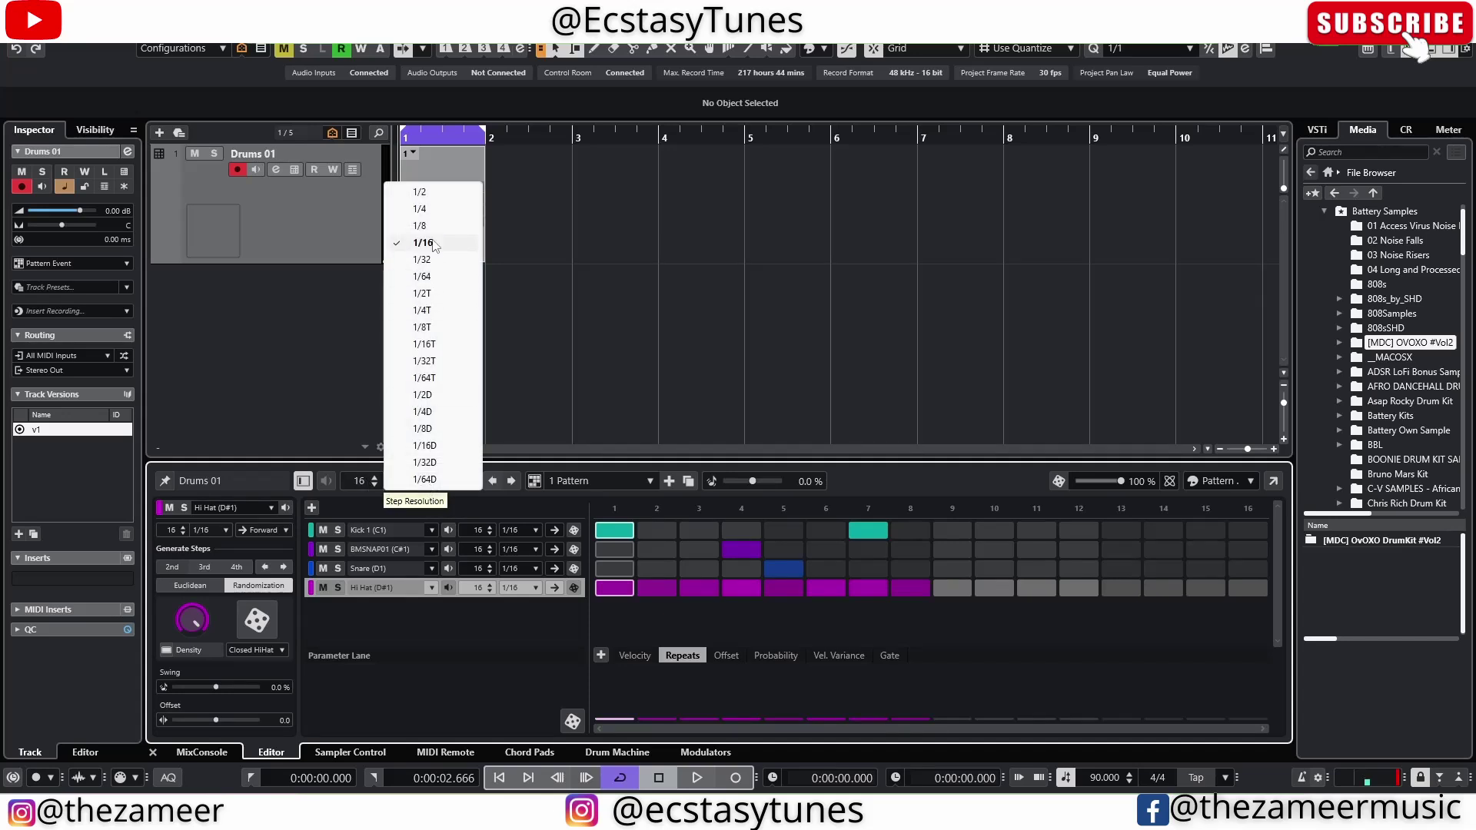
left_click(421, 226)
key("space")
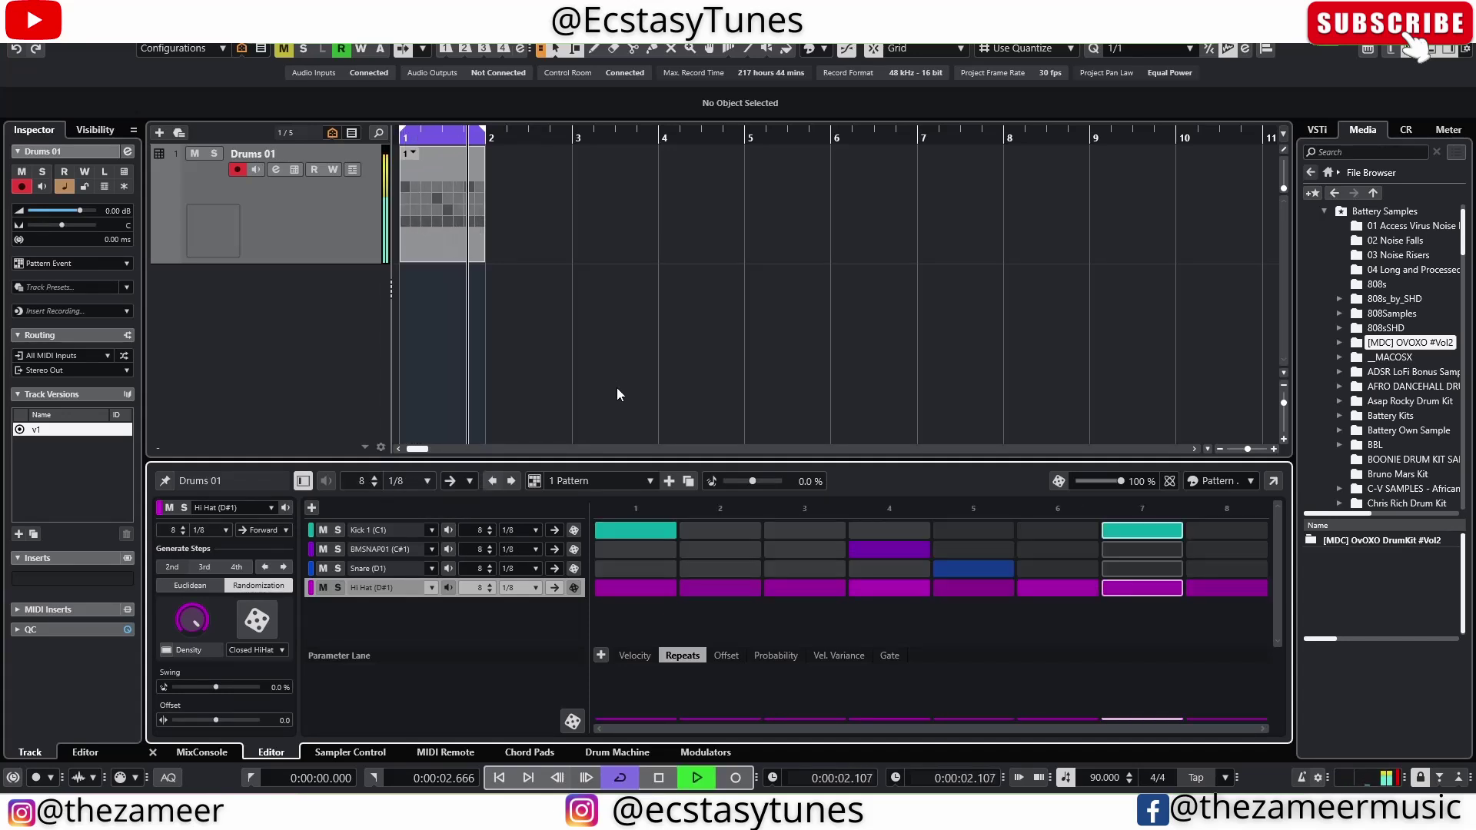
key("space")
left_click(416, 483)
left_click(420, 243)
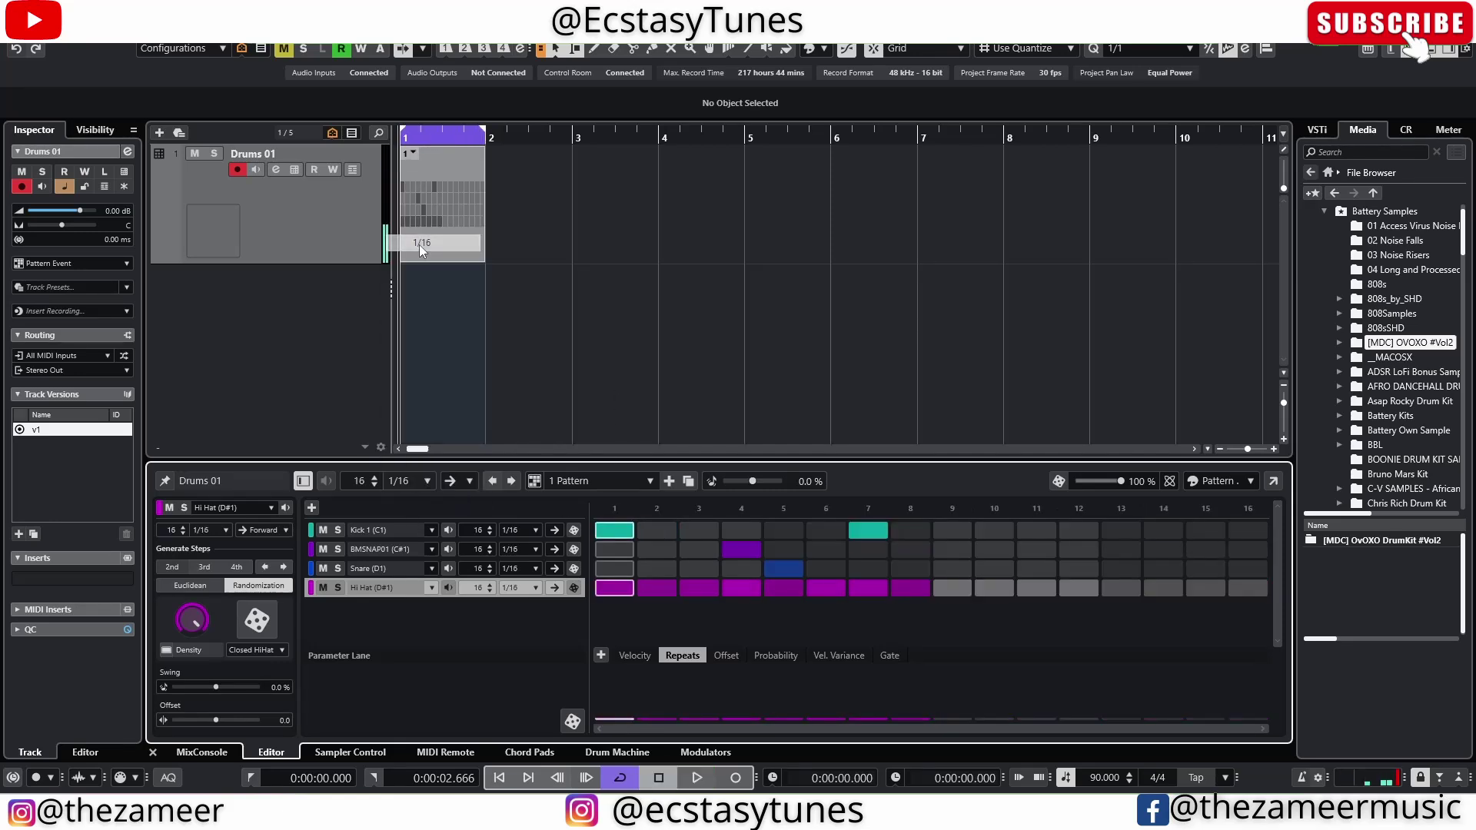
Open the Pattern Editor in its own floating window, reduce it from full screen and bring it in front of the project
left_click(1275, 483)
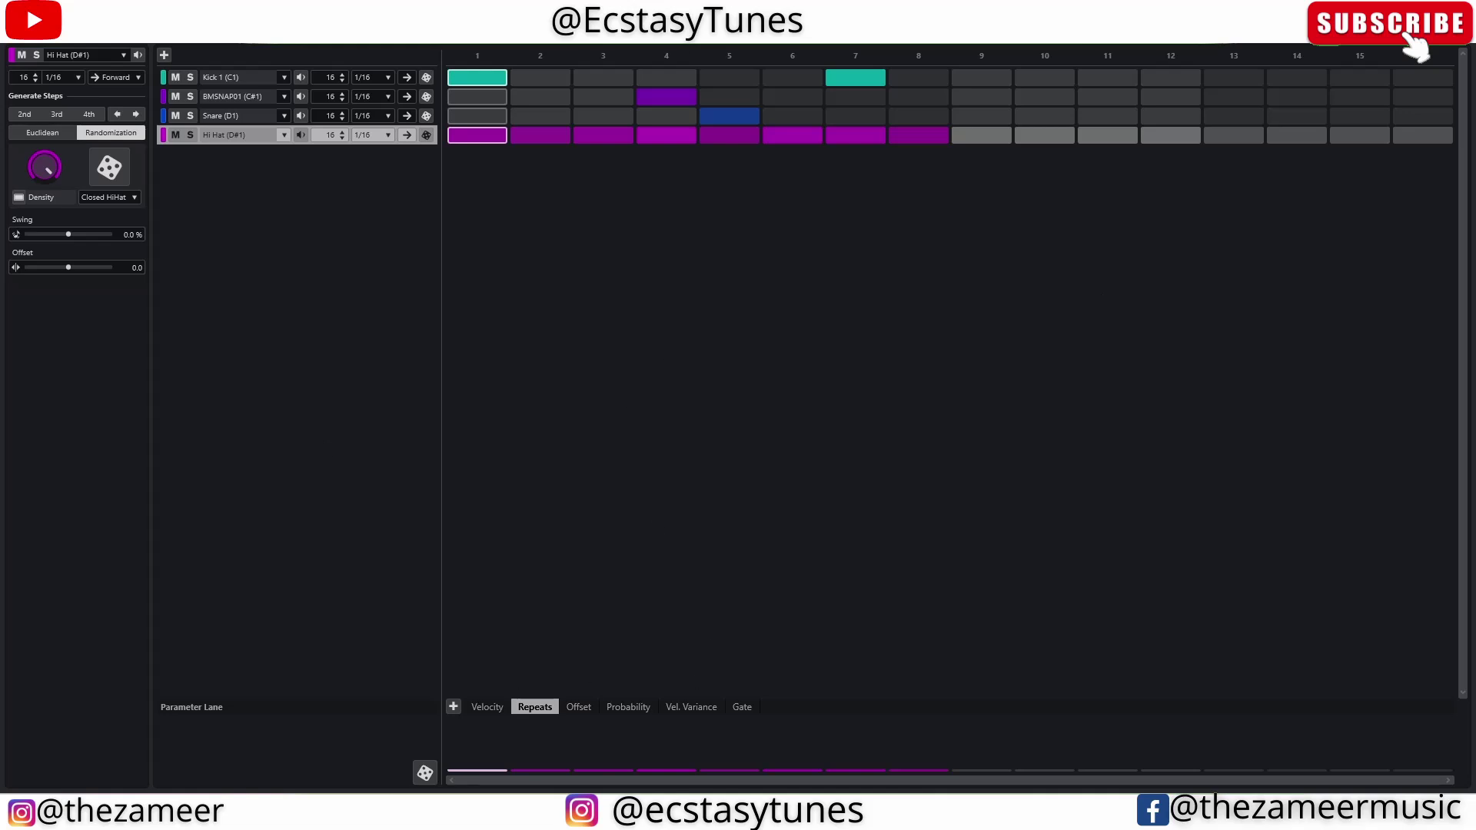
left_click(1423, 11)
left_click_drag(850, 255, 891, 235)
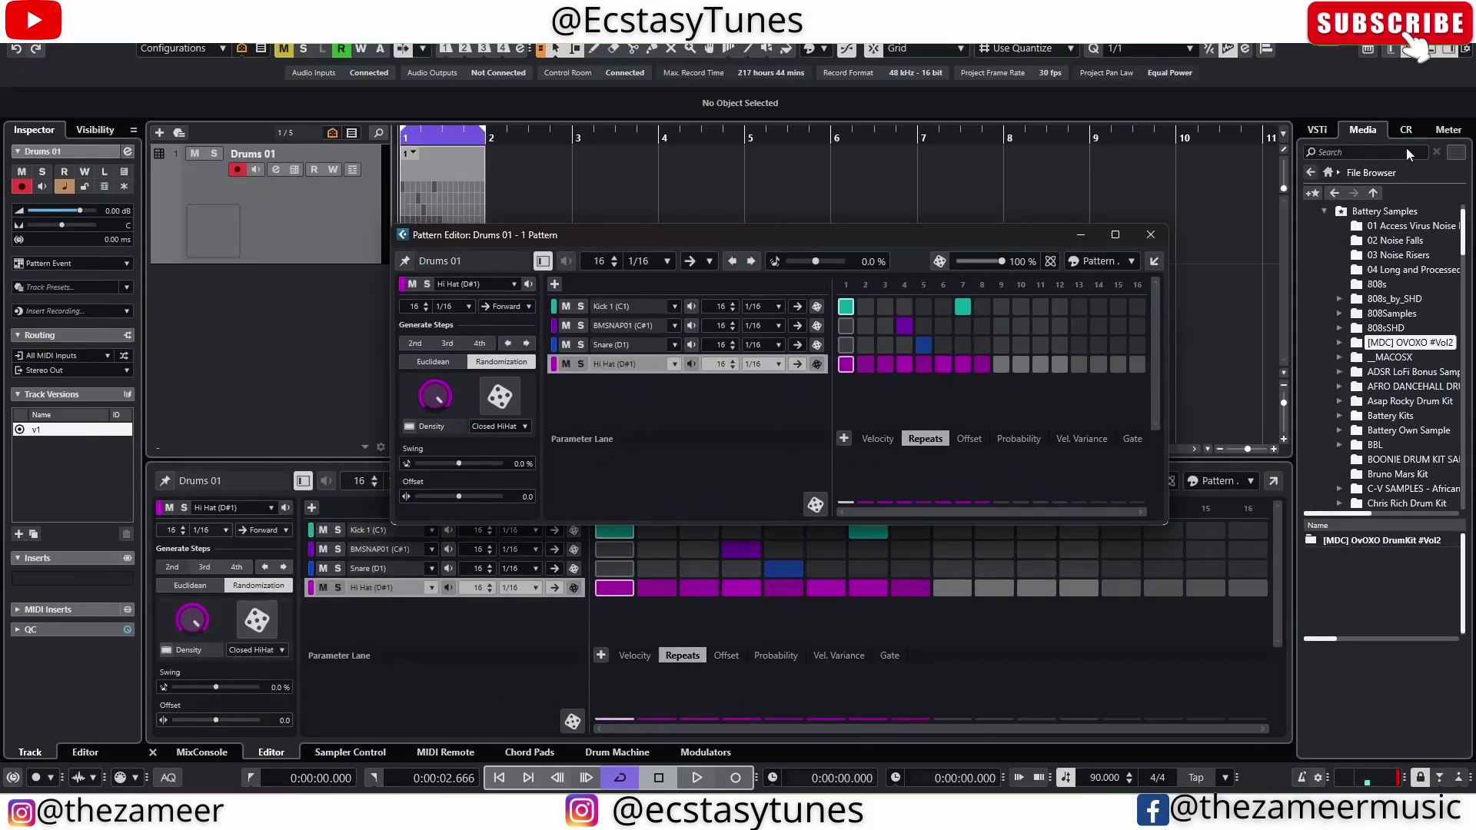
left_click(1419, 45)
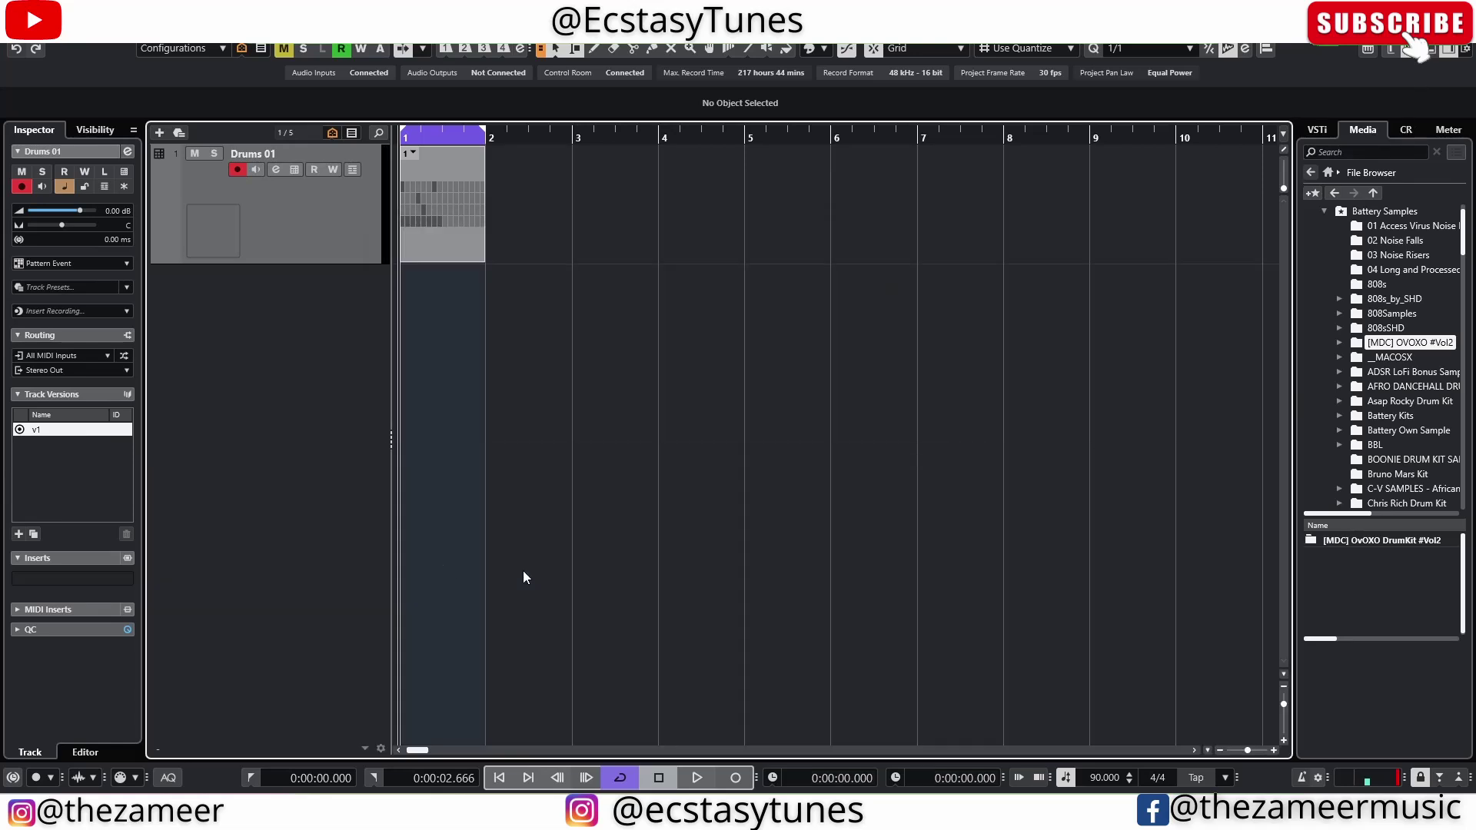
mouse_move(859, 811)
left_click(939, 734)
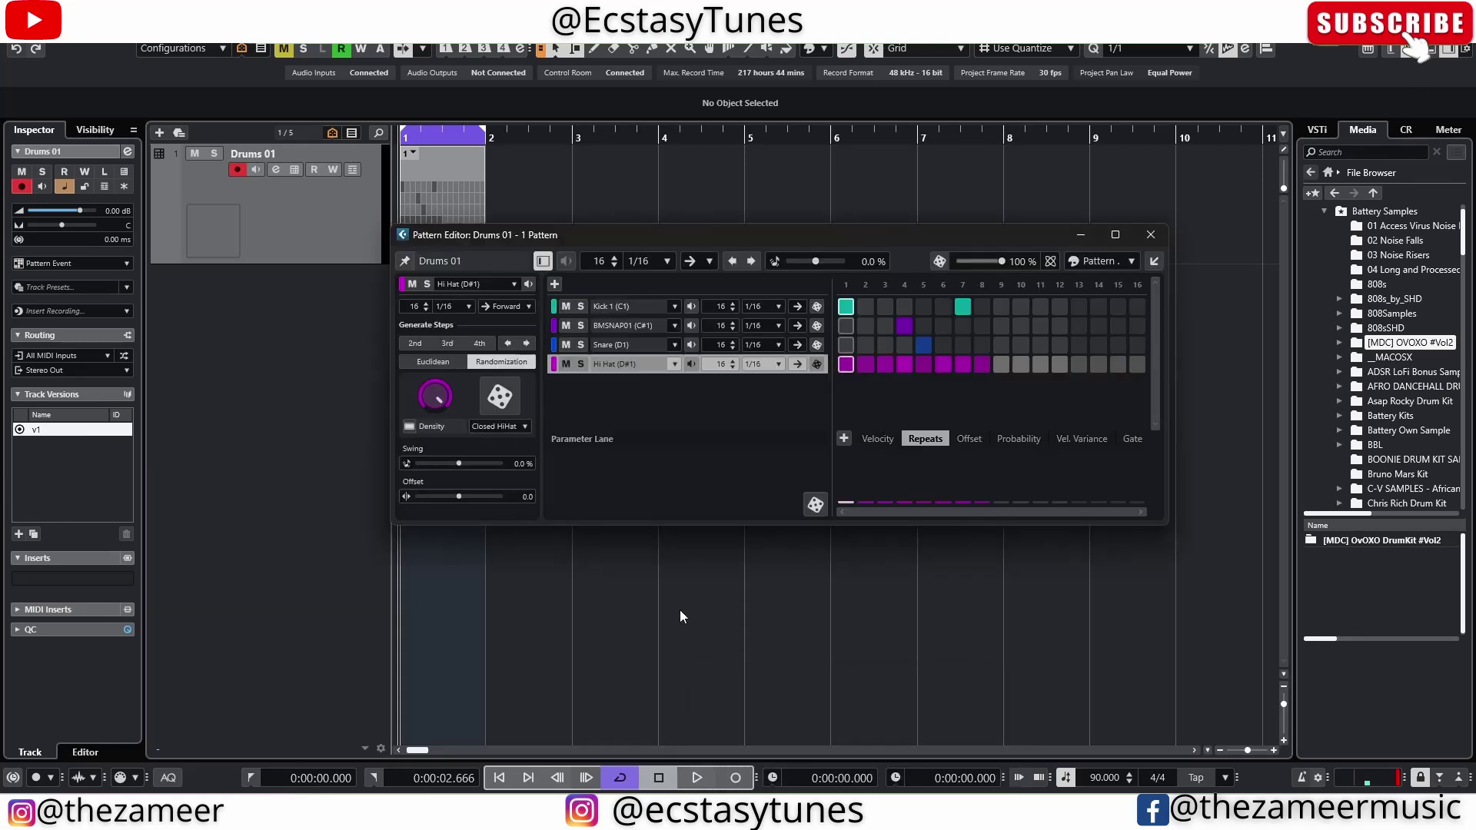
Add kick hits on steps 11 and 15 and hi-hat hits on steps 11 and 14 while playing the pattern
left_click(1029, 304)
left_click(1021, 307)
left_click(1041, 304)
key("space")
left_click(1041, 365)
left_click(1099, 365)
left_click(1119, 306)
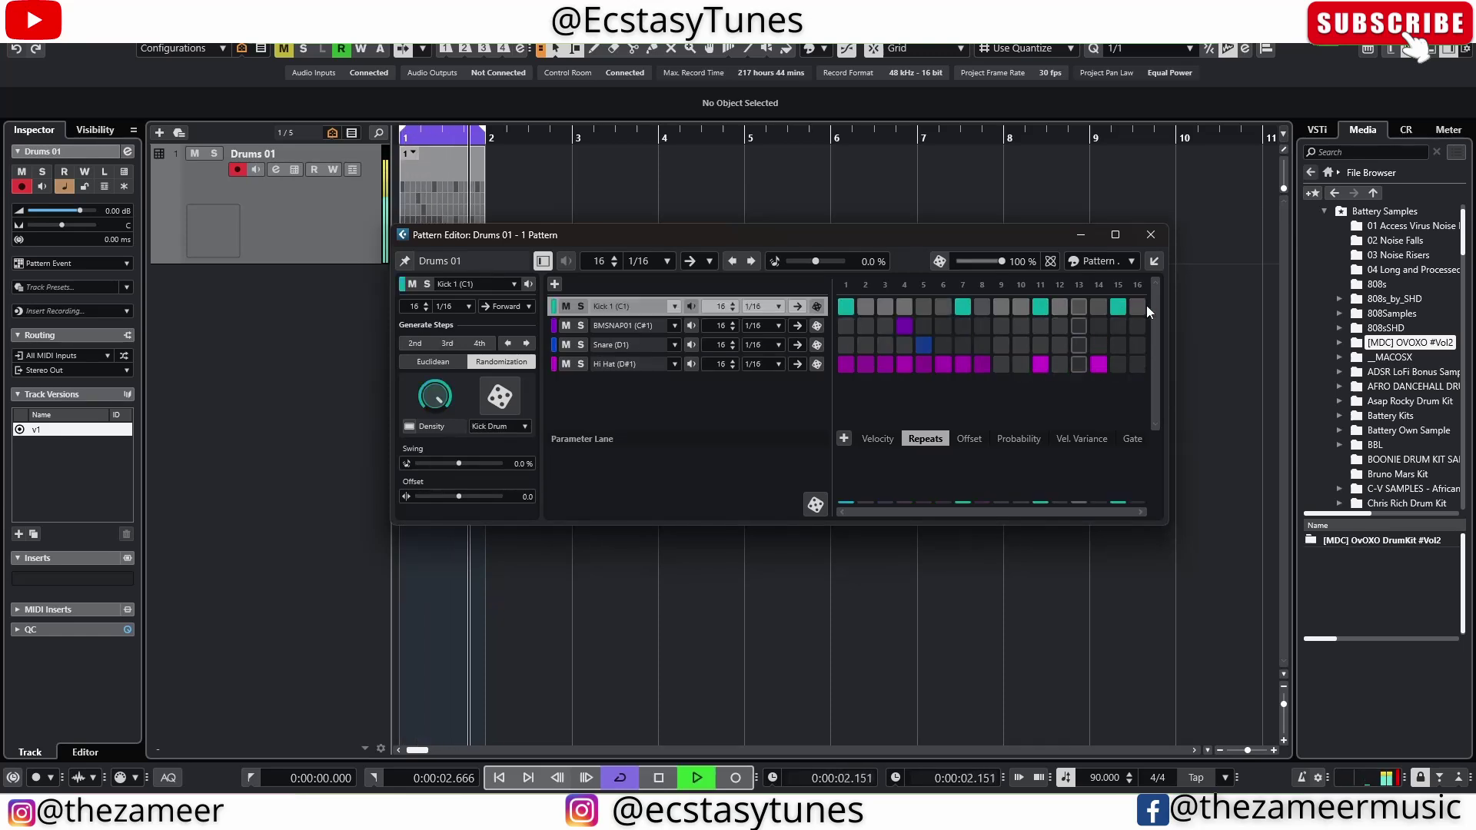
Show the hi-hat's velocity lane and lower the velocities of the hits on steps 11 and 14
left_click(1043, 364)
left_click(1043, 363)
left_click(884, 439)
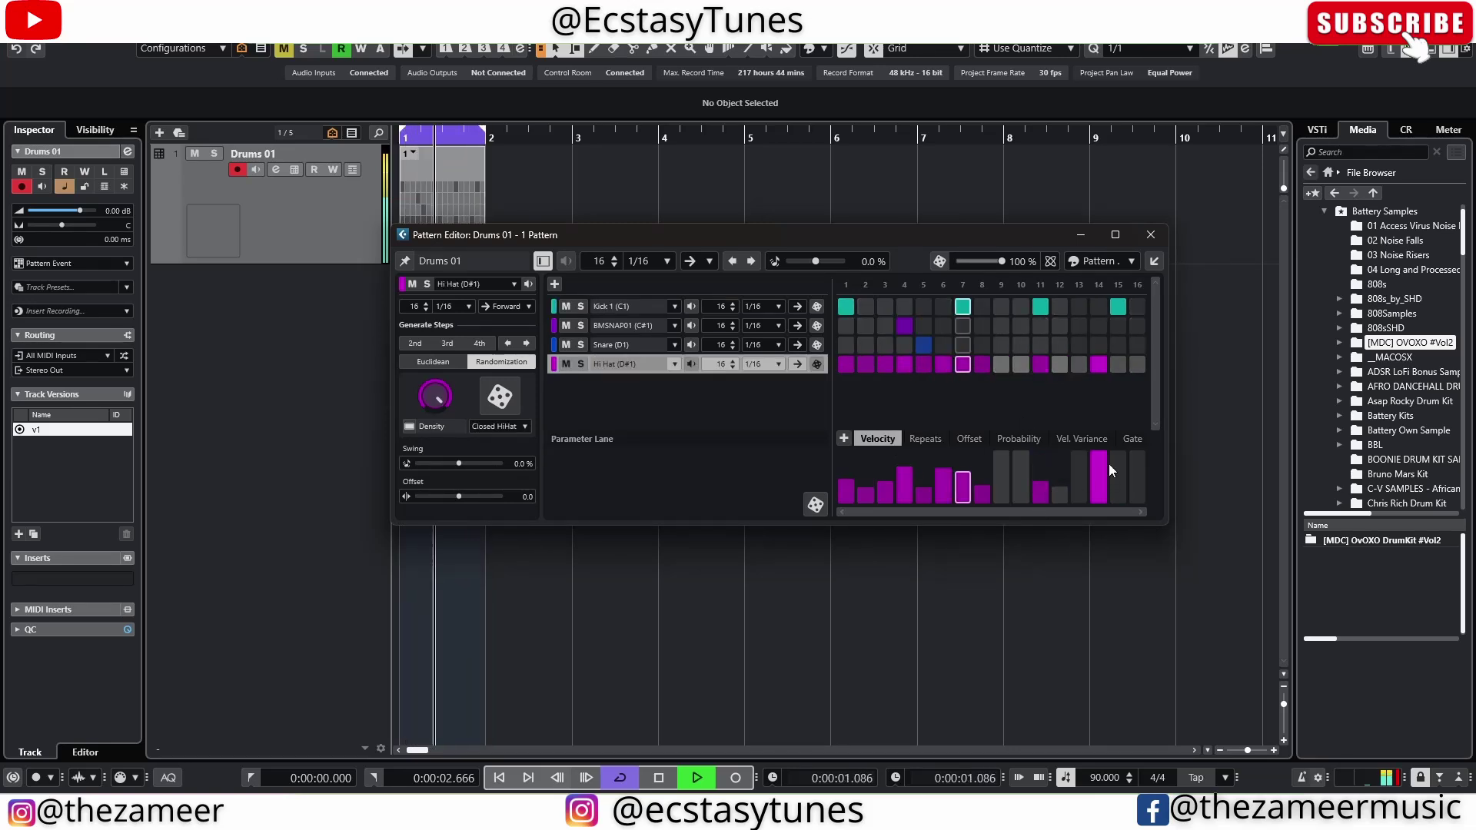
Add BMSNAP01 hits on steps 10 and 13, reduce step 10's velocity, set step 13's to about 43, and stop playback
left_click(1018, 328)
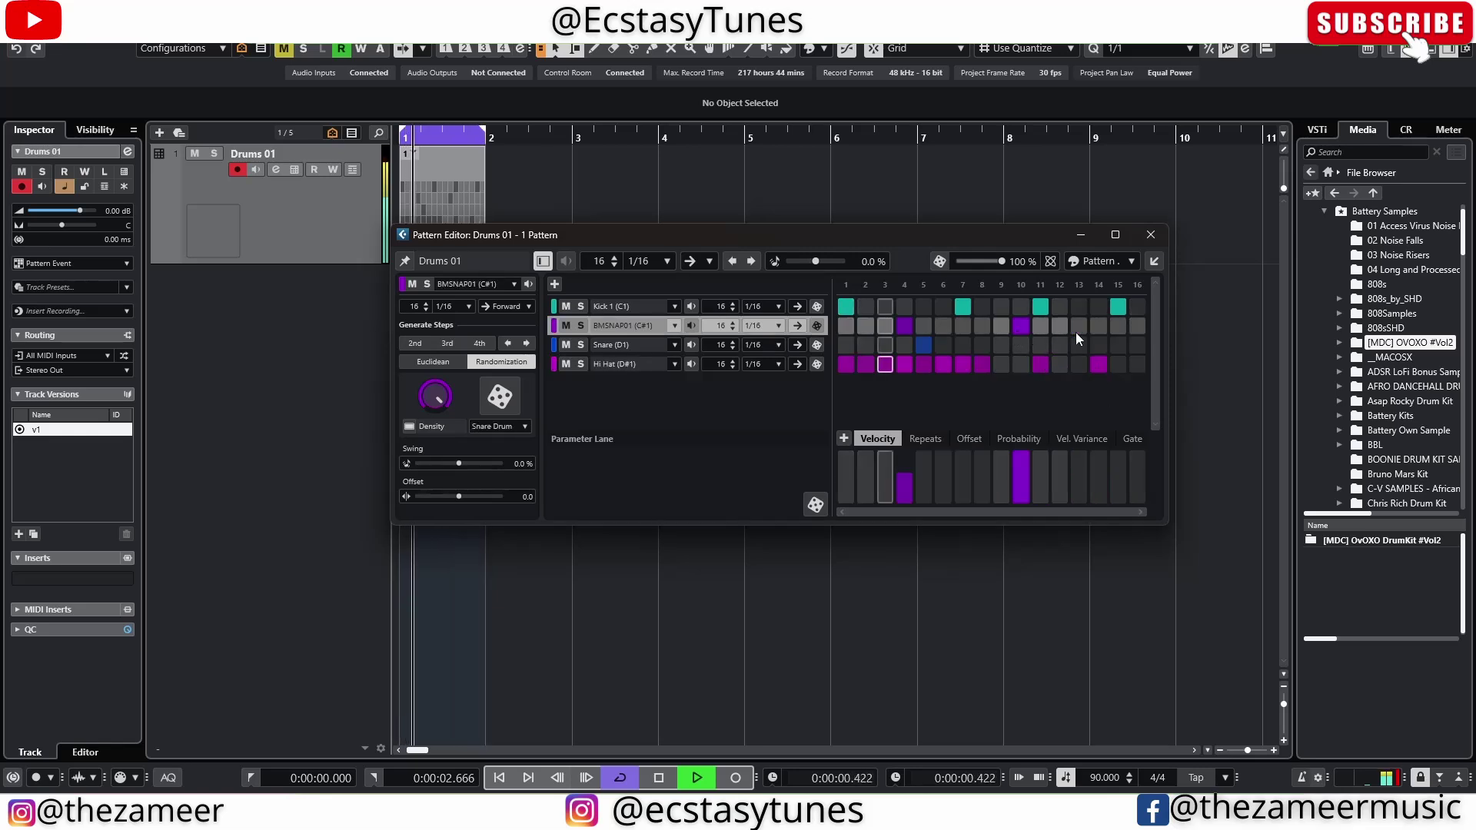
left_click(1015, 460)
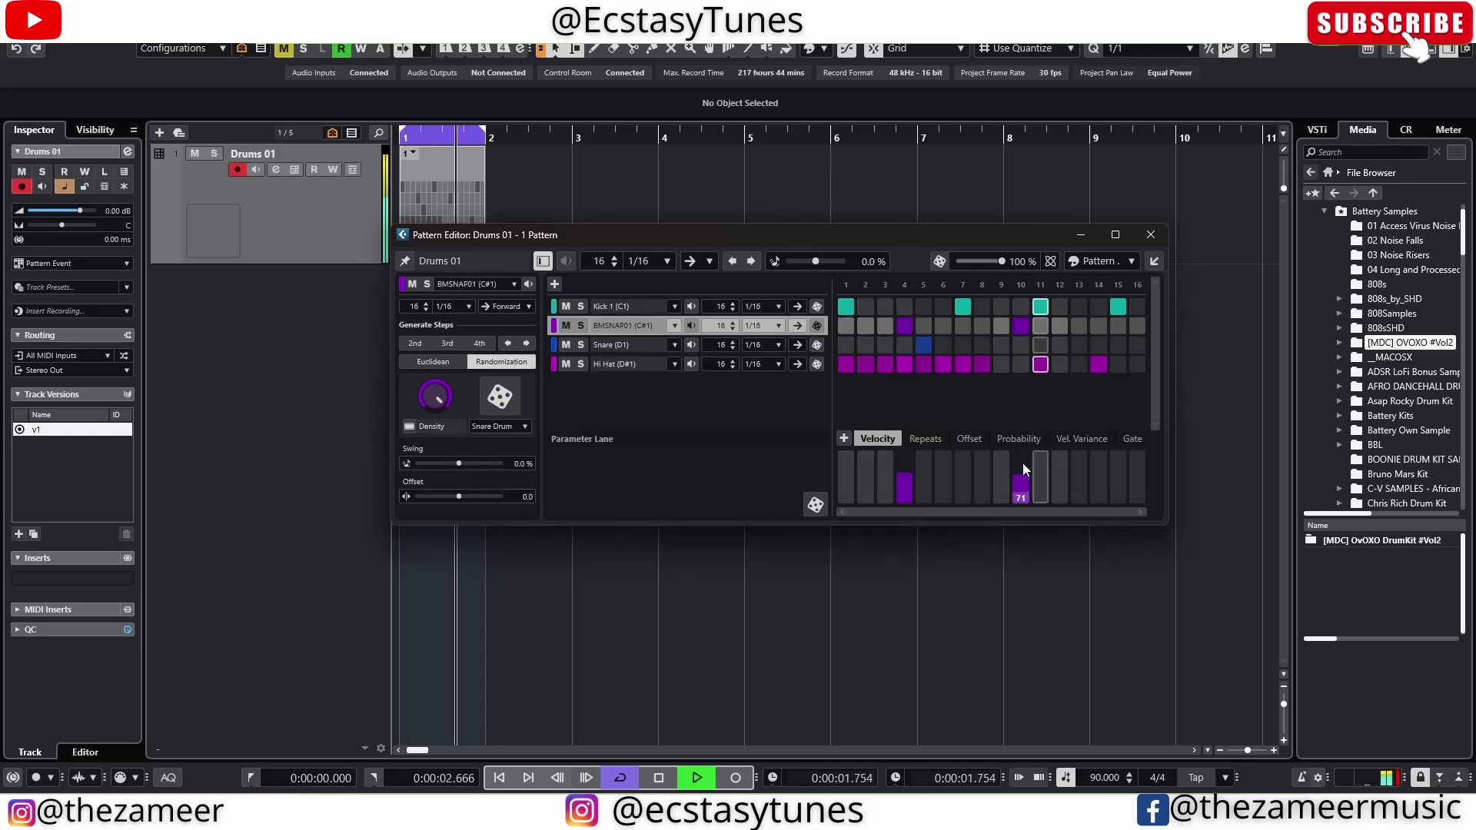
left_click(1023, 477)
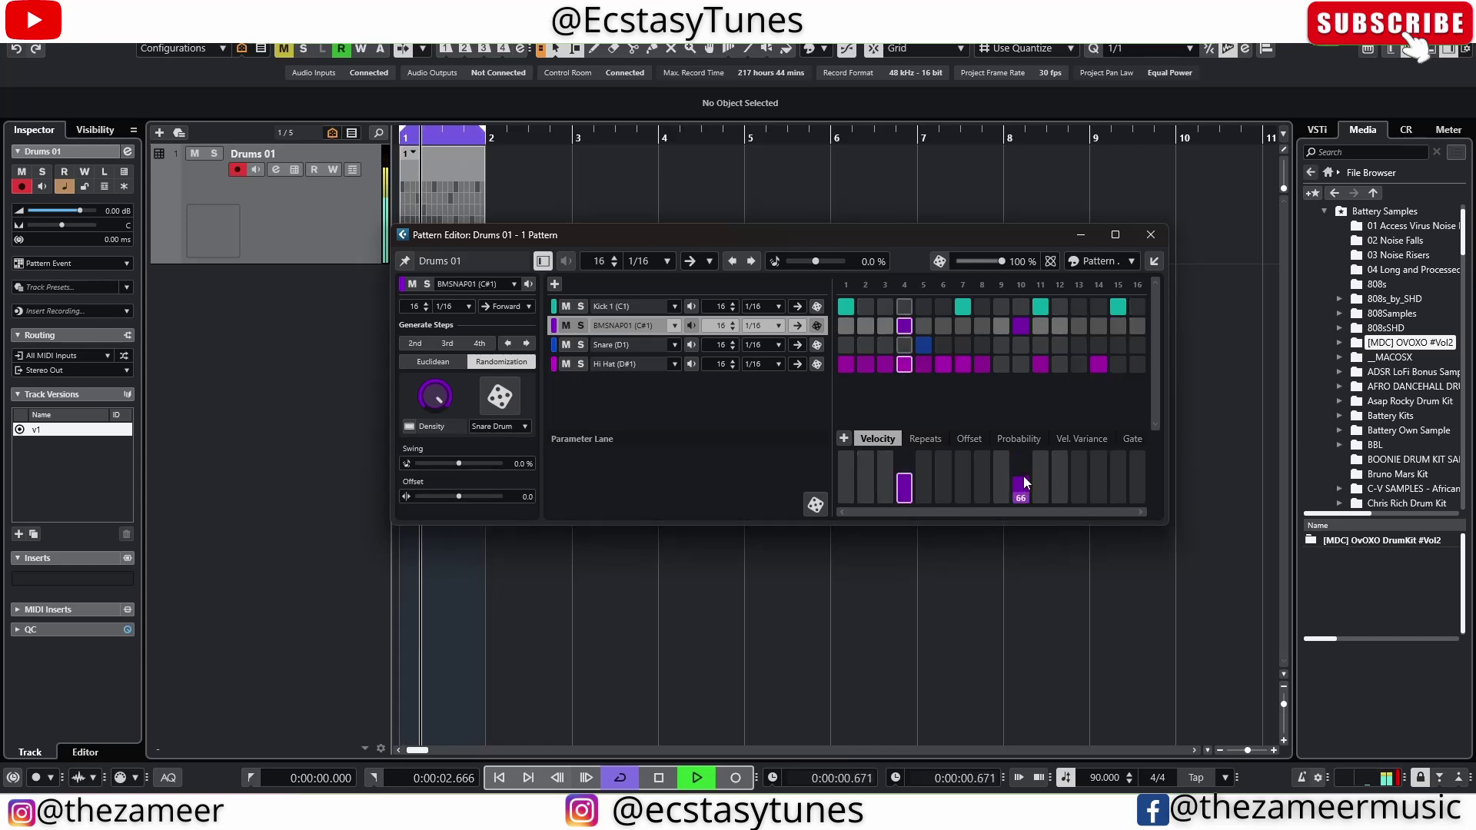
left_click(1079, 325)
left_click(1081, 489)
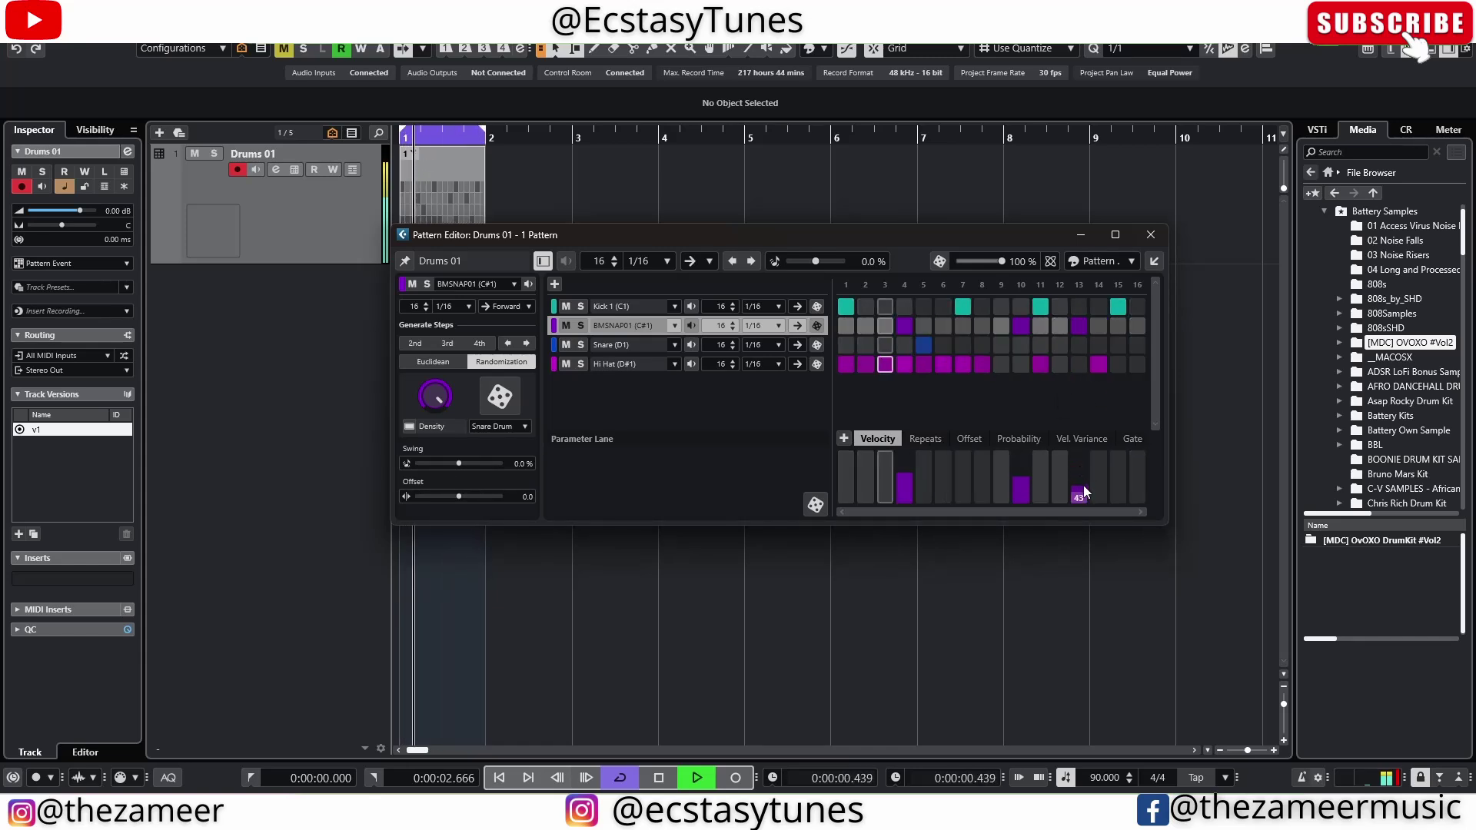
key("space")
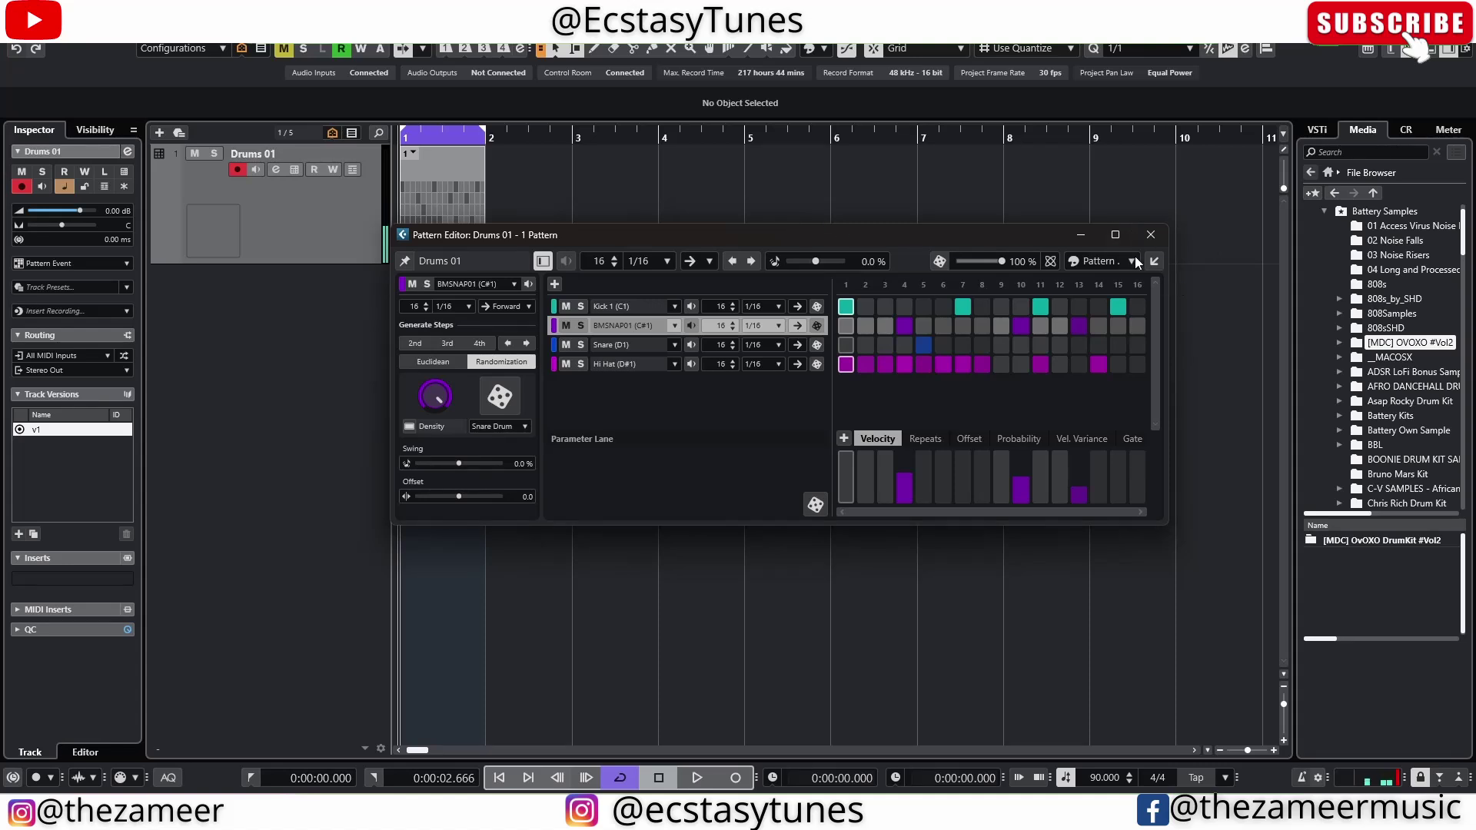
Dock the Pattern Editor back in the lower zone and set the BMSNAP01 lane's swing to 20%, auditioning the beat
left_click(1154, 264)
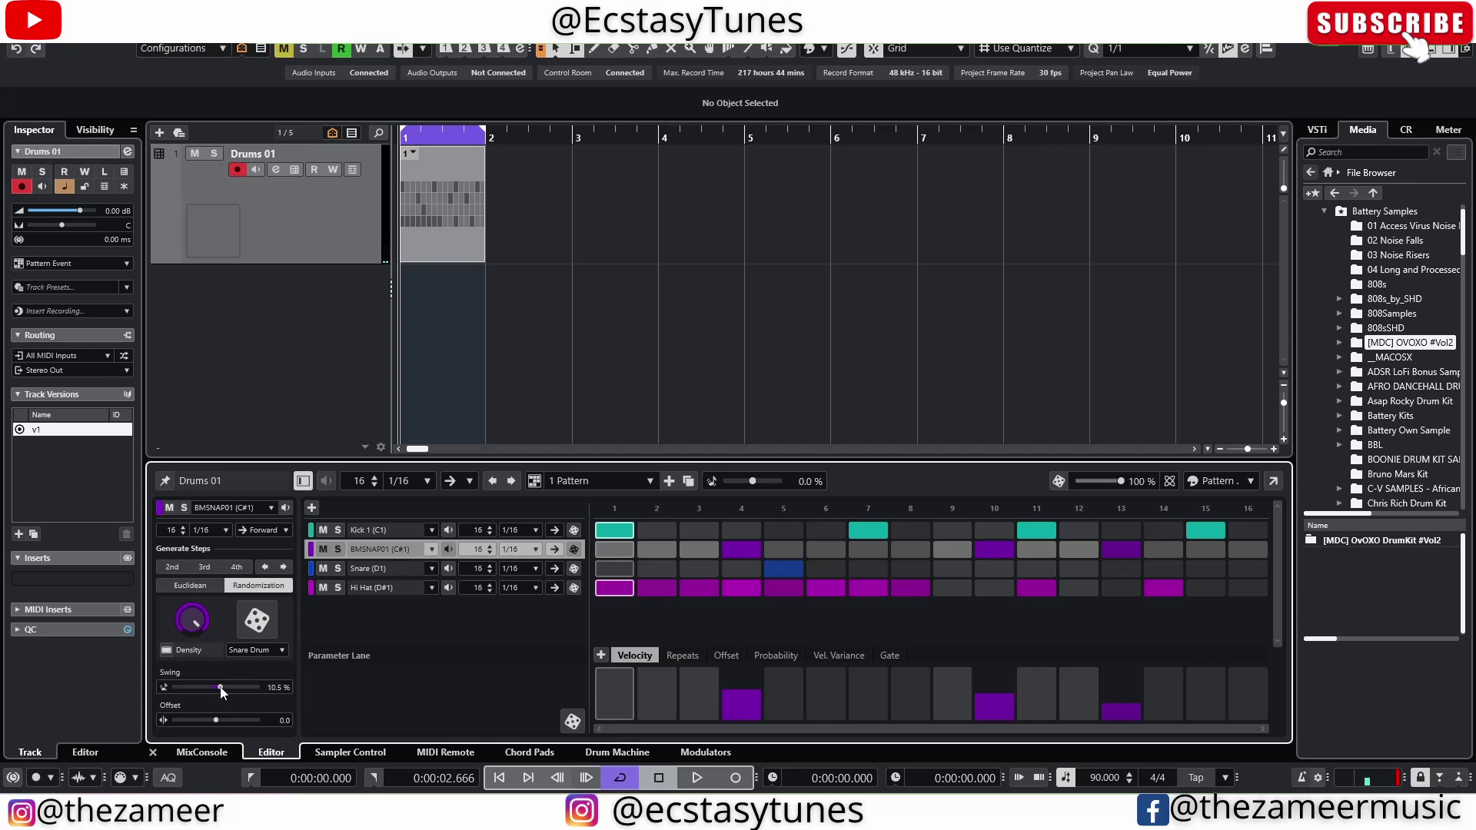
key("space")
left_click_drag(222, 689, 225, 689)
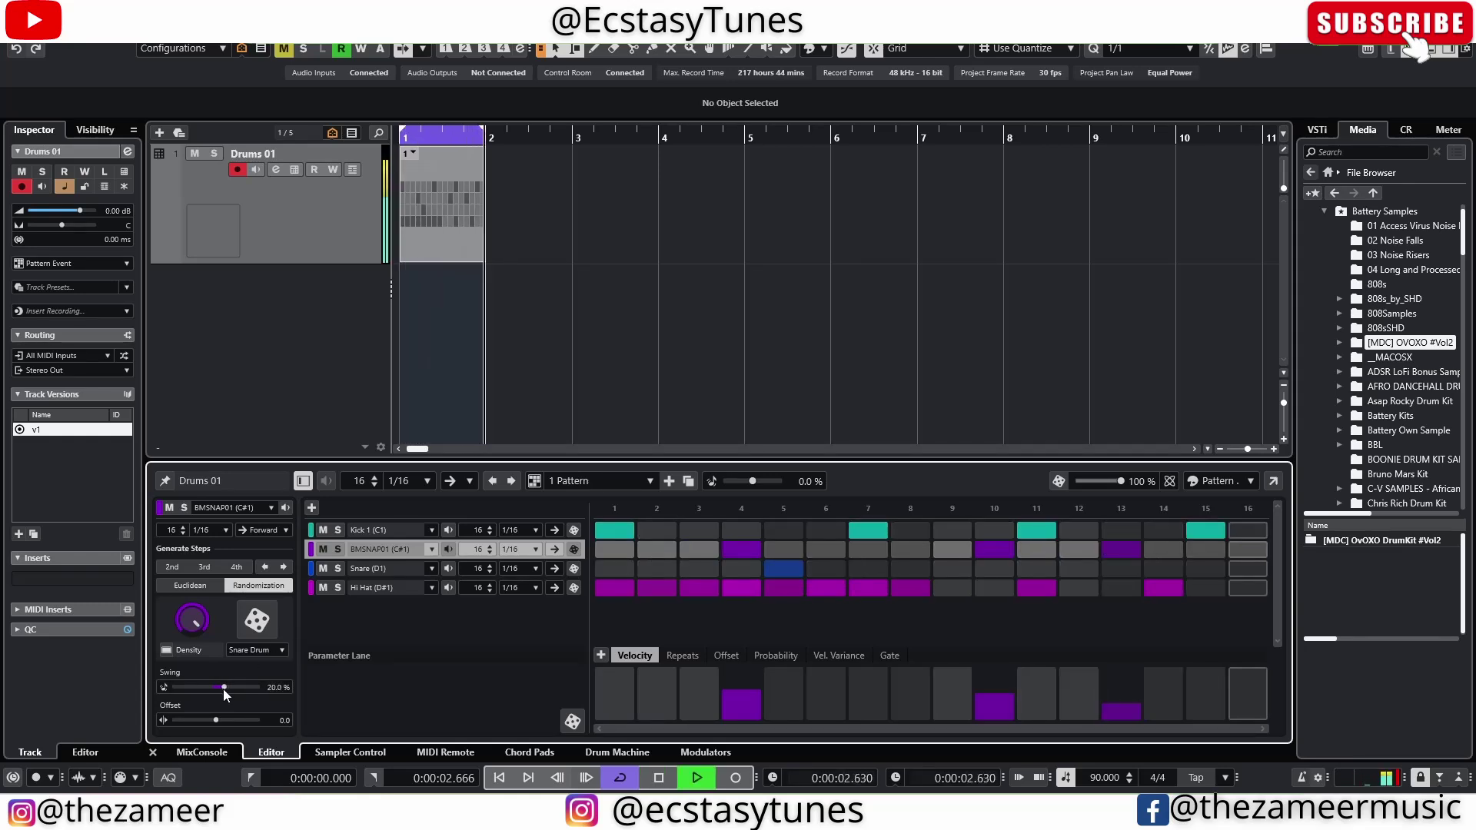
left_click(388, 569)
left_click(396, 558)
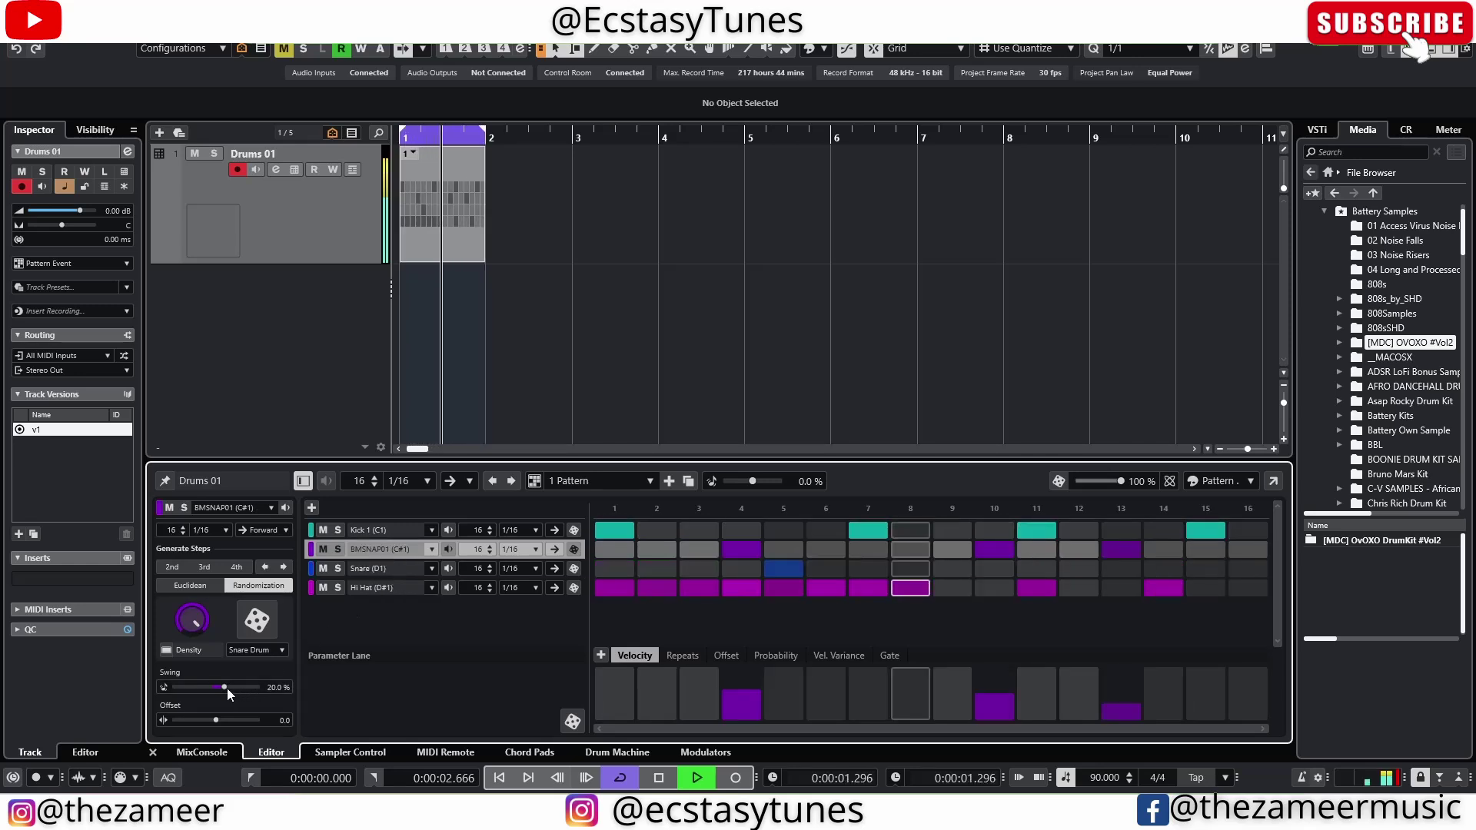
key("space")
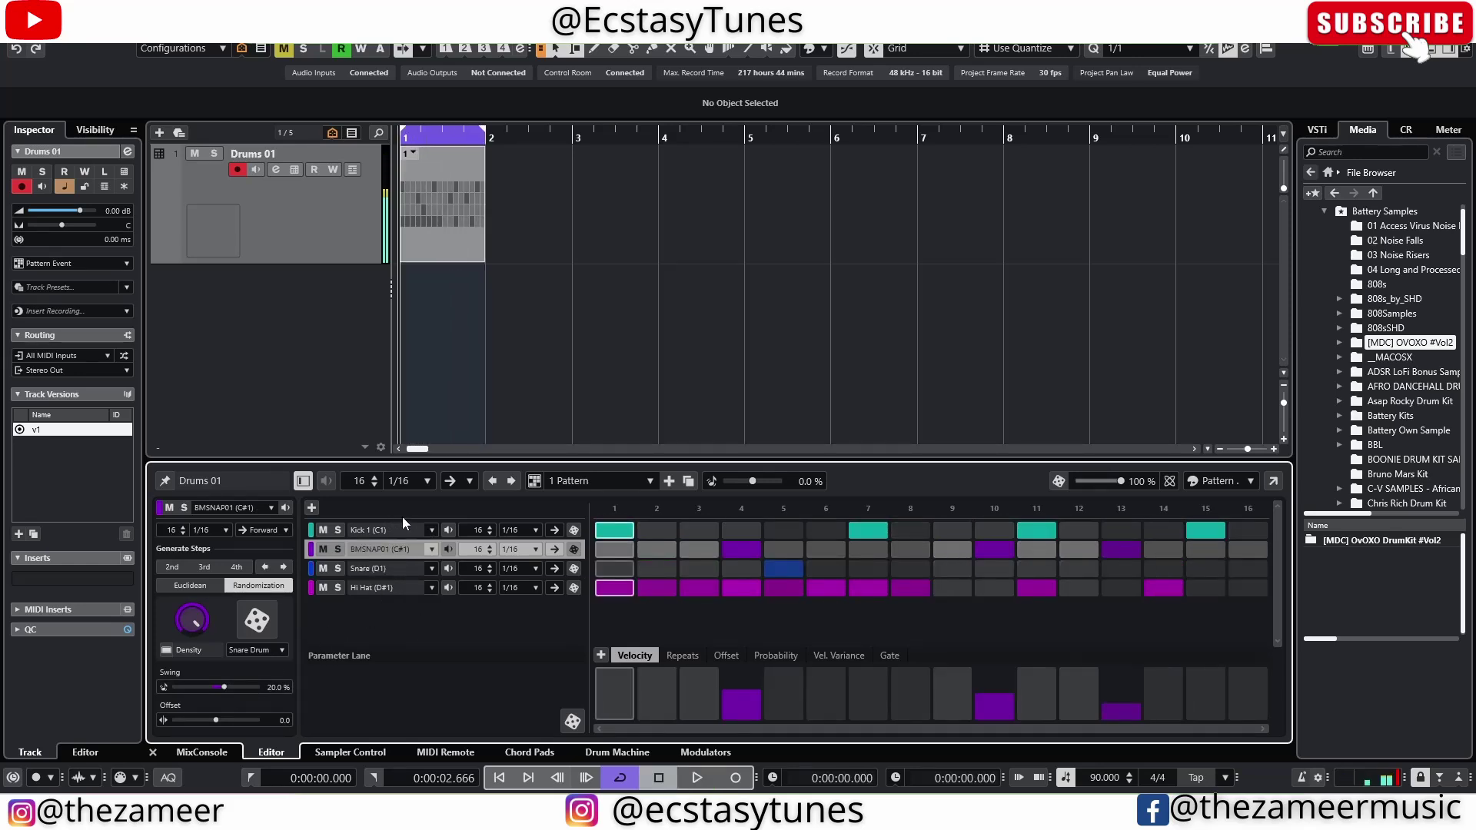
Compare the swing of the Snare and BMSNAP01 lanes, set the Hi Hat lane's swing to 23.8%, and audition the beat
left_click(390, 568)
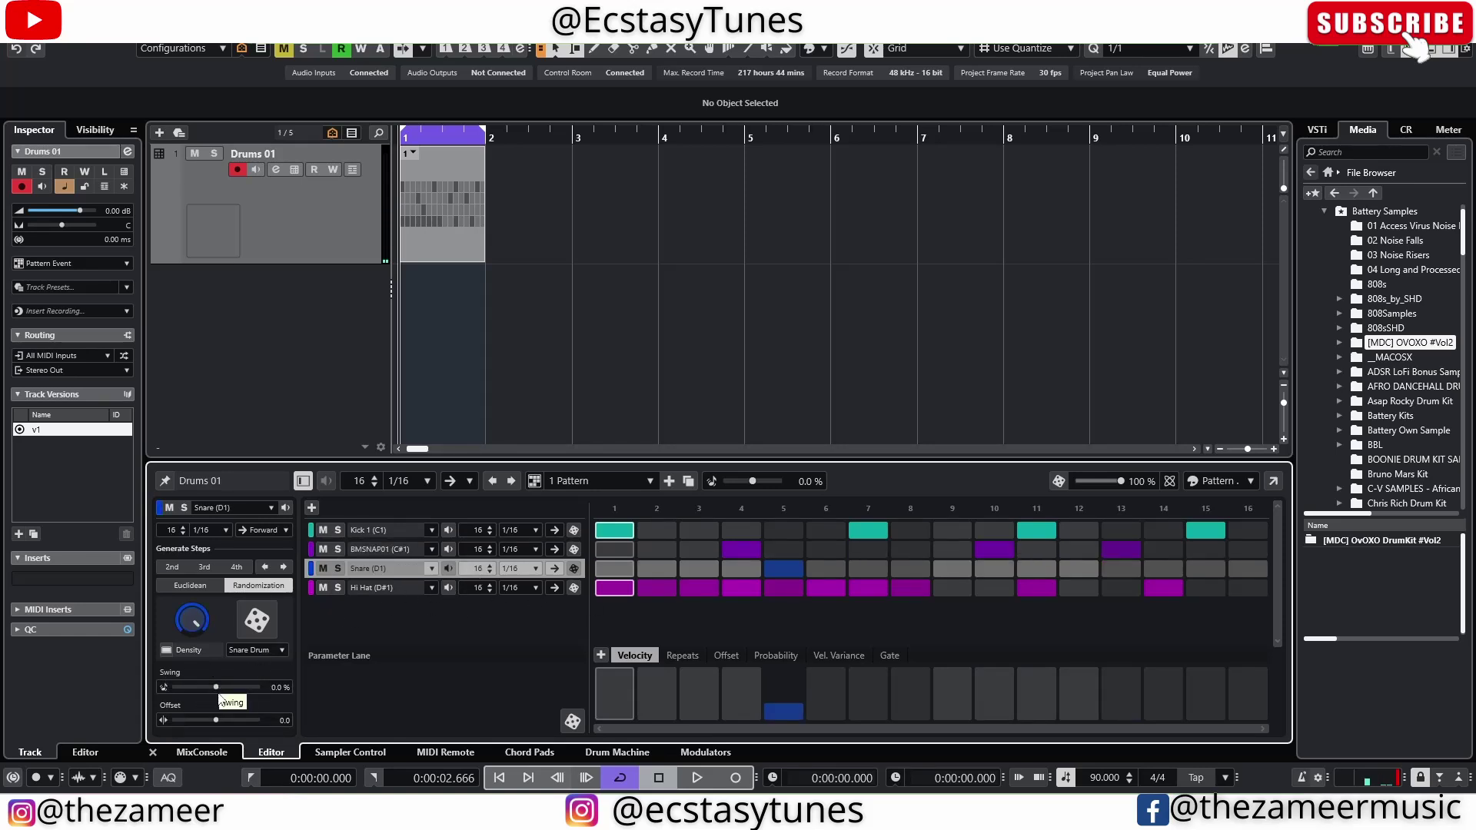
left_click(403, 552)
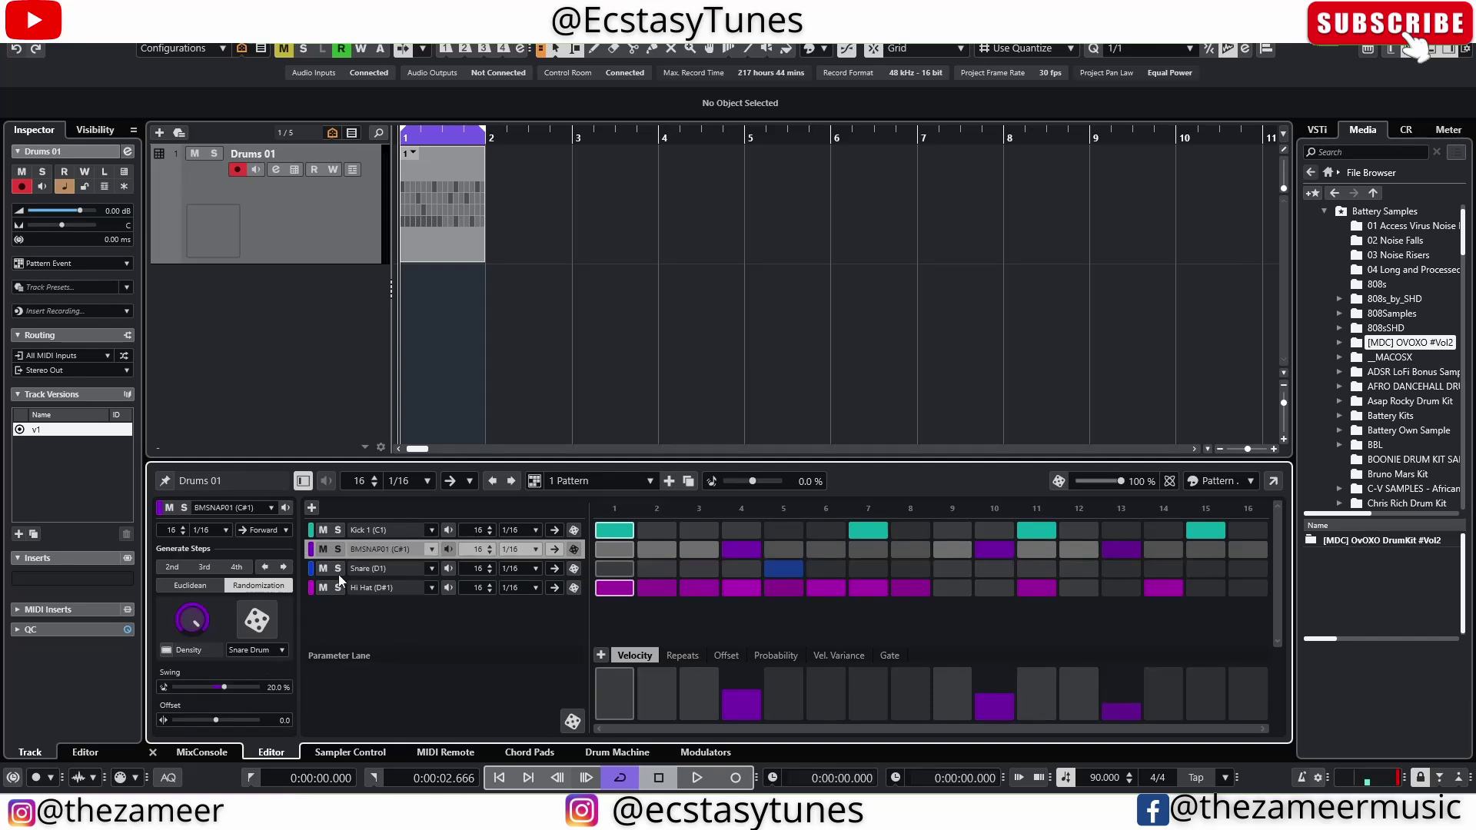
left_click(382, 586)
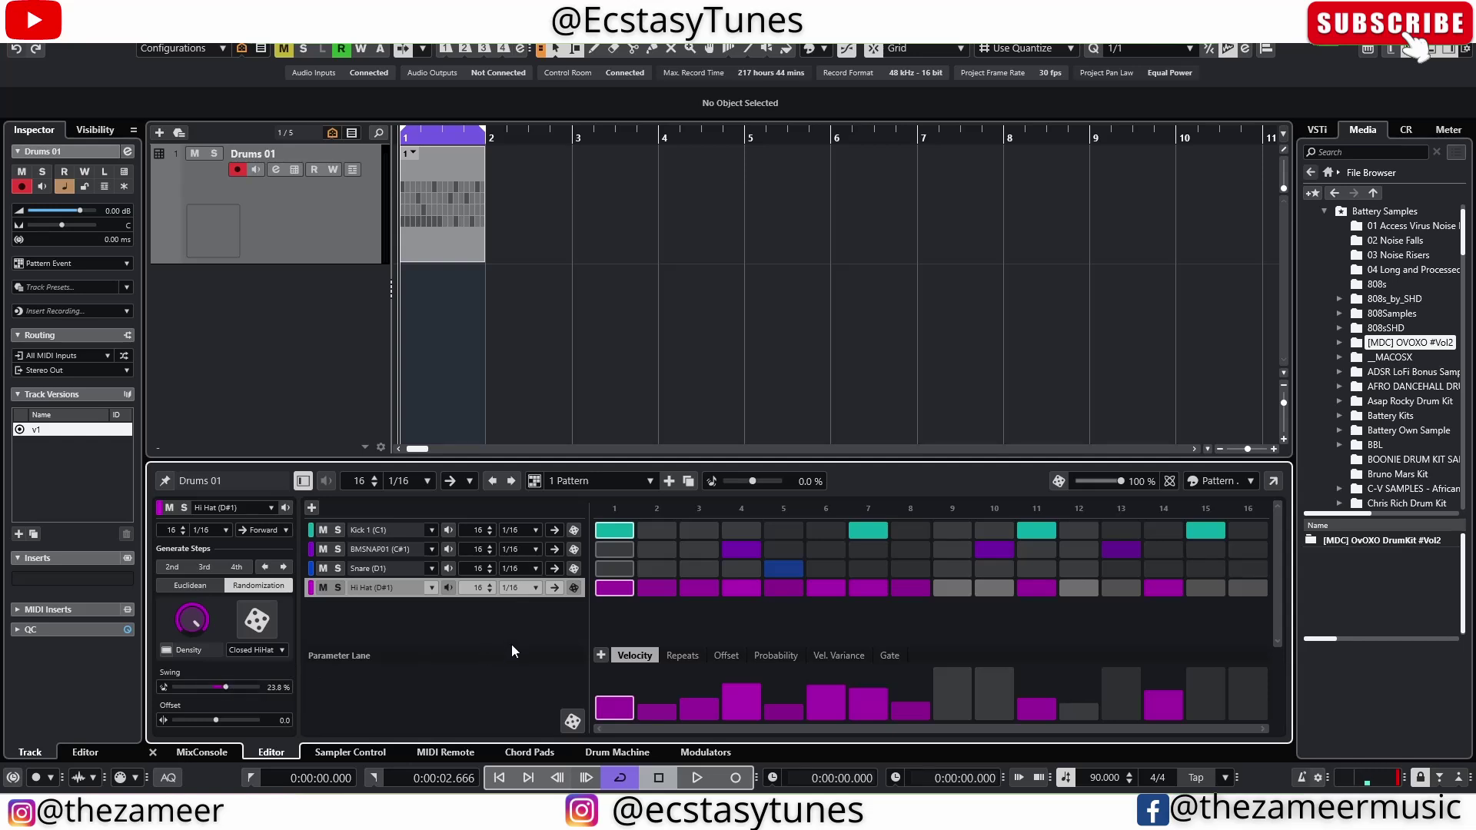
key("space")
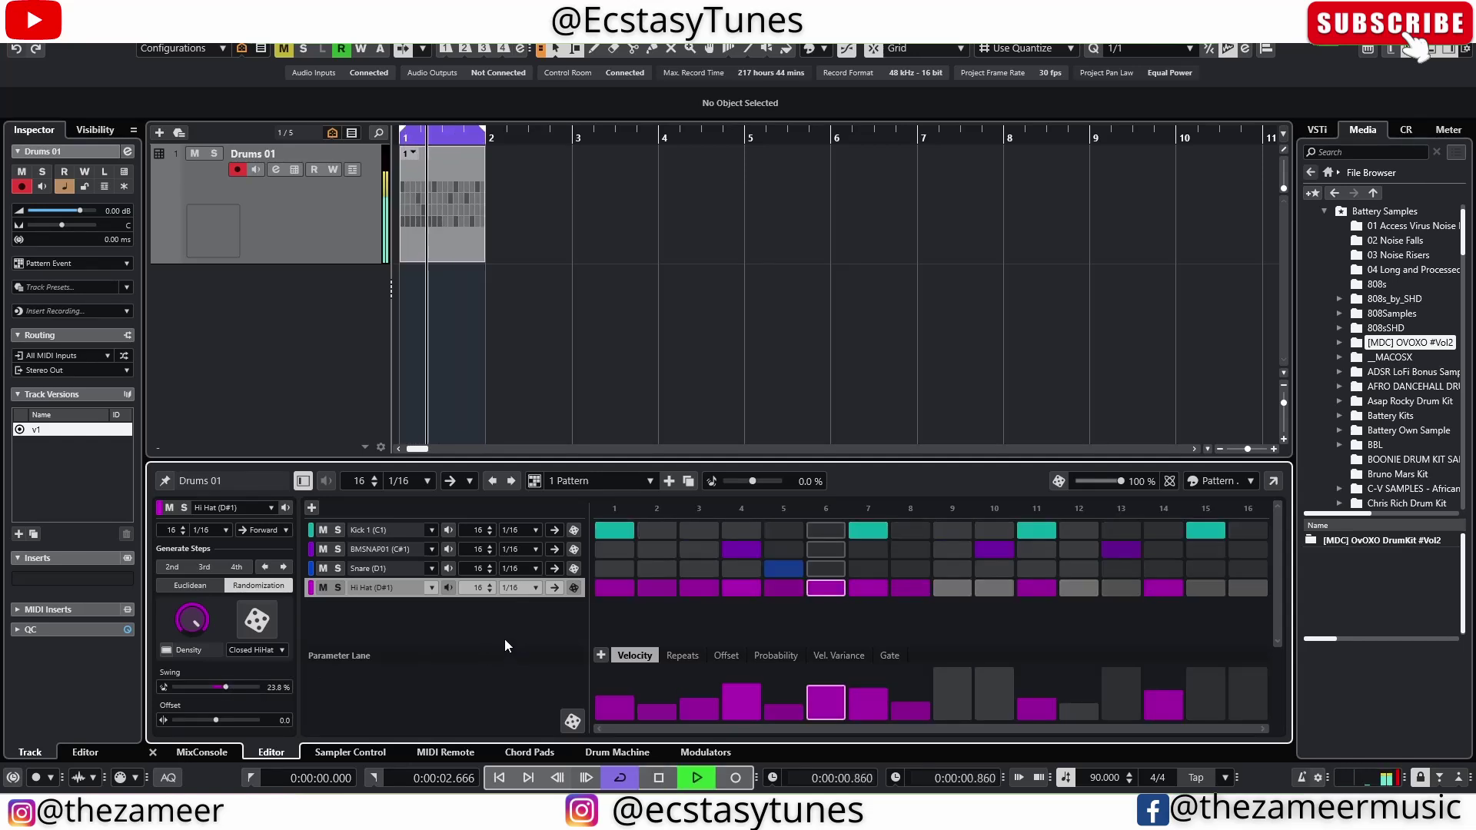
left_click(487, 348)
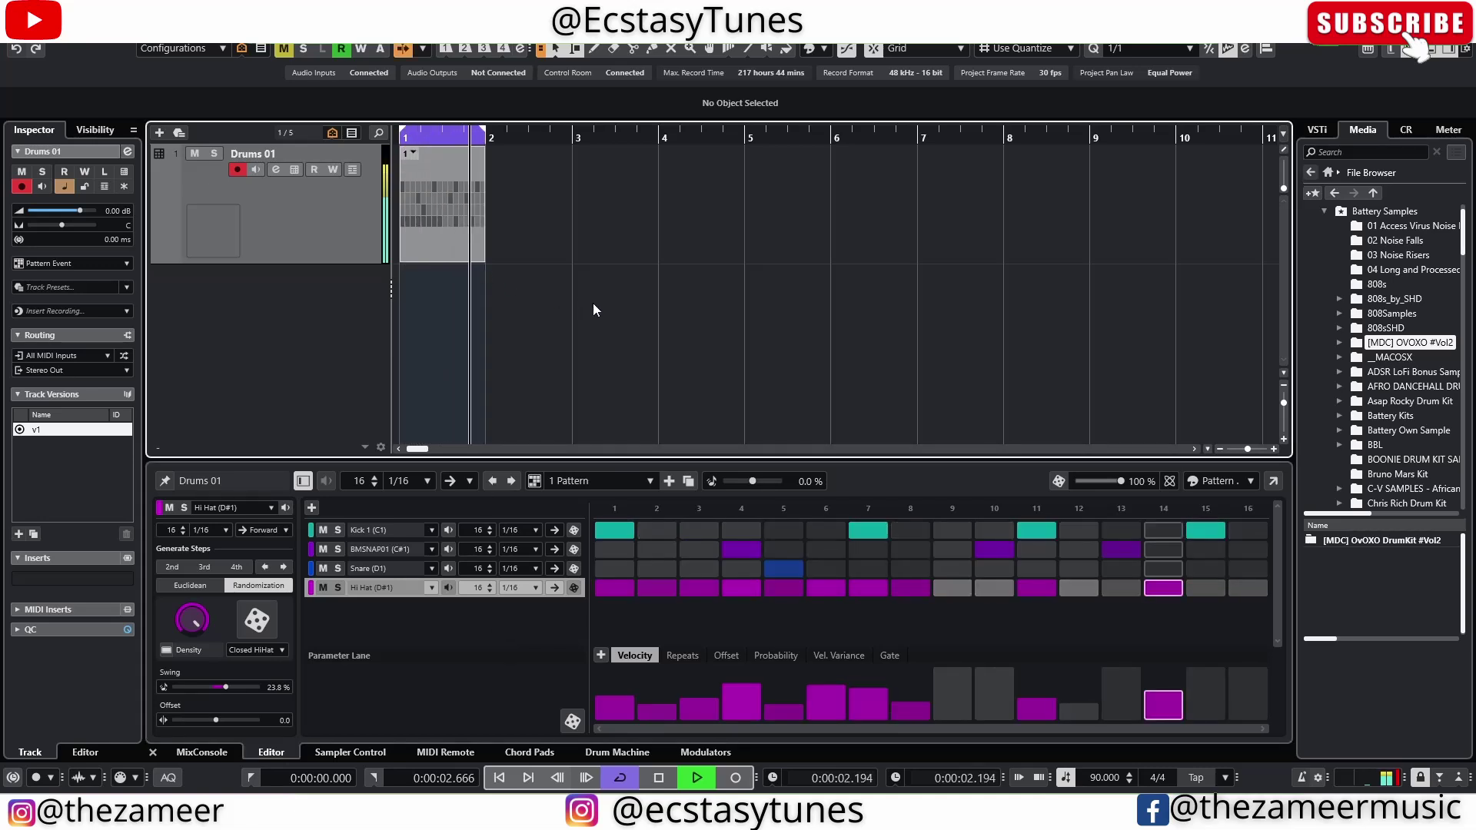
key("space")
Rename the drum event's current pattern to Verse
left_click(462, 249)
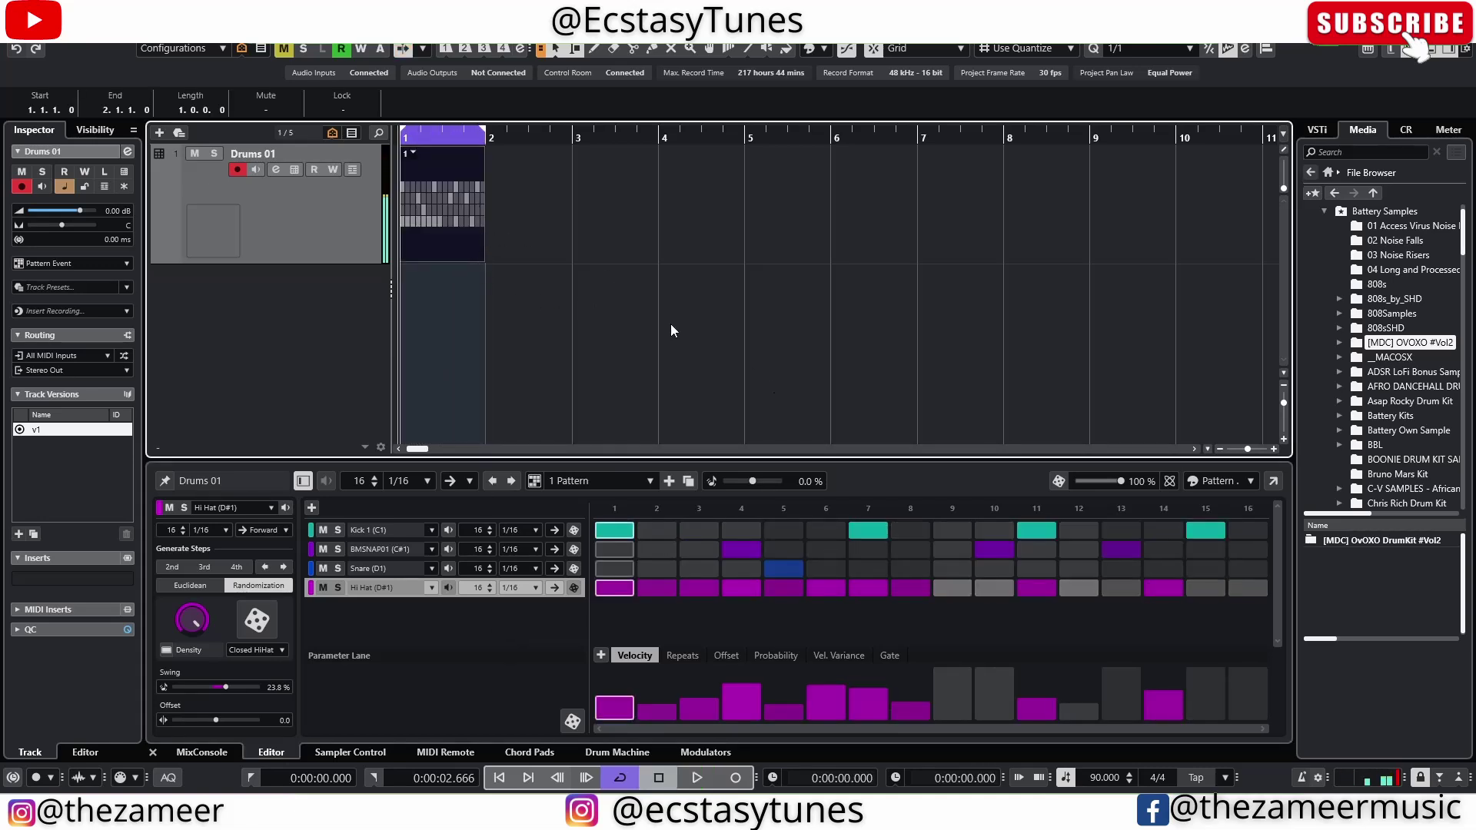
left_click(619, 482)
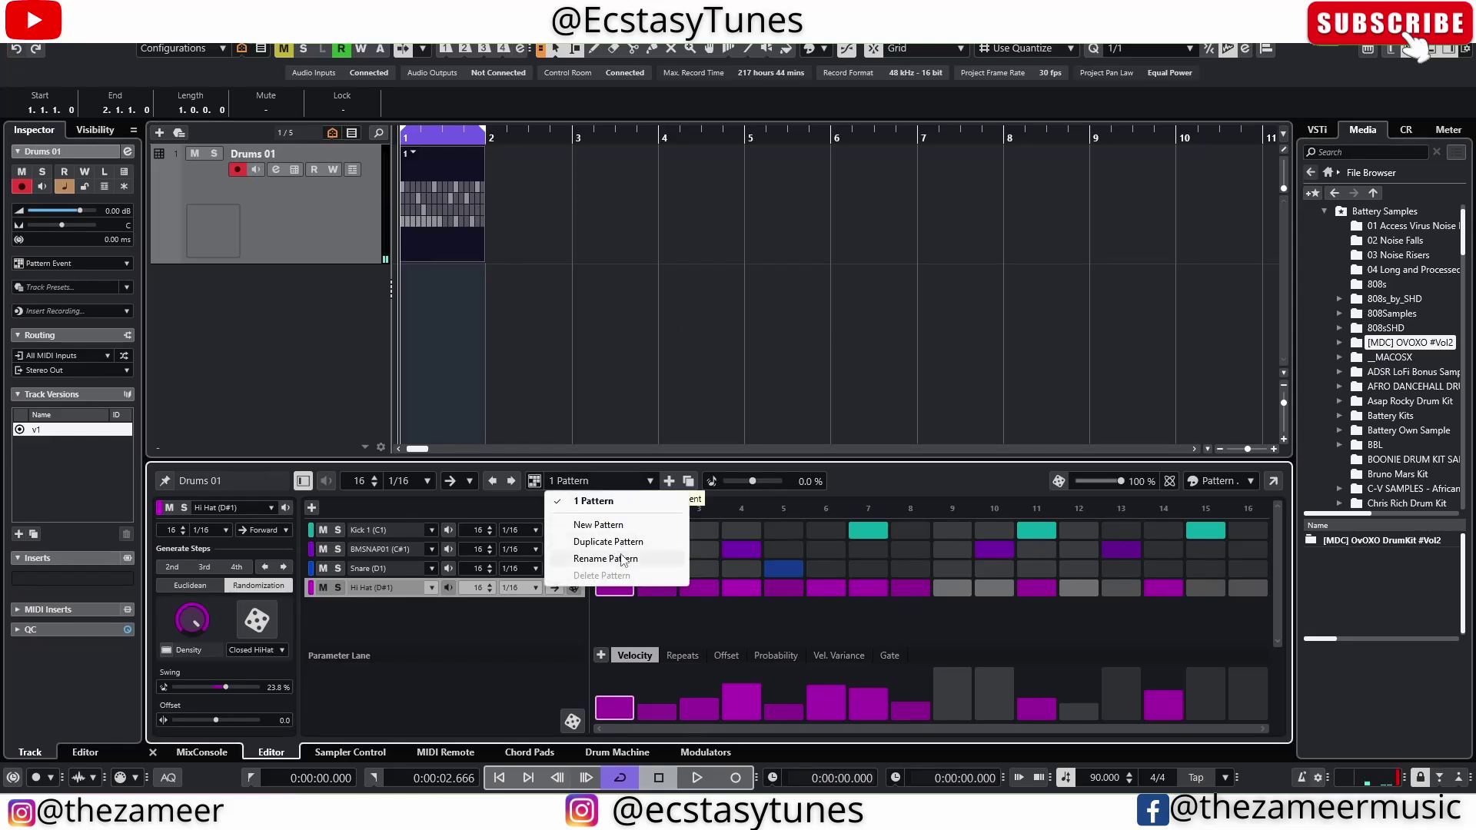
left_click(625, 558)
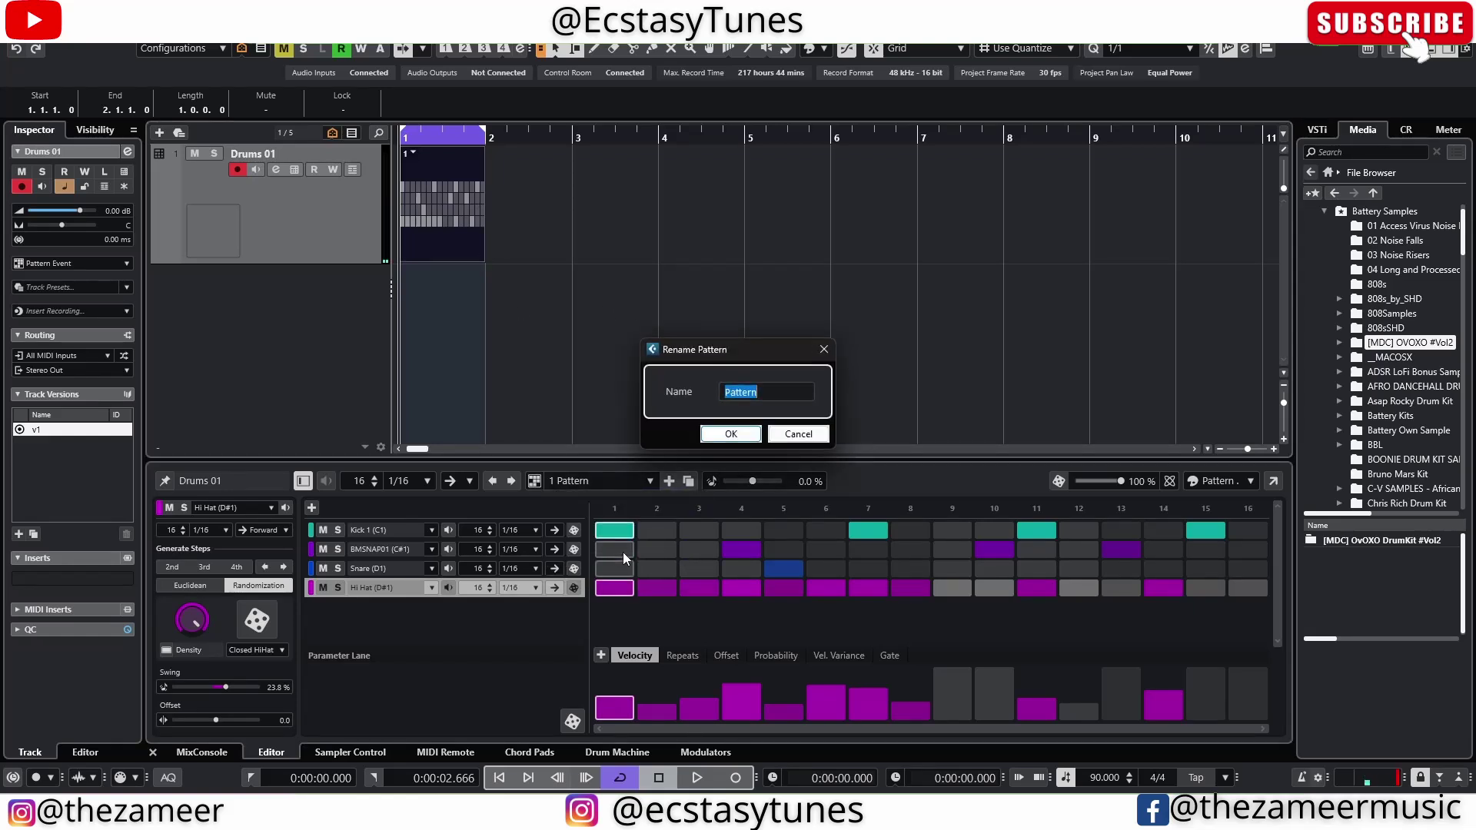
type("Verse")
key("Return")
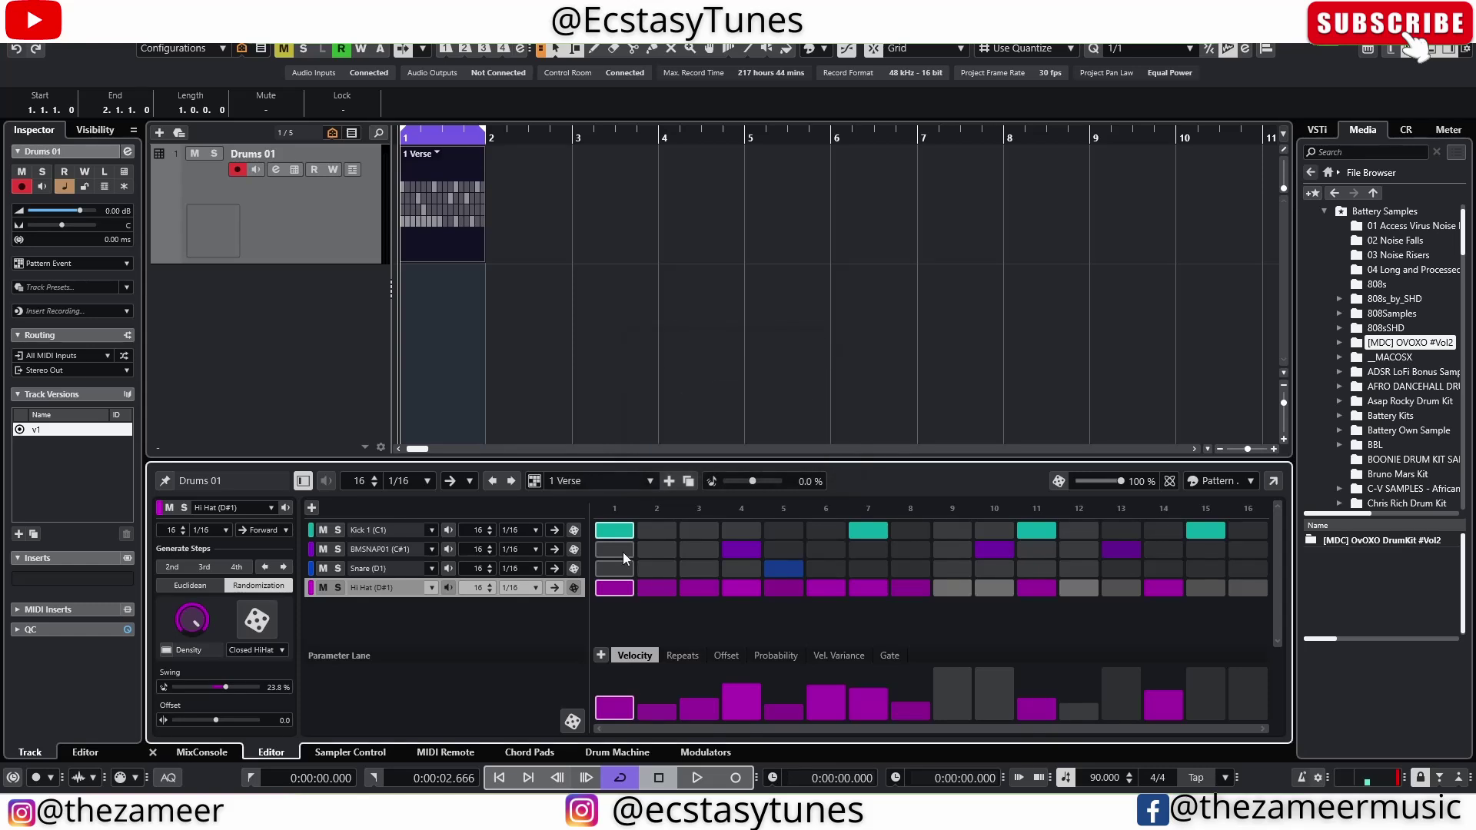
Duplicate the Verse event into bar 2 and extend the cycle range over both bars
left_click(461, 284)
left_click(459, 226)
key("f")
key("Escape")
key("ctrl+d")
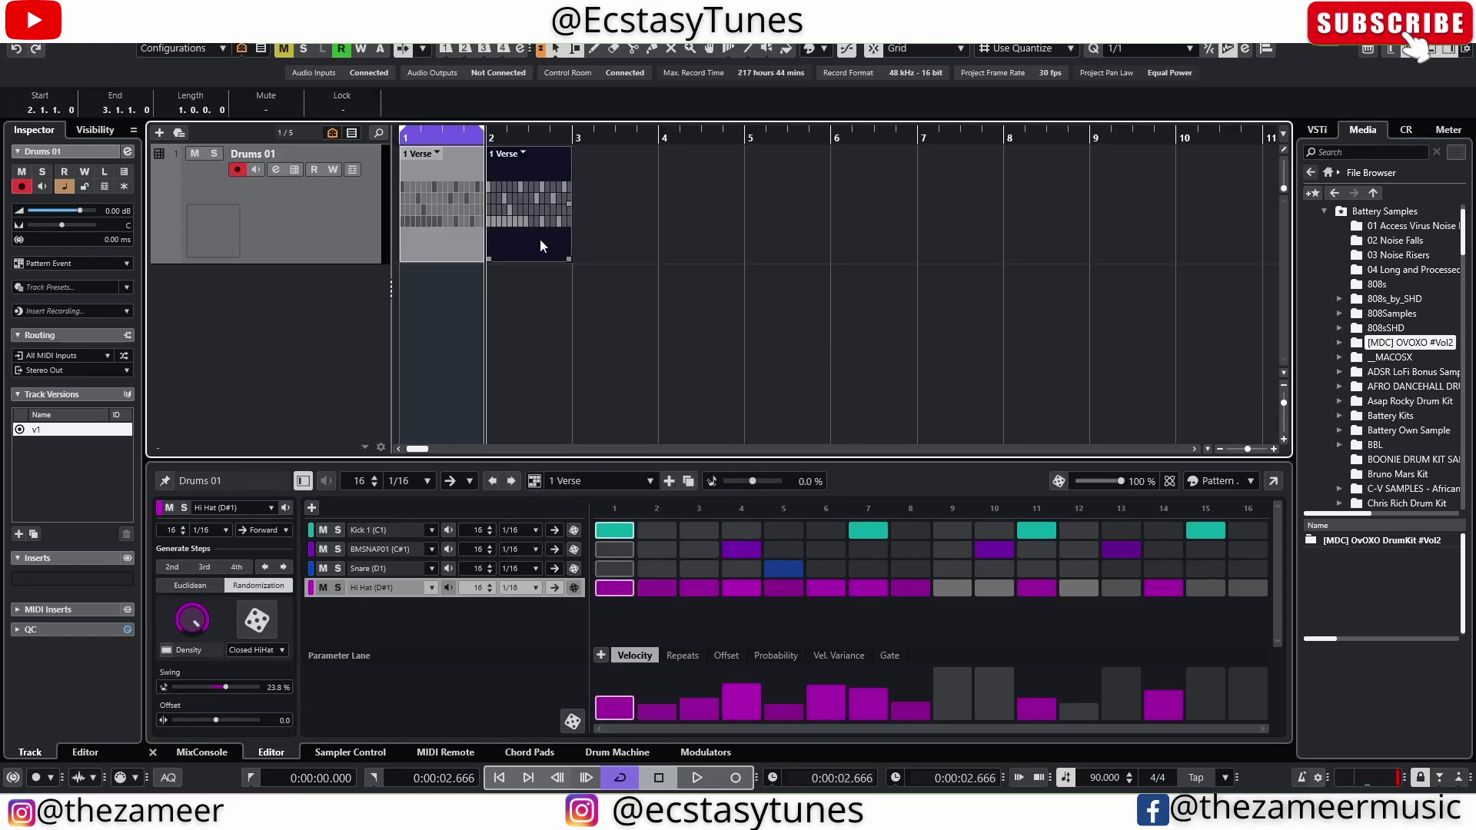
left_click(619, 217)
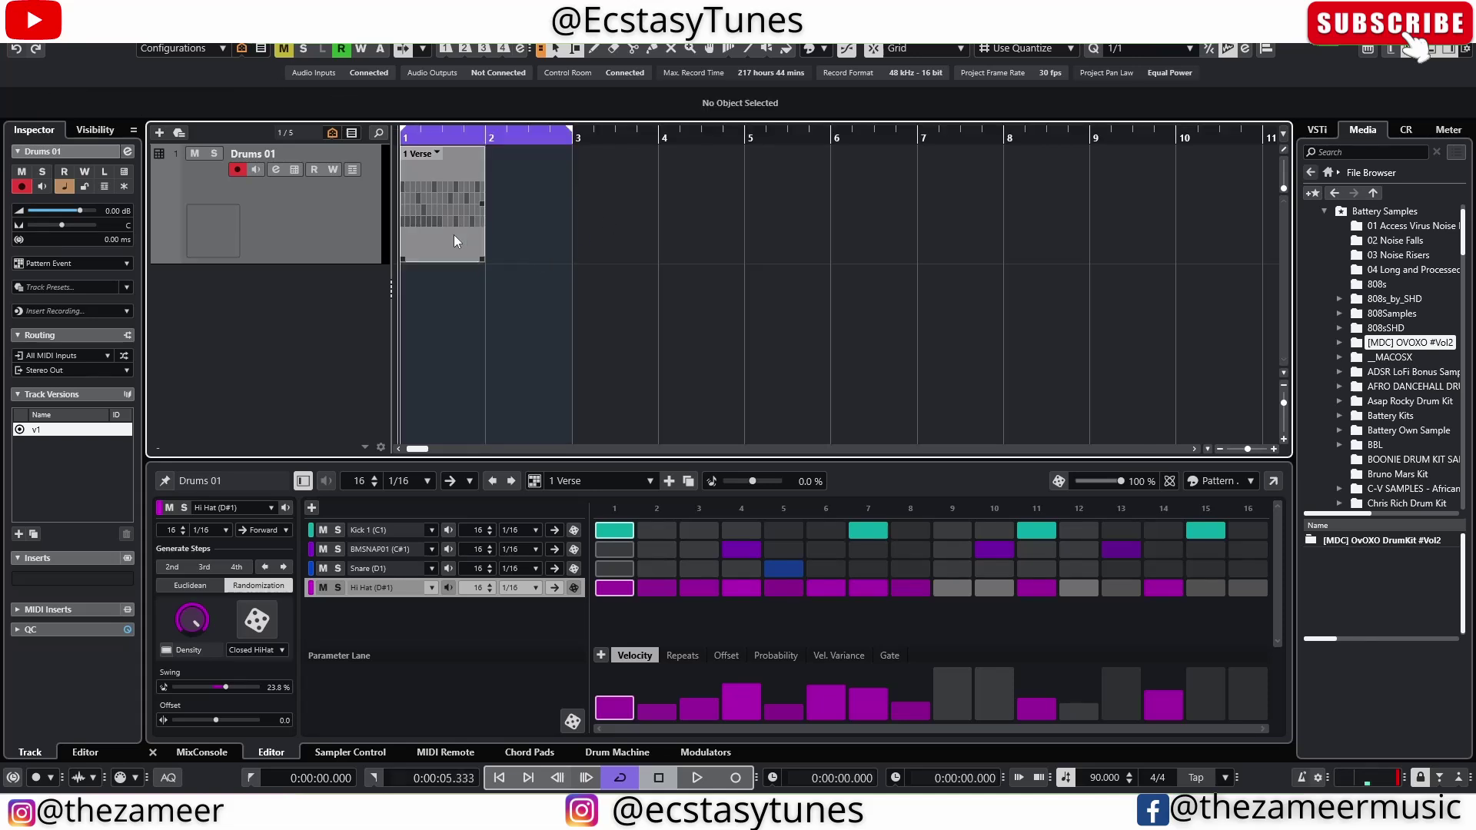
left_click(454, 233)
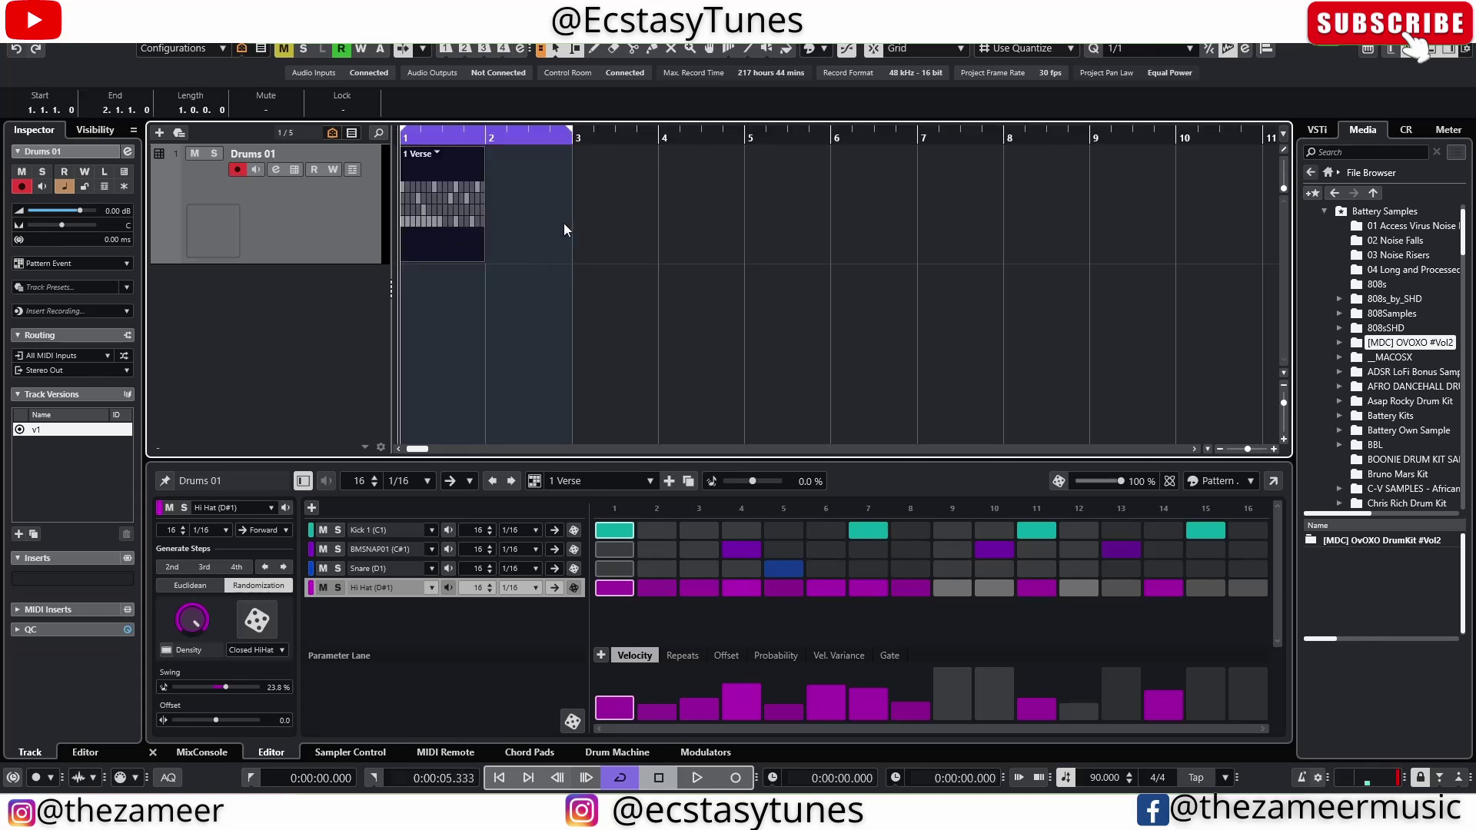
key("ctrl+d")
left_click(604, 224)
Duplicate the Verse pattern as a second pattern for a variation
left_click(524, 154)
key("Escape")
left_click(648, 481)
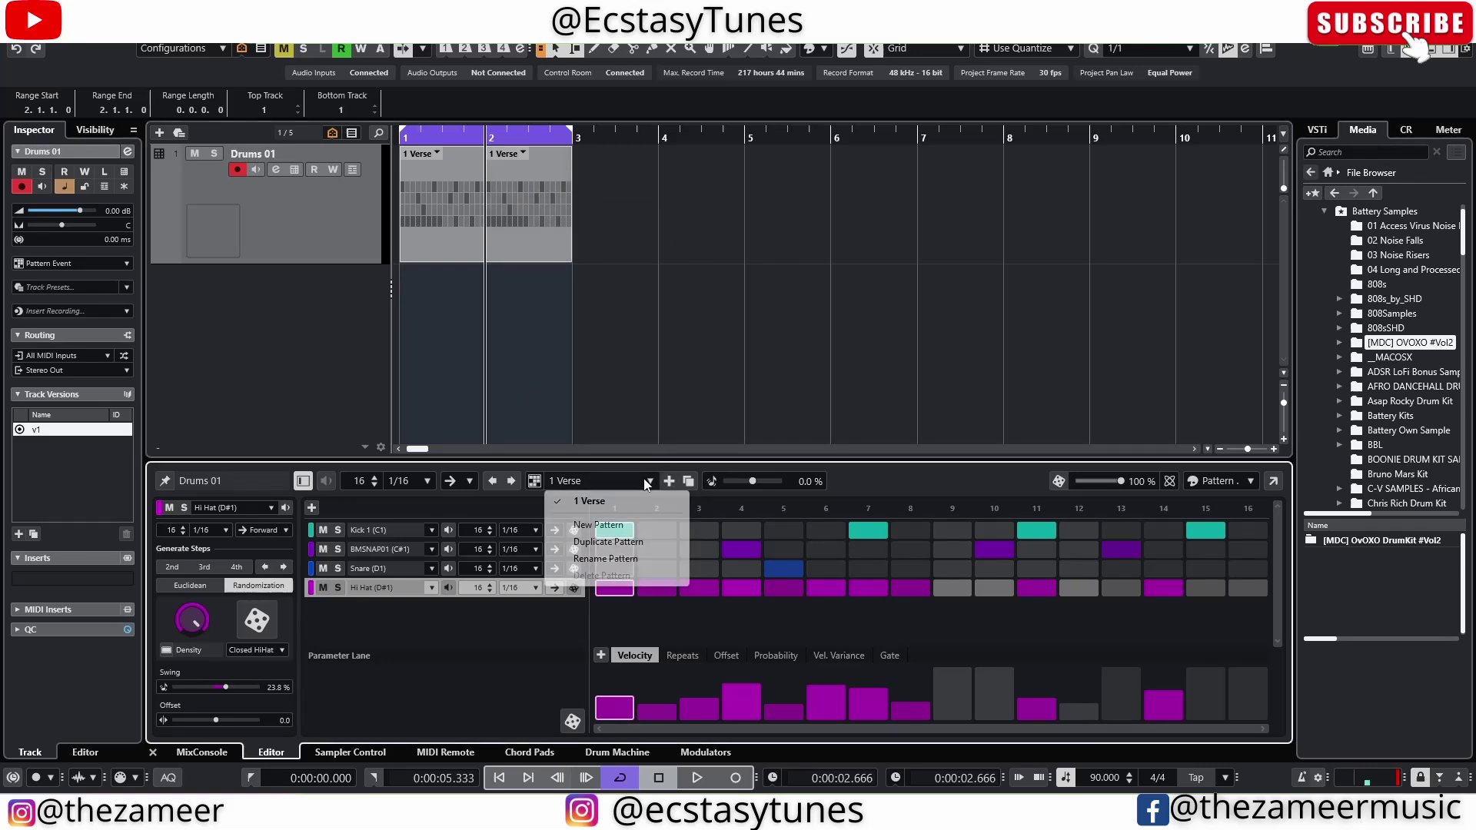
left_click(609, 542)
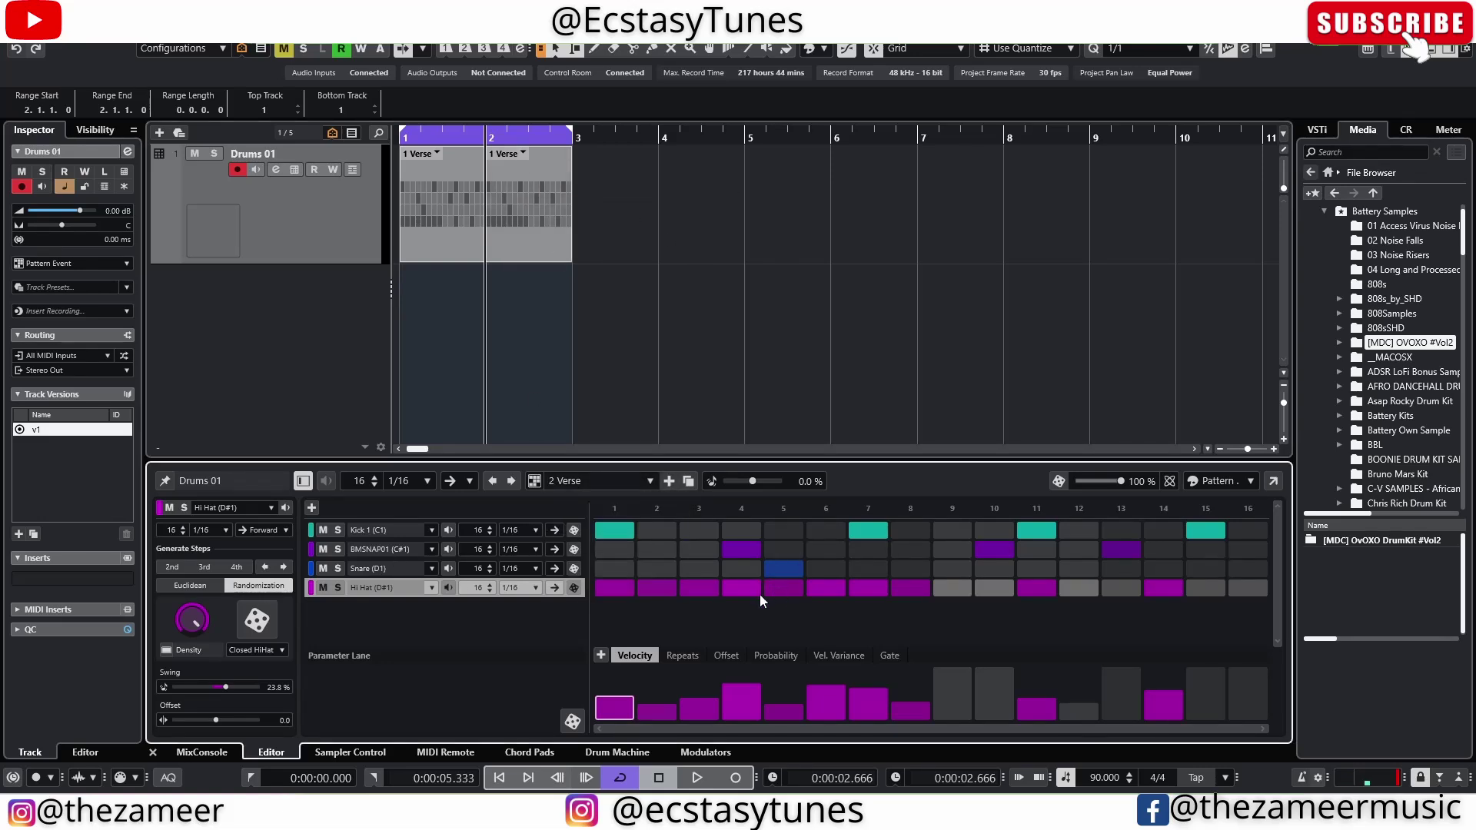
In the duplicated pattern, leave hi-hat hits only on steps 1, 4, 5, 8, 10 and 12, and lower step 10's velocity to about 56
left_click_drag(878, 586, 834, 589)
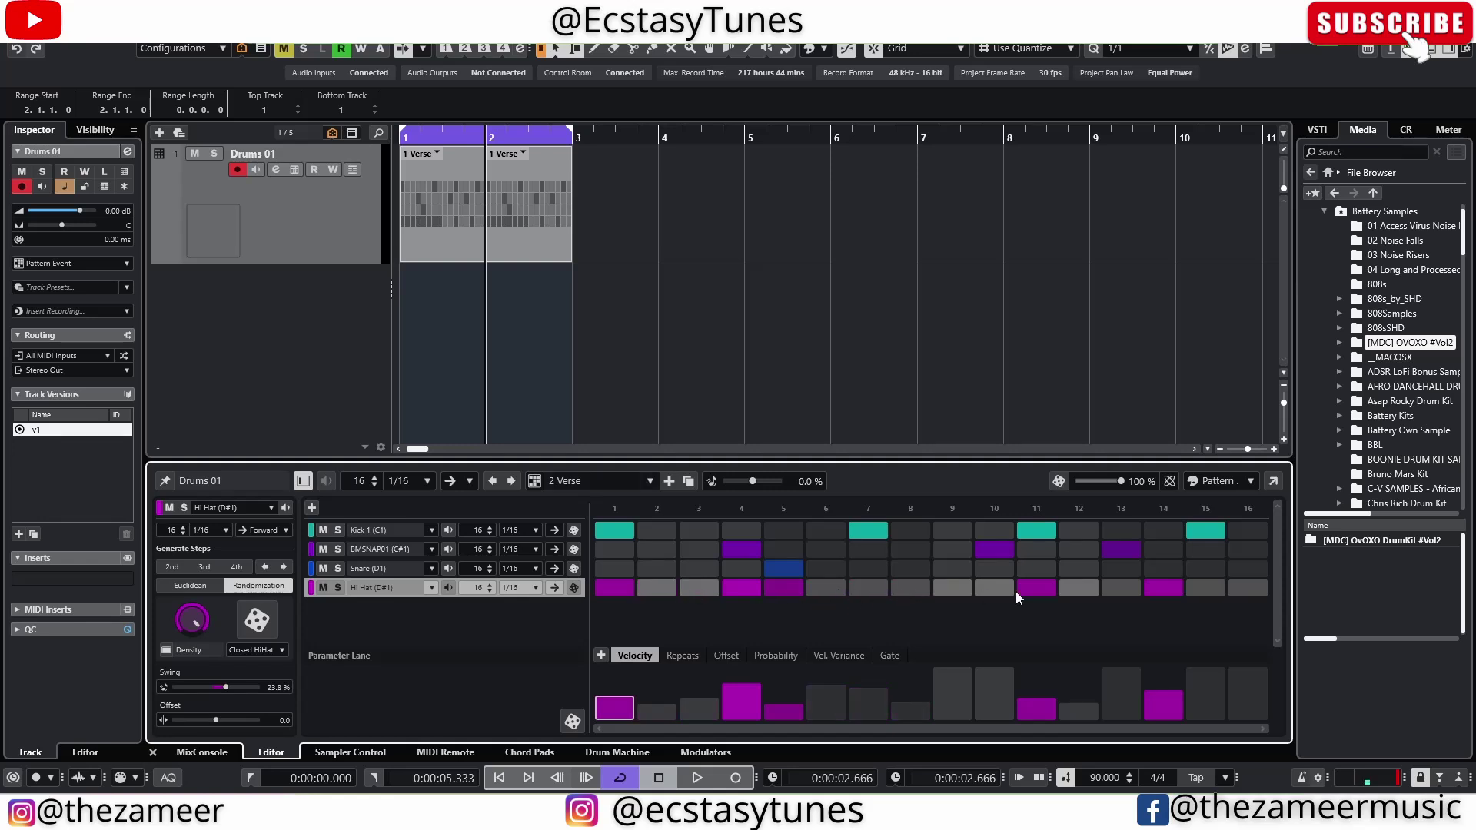
left_click(1164, 587)
left_click(923, 589)
left_click(995, 587)
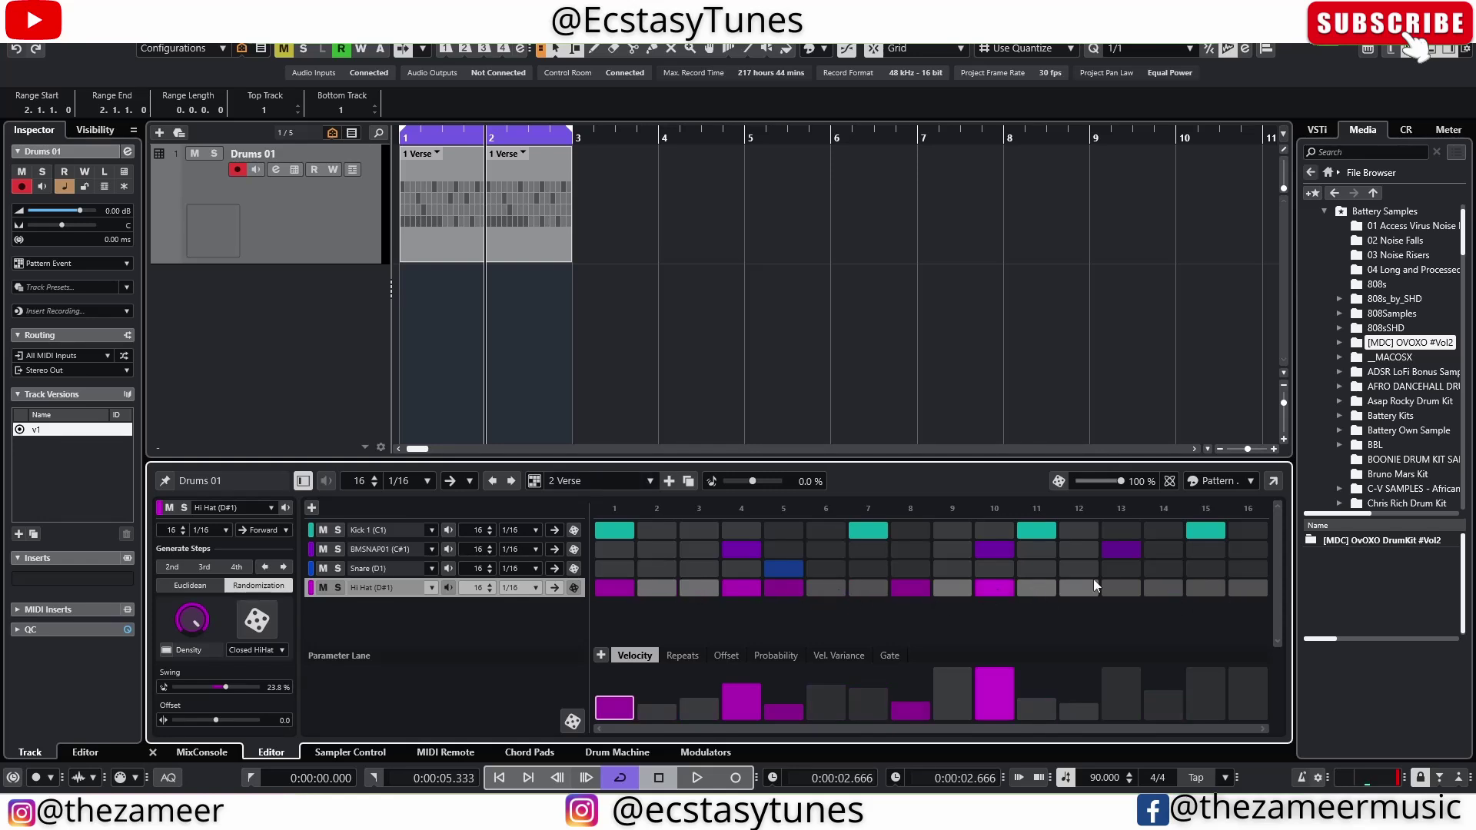
left_click_drag(979, 685, 991, 702)
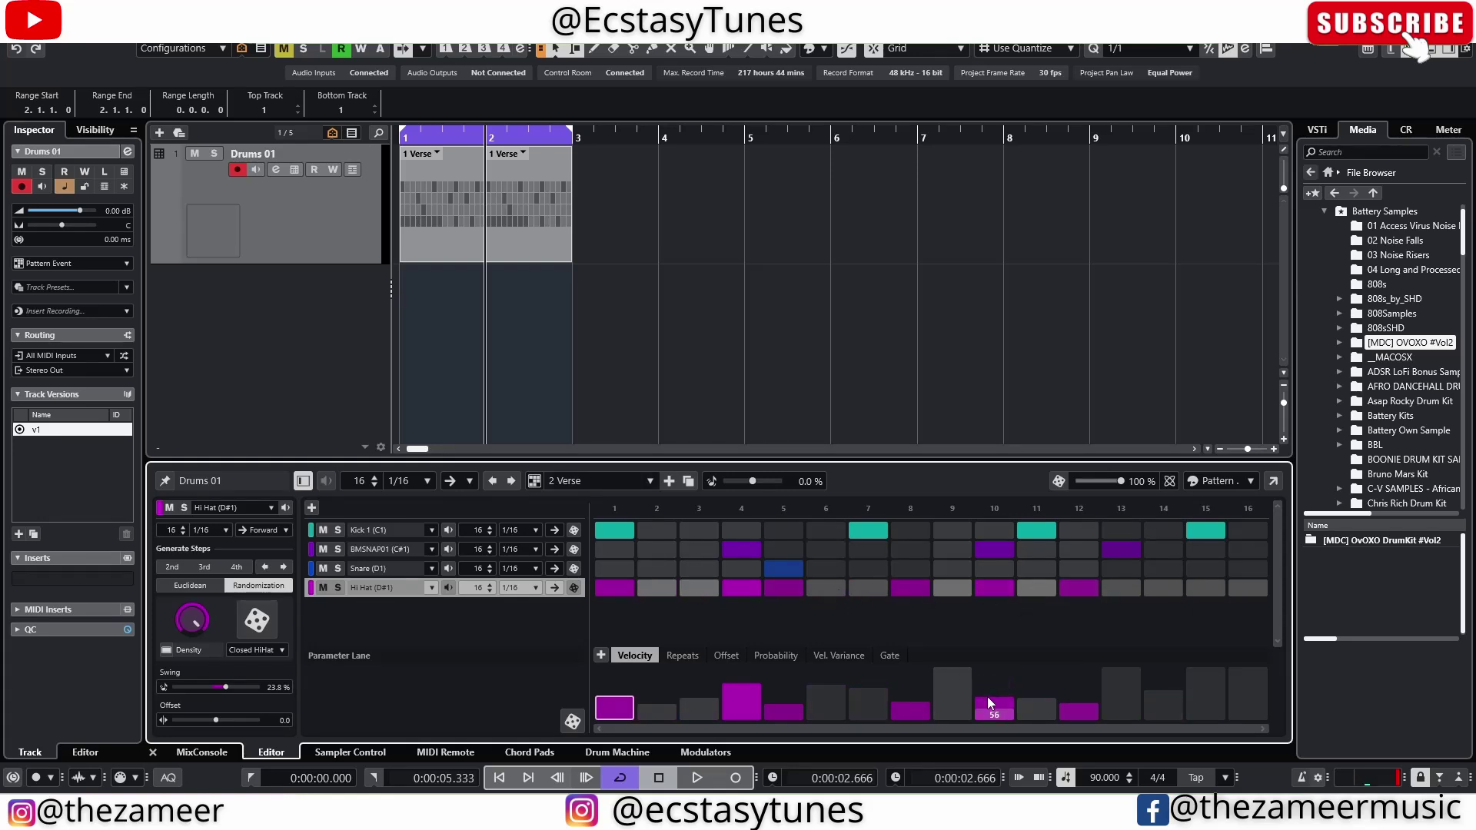
Assign the duplicated second pattern to the bar 2 event and rename that pattern Pre chorus
left_click(523, 153)
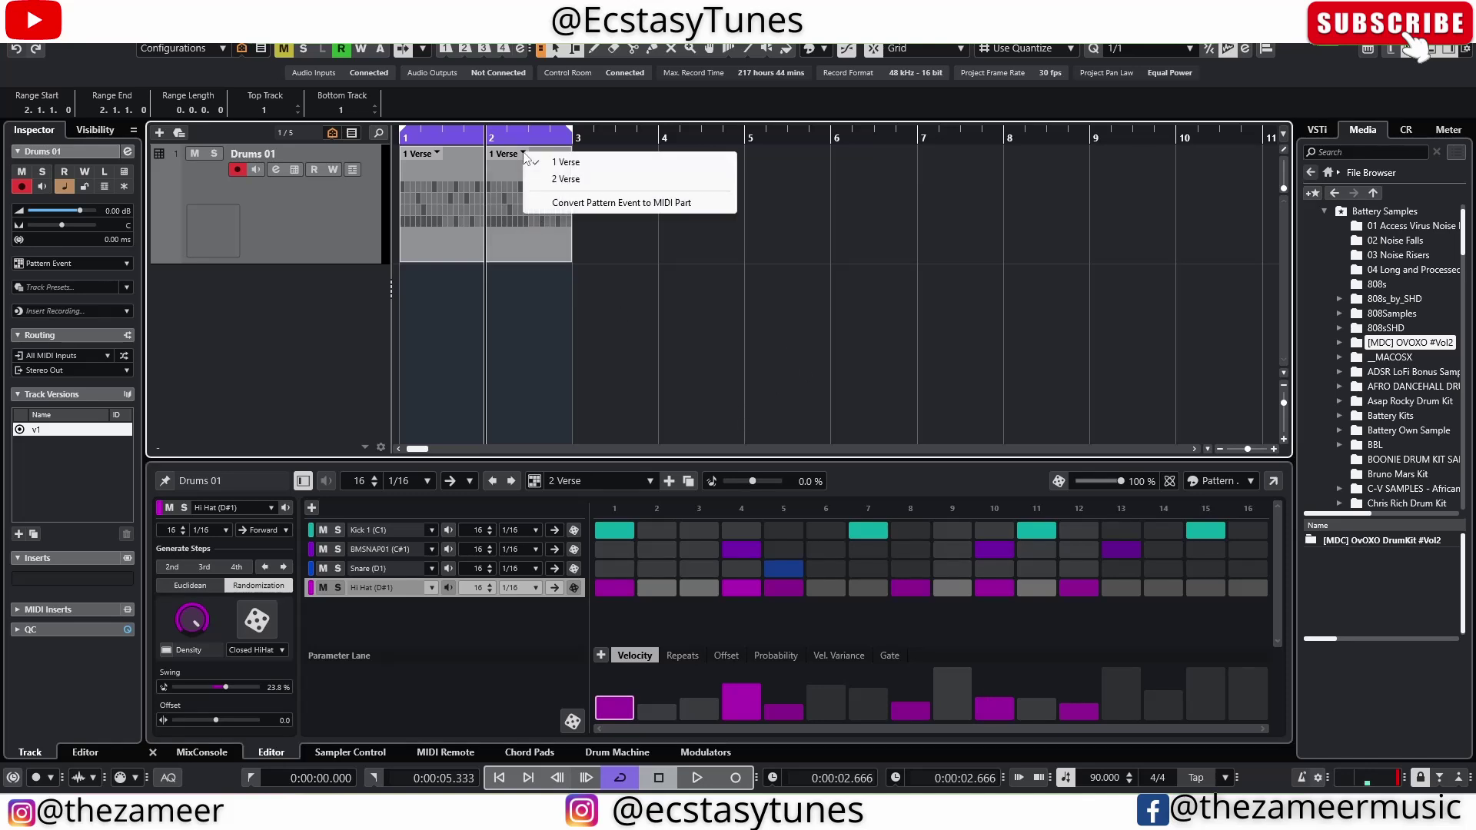
left_click(557, 181)
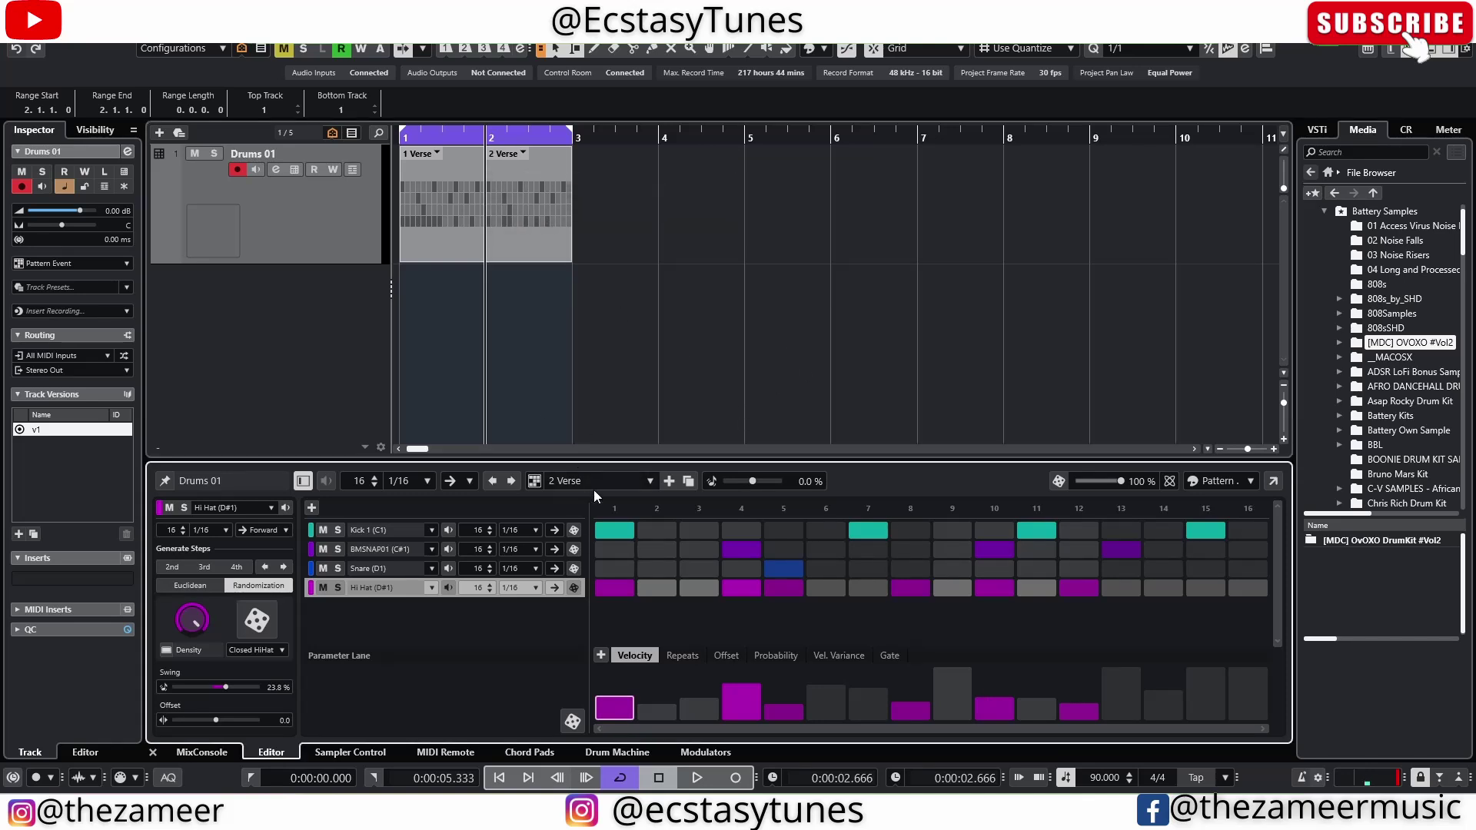
left_click(646, 482)
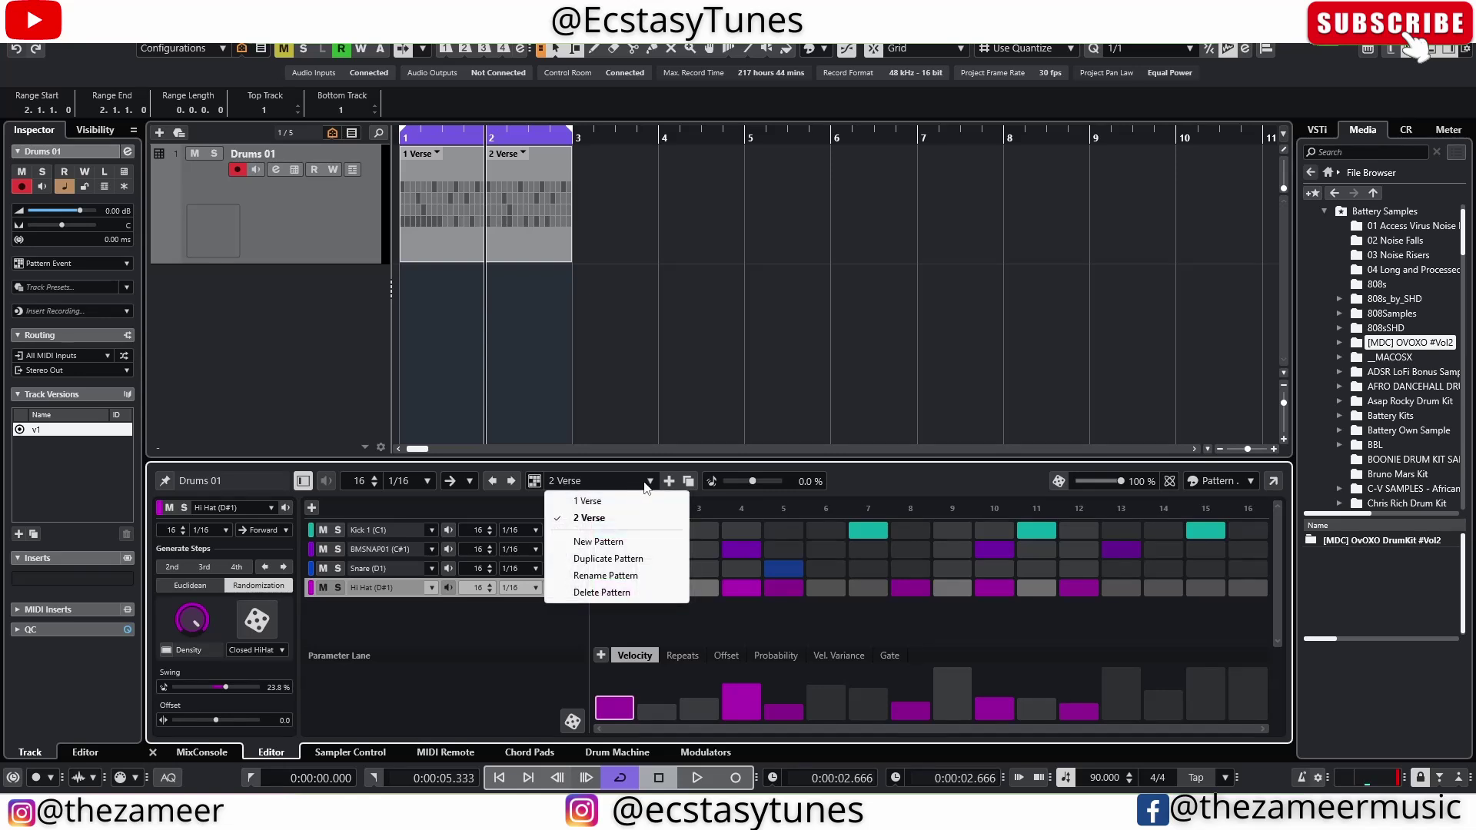
left_click(606, 575)
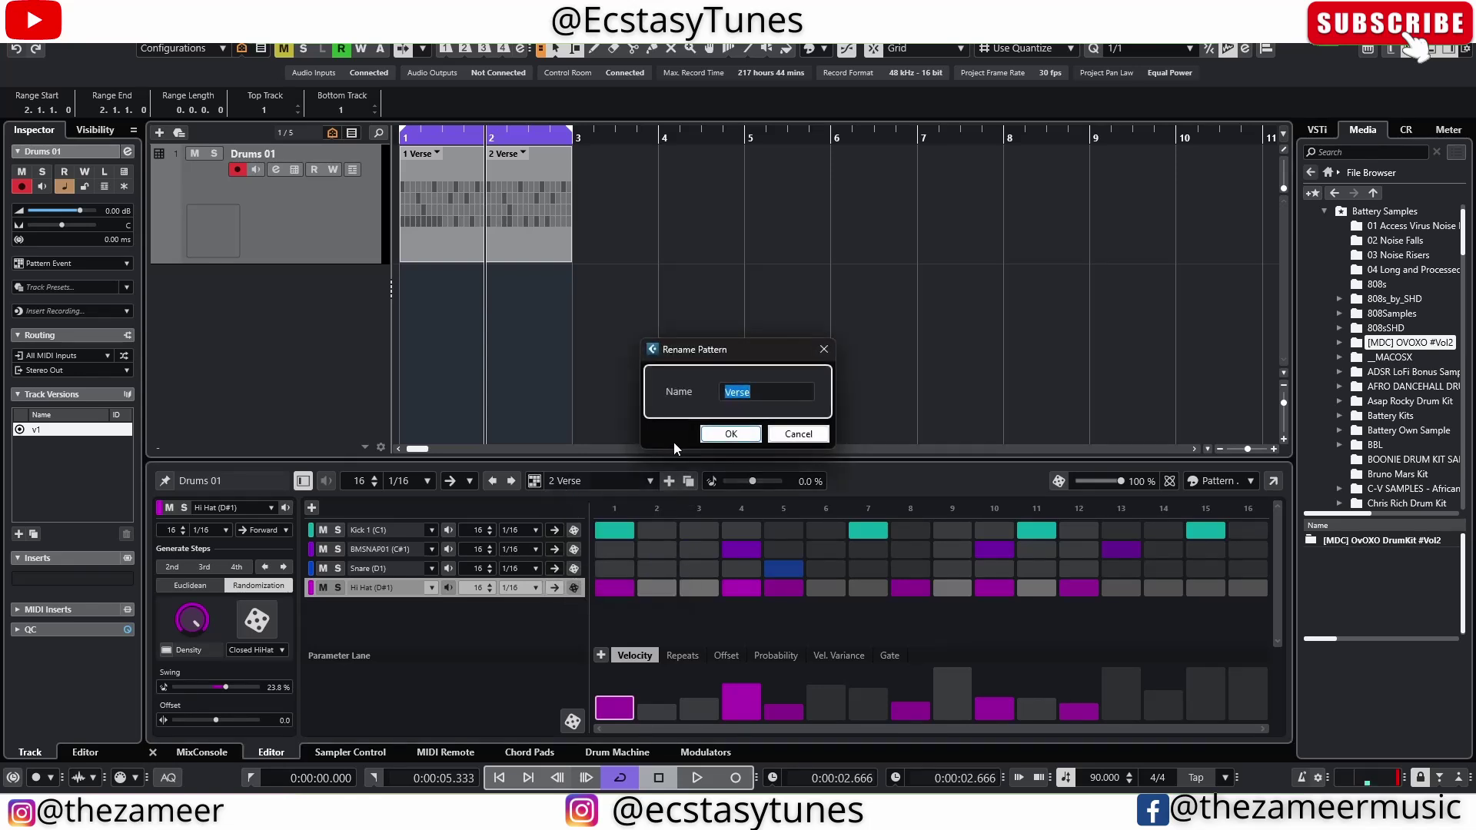
type("Pre choru")
key("Return")
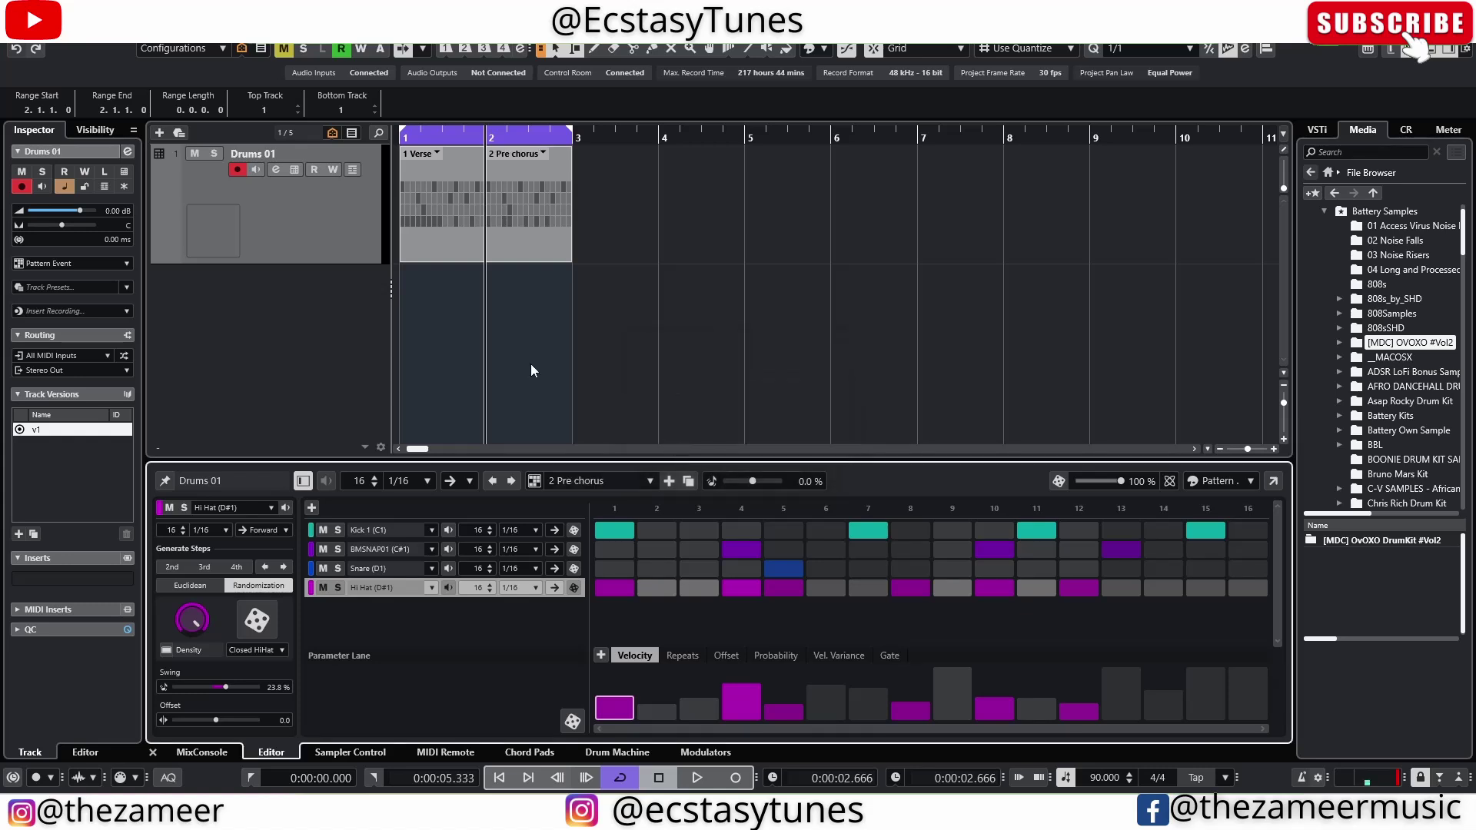
Move the Pre chorus event to bar 4 and fill bars 2 and 3 with duplicates of the Verse event
left_click(530, 363)
left_click_drag(511, 247, 738, 229)
left_click(459, 215)
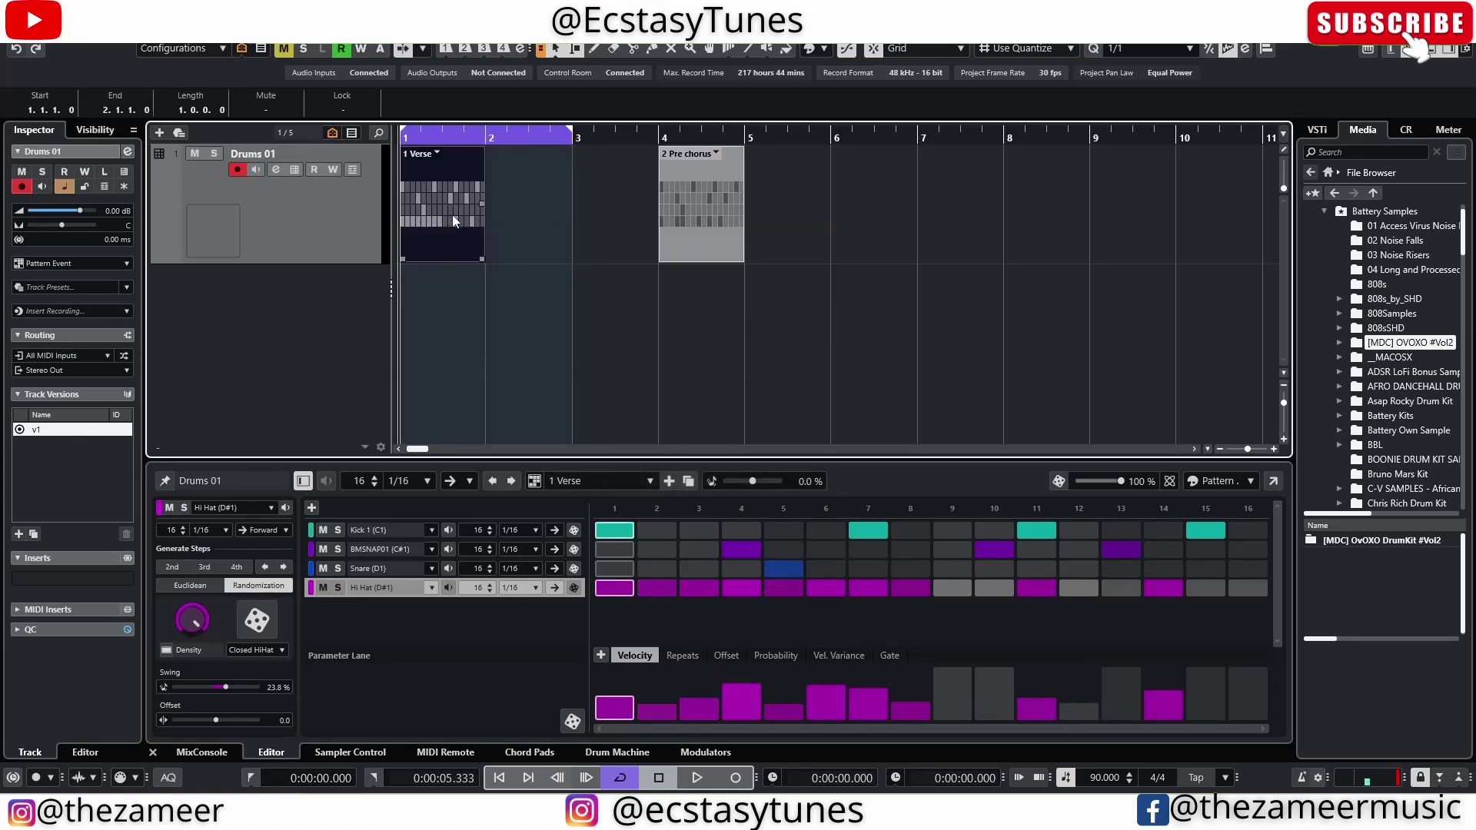
key("ctrl+d")
key("ctrl+f")
left_click(815, 328)
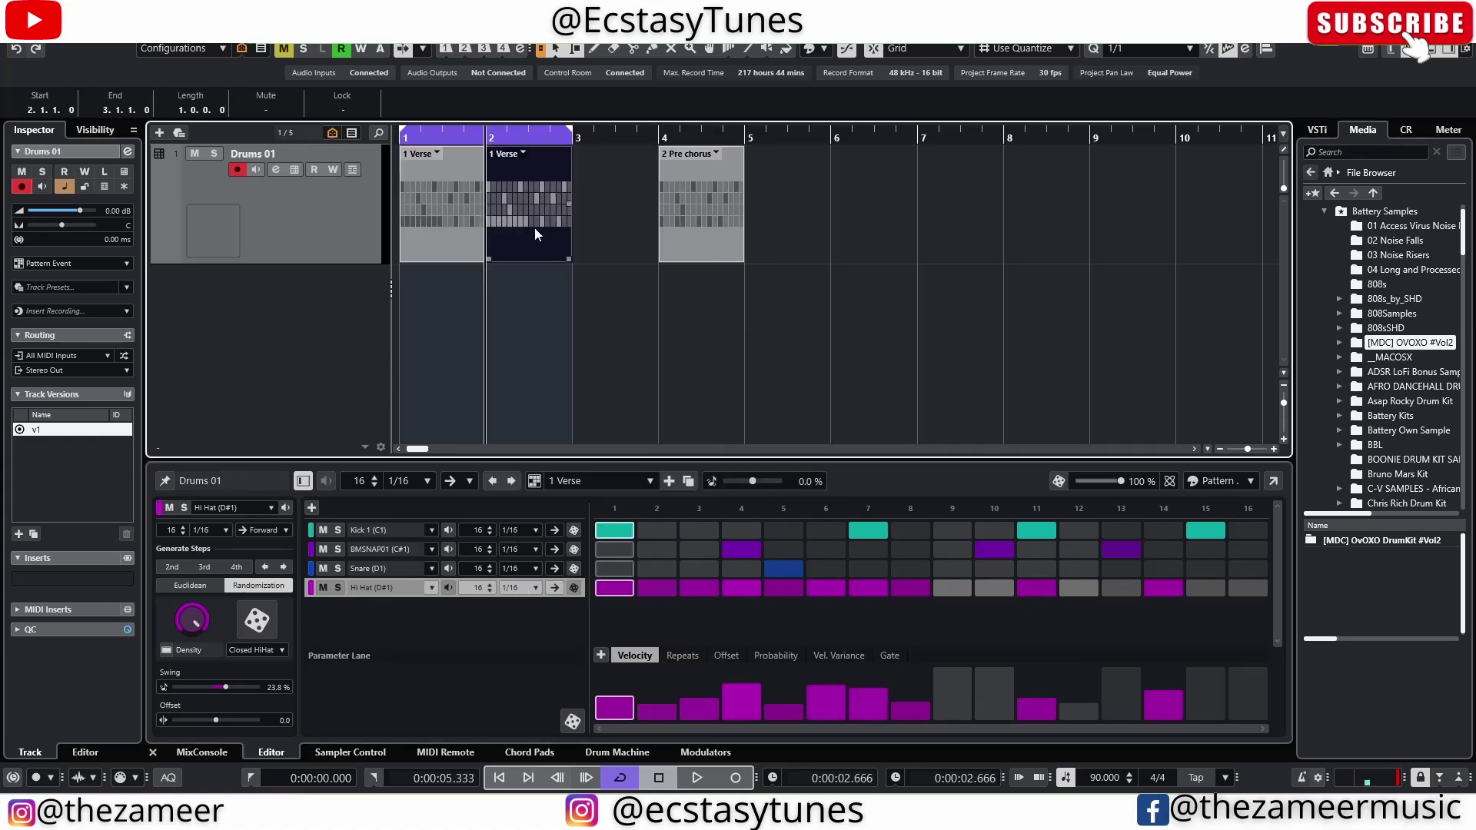
key("ctrl+d")
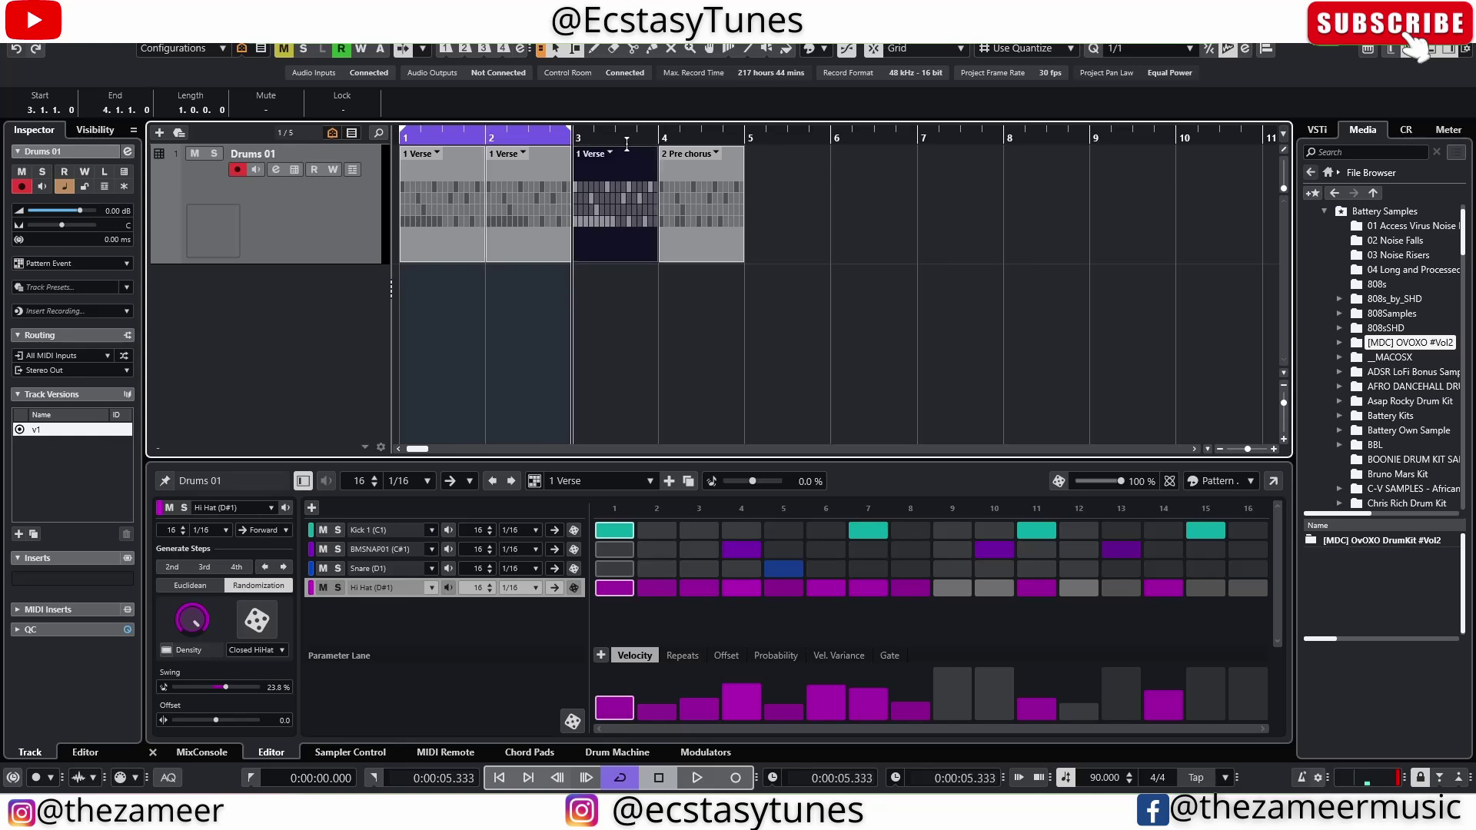
Extend the cycle range over bars 1 to 4 and rename the bar 4 event's pattern to Verse end
left_click(744, 136, "alt")
left_click(823, 243)
left_click(727, 243)
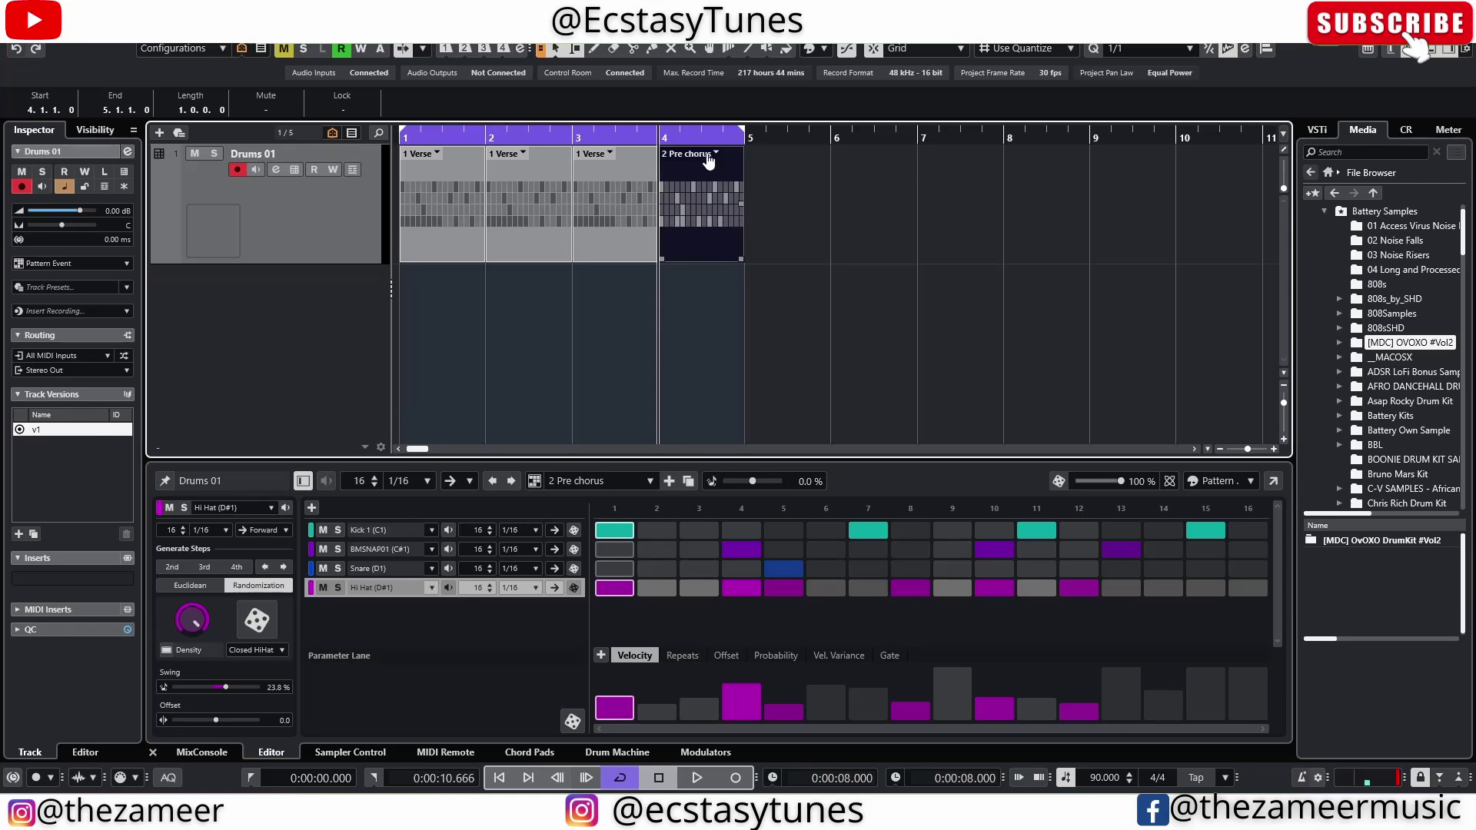
left_click(578, 484)
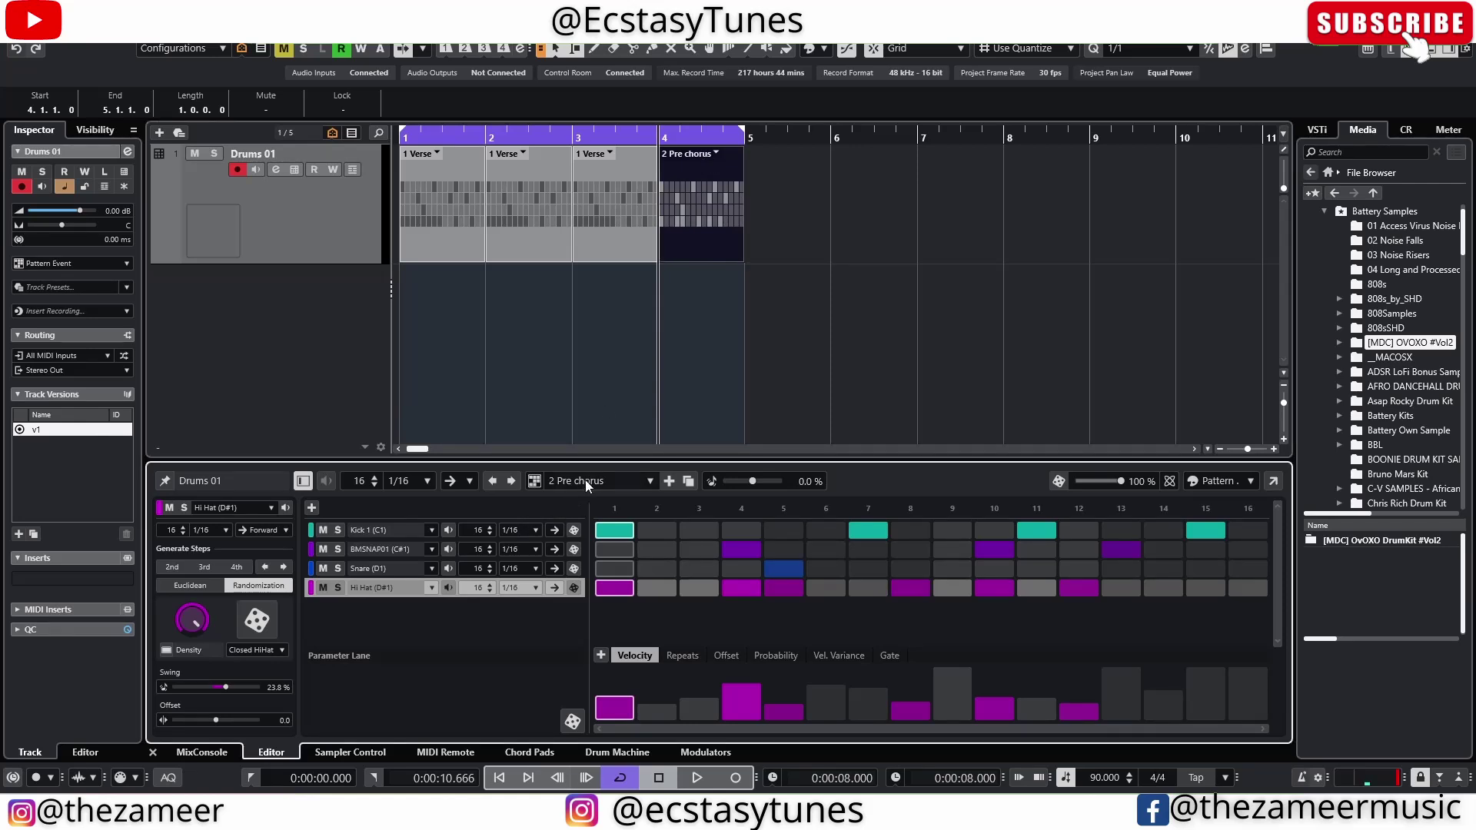
left_click(584, 480)
left_click(613, 576)
type("Verse end")
key("Return")
Select all four drum events and play the arrangement from the start of the project
left_click(639, 306)
left_click_drag(832, 230, 140, 237)
key("period")
key("space")
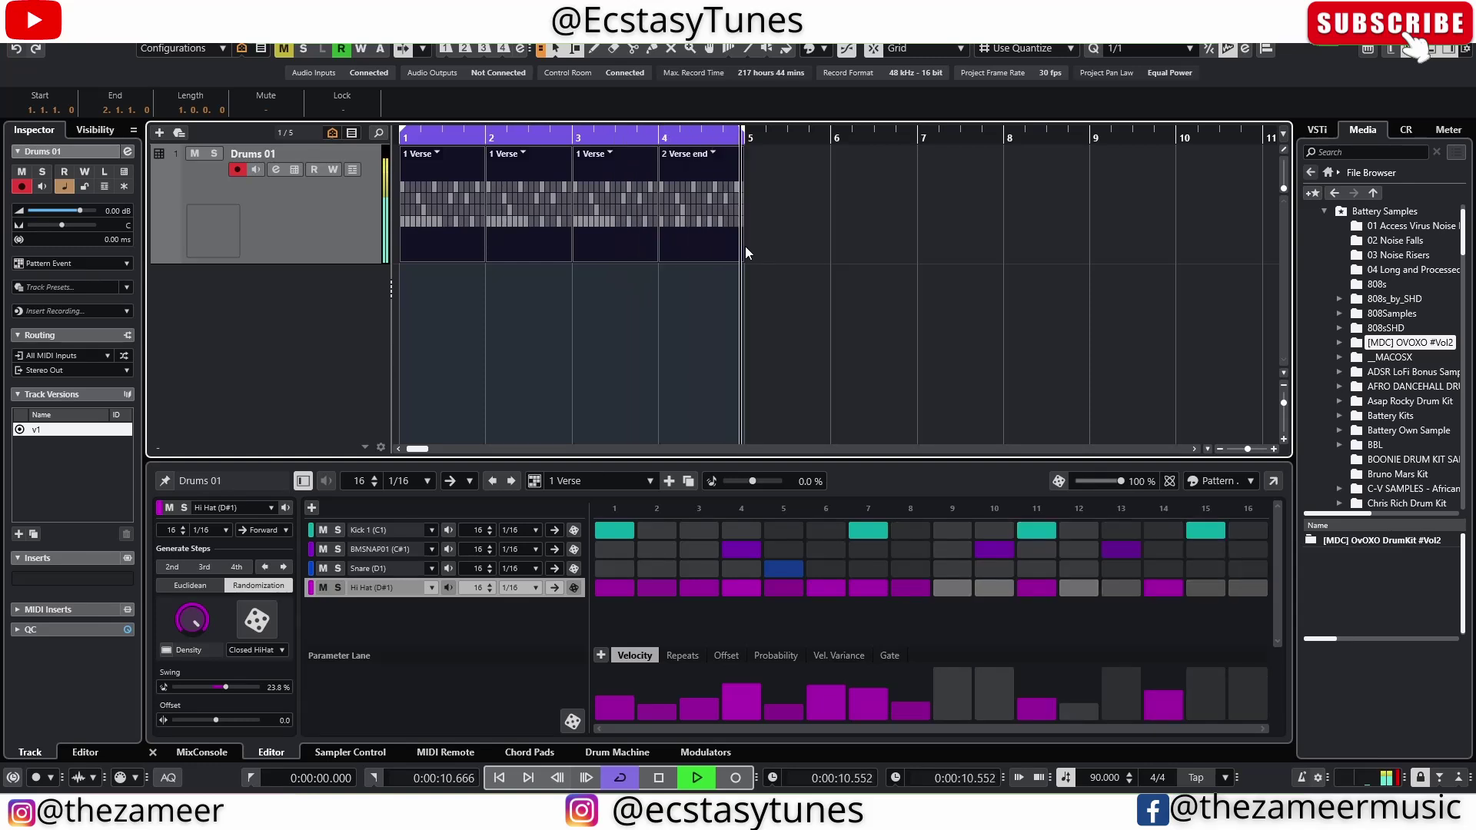
left_click(772, 239)
key("space")
Select the four drum events and change the Drums 01 track color to red
left_click_drag(840, 252, 615, 261)
left_click(164, 205)
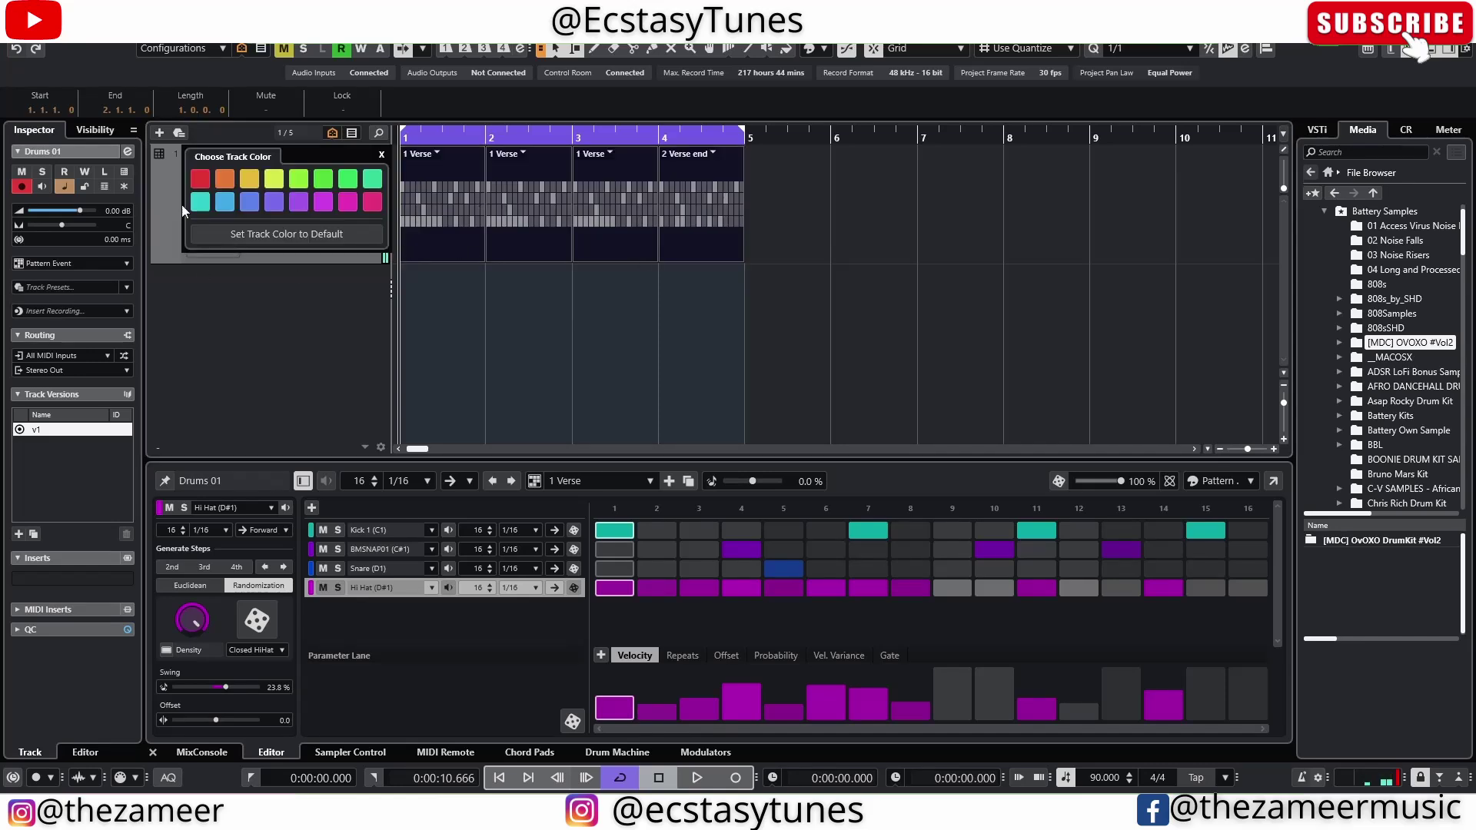
left_click(199, 182)
Duplicate the four selected events into bars 5 to 8 and extend the cycle range over all eight bars
key("ctrl+d")
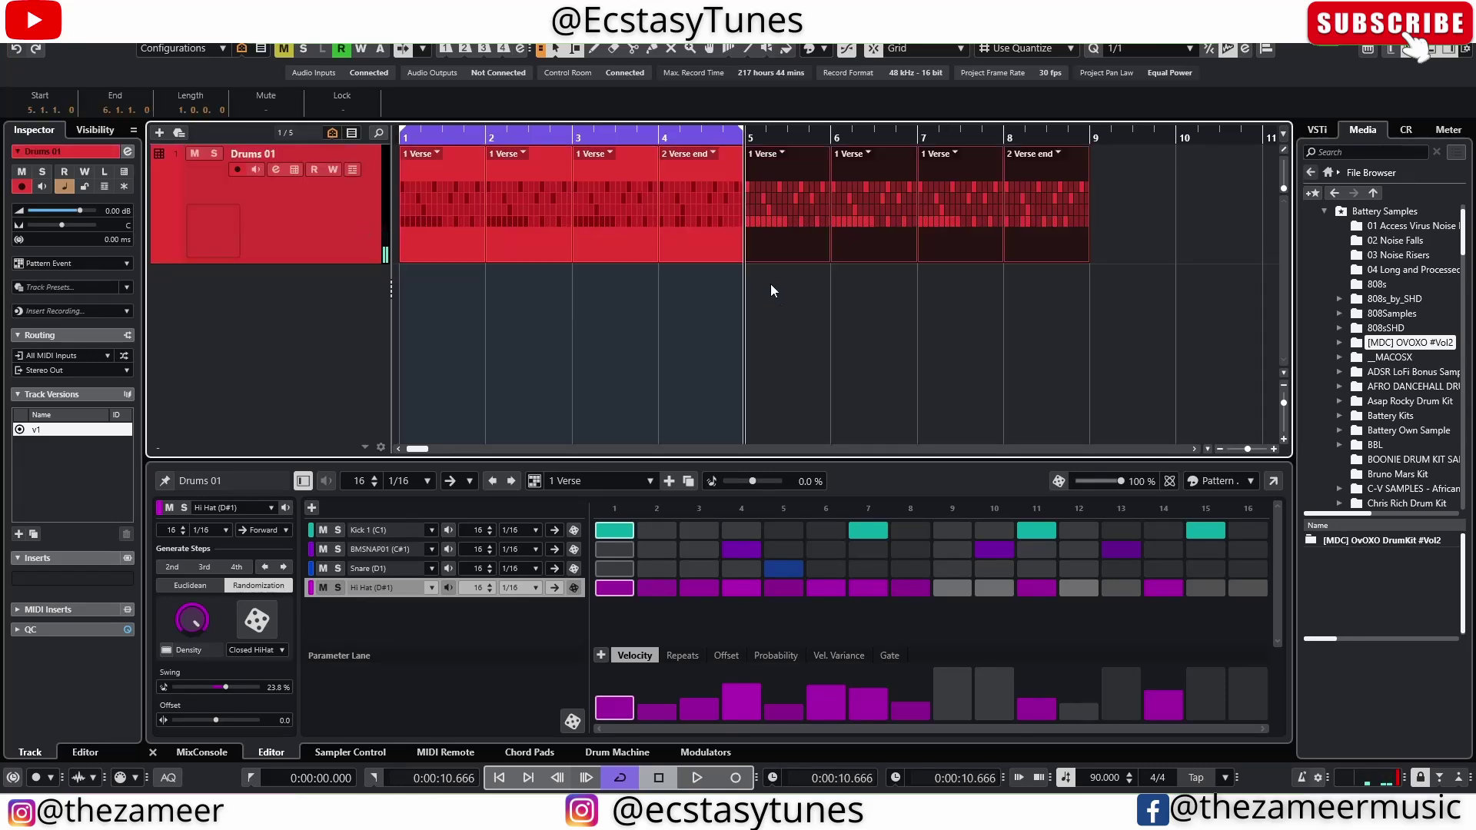
key("g")
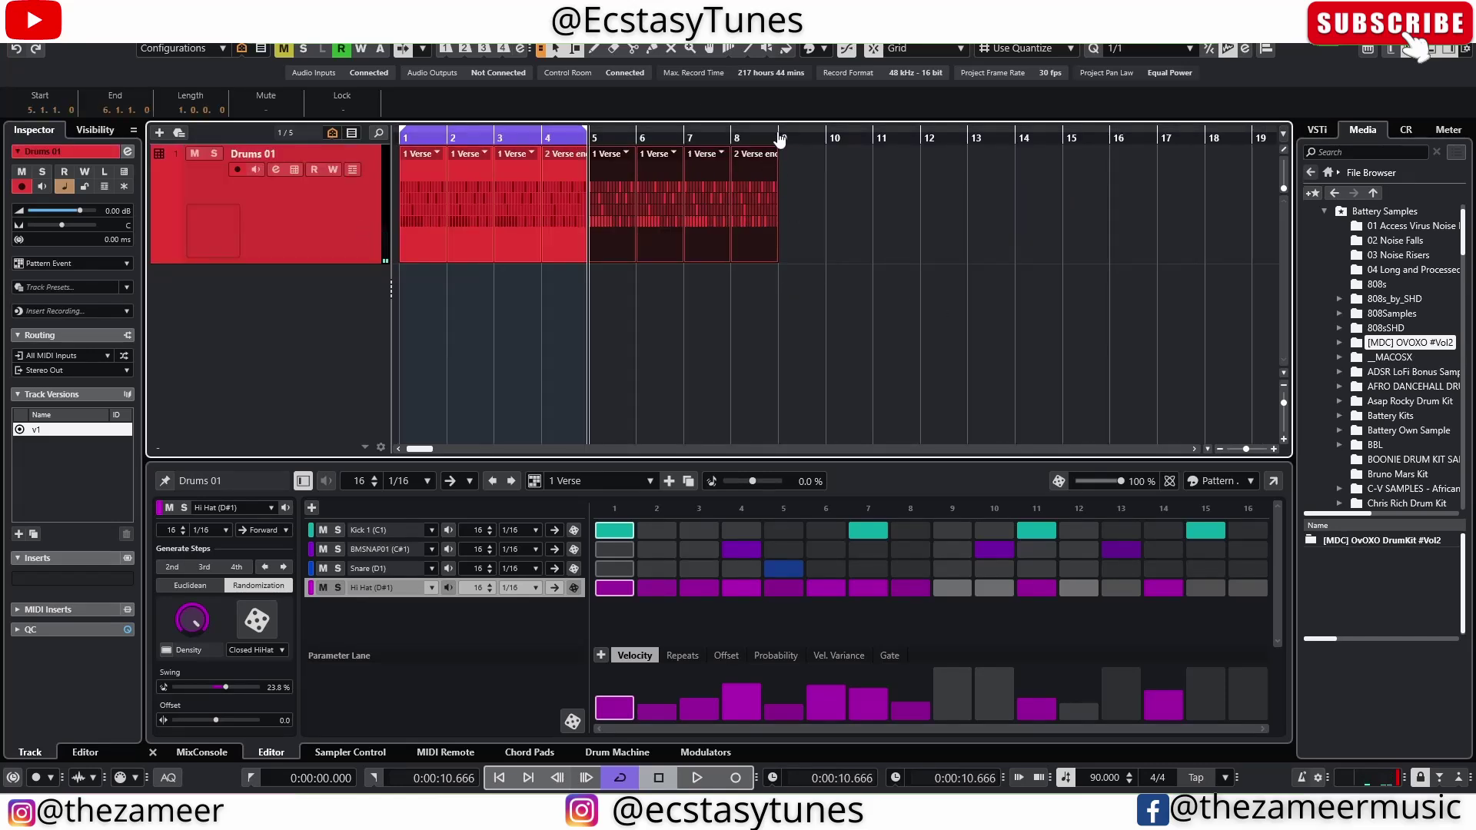
left_click(778, 138, "alt")
key("Up")
Duplicate the bar 8 event's Verse end pattern and rename the copy Verse end A
left_click(836, 187)
left_click(746, 183)
left_click(758, 231)
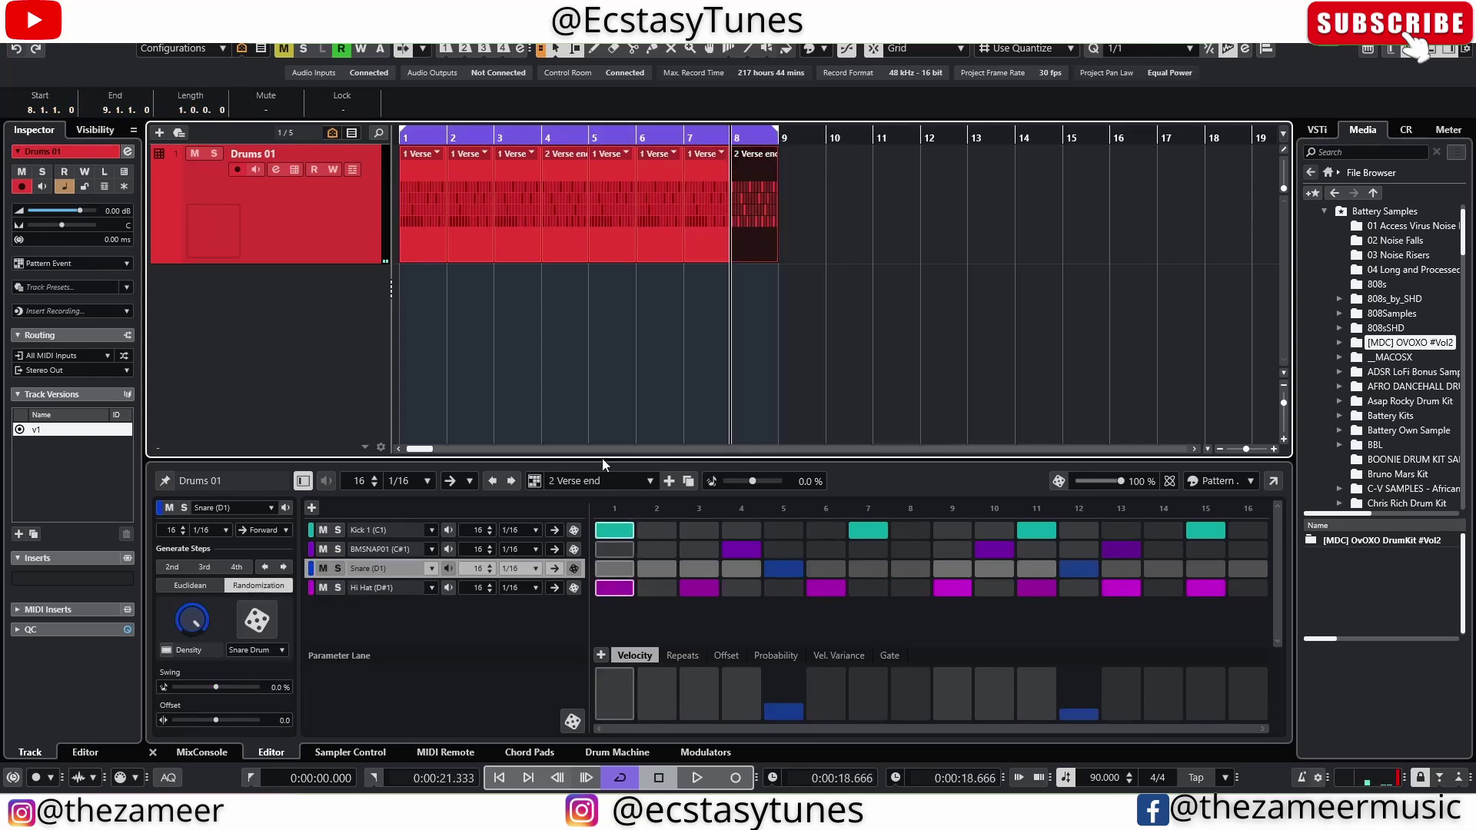
left_click(645, 486)
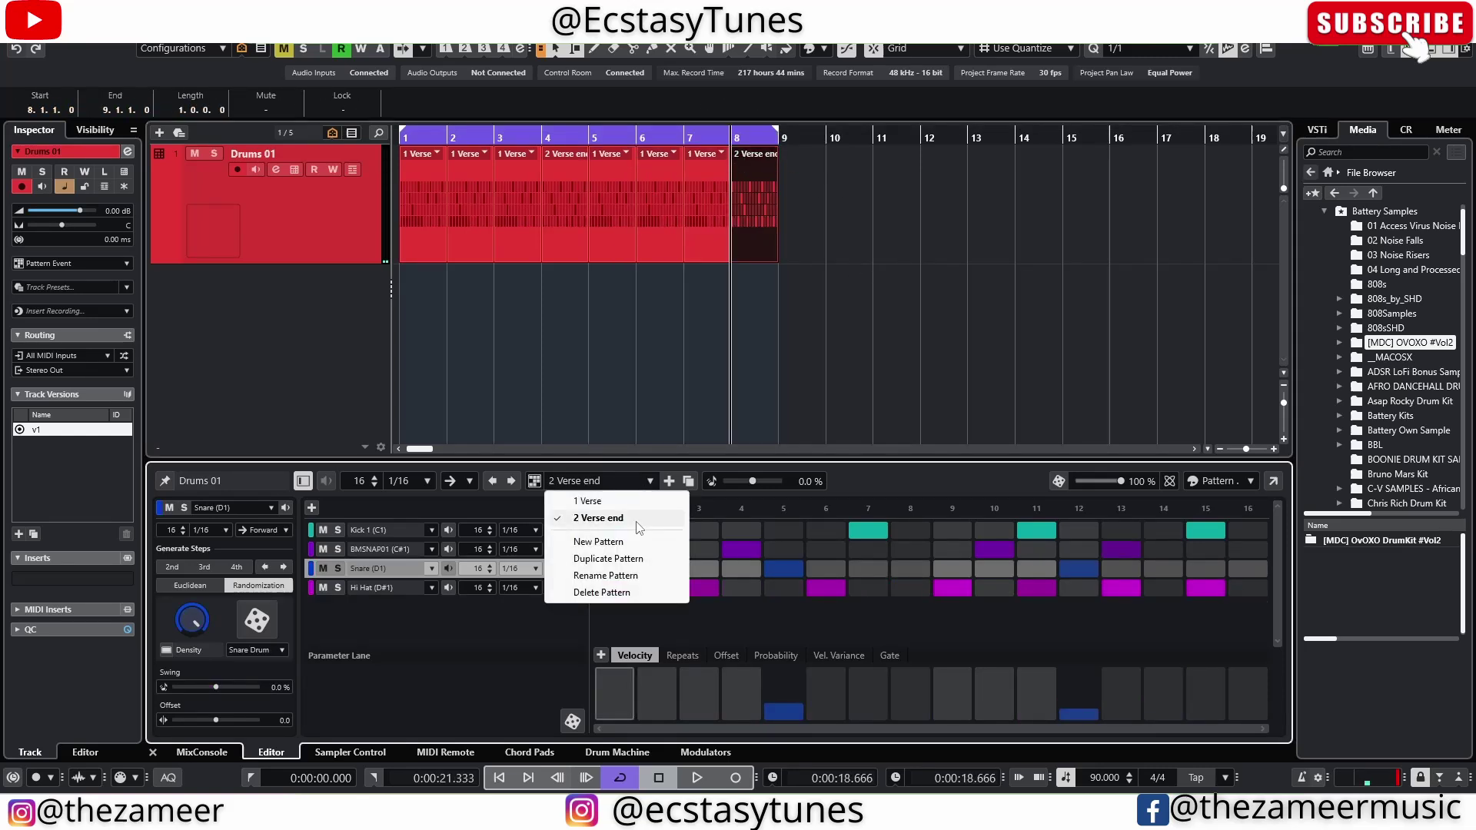
left_click(594, 556)
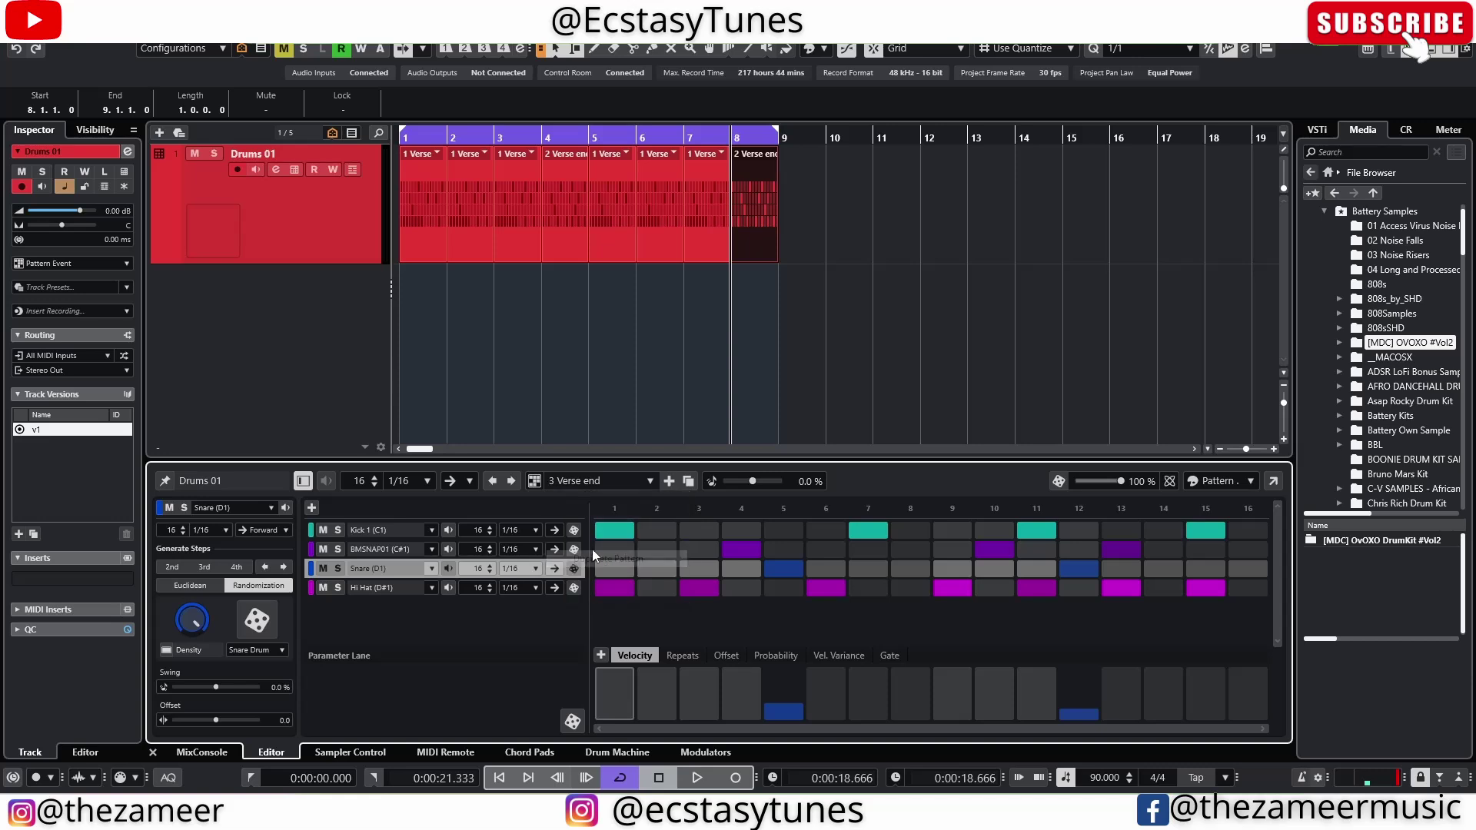
left_click(650, 481)
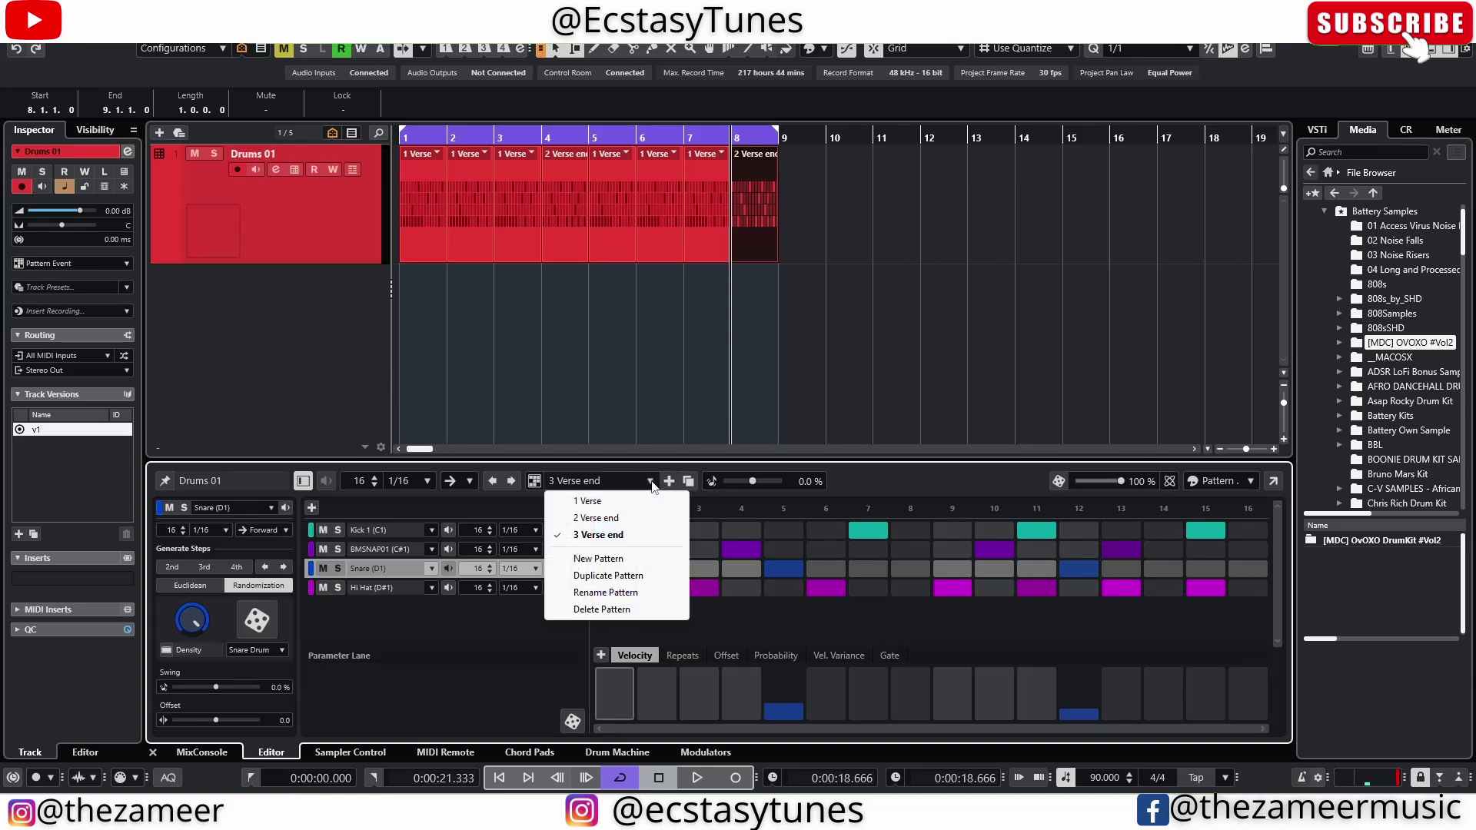
left_click(596, 593)
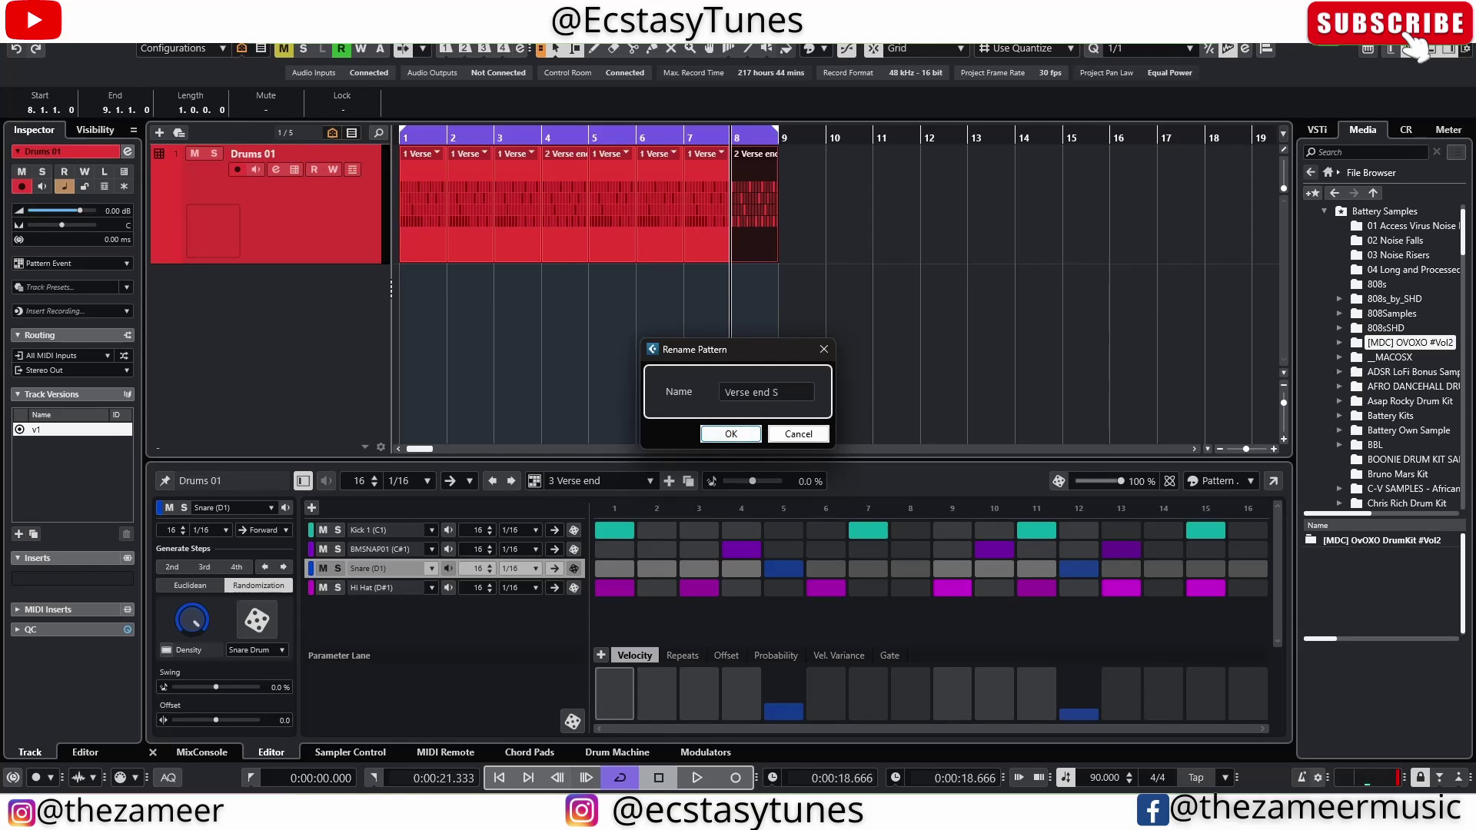
key("Return")
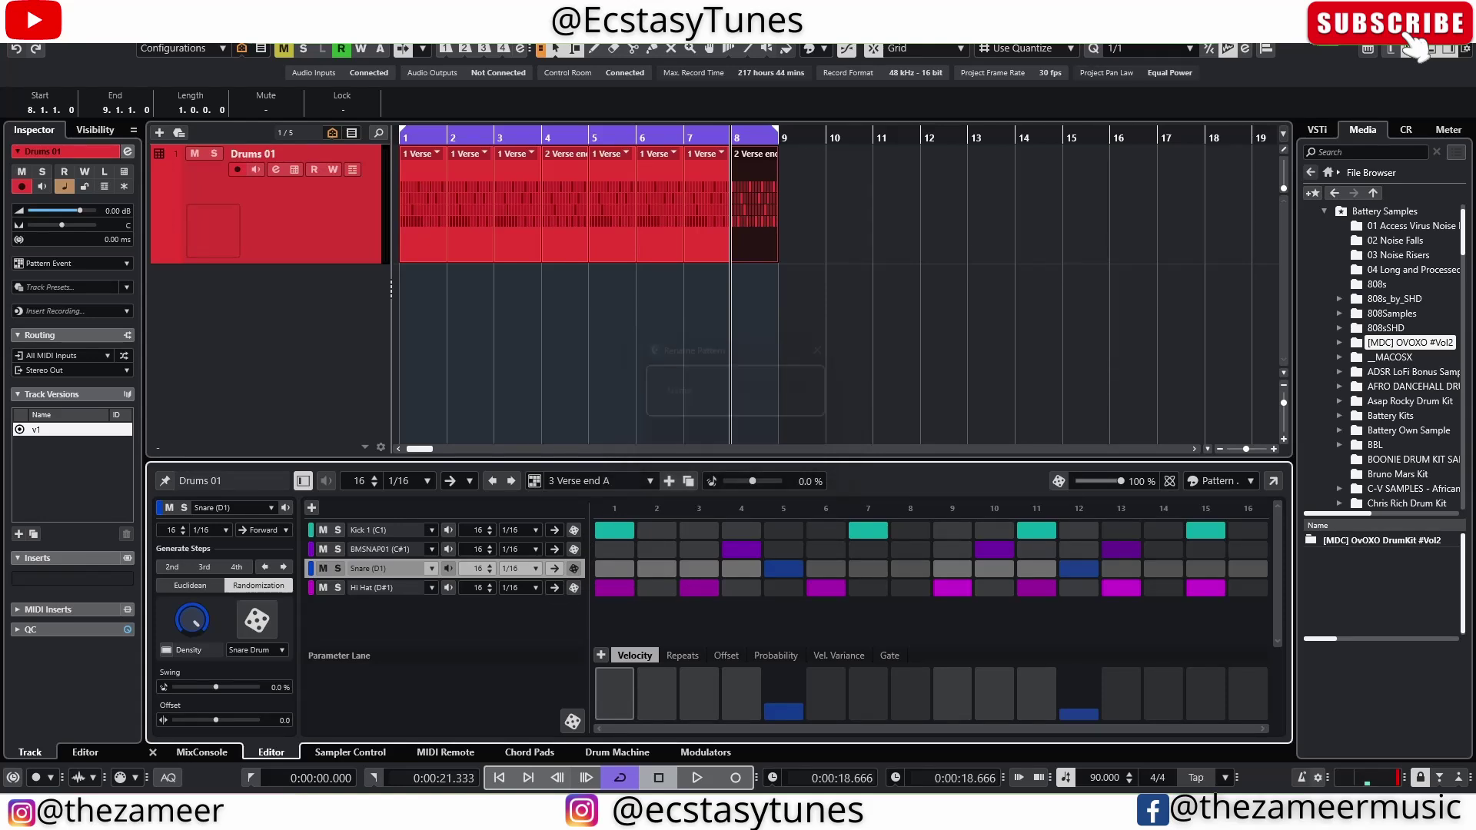
Remove all hi-hat hits from the Verse end A pattern and assign that pattern to the bar 8 event
left_click(702, 584)
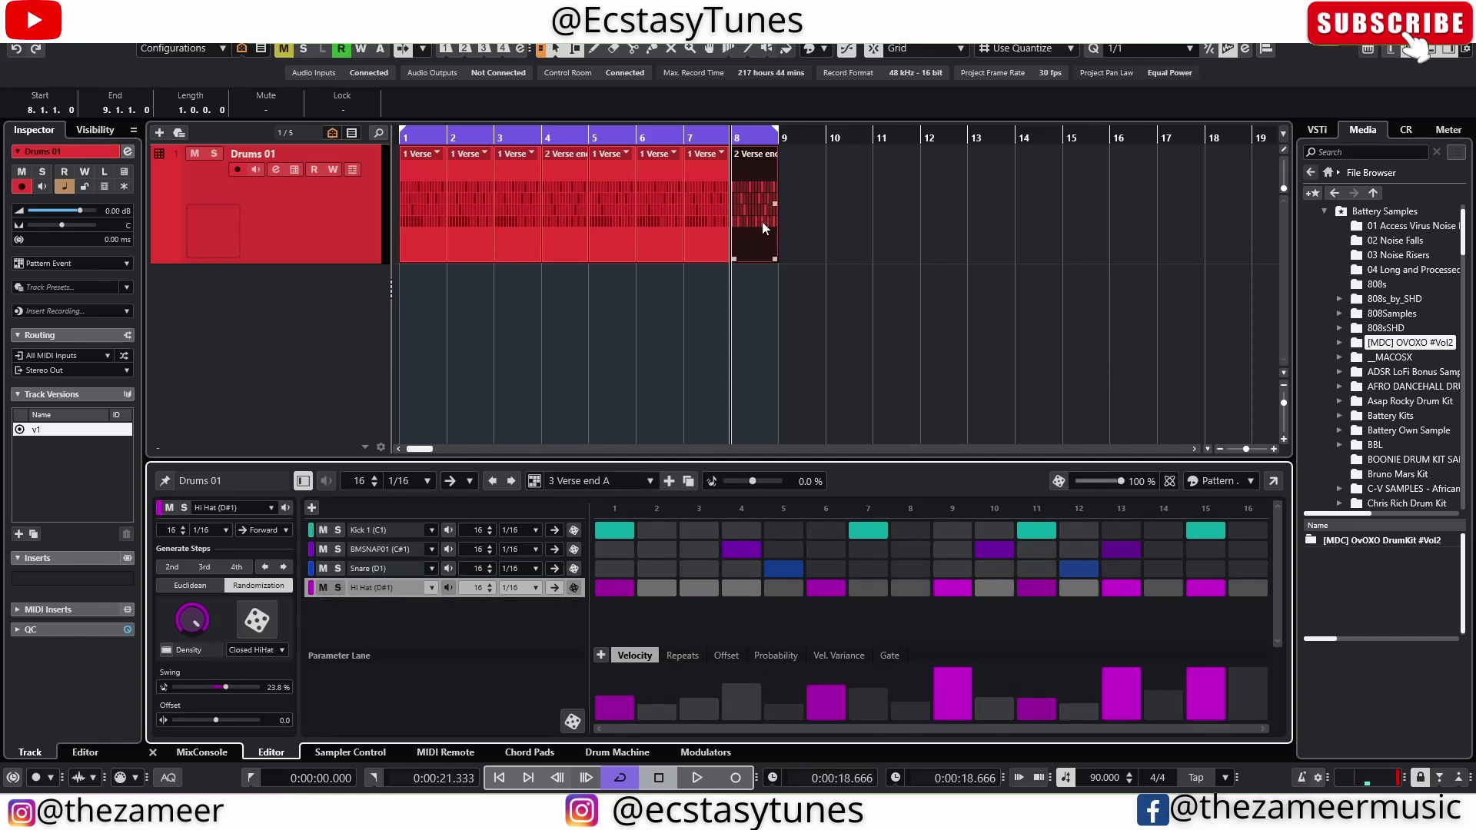
left_click_drag(615, 595, 1210, 582)
left_click(889, 307)
key("ctrl+a")
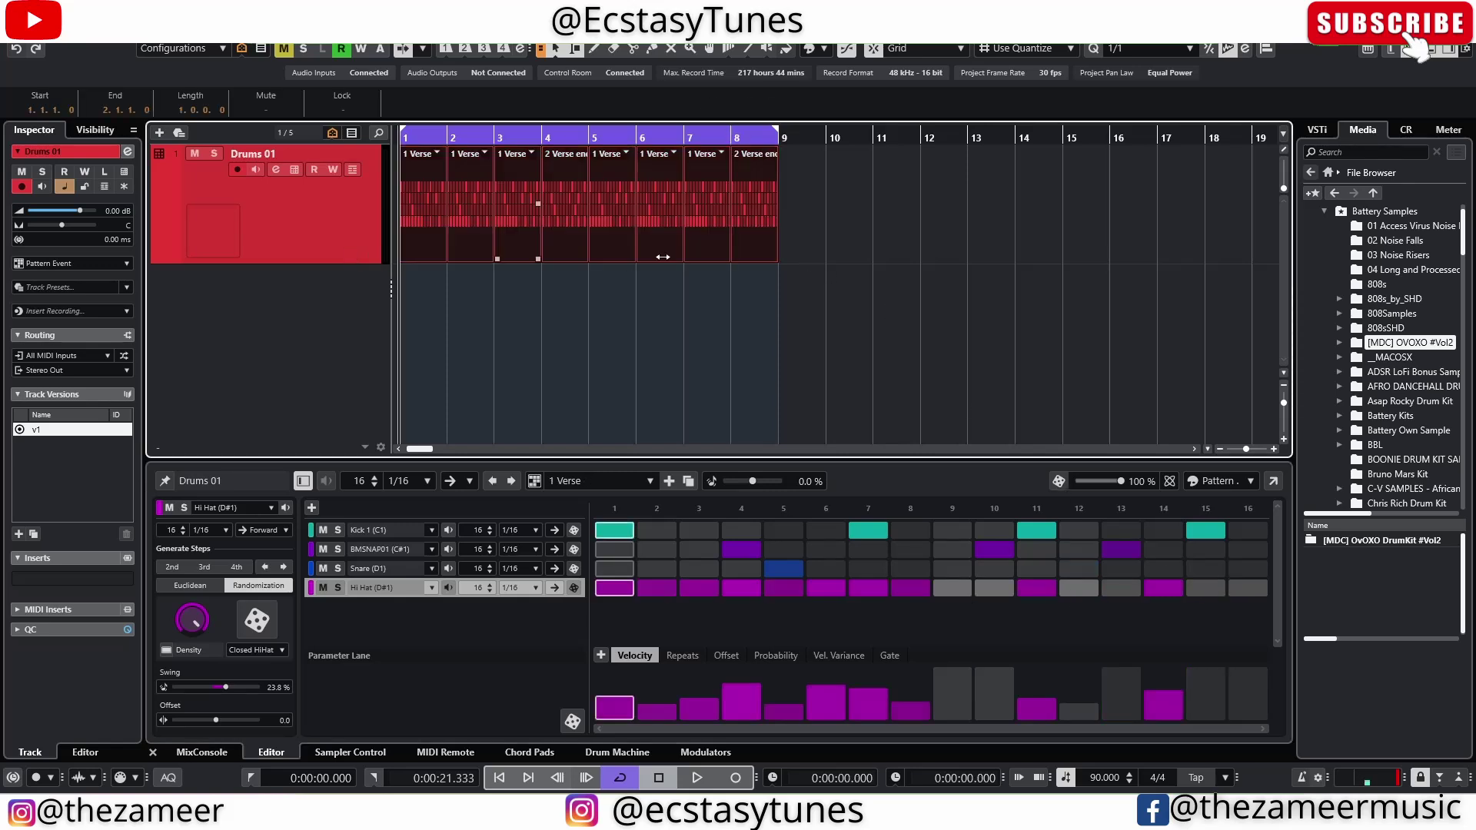
left_click(569, 240)
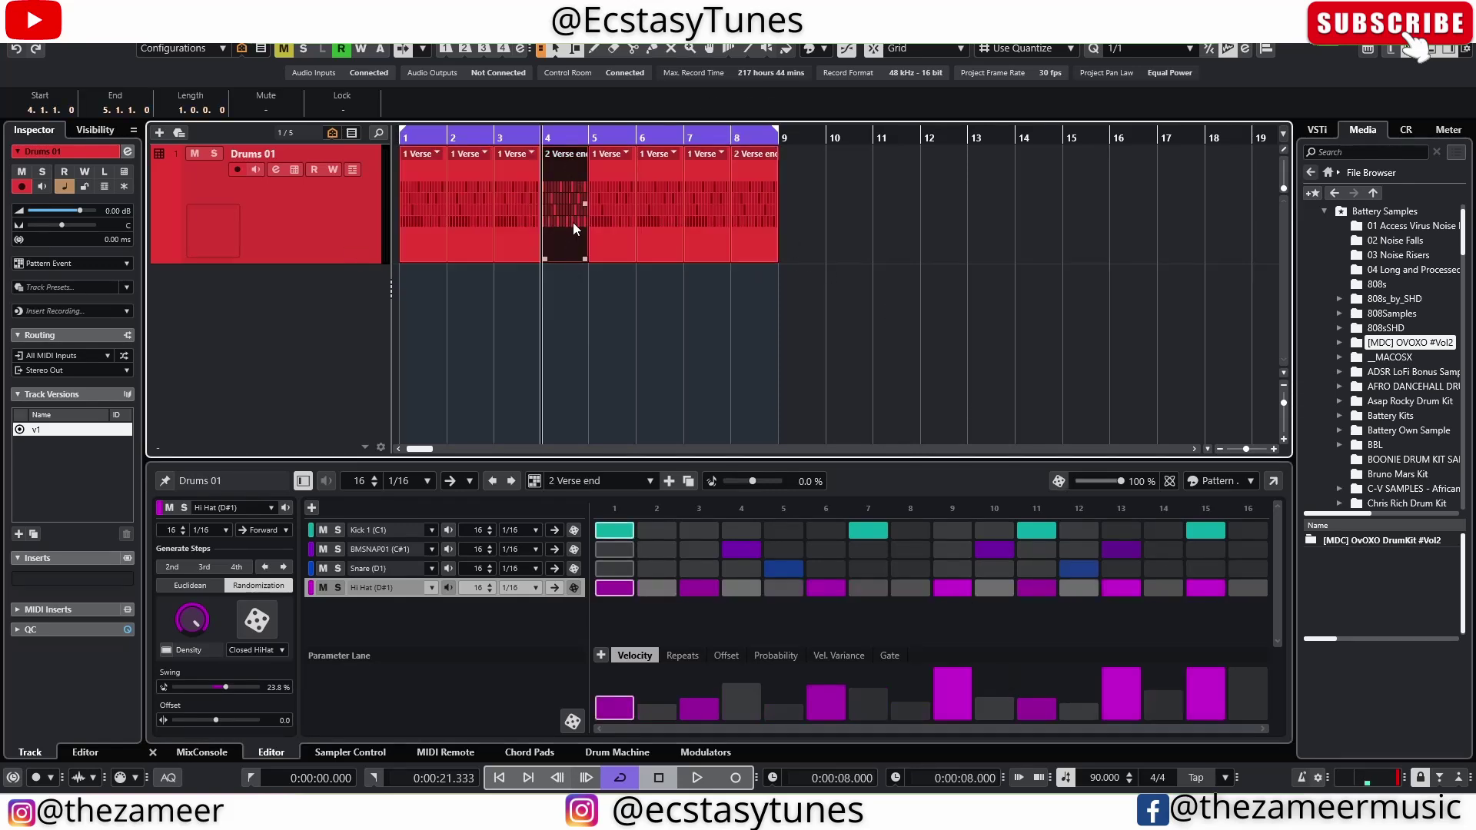
left_click(764, 229)
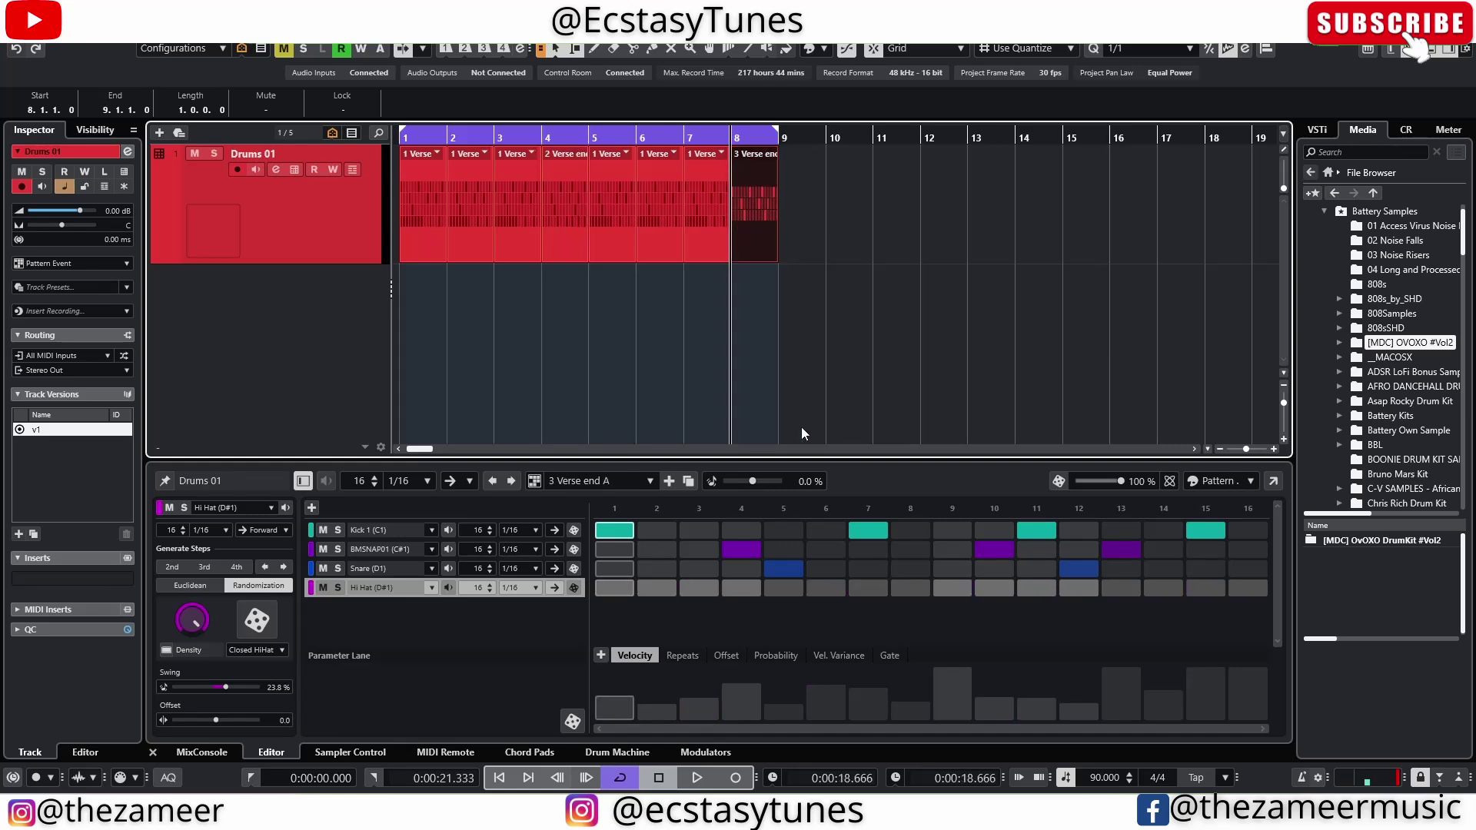
Play the whole eight-bar drum arrangement from the start, and stop playback at its end
left_click(182, 225)
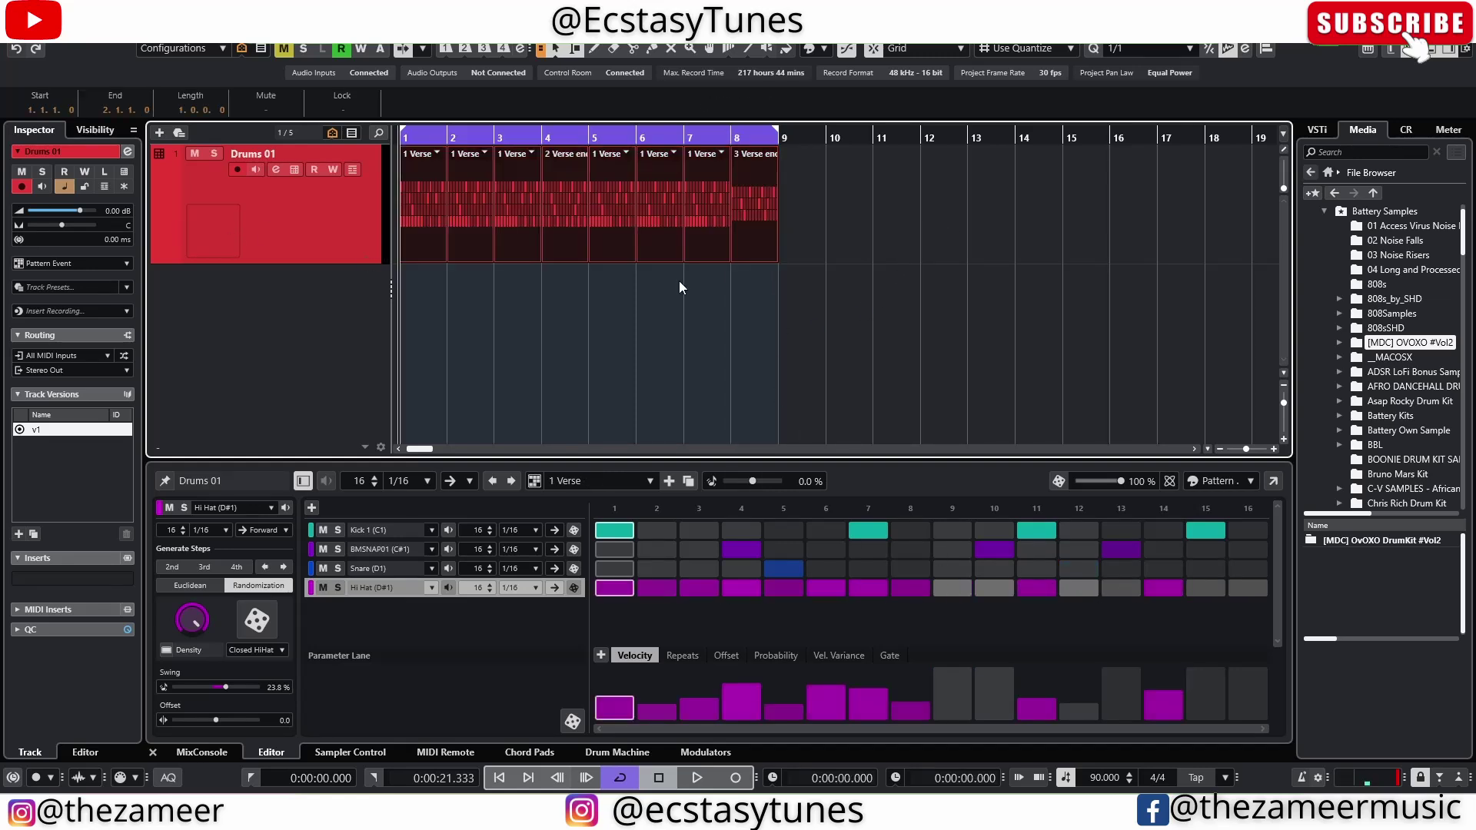
key("space")
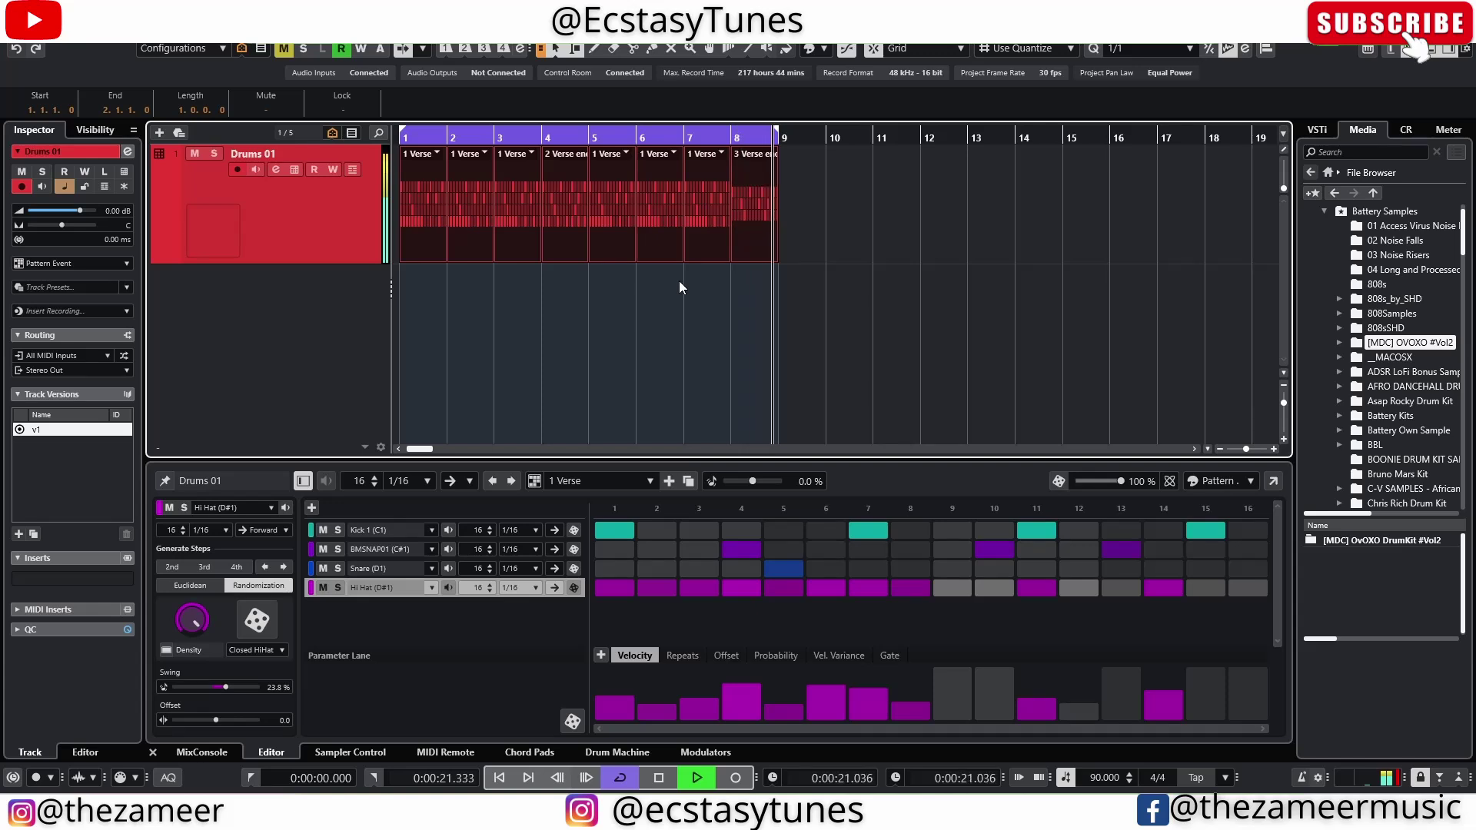
key("space")
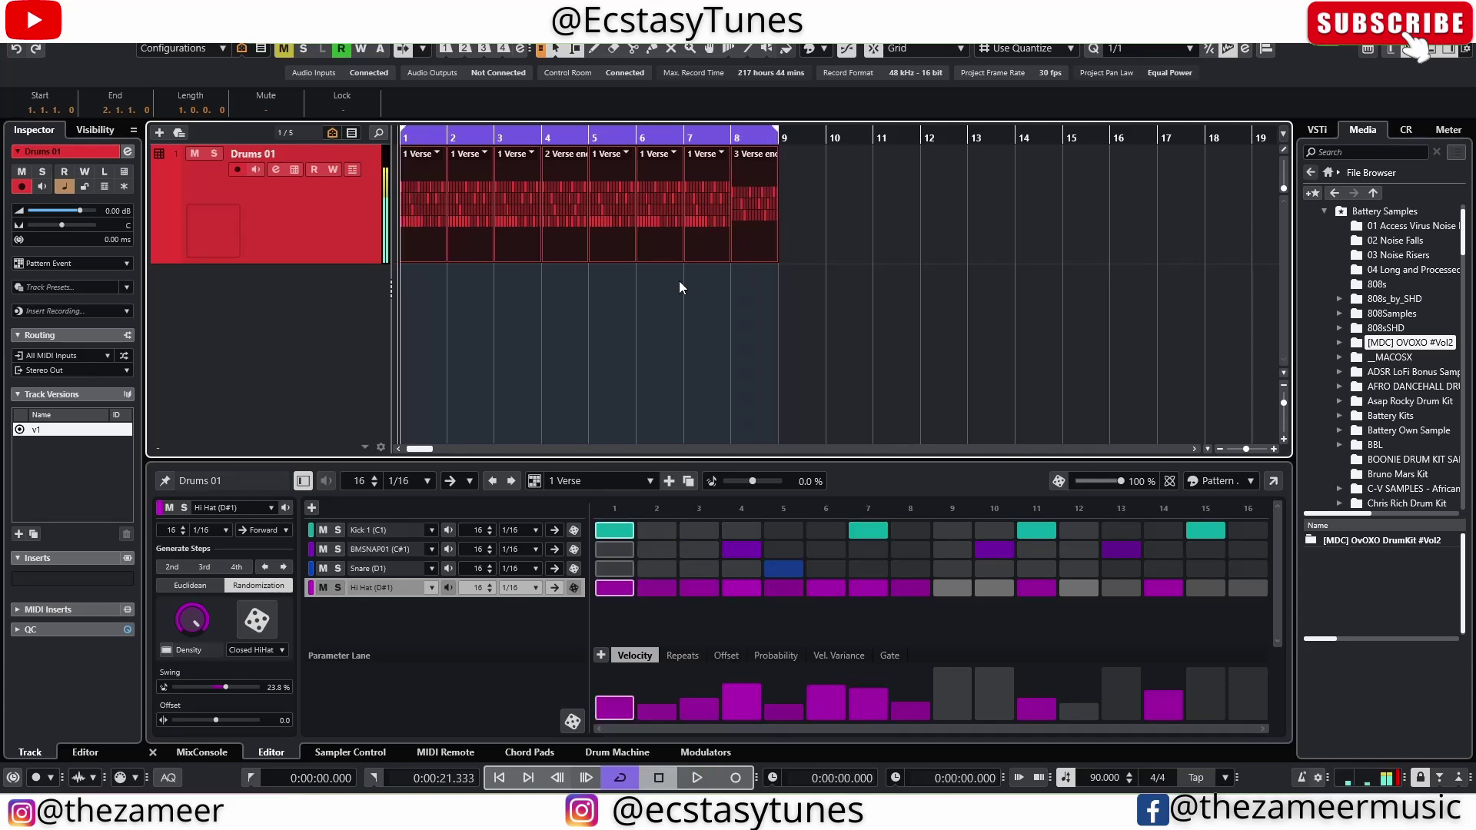
left_click(846, 206)
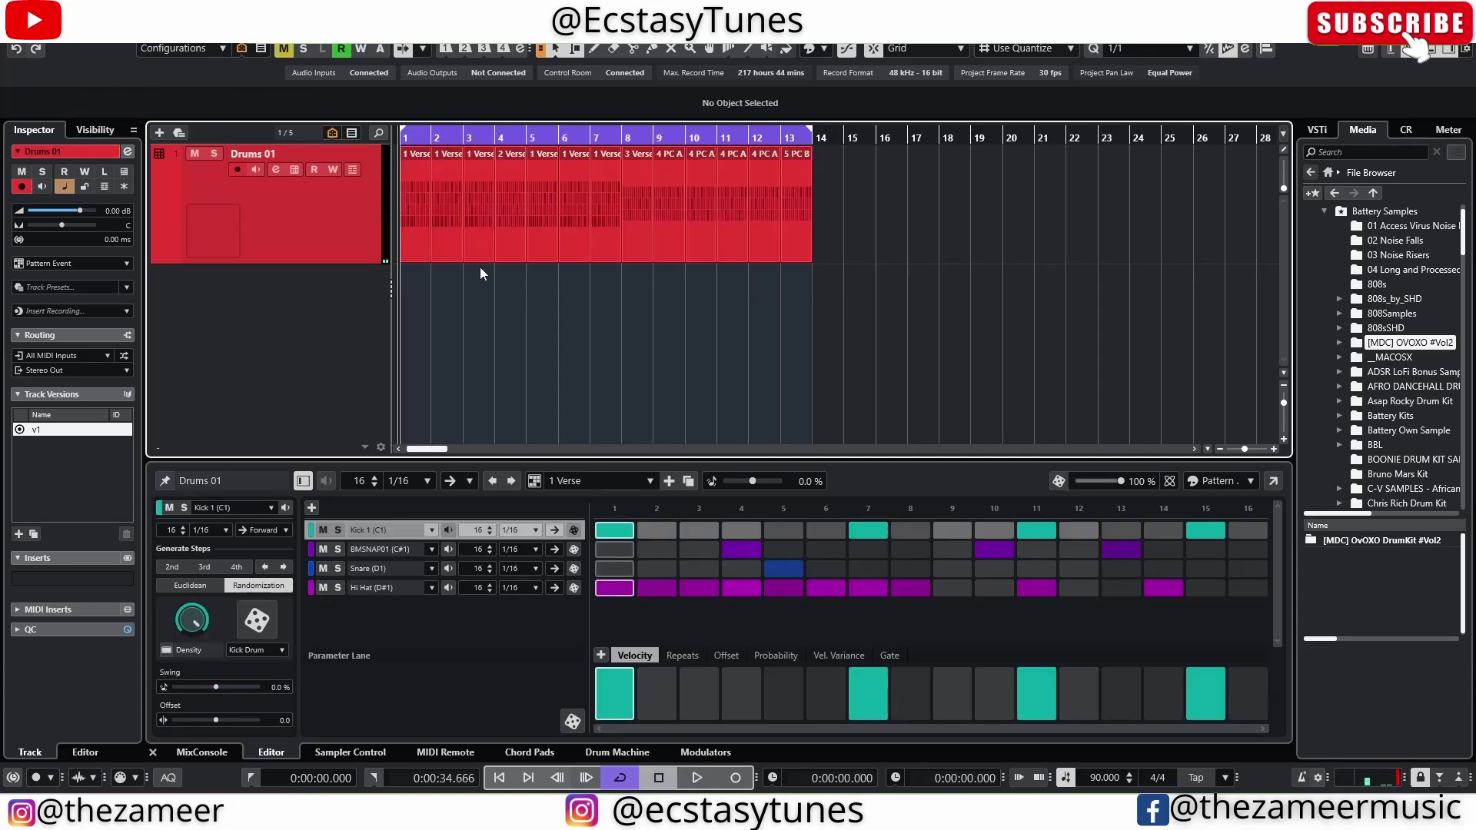
Select the events in bars 4, 7 and 9 together and switch them all to the 4 PC A pattern
left_click(502, 238)
left_click(603, 235, "shift")
left_click(669, 238, "shift")
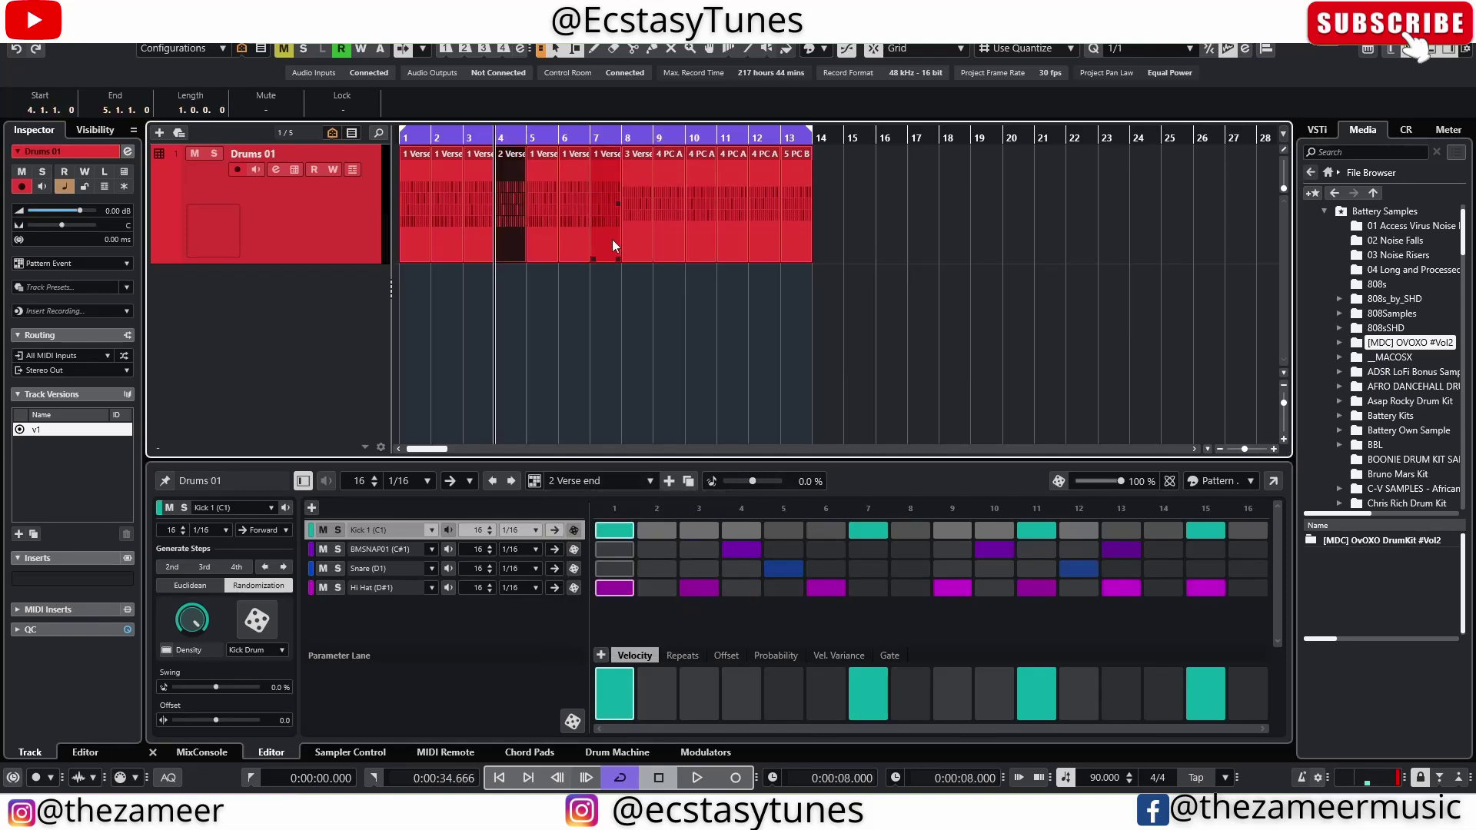
left_click(612, 244, "shift")
left_click(667, 245, "shift")
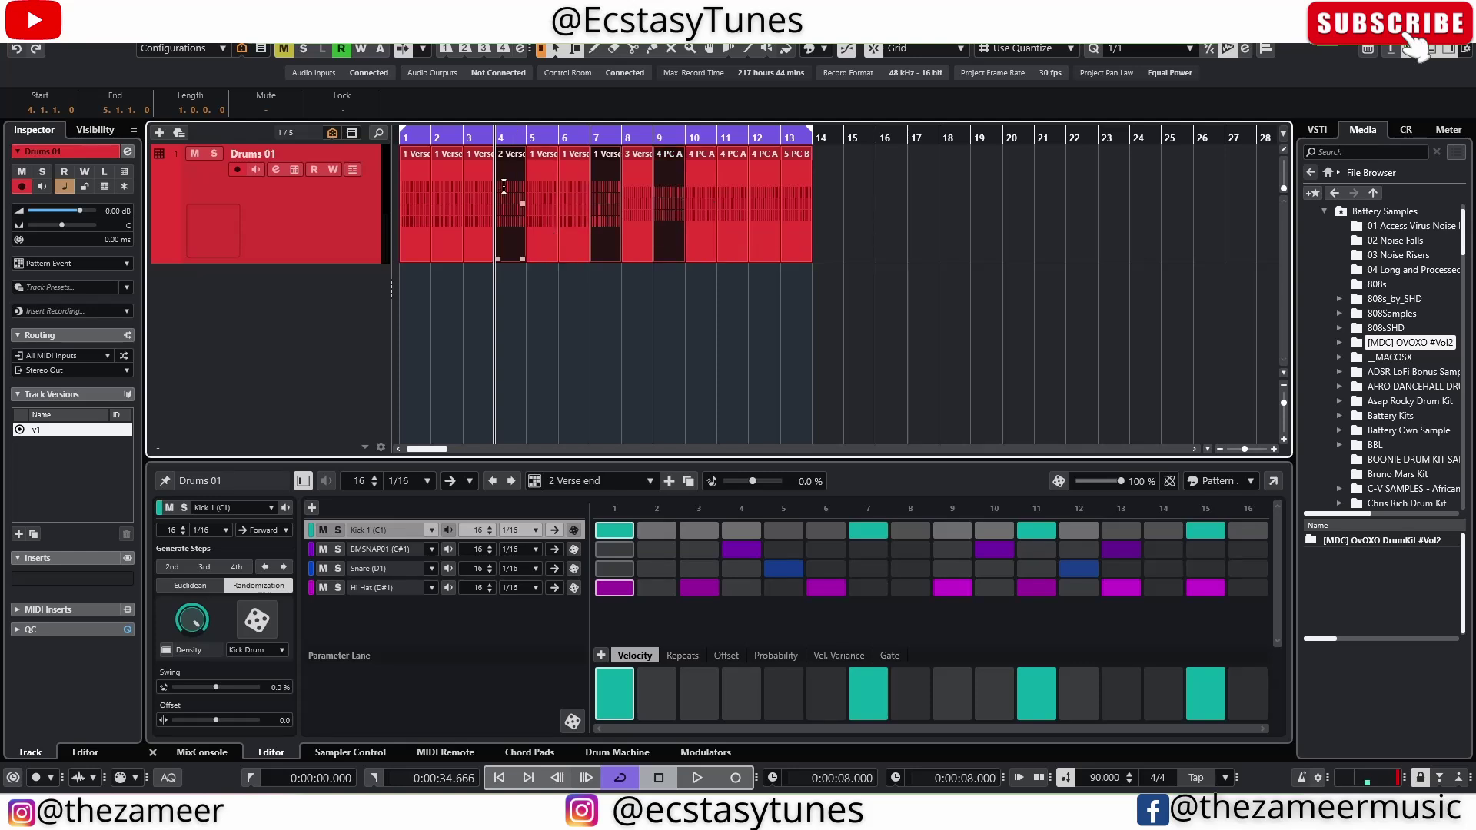
left_click(508, 163)
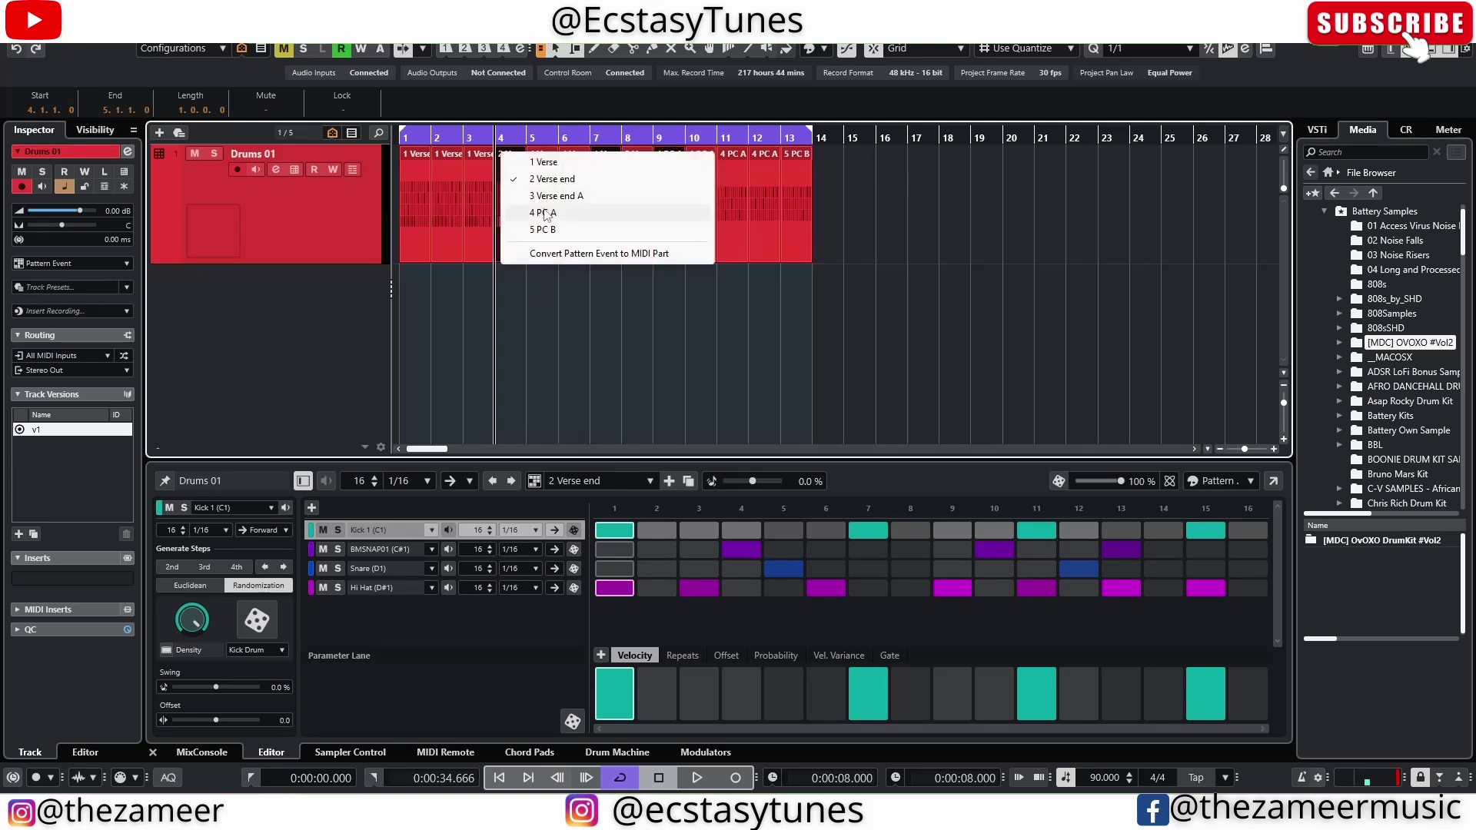
left_click(550, 210)
left_click(584, 306)
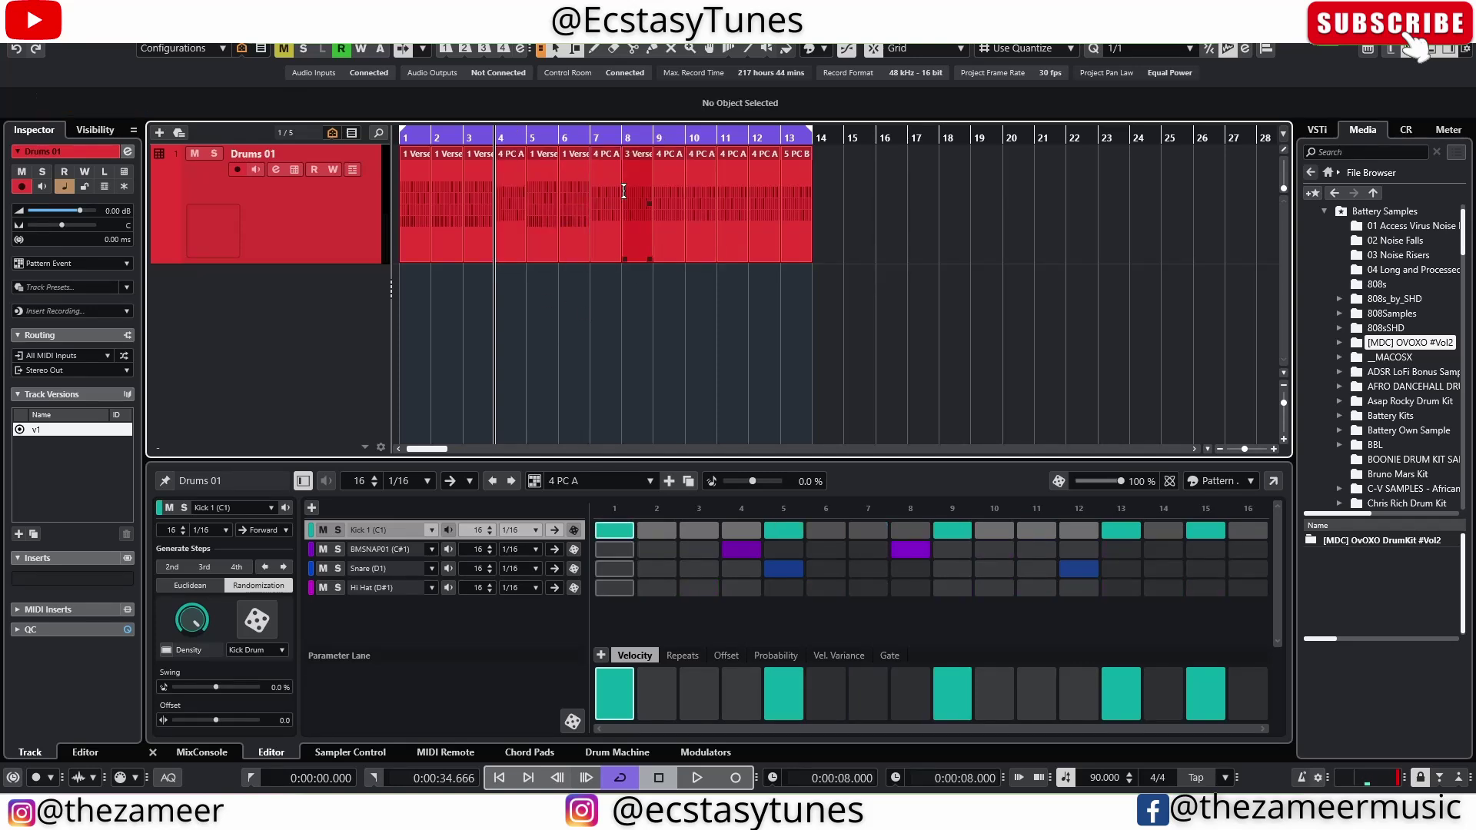
Turn cycle playback off and assign the 3 Verse end A pattern to all events from bar 6 to bar 13
left_click(596, 137)
left_click(681, 229)
key("KP_Divide")
left_click(481, 230)
left_click_drag(865, 233, 578, 255)
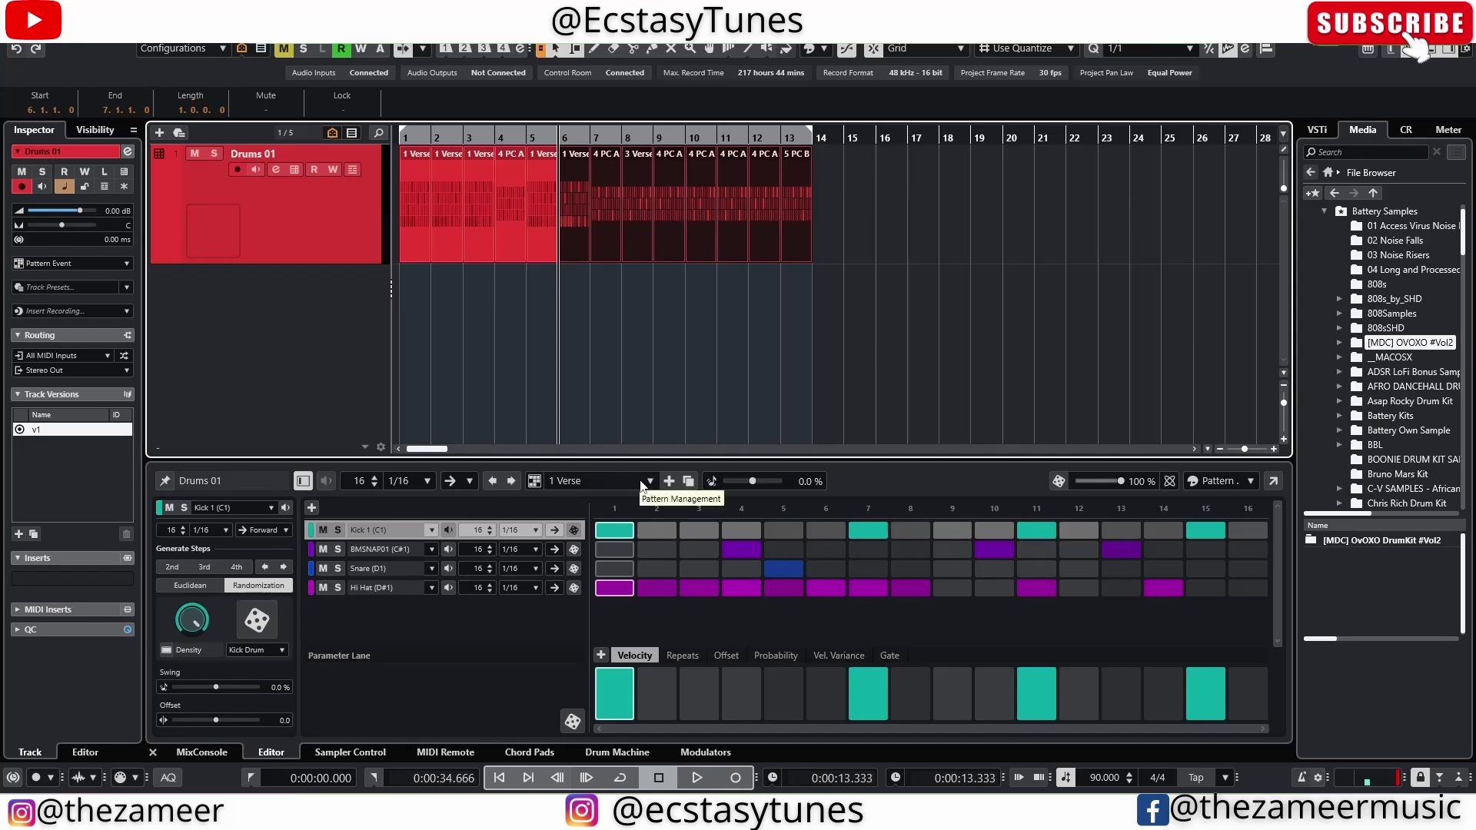
left_click(573, 154)
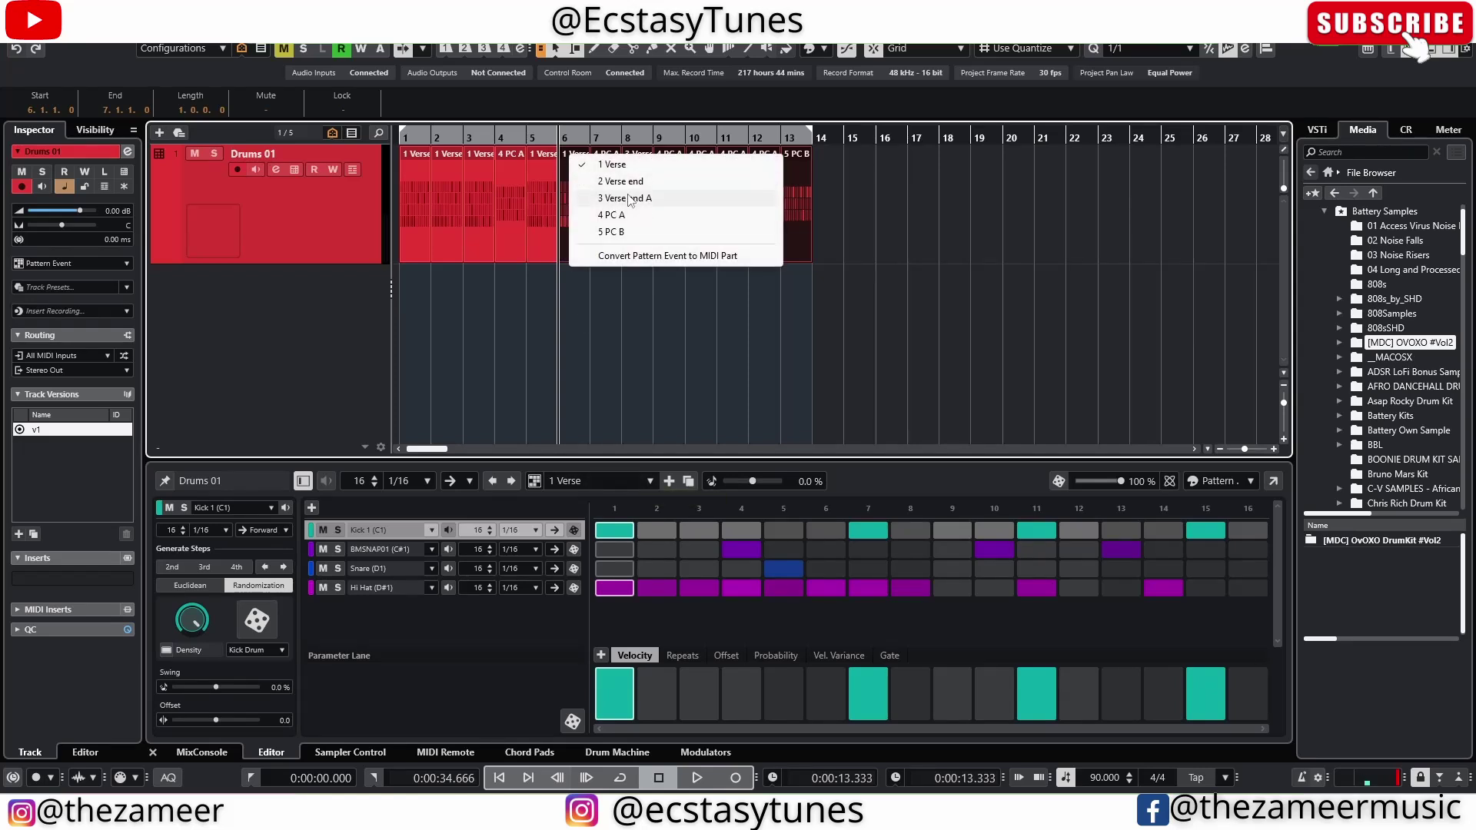
left_click(612, 198)
Switch the events in bars 6 to 13 to the 5 PC B pattern and select all events on the track
left_click(620, 160)
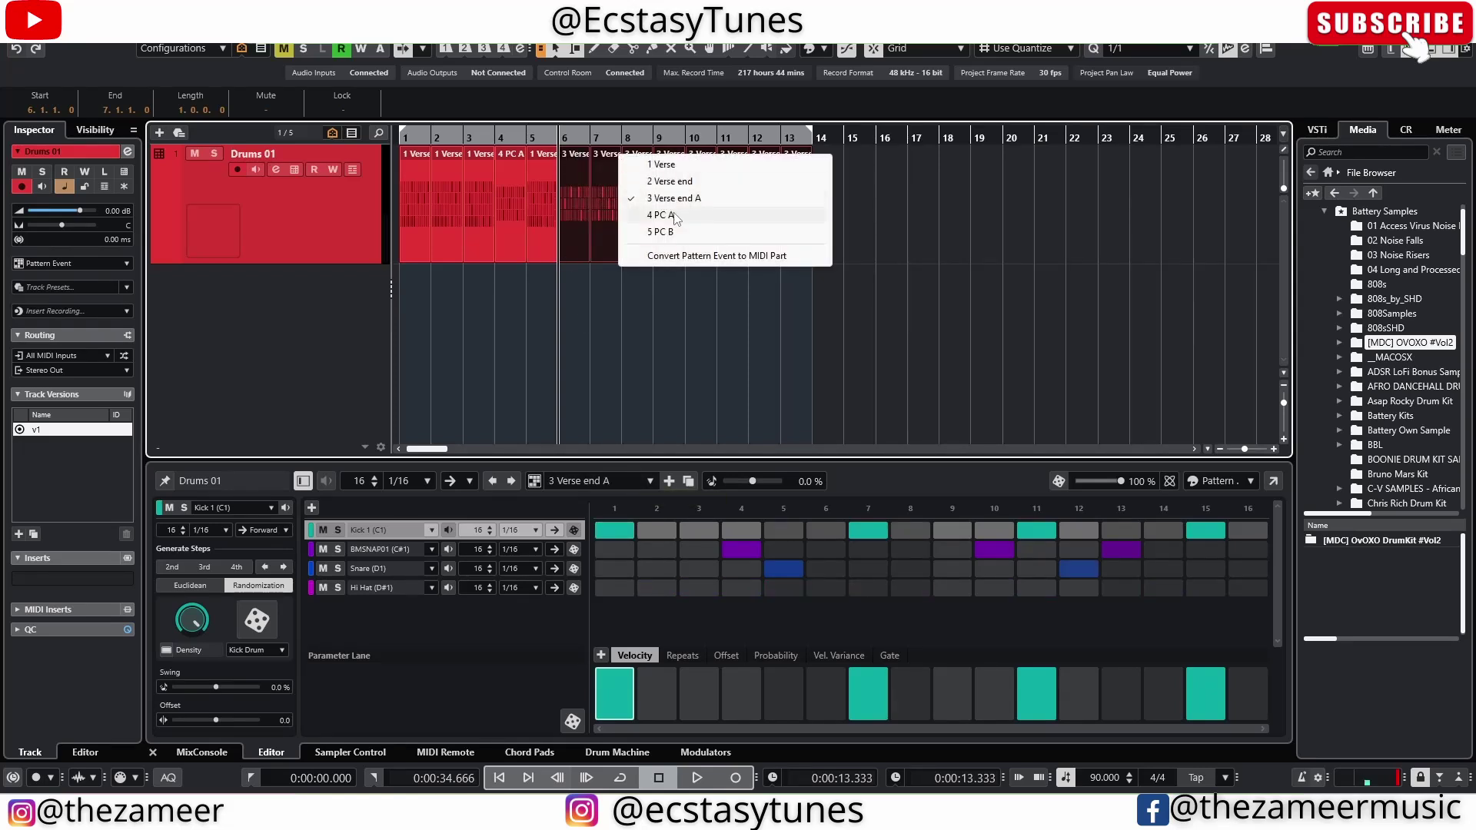
left_click(660, 232)
left_click_drag(869, 243, 337, 207)
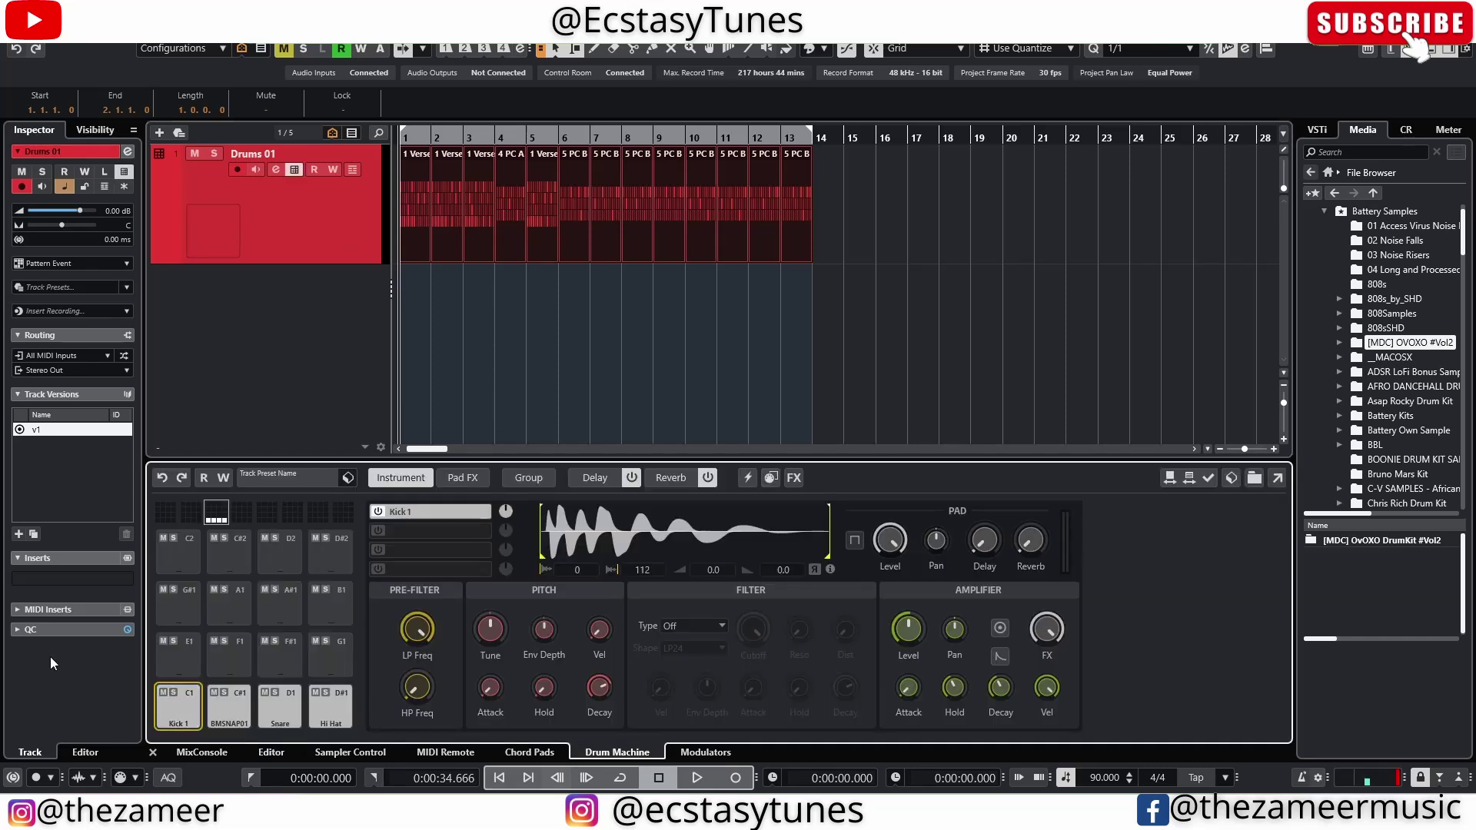
Route the drum pads to separate outputs: BMSNAP01 to Out 2, Snare to Out 3 and Hi Hat to Out 4
right_click(186, 706)
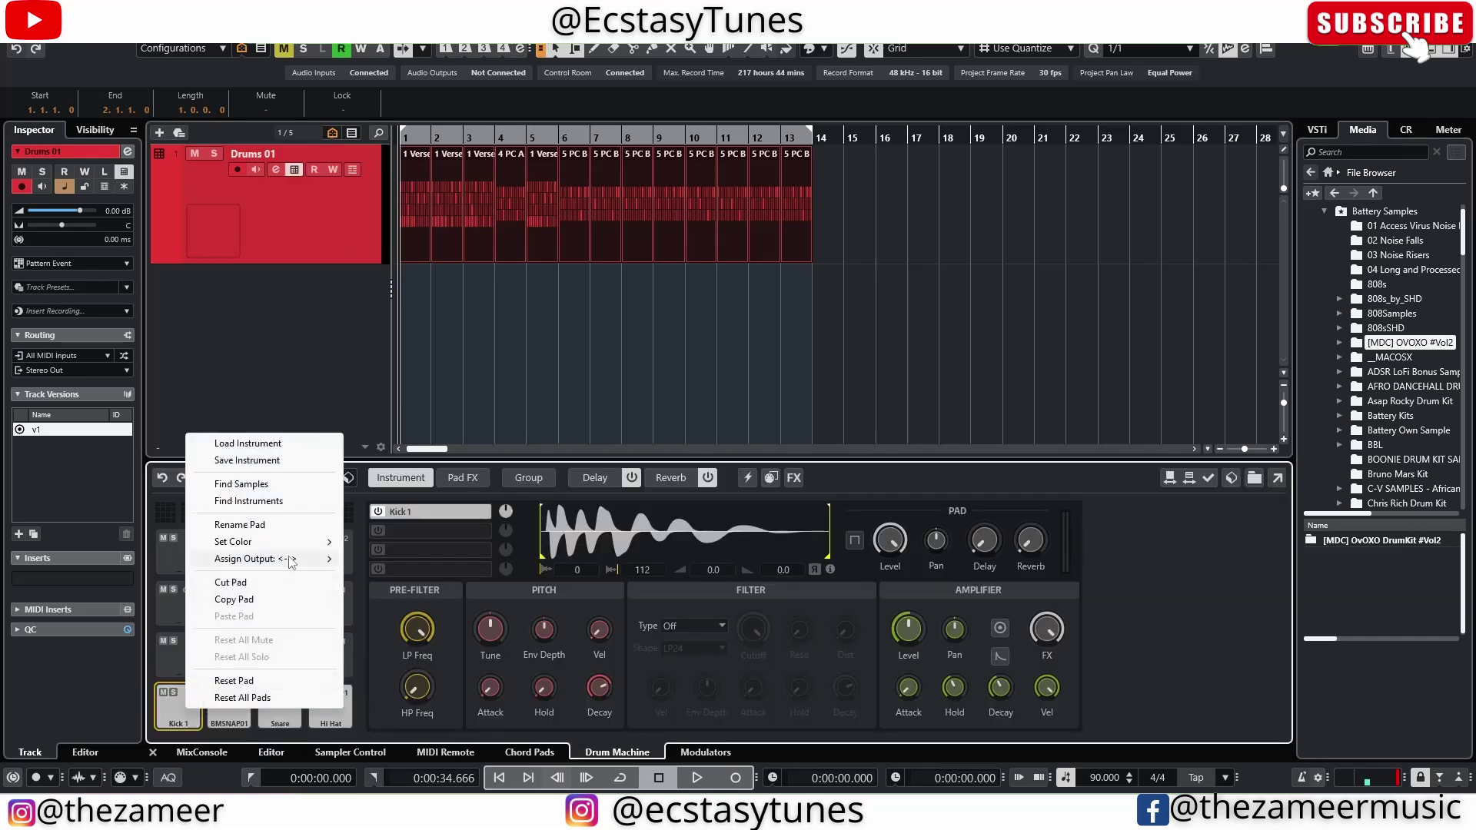
right_click(228, 709)
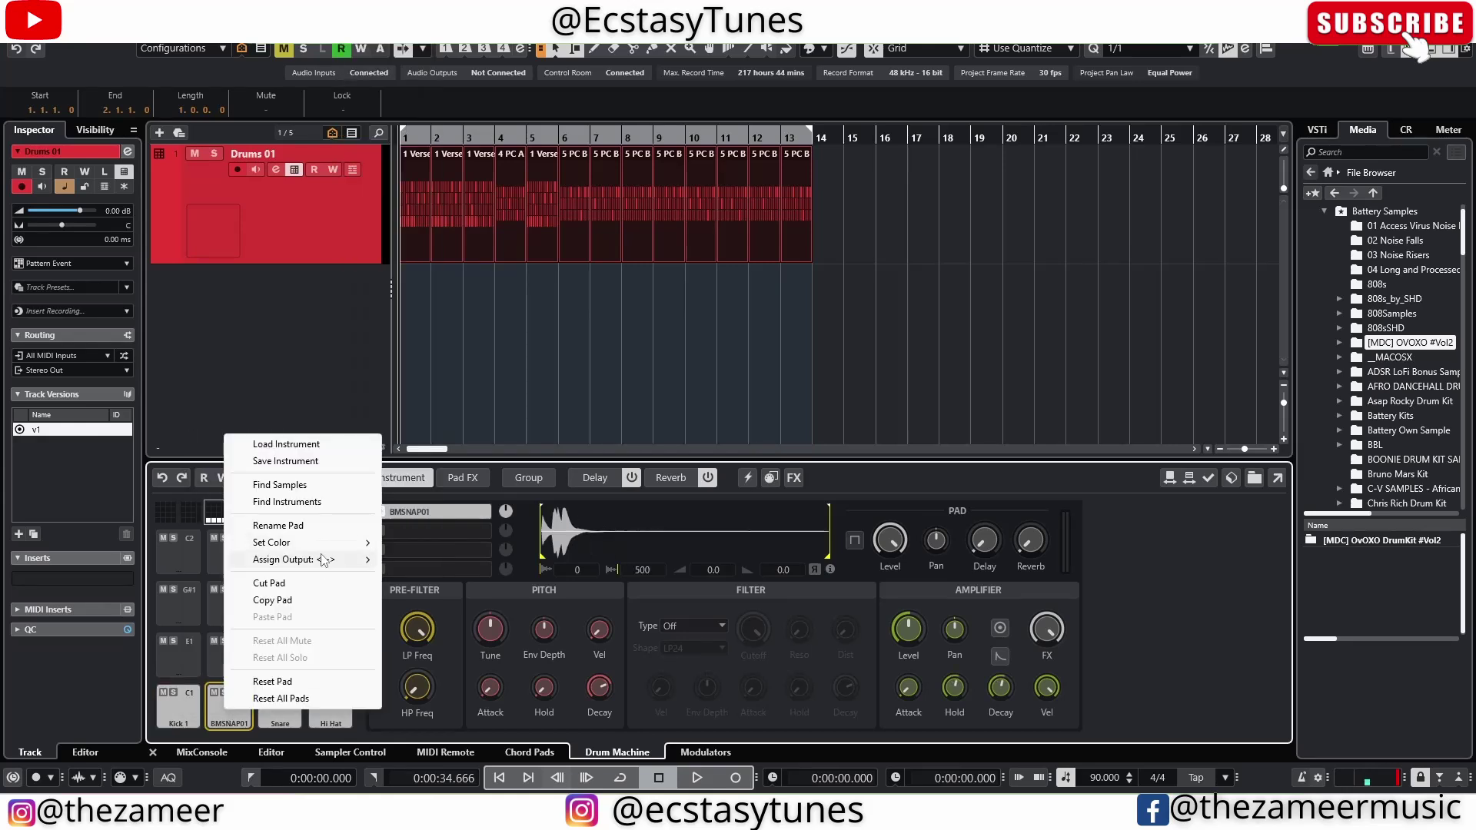
mouse_move(323, 560)
left_click(409, 55)
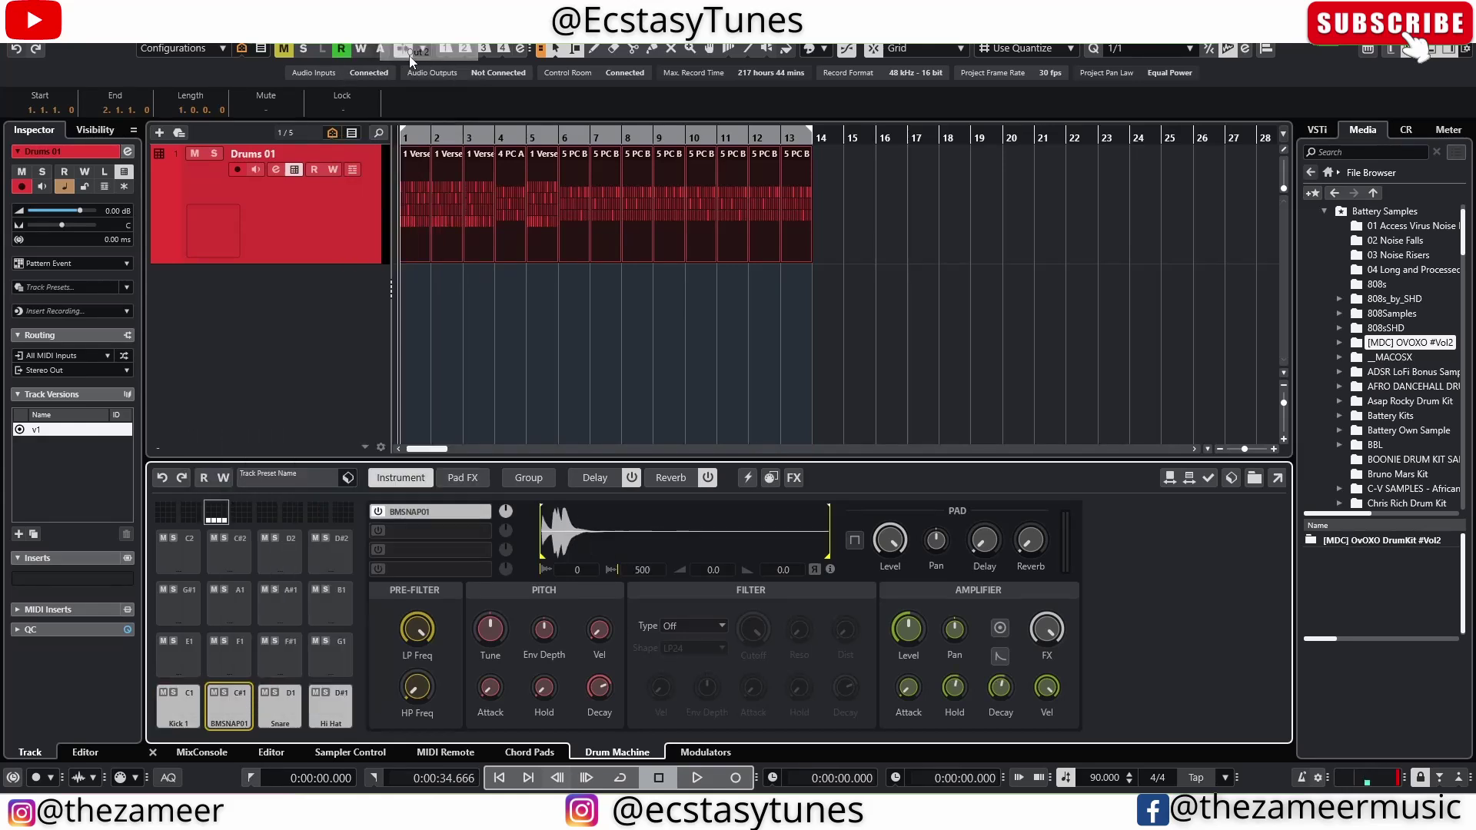
right_click(294, 719)
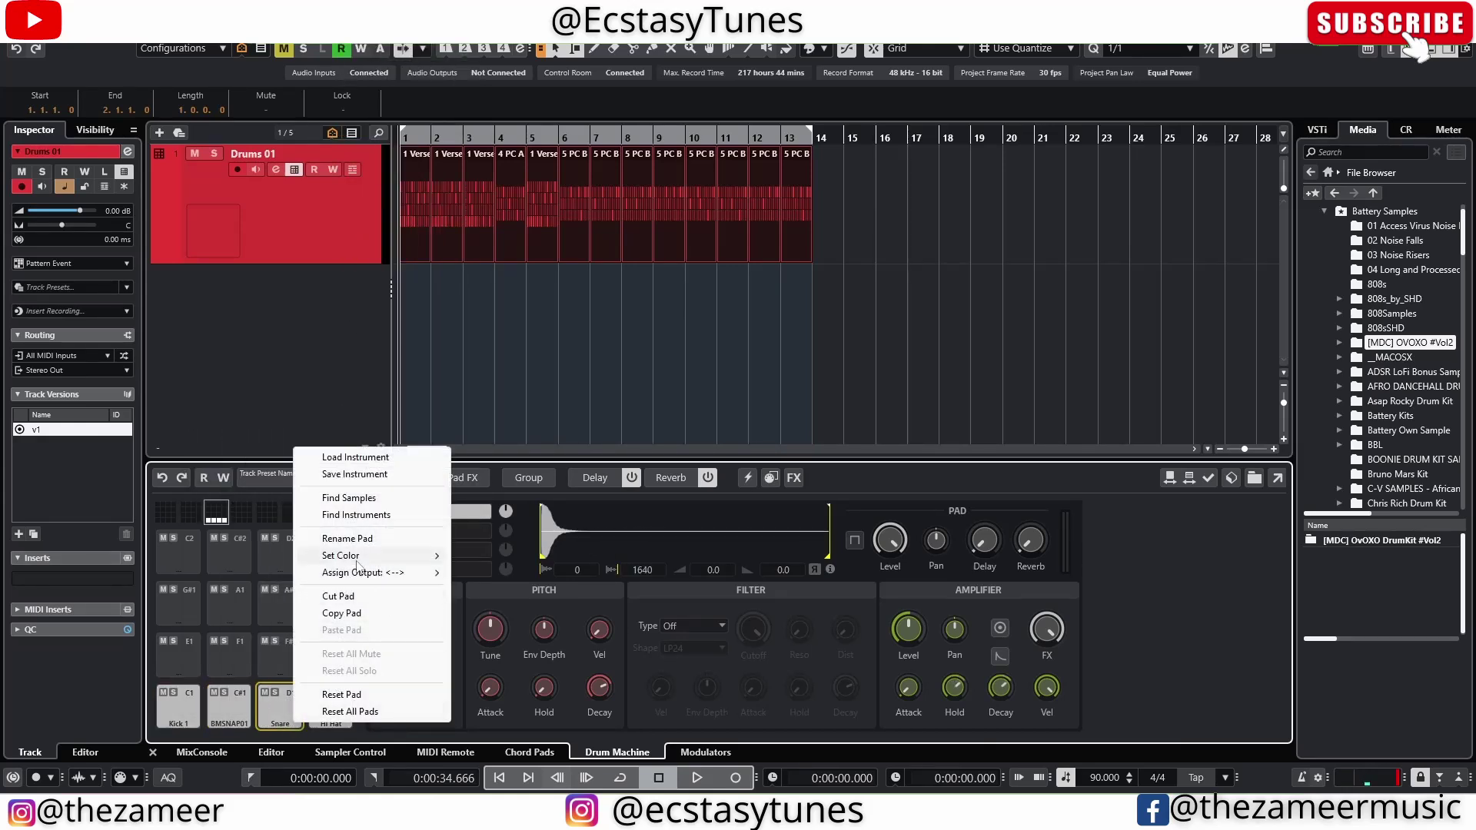
mouse_move(371, 574)
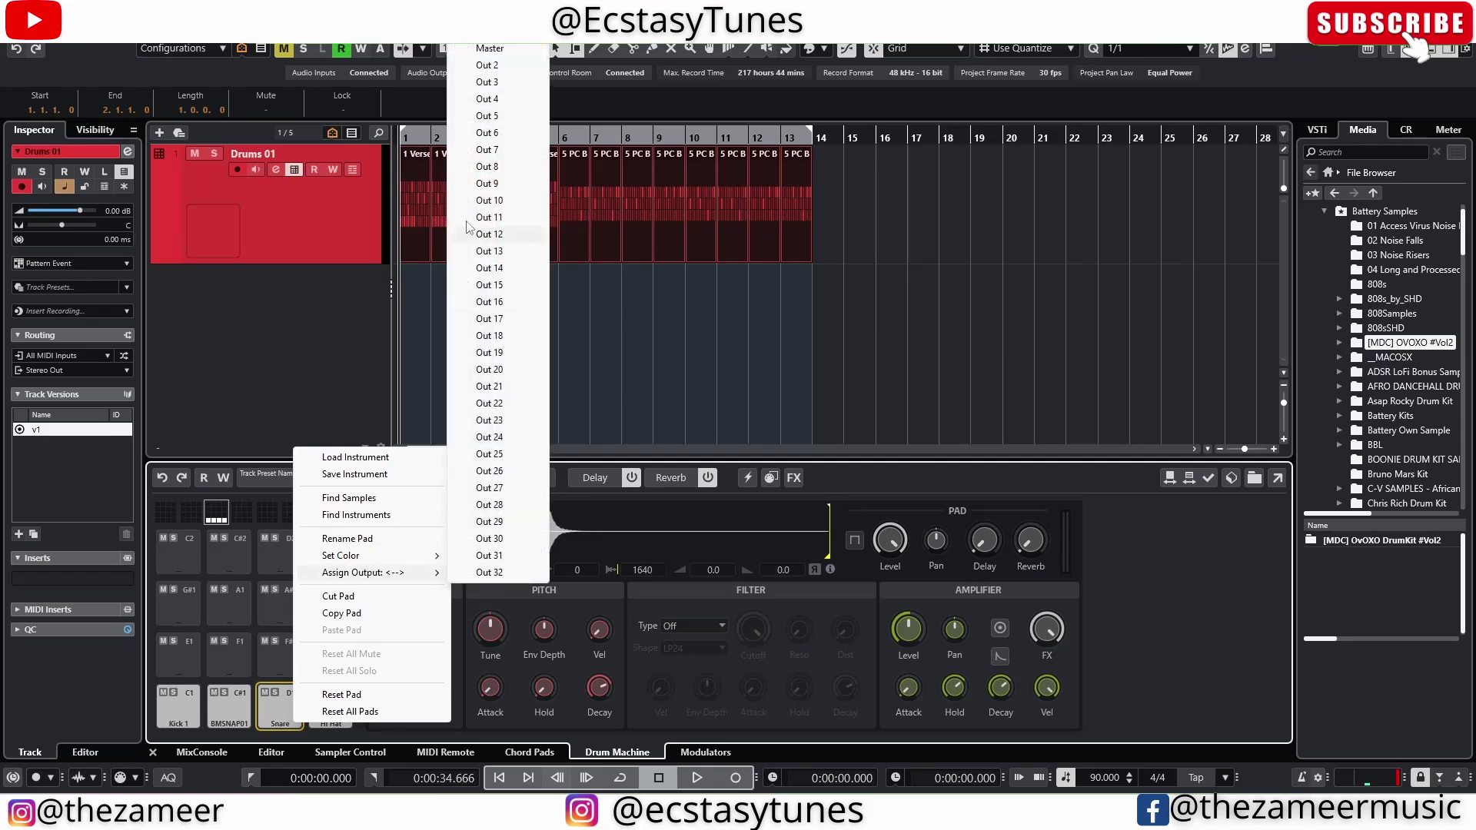
left_click(500, 83)
right_click(326, 708)
mouse_move(430, 557)
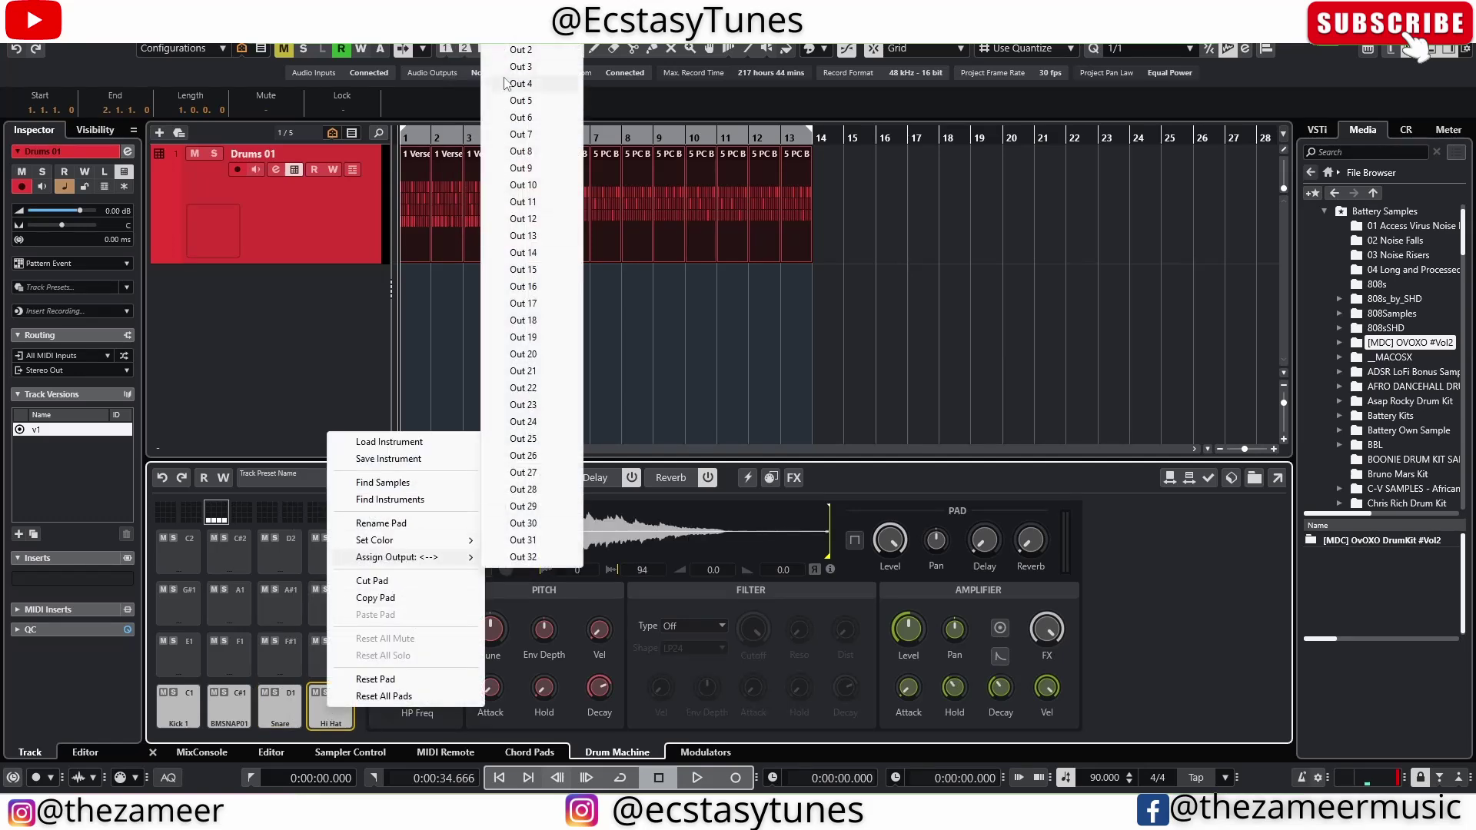
left_click(520, 84)
Unfold the output lanes of the Drums 01 track and look through the Drums 01, BMSNAP01, Snare and Hi Hat lanes
left_click(158, 256)
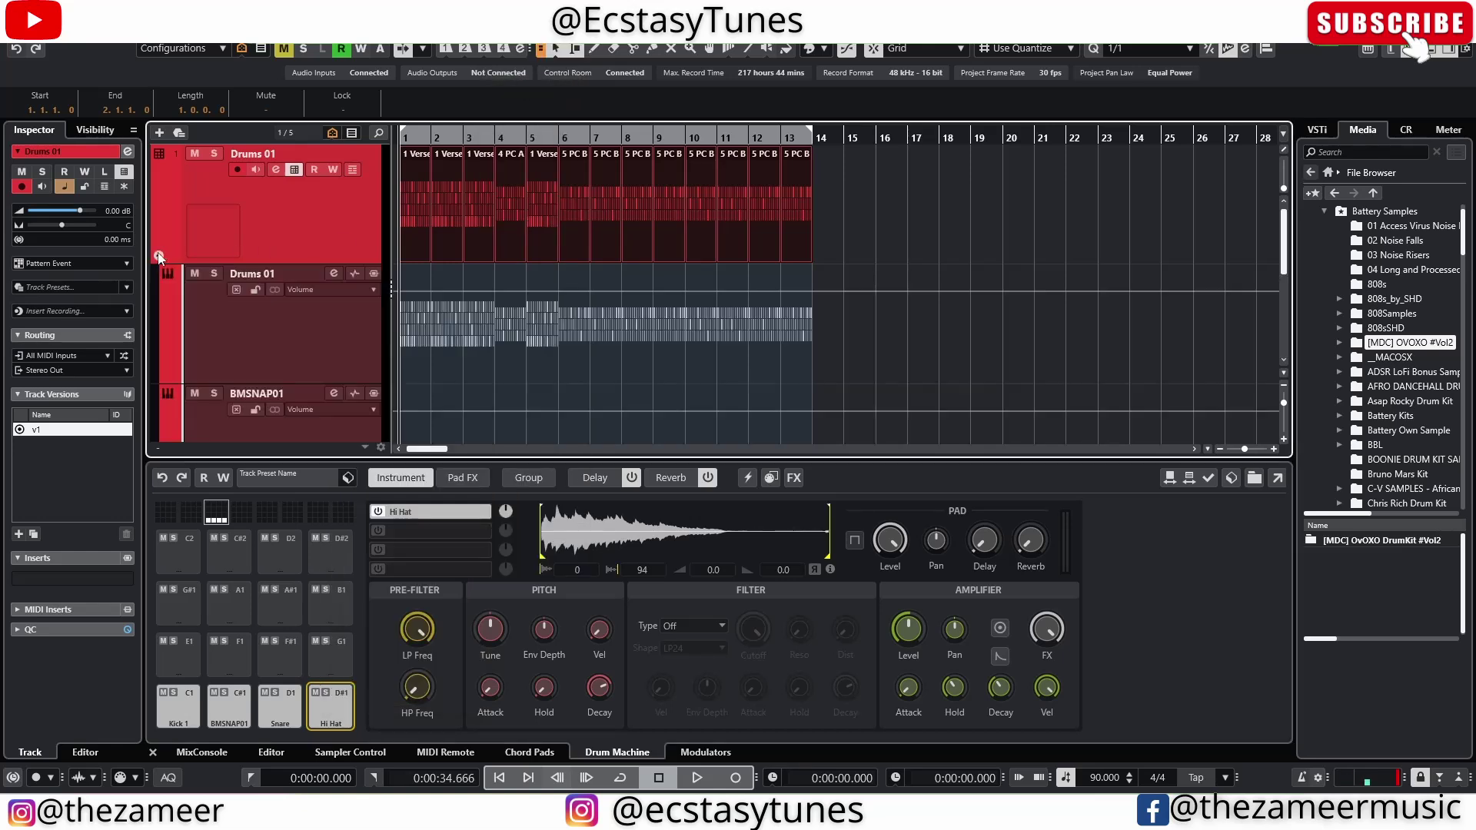
scroll(260, 338, "down", 4)
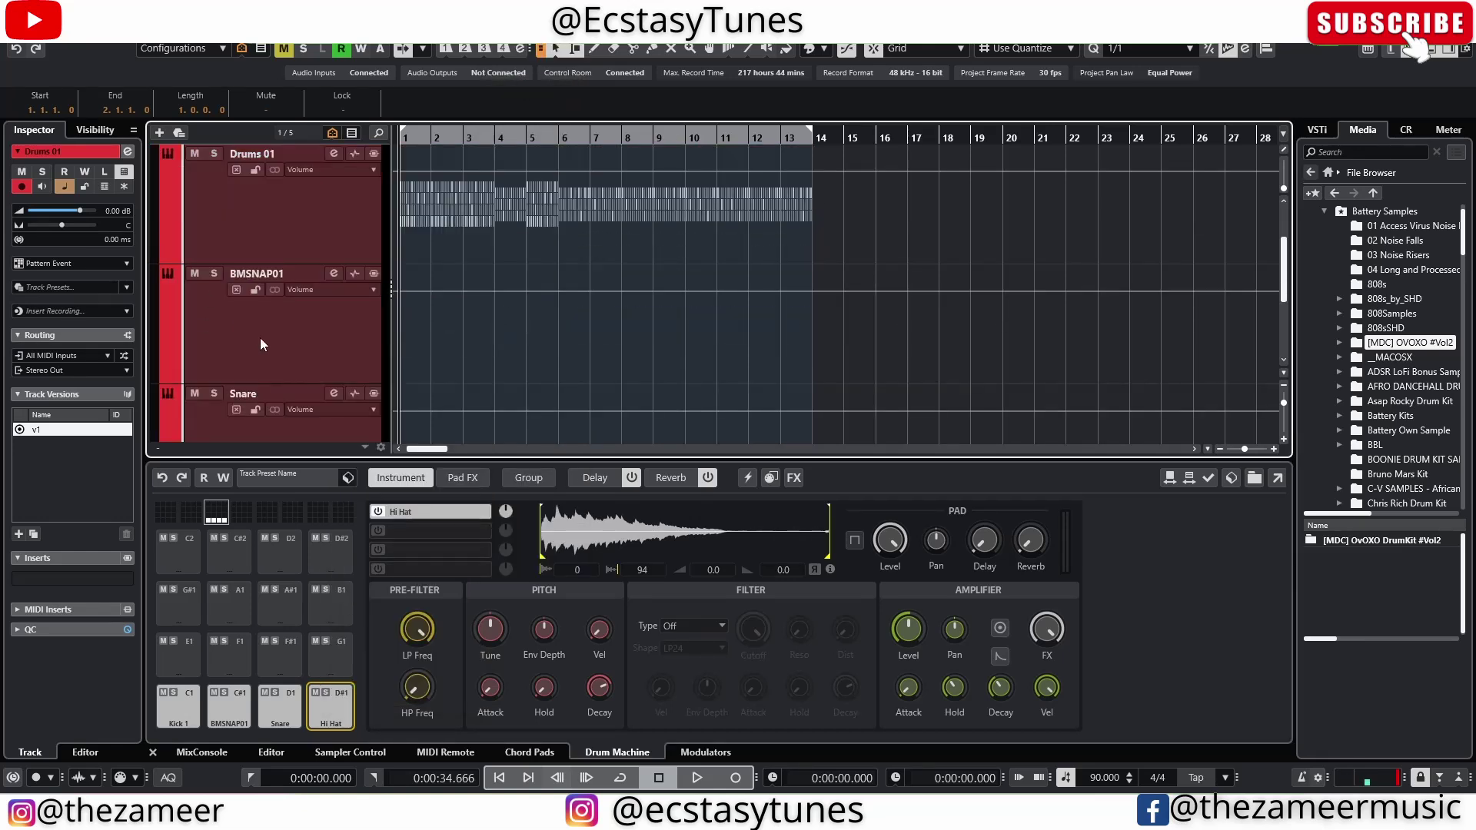
left_click(316, 344)
left_click(286, 231)
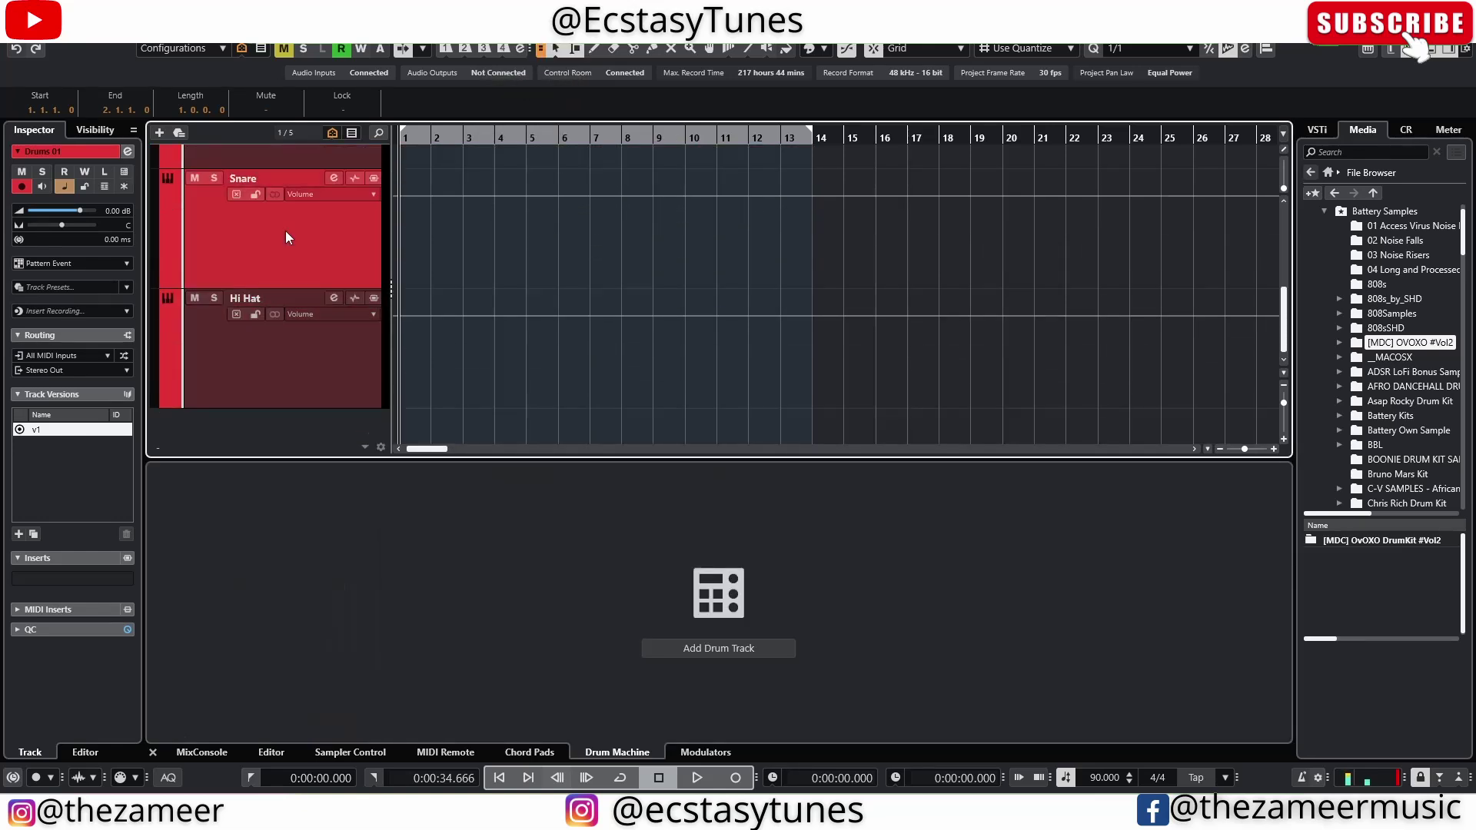
scroll(293, 317, "up", 3)
left_click(293, 317)
scroll(288, 304, "up", 2)
left_click(209, 301)
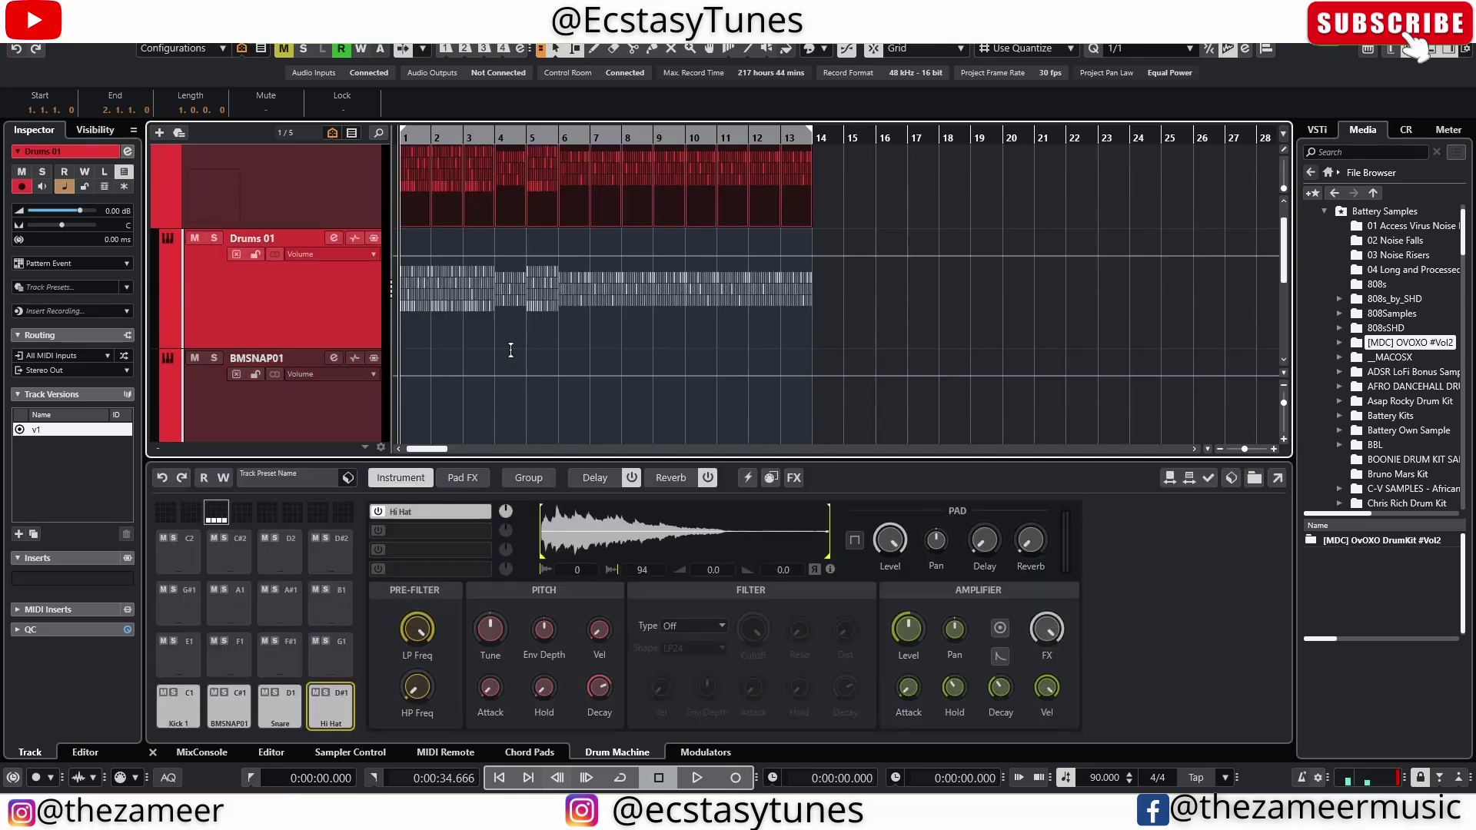
scroll(317, 294, "down", 4)
scroll(329, 352, "up", 4)
scroll(329, 352, "down", 3)
left_click(295, 408)
left_click(283, 311)
left_click(282, 204)
scroll(280, 334, "up", 3)
scroll(269, 283, "up", 1)
left_click(269, 283)
Play the beat from the start while watching the level meters of the individual output lanes, and stop playback
scroll(365, 326, "down", 3)
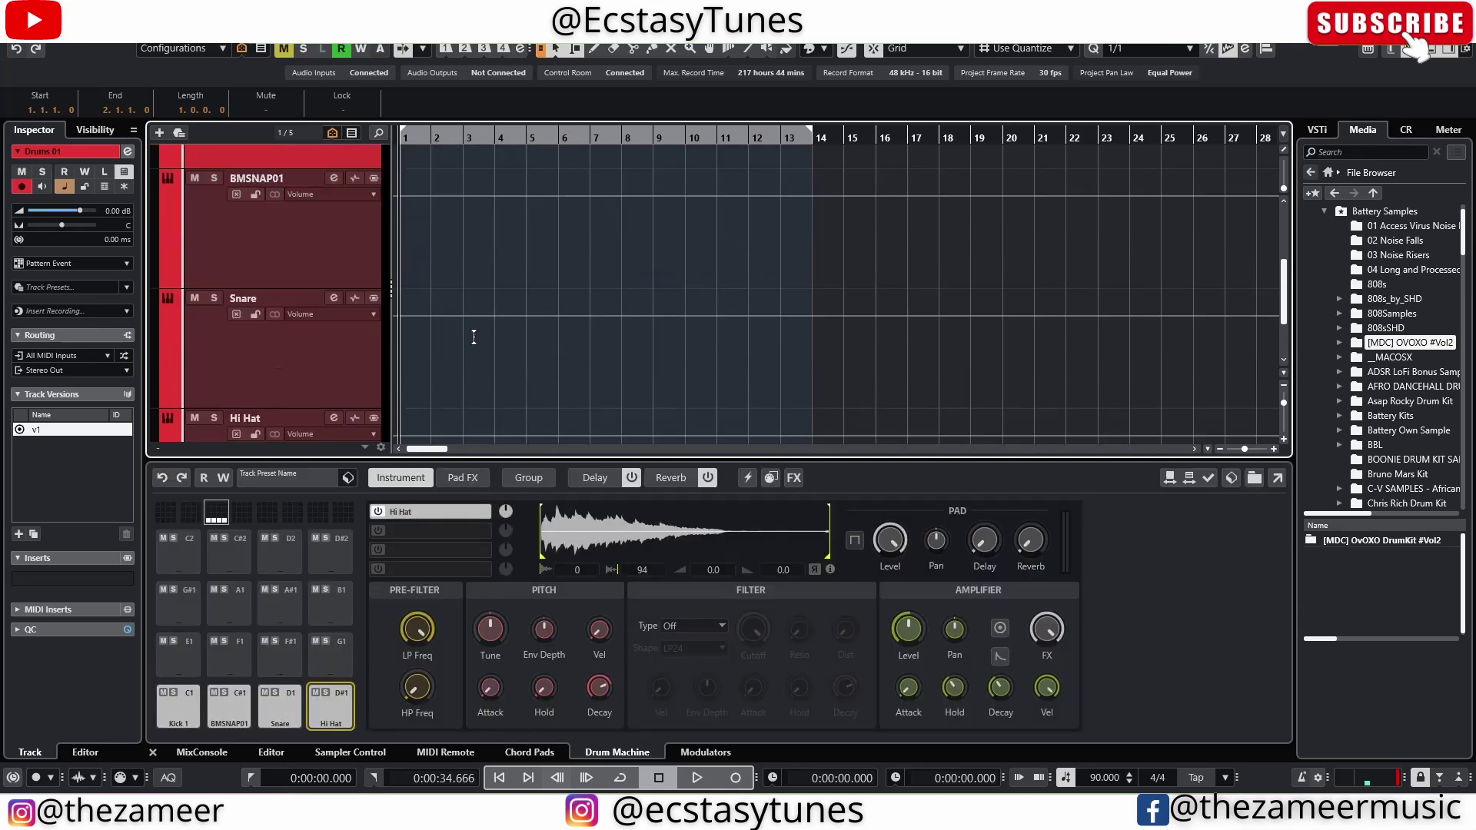
key("space")
scroll(431, 338, "down", 1)
scroll(431, 338, "up", 2)
scroll(432, 346, "down", 1)
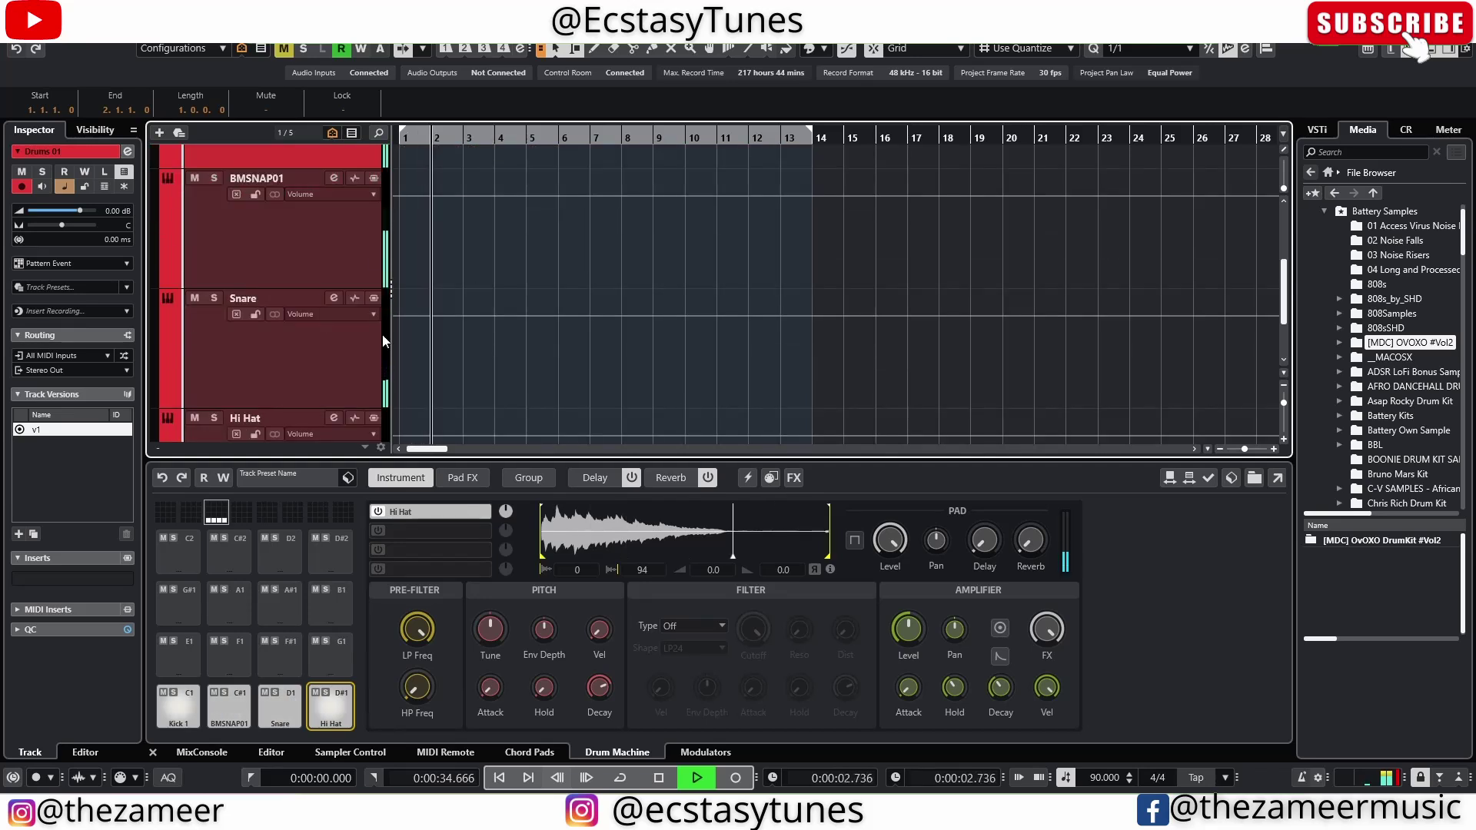
key("space")
Go through the separate output lanes once more and fold them back into the Drums 01 track
scroll(346, 274, "up", 1)
scroll(346, 274, "up", 1)
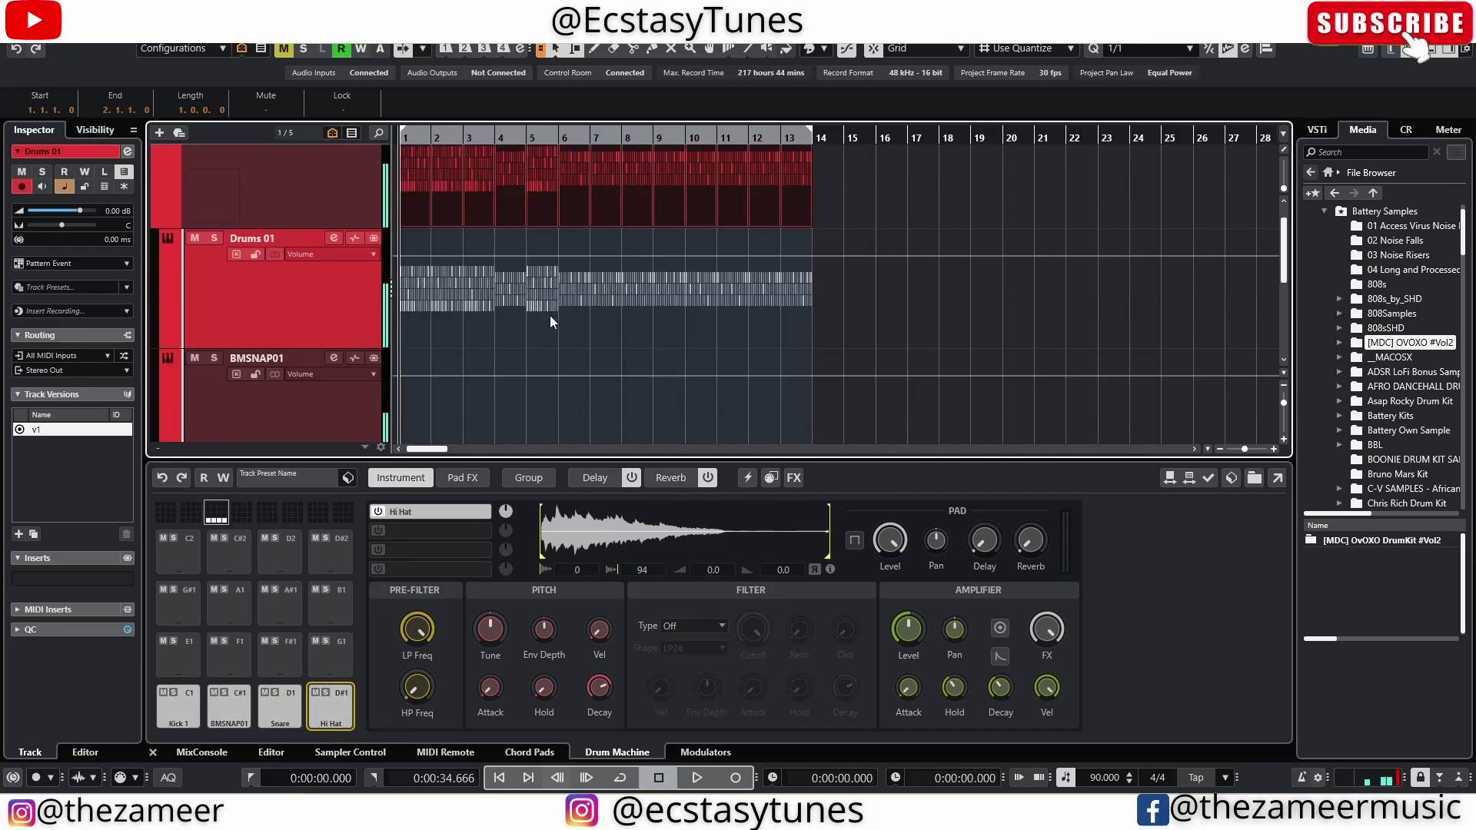
scroll(317, 343, "down", 2)
scroll(339, 292, "down", 2)
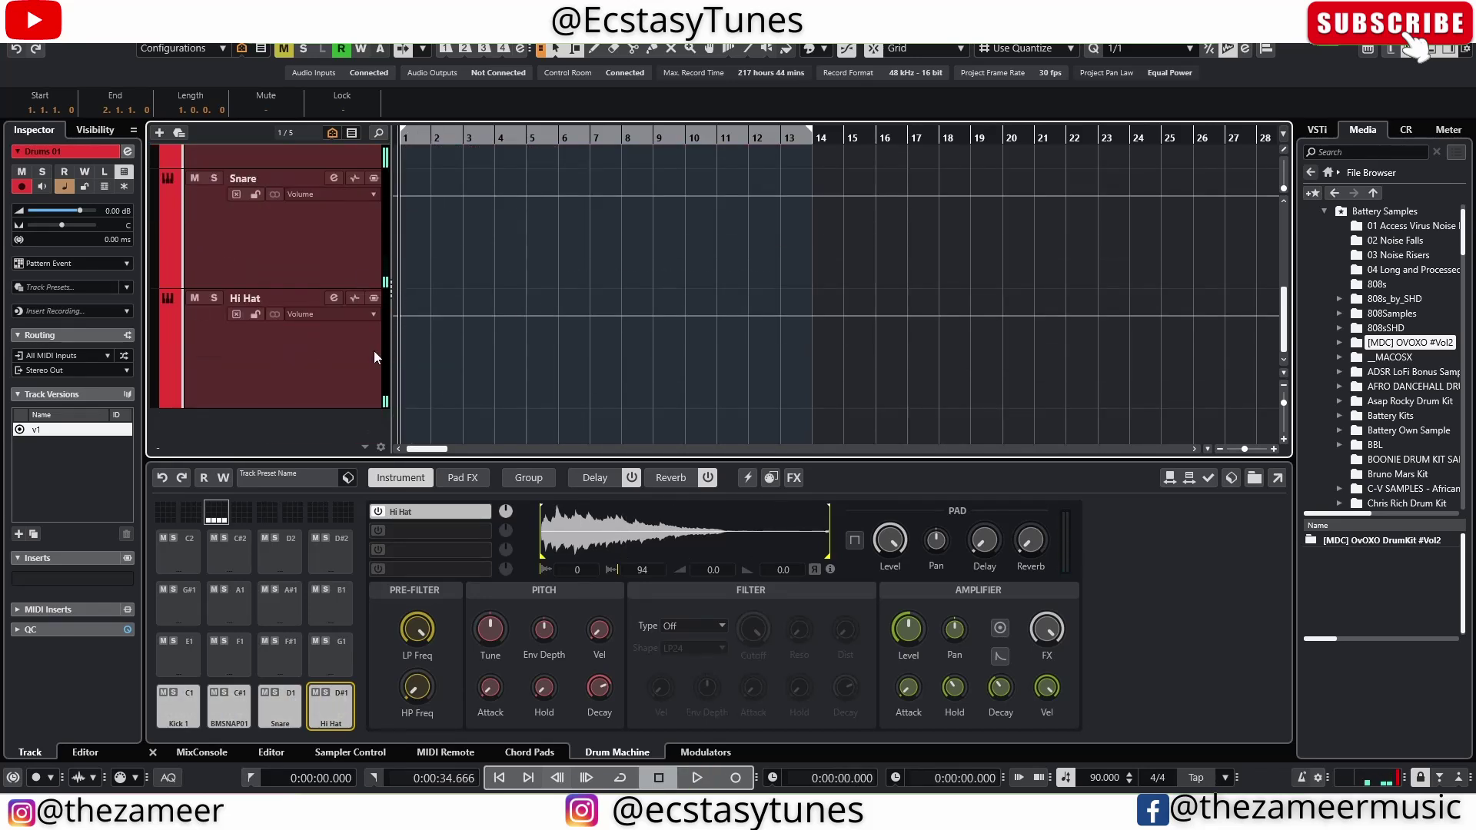
left_click(355, 355)
left_click(302, 255)
scroll(652, 295, "up", 5)
left_click(346, 384)
left_click(325, 313)
left_click(159, 220)
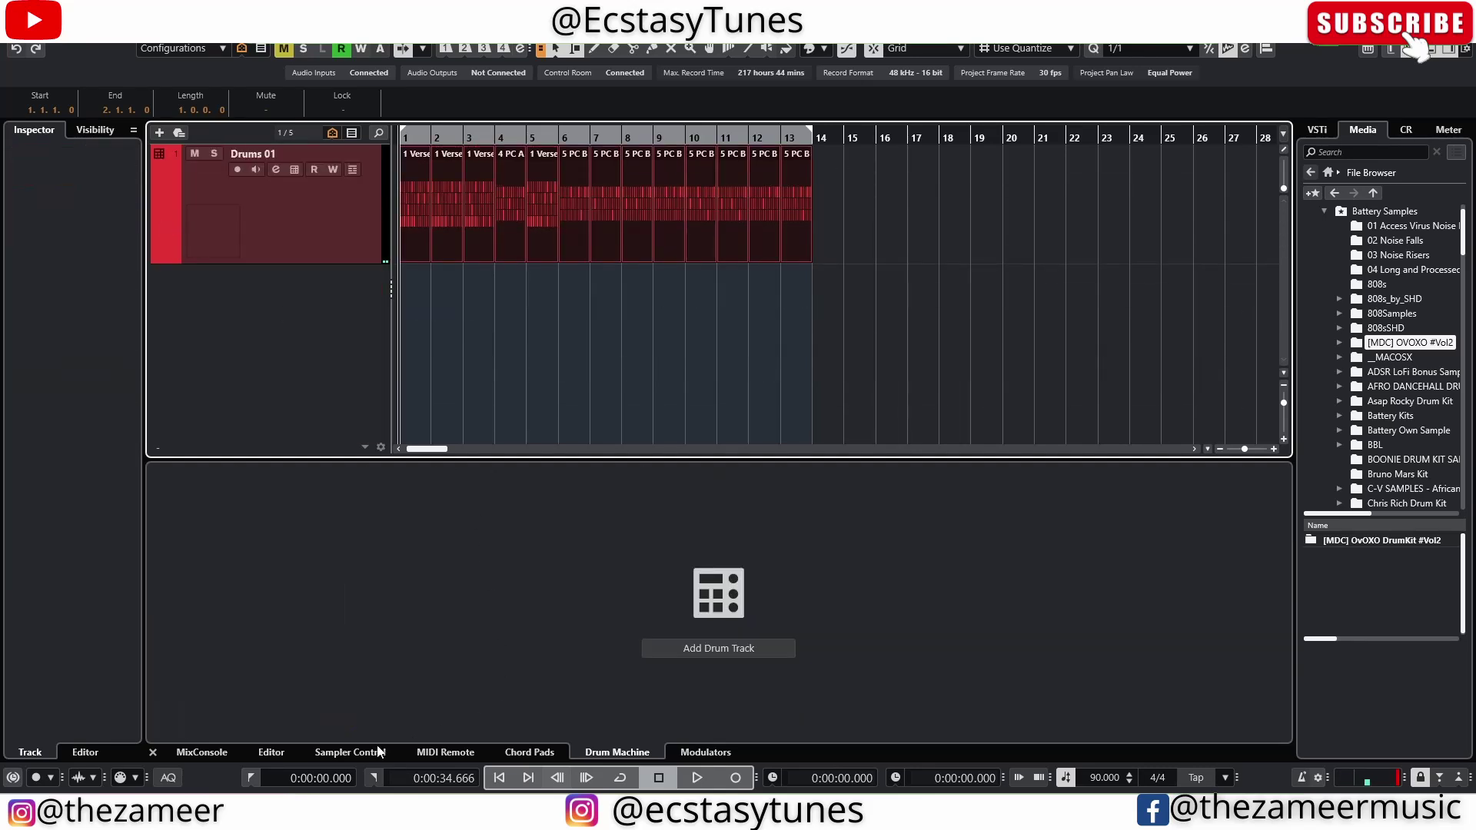
In the mixer during playback, lower the faders to -1.76 for Drums 01, -4.85 for BMSNAP01, -1.53 for Snare and -1.30 for Hi Hat
left_click(211, 751)
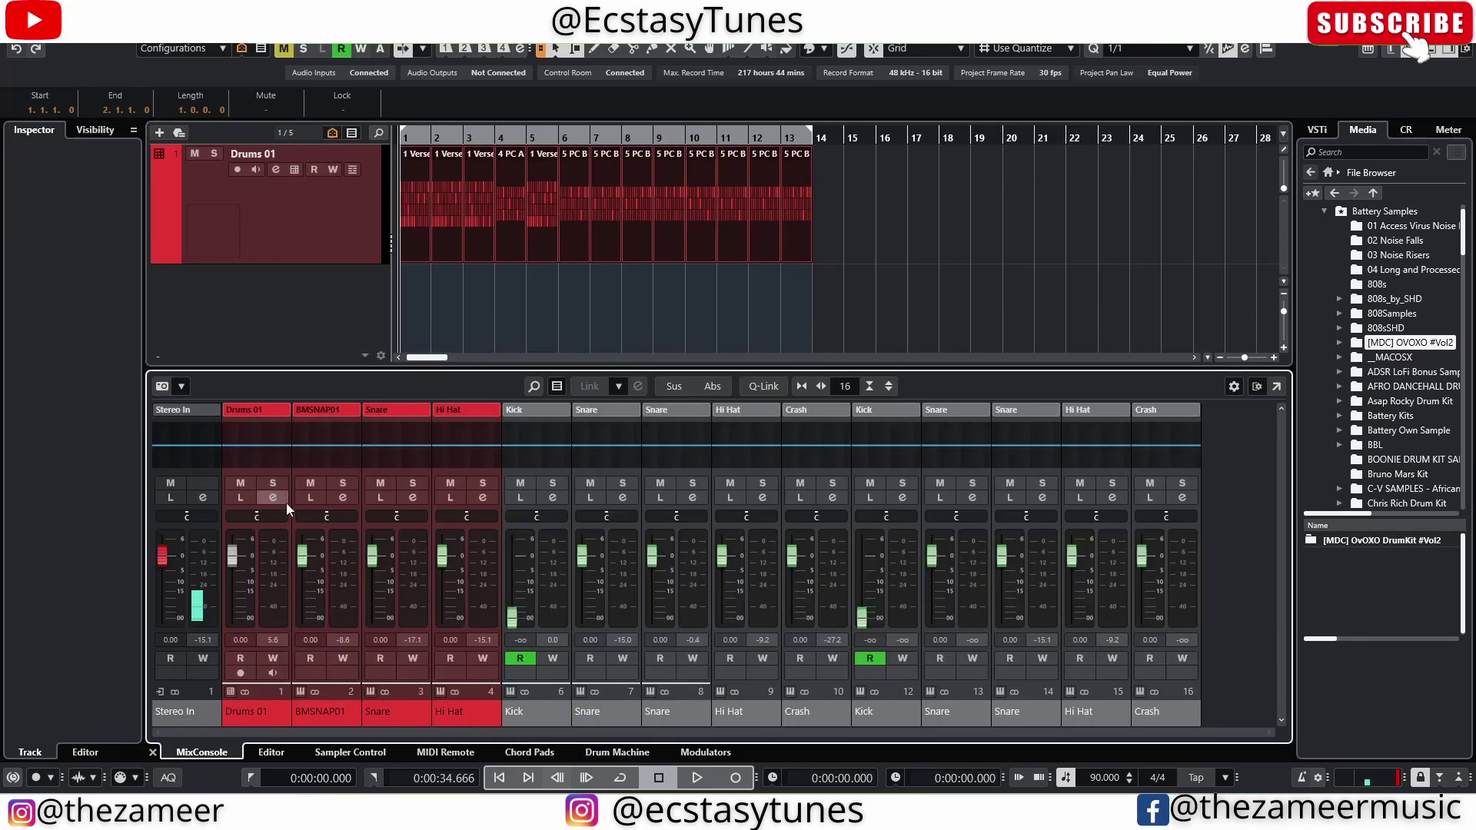
key("space")
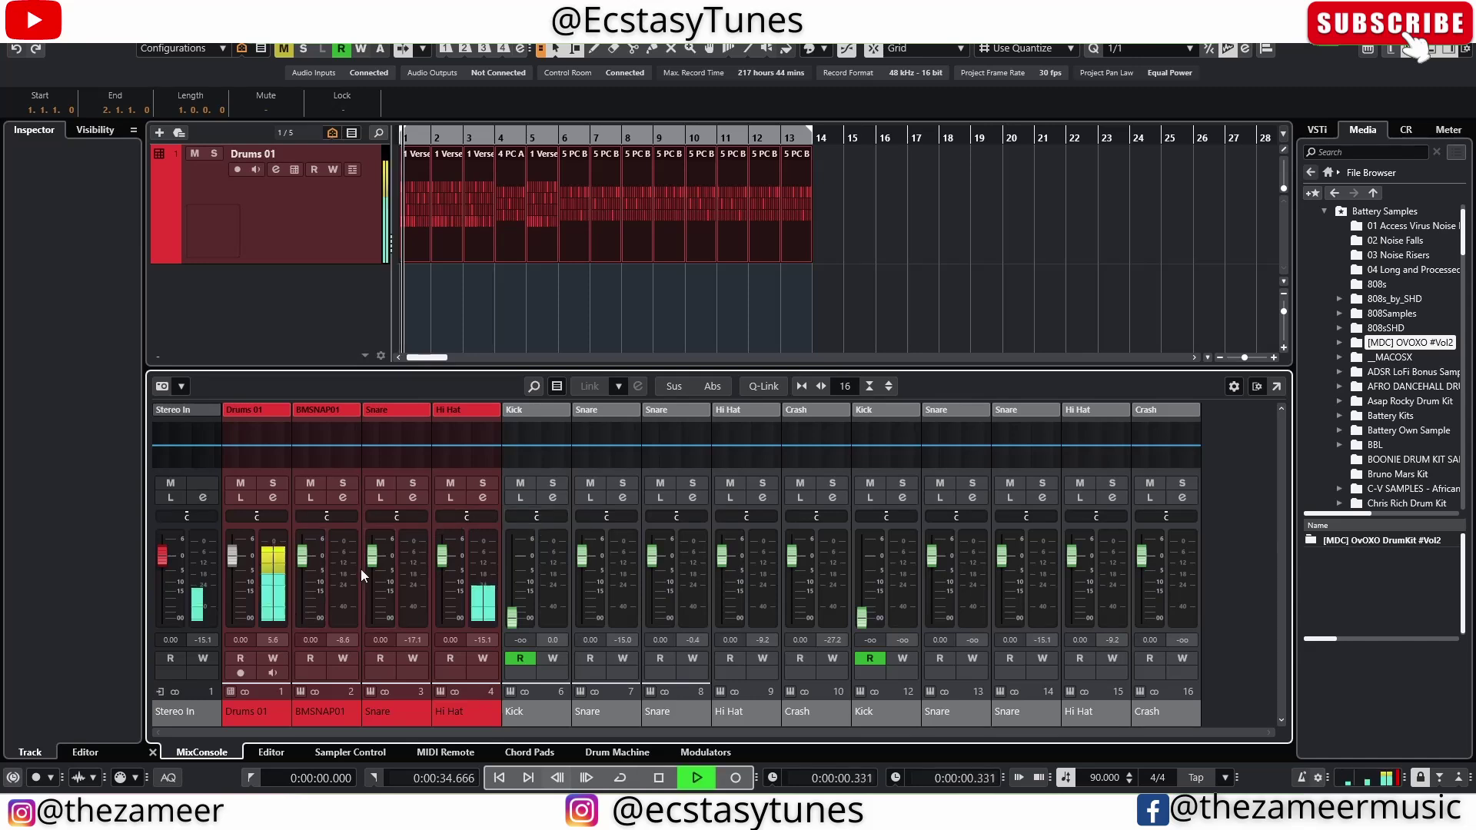
left_click_drag(375, 557, 442, 562)
left_click_drag(303, 557, 237, 564)
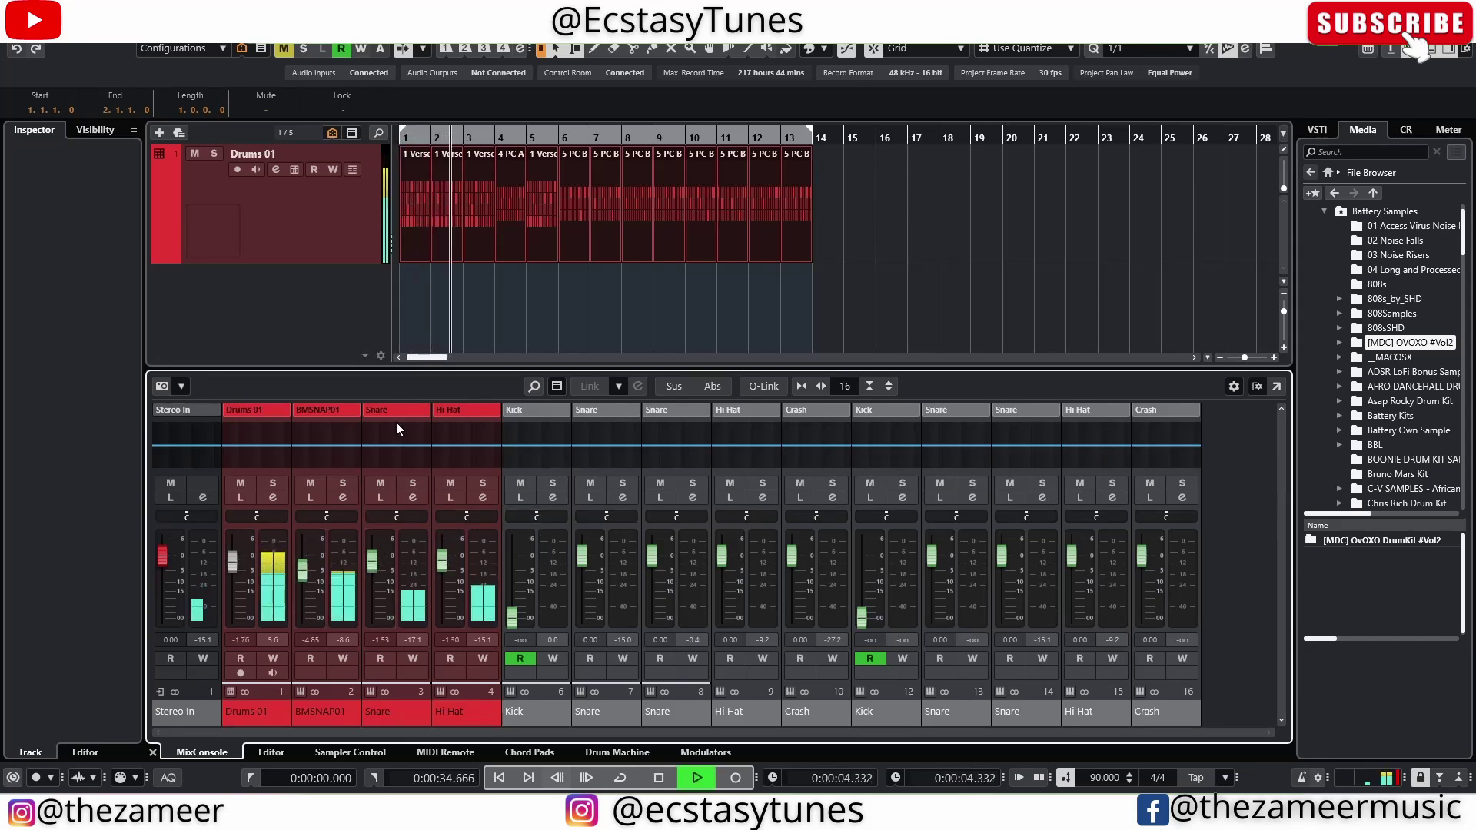
key("space")
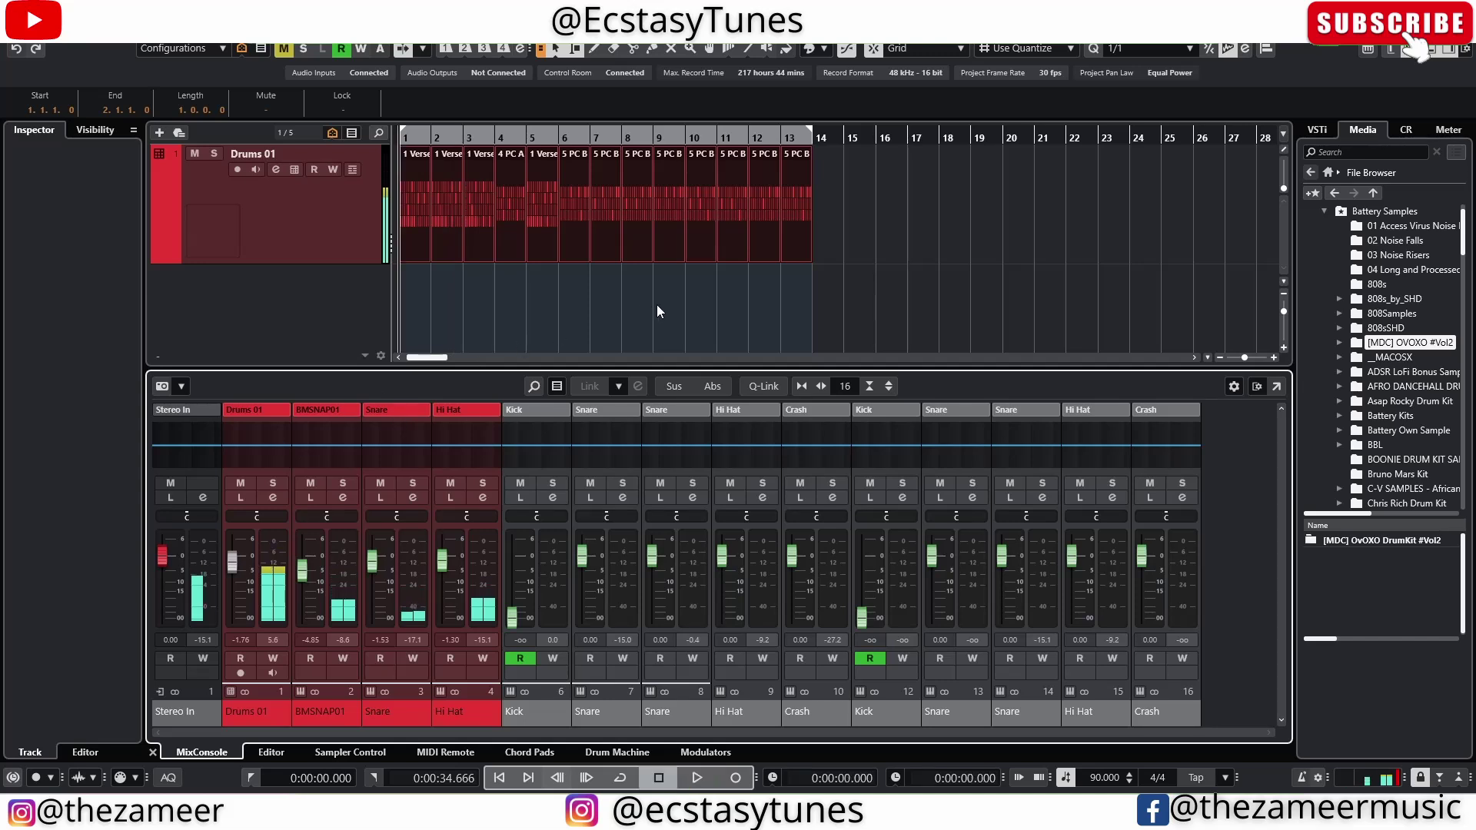
Deselect the drum events and open the bar 2 event in the Pattern Editor
left_click(689, 297)
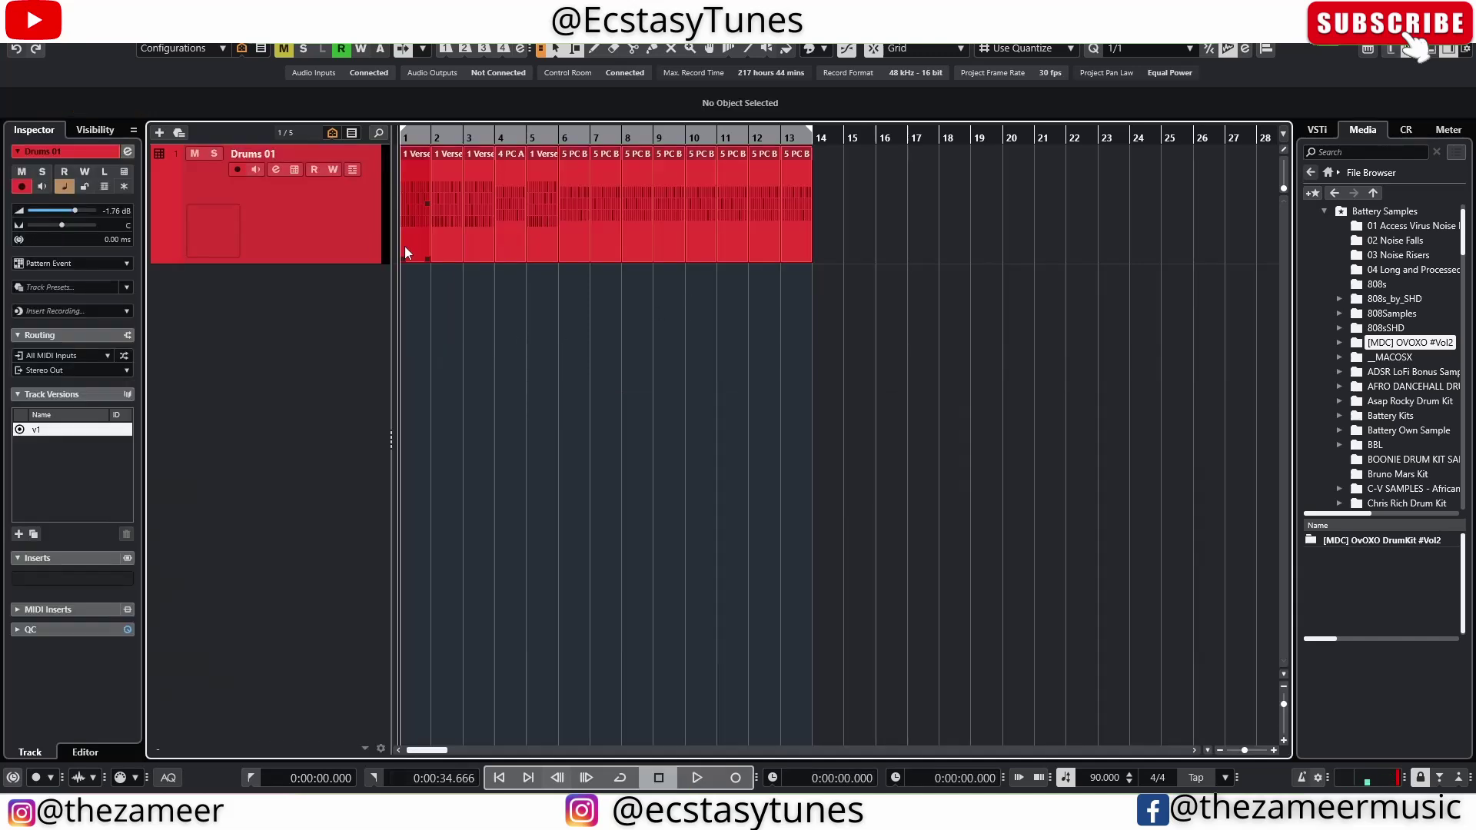
left_click(404, 252)
left_click(444, 251)
double_click(444, 250)
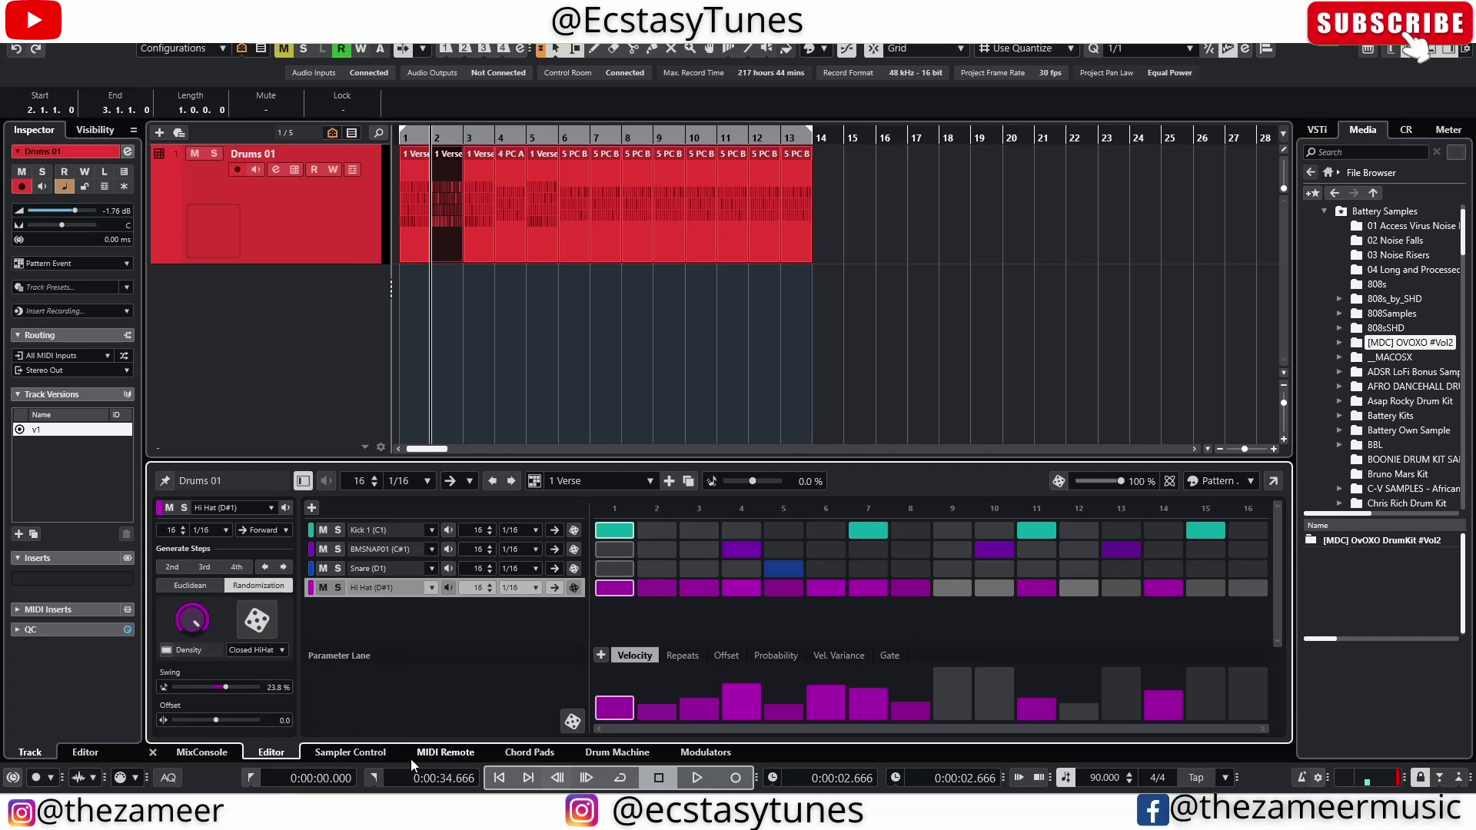
Return to the drum machine, open the Kicks folder of the BBL samples and audition kicks including 03 BBL KICK and 05 BBL KICK
left_click(618, 753)
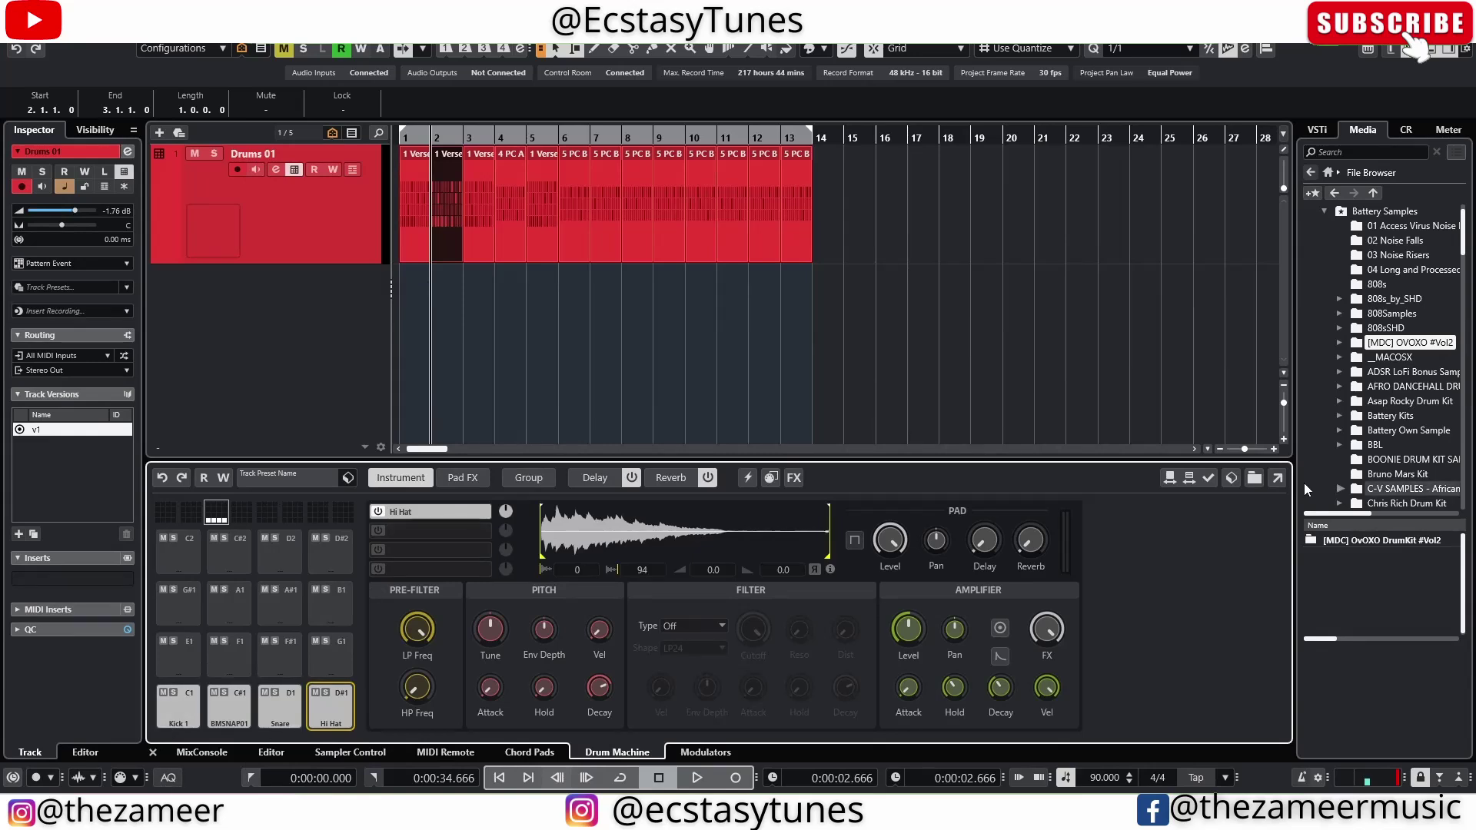
left_click(1375, 444)
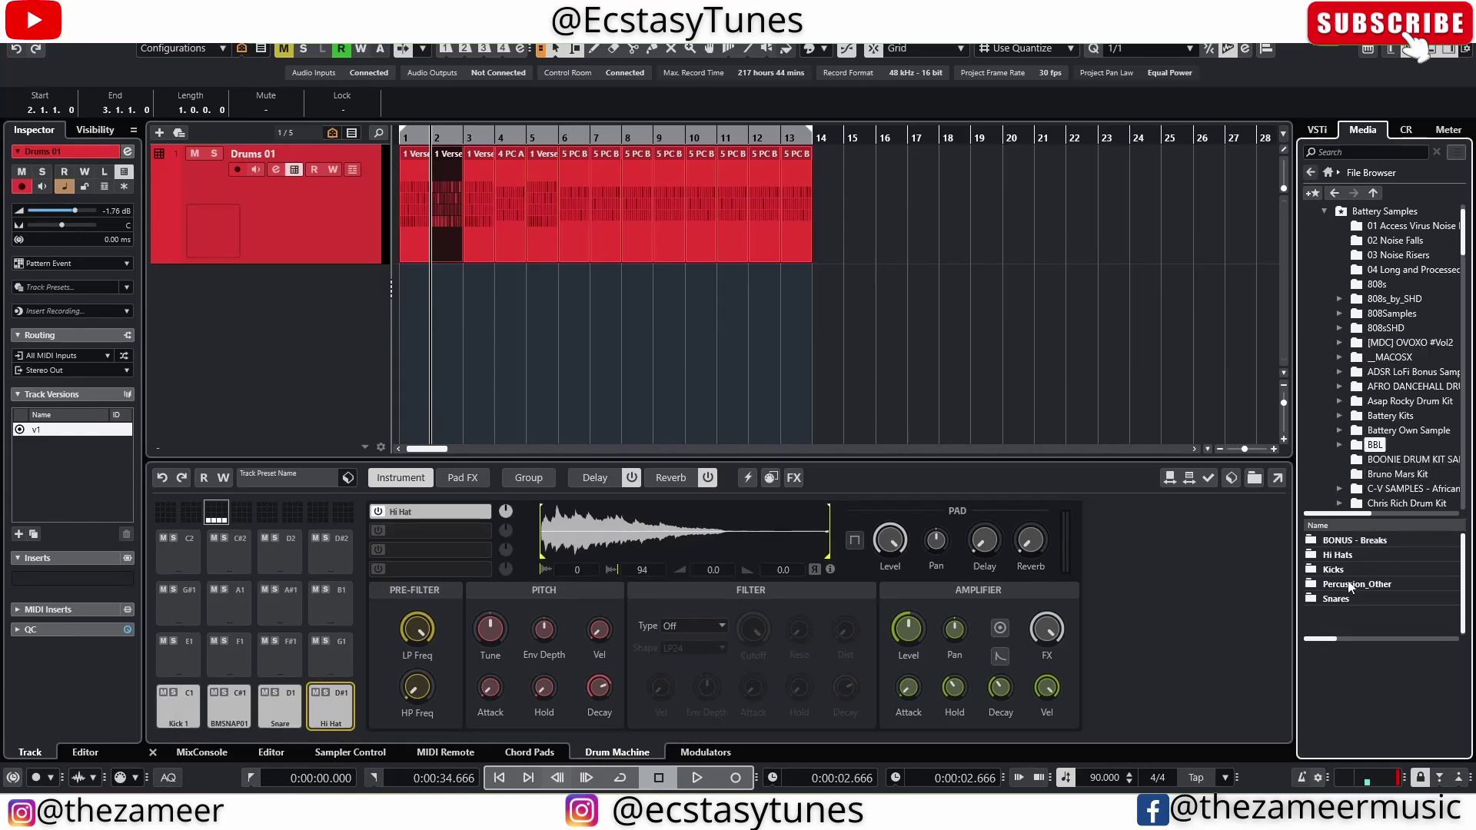
double_click(1348, 570)
left_click(1360, 584)
key("Up")
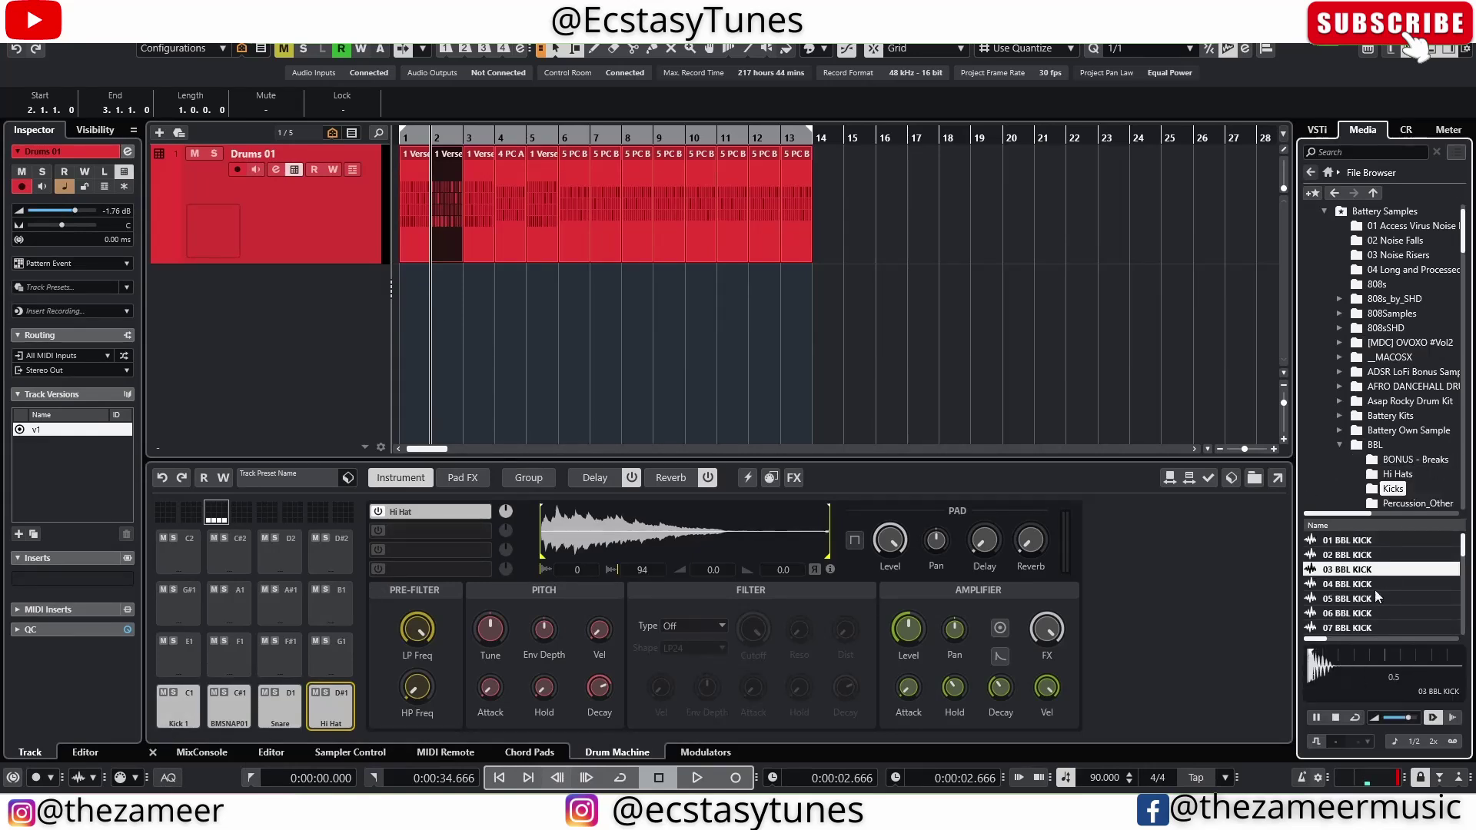
left_click(1372, 598)
left_click(1353, 570)
Audition the Kick 1 pad, and briefly play and stop the beat for comparison
left_click(184, 707)
left_click(188, 708)
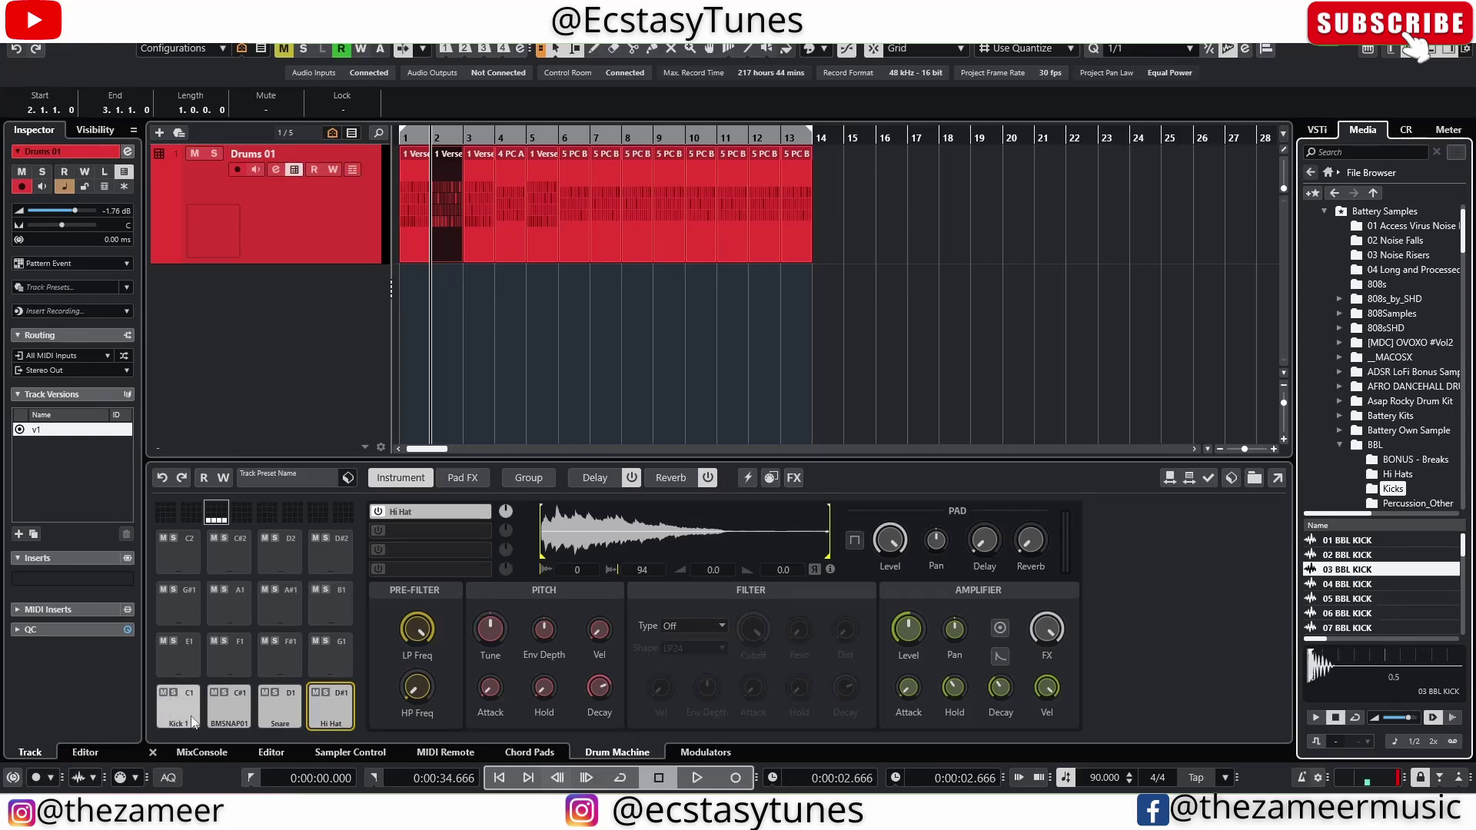
key("space")
key("space")
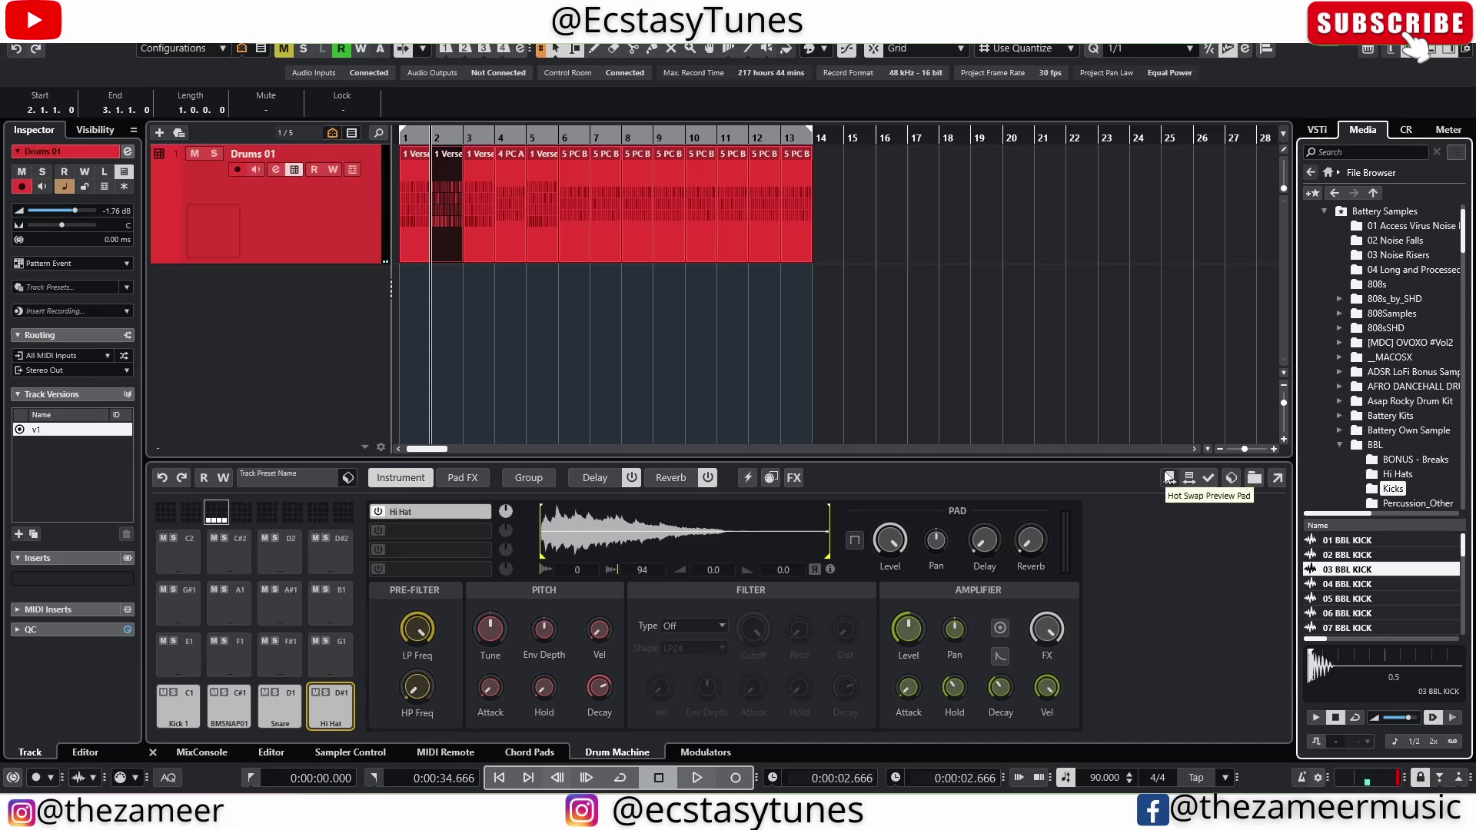
Preview 03 BBL KICK in place of the Hi Hat pad's sound with Hot Swap during playback, and stop
left_click(1169, 477)
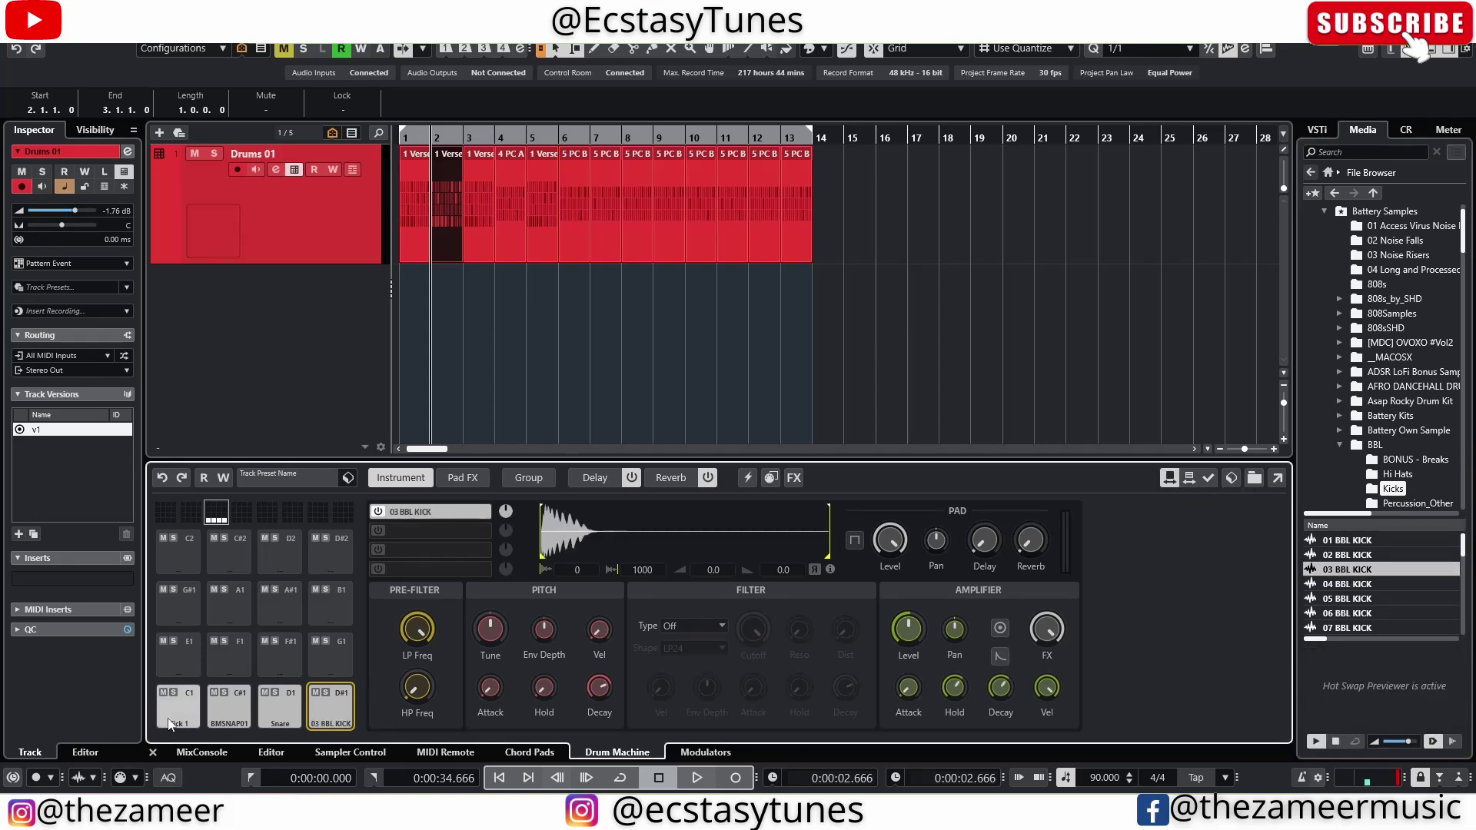
key("space")
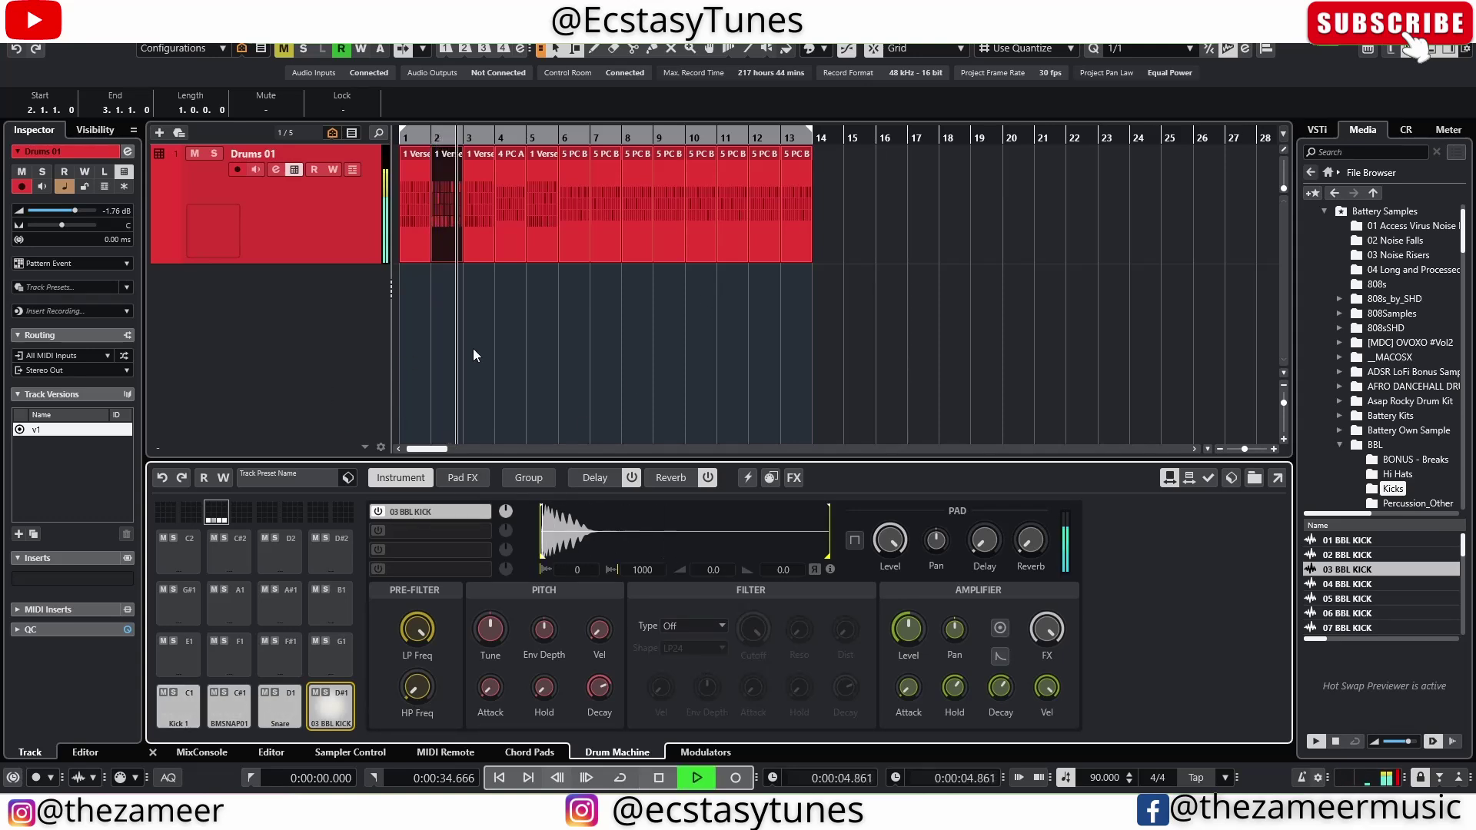
key("space")
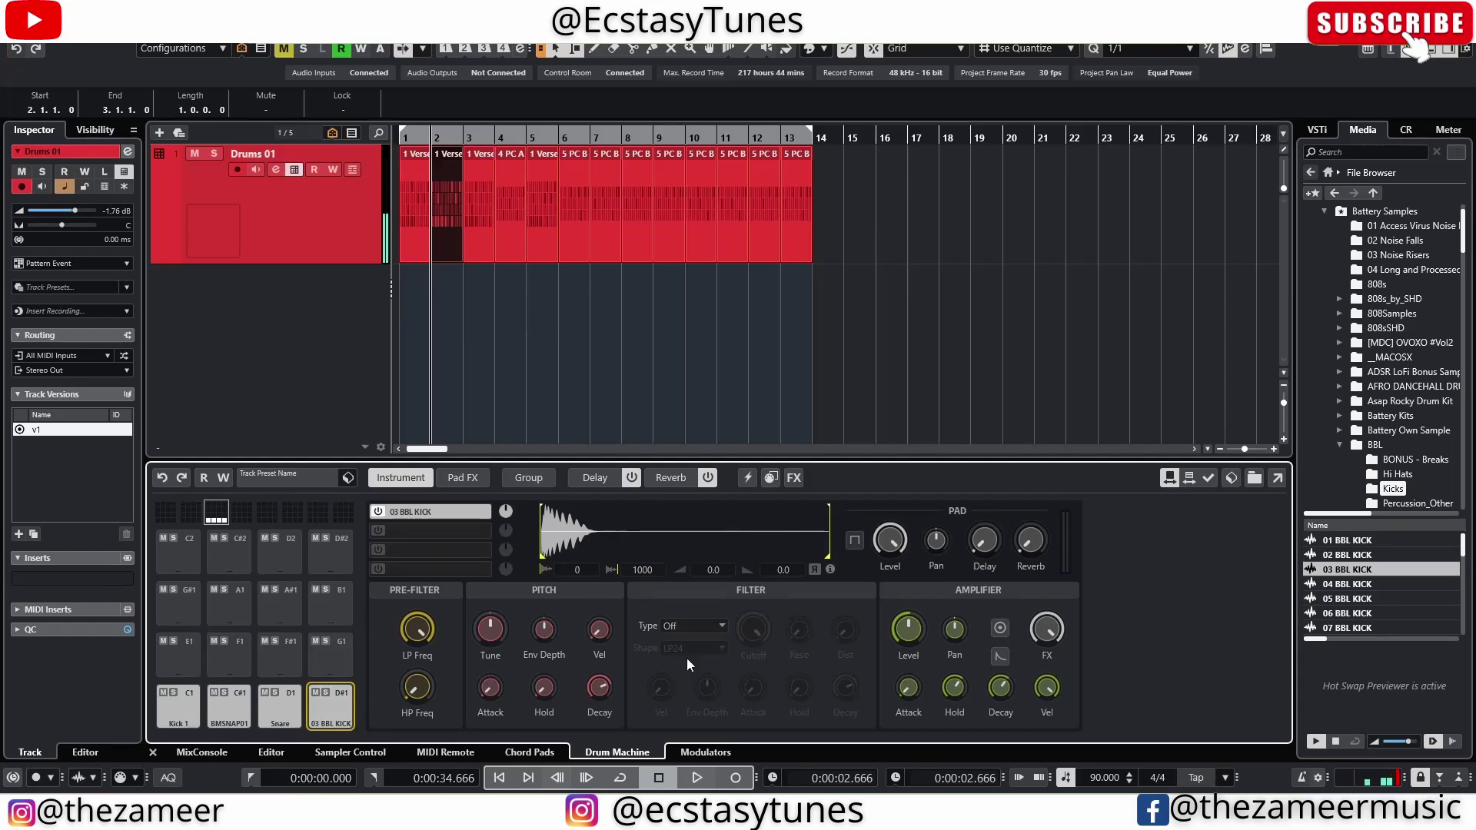
Select the Kick 1 pad and, with Hot Swap during playback, preview 03, 04, 05 and 06 BBL KICK in its place
left_click(182, 705)
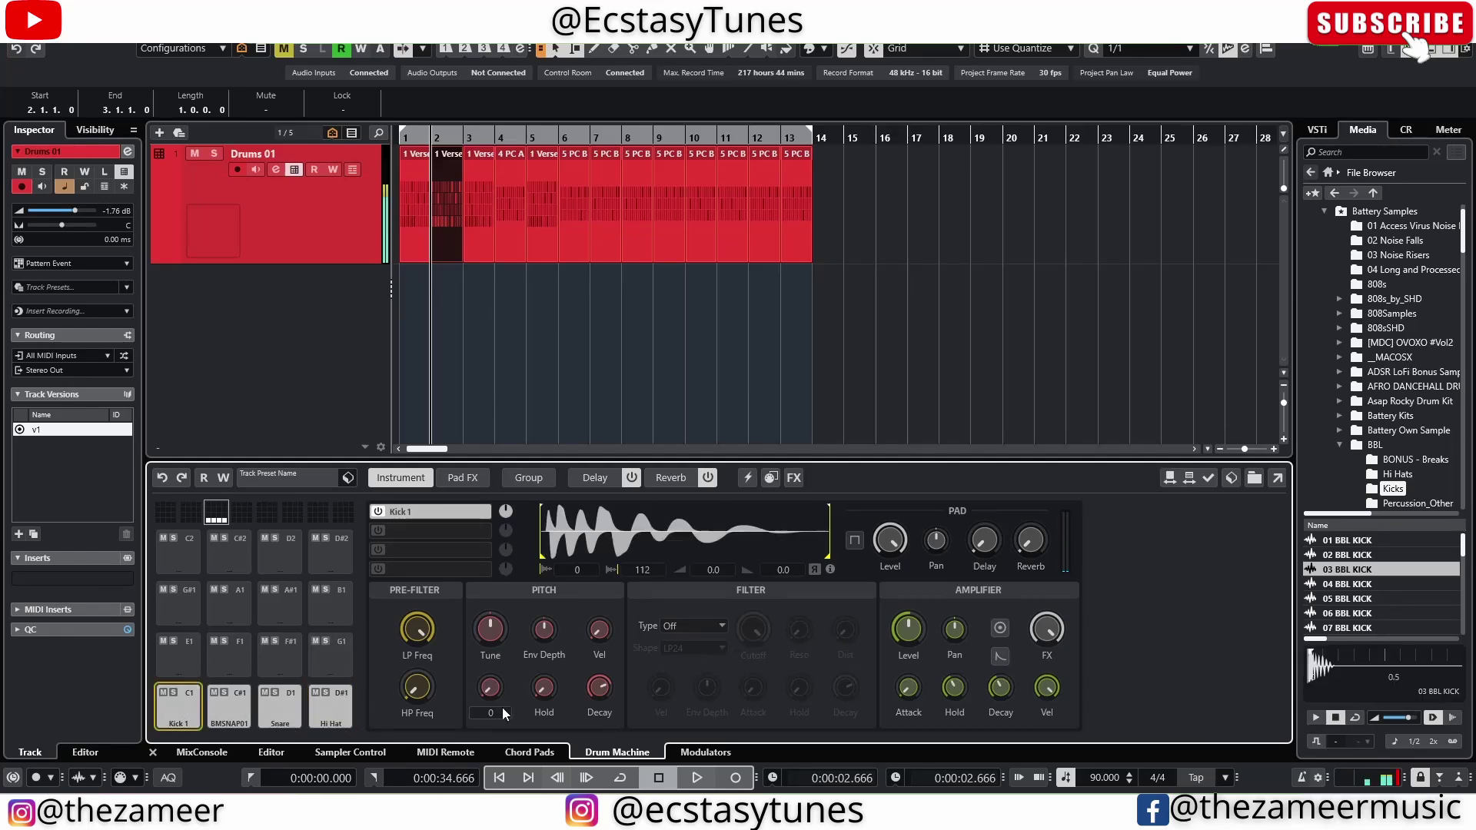
left_click(1176, 479)
key("space")
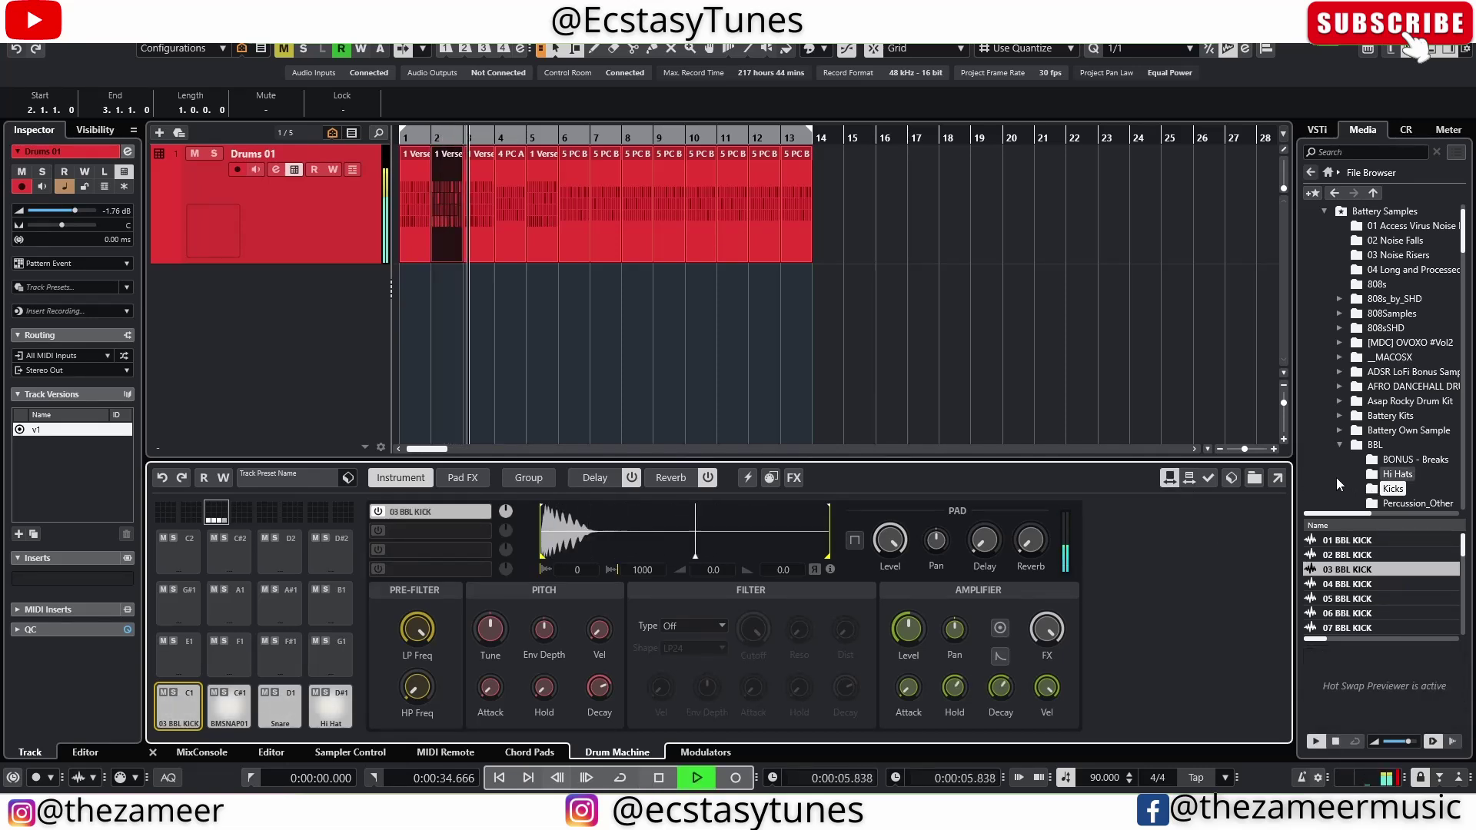
left_click(1345, 586)
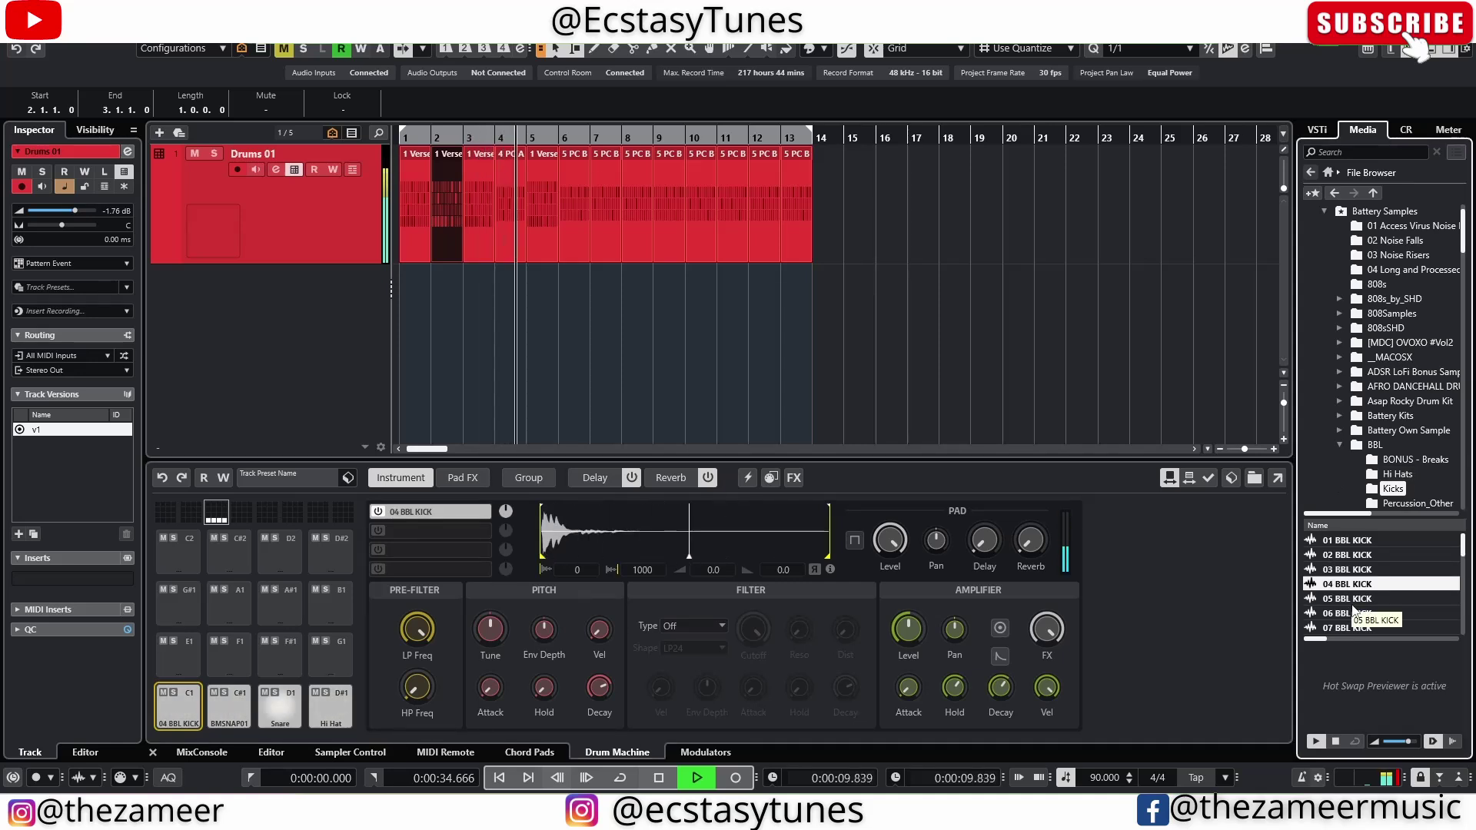
left_click(1389, 600)
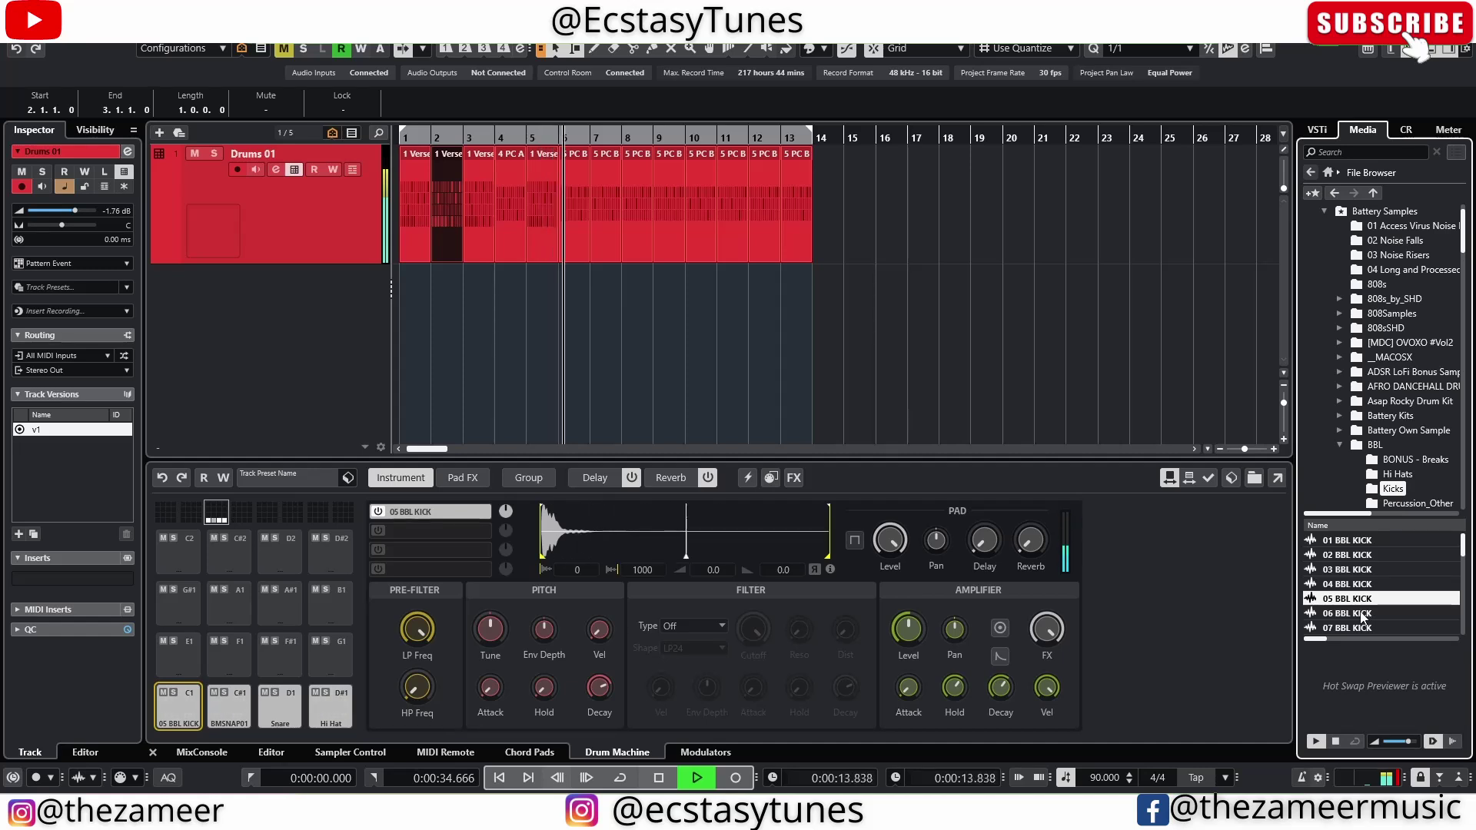
left_click(1362, 614)
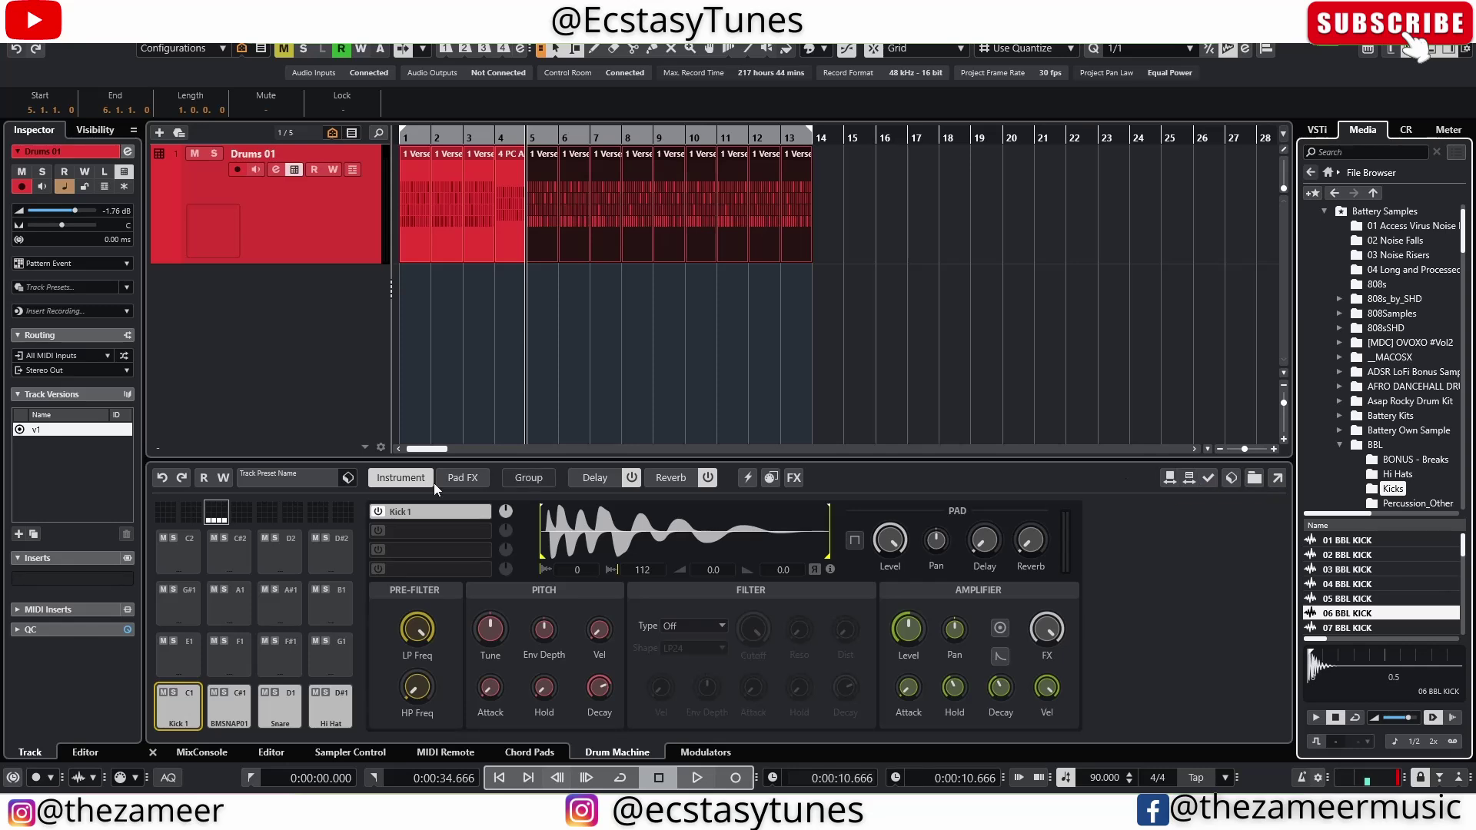
Select the empty second sample layer of the Kick 1 pad
left_click(175, 709)
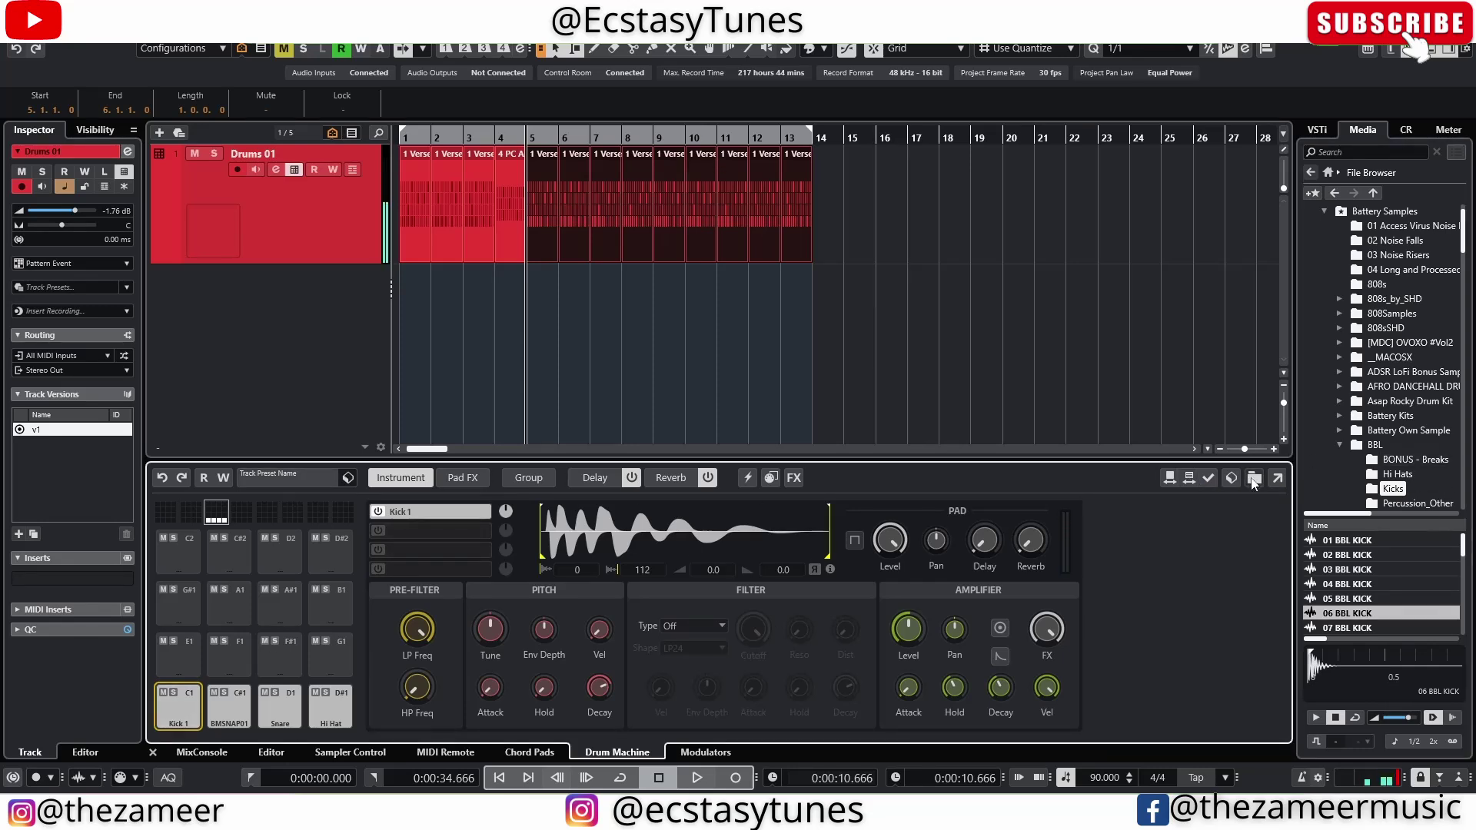
left_click(415, 530)
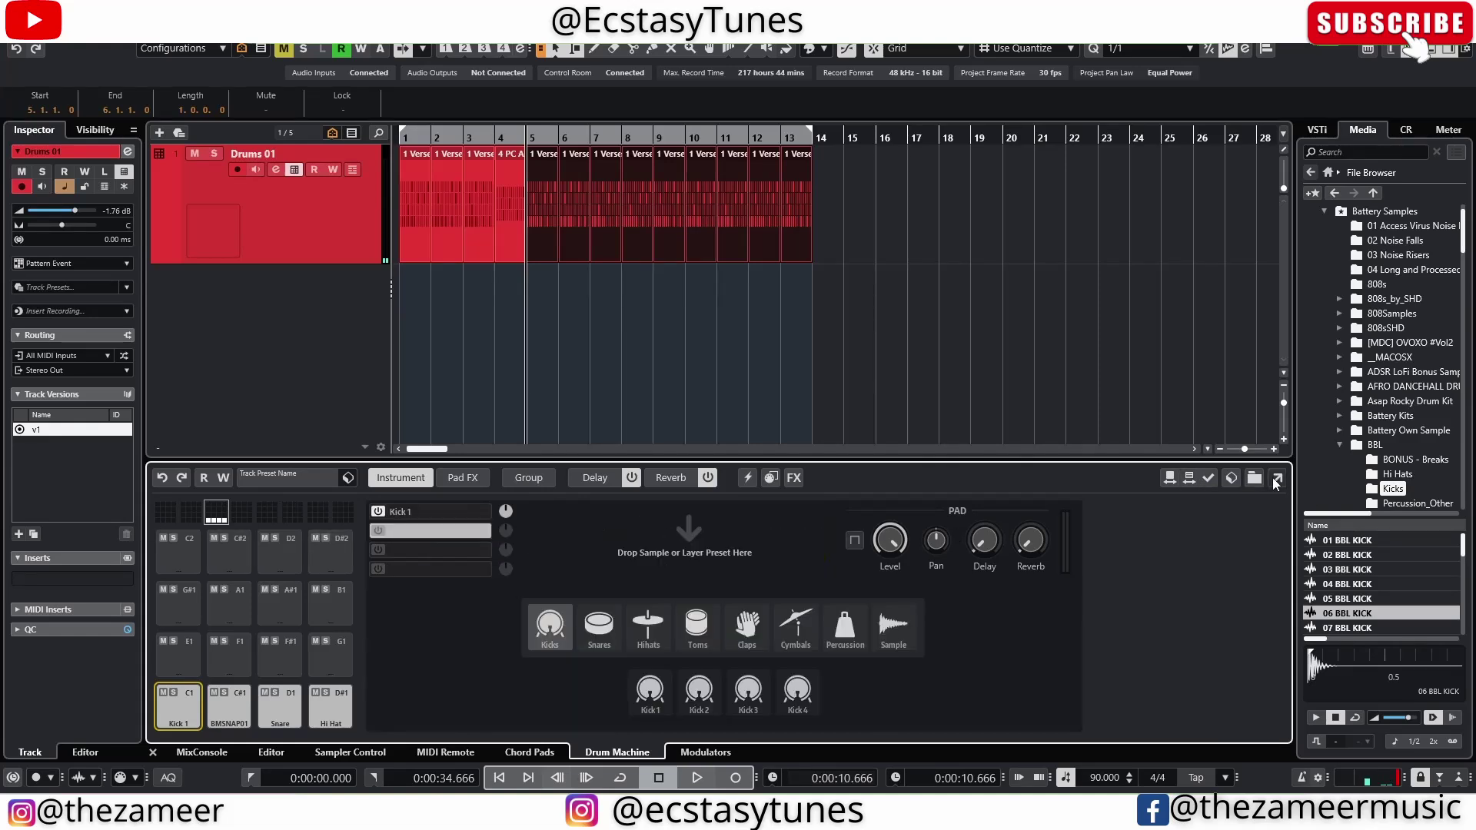
With layer Hot Swap active during playback, preview 06, 03, 01 and 07 BBL KICK in the Kick 1 pad's second layer
left_click(1189, 477)
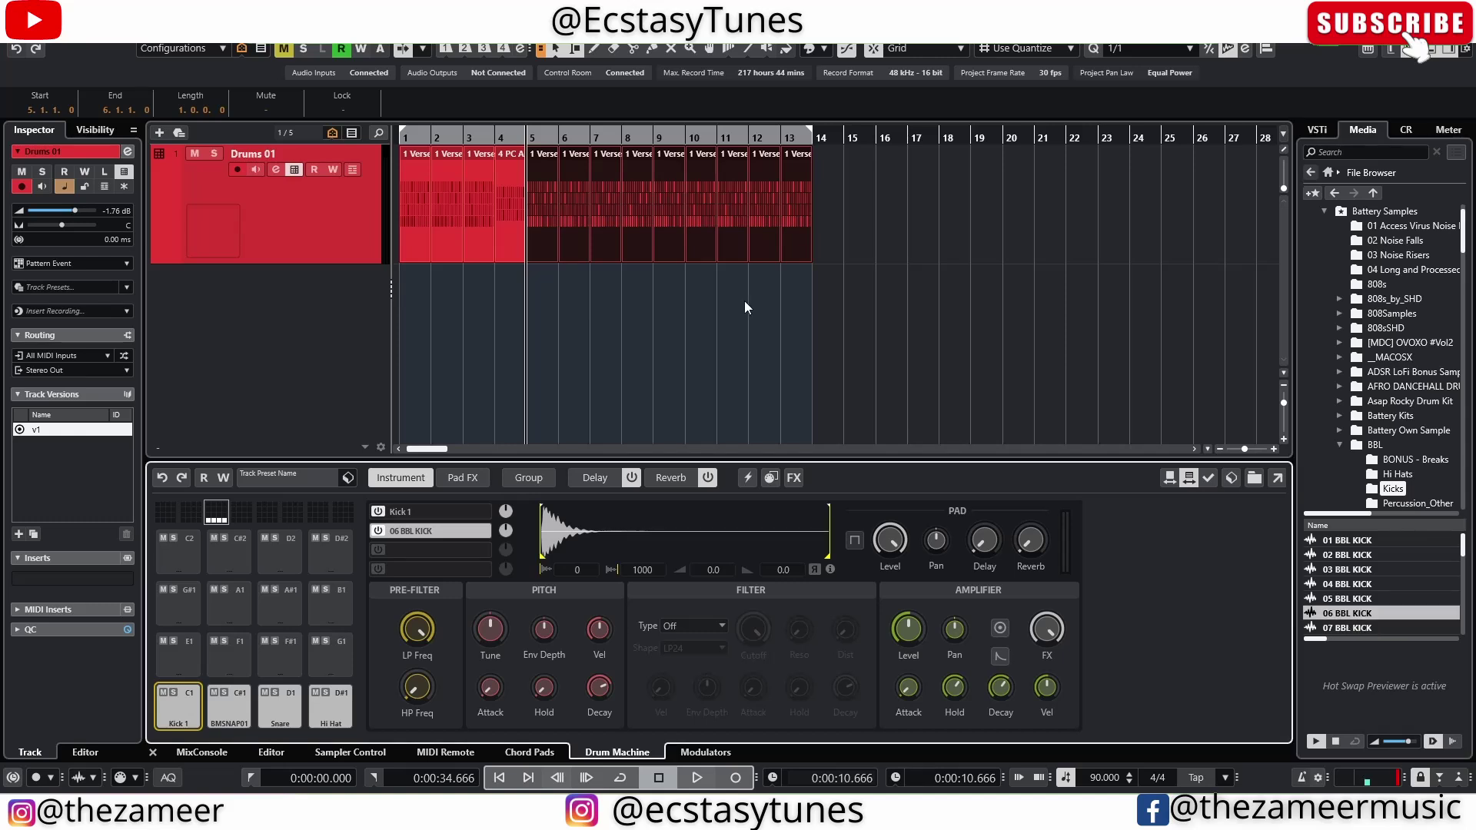
key("space")
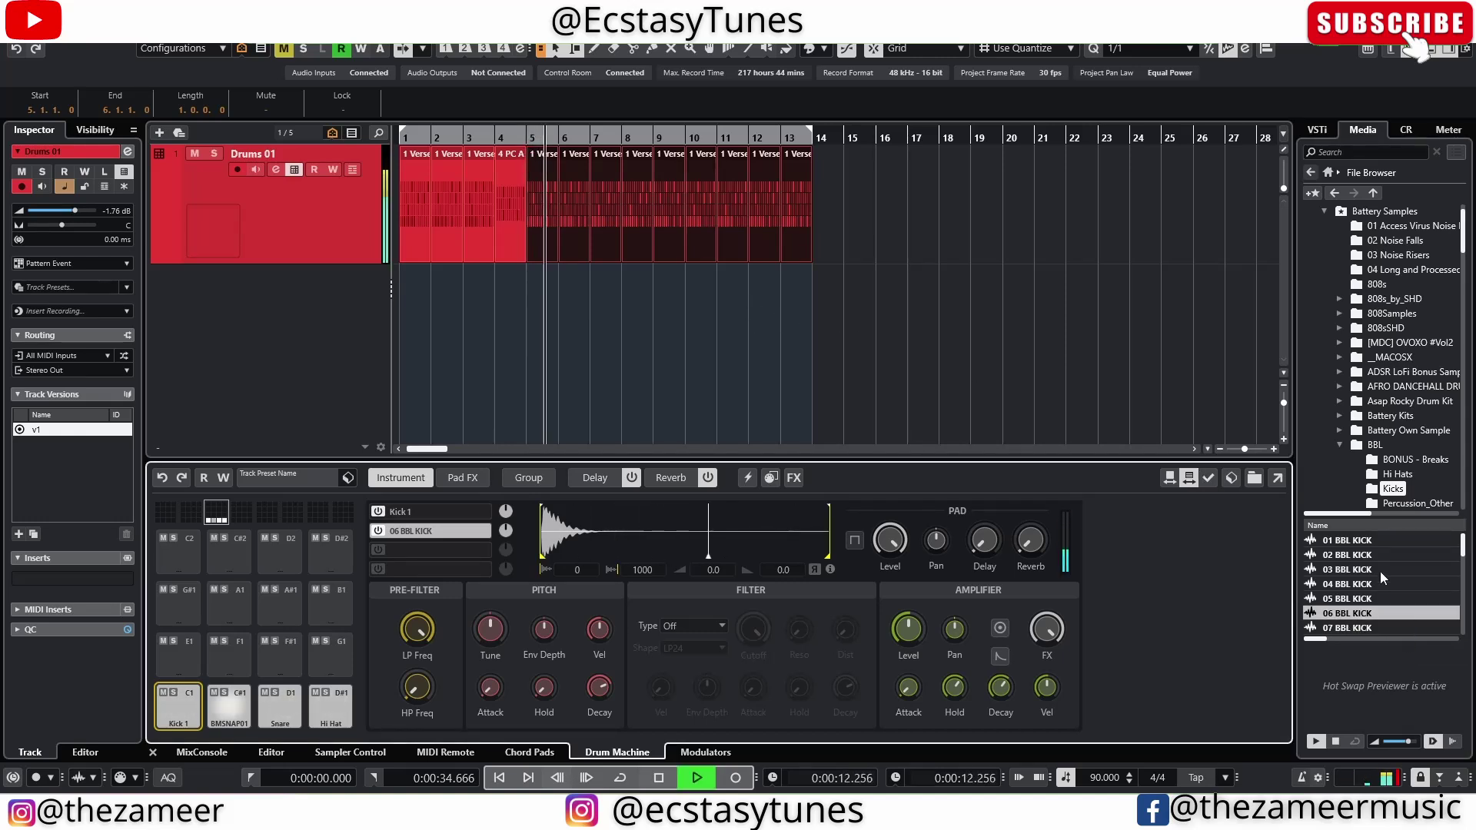
left_click(1408, 571)
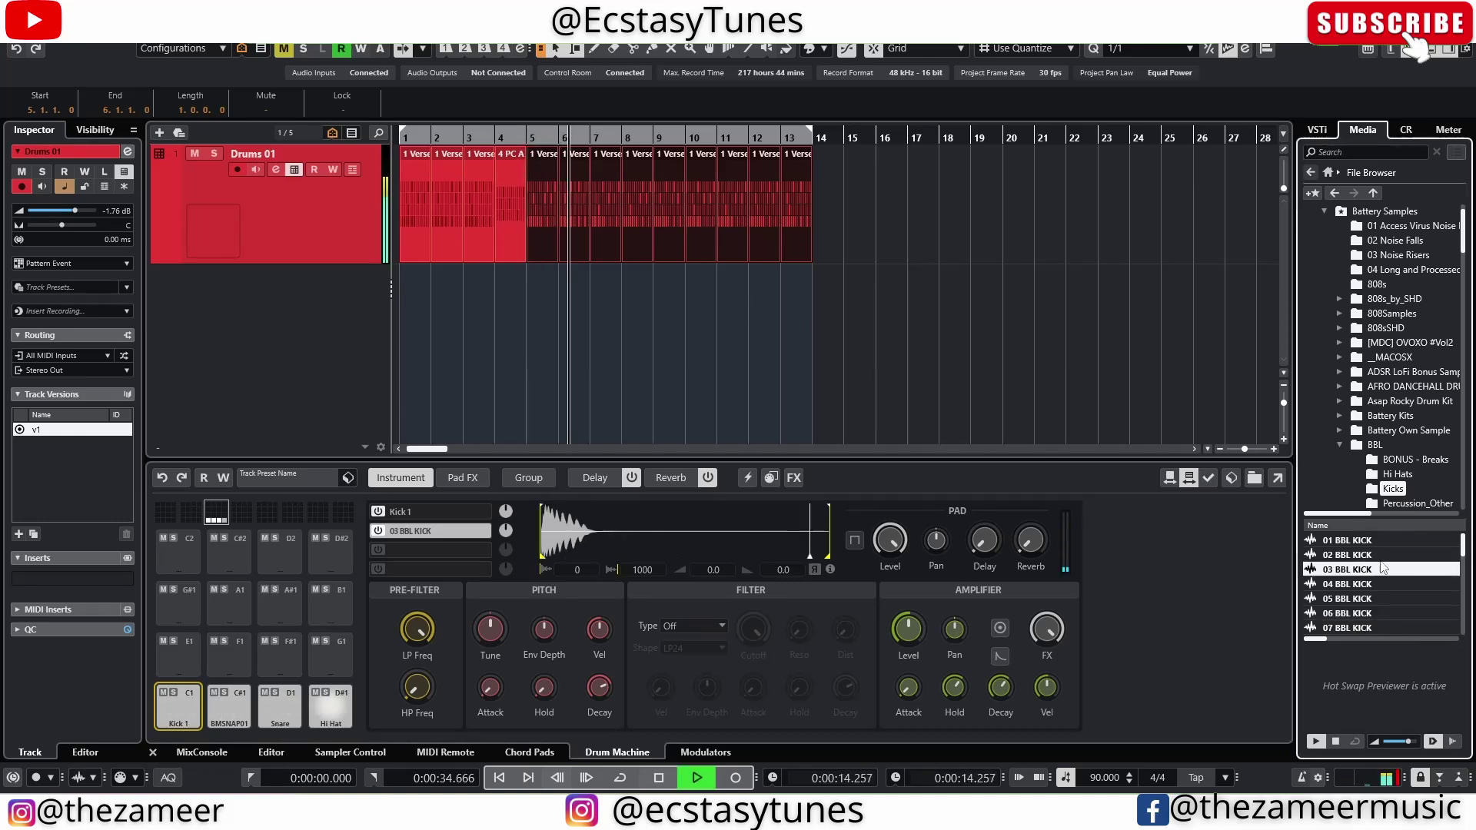
left_click(1372, 540)
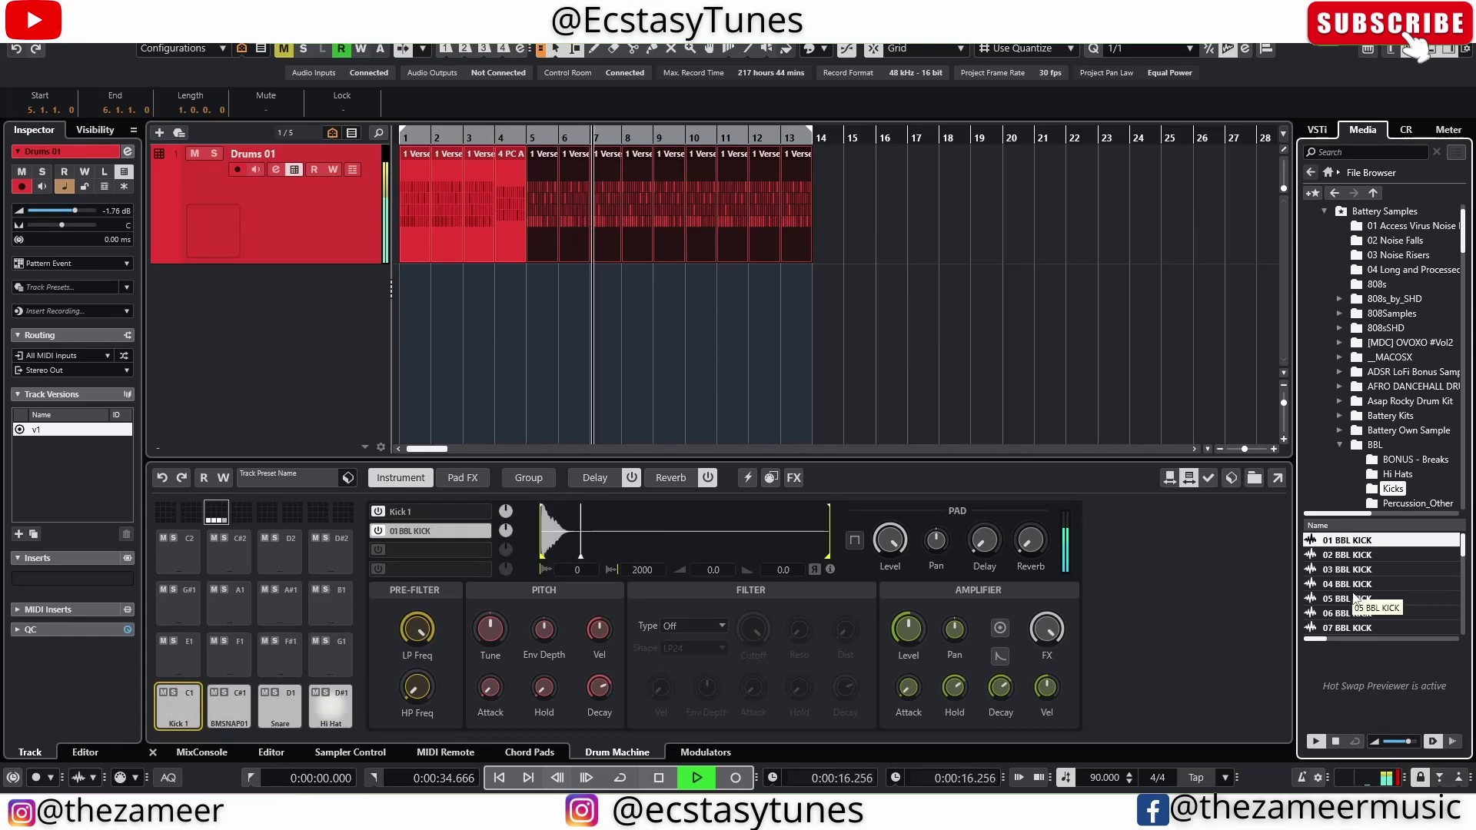
left_click(1399, 628)
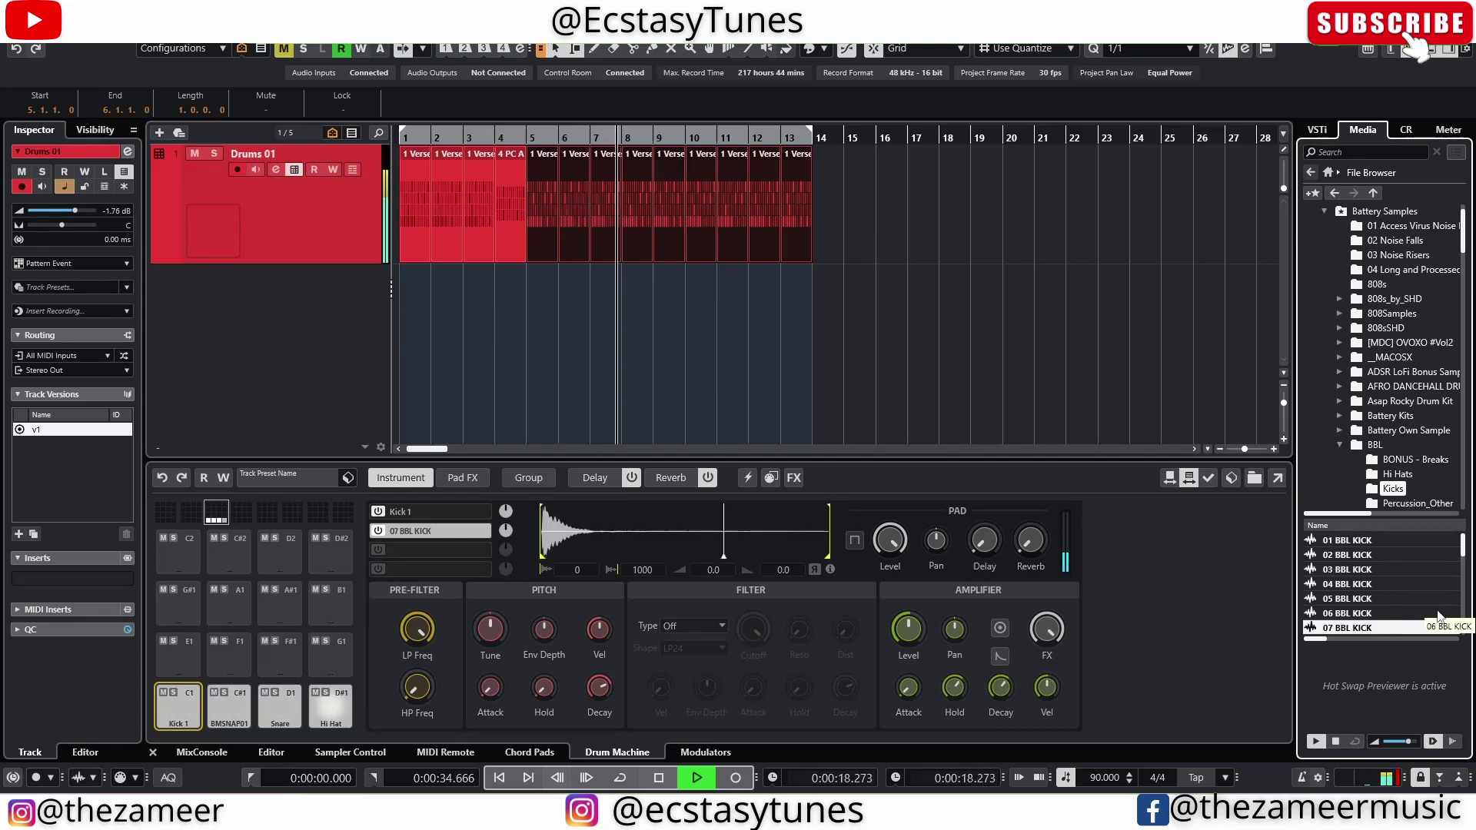
Compare the beat with and without the layered 07 BBL KICK, leave layer Hot Swap off, deselect the events and stop playback
left_click(1191, 477)
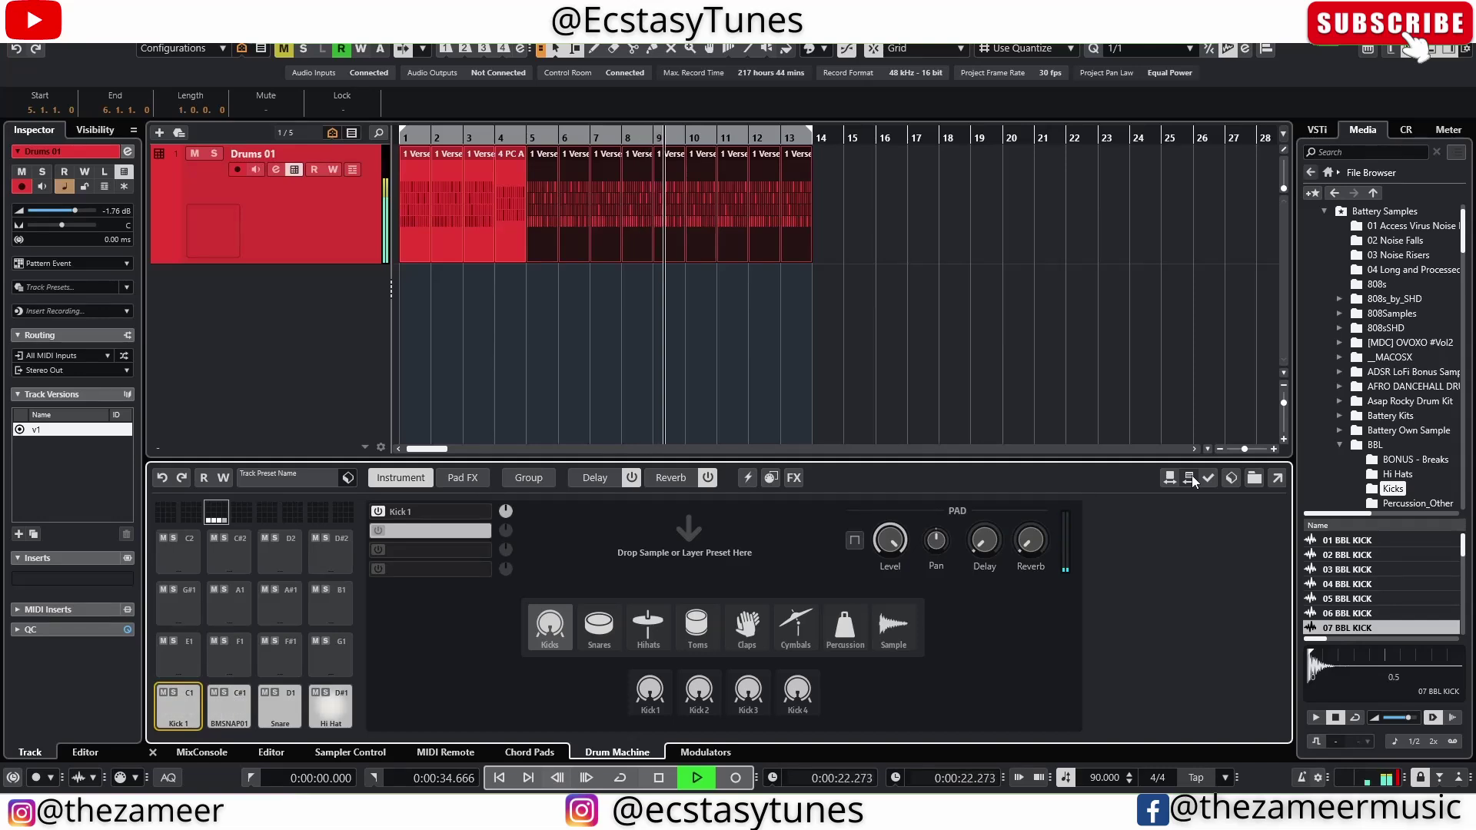
left_click(1191, 477)
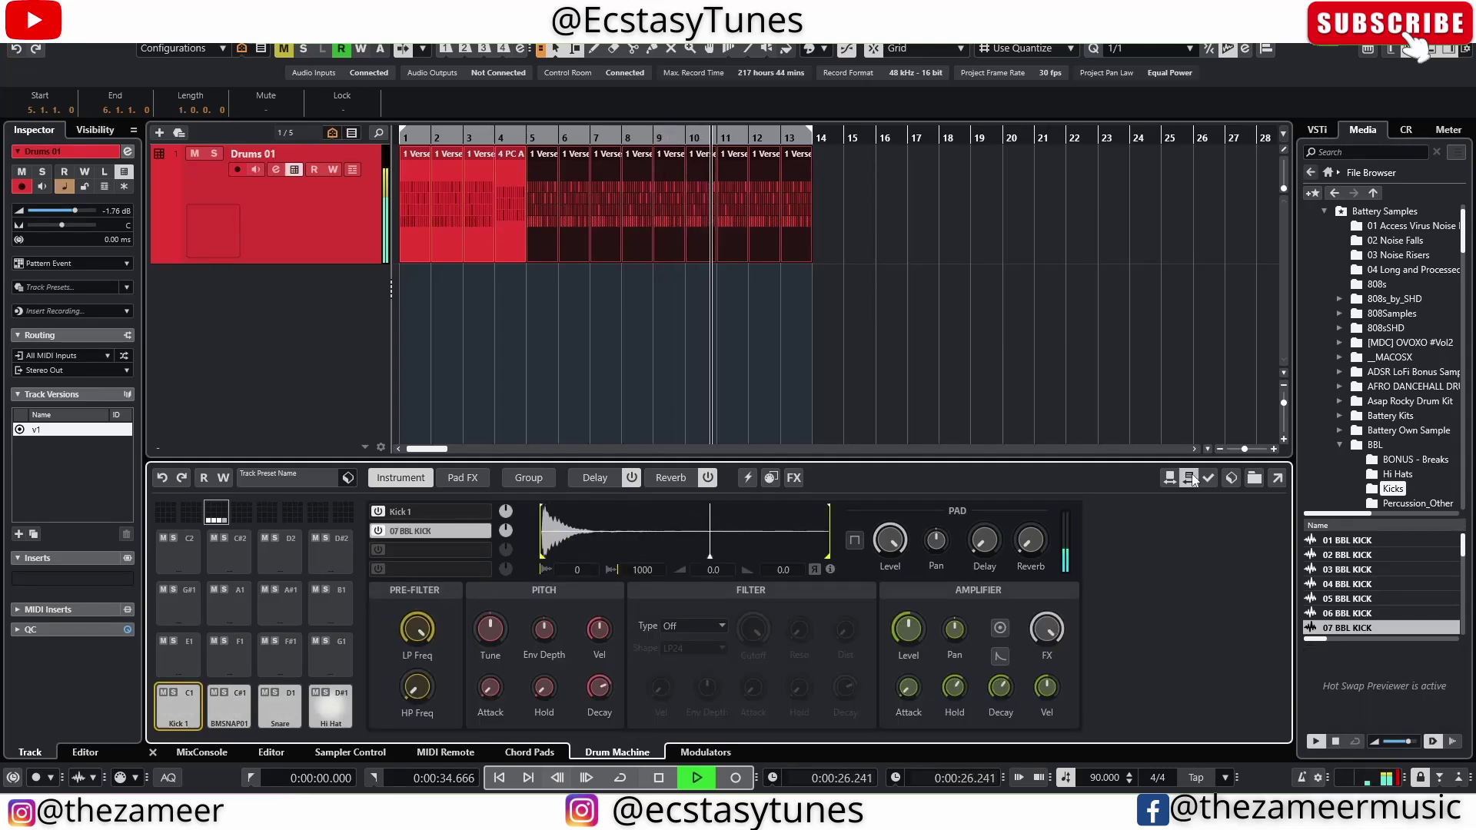
left_click(1191, 478)
left_click(982, 347)
key("space")
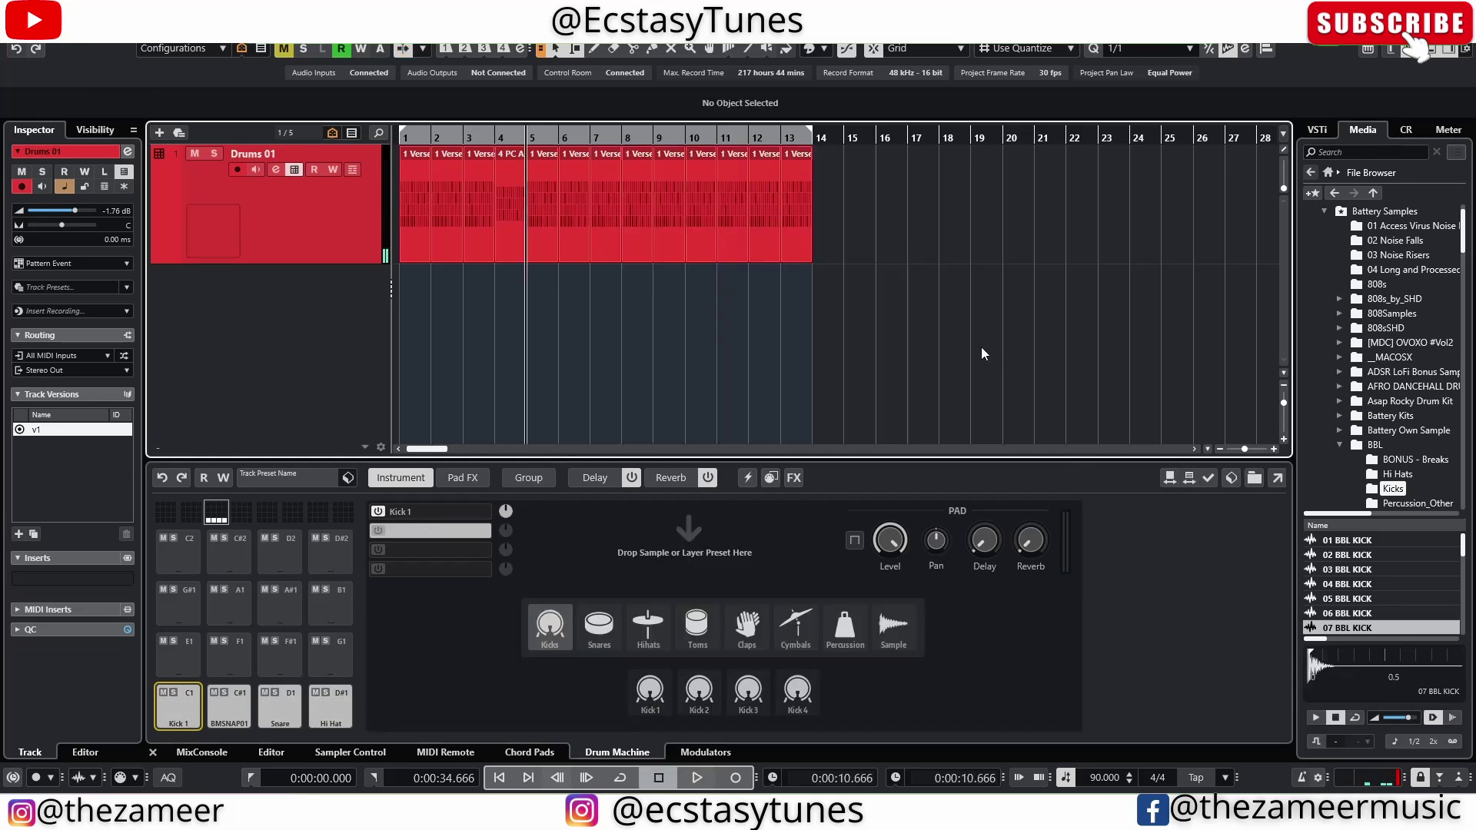